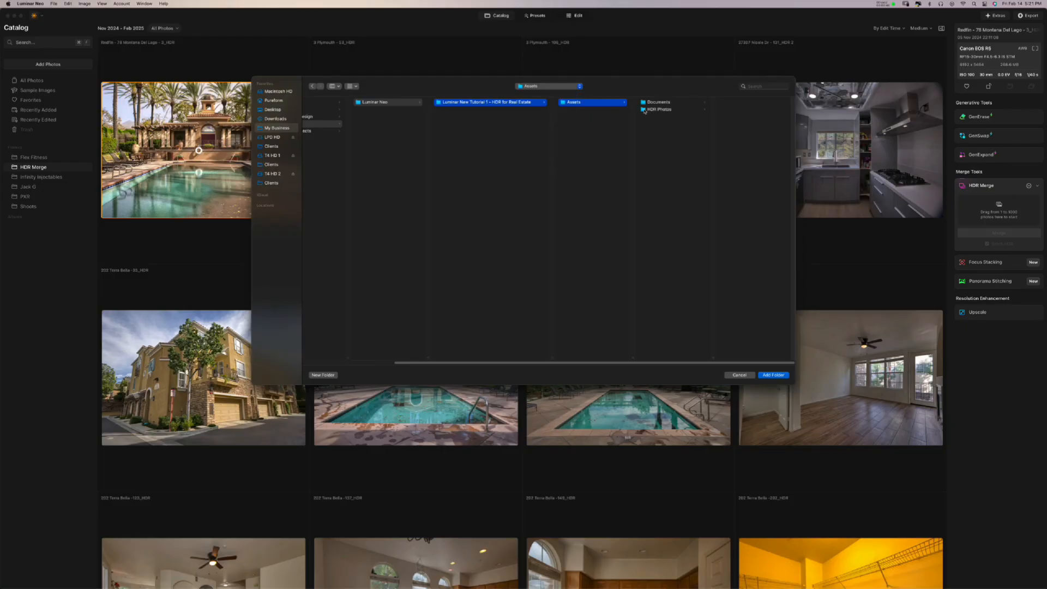
# - Add the Assets > HDR Photos folder to the Luminar Neo catalog
pyautogui.click(648, 110)
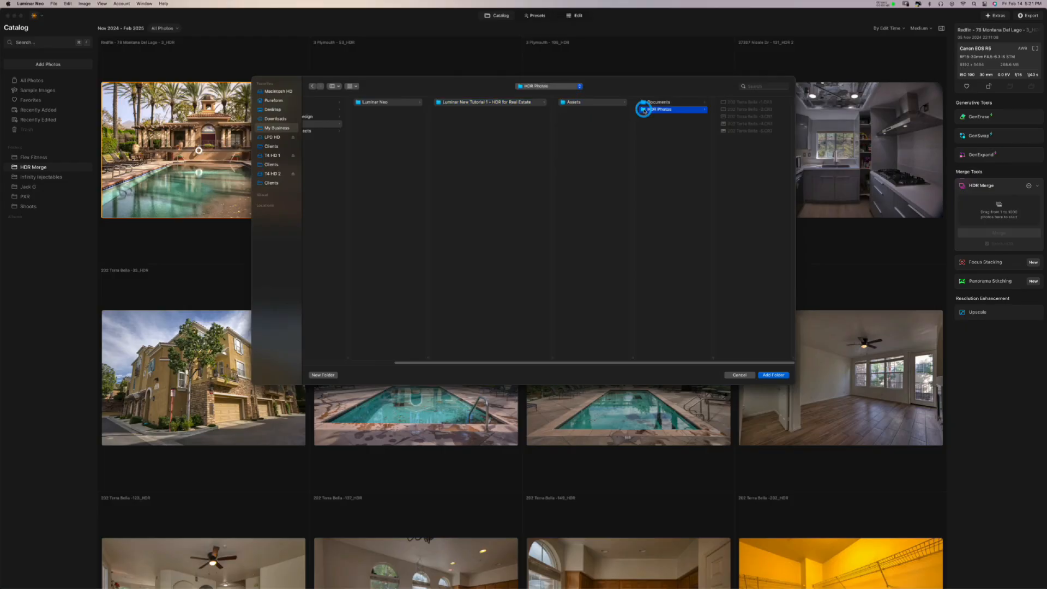
pyautogui.click(777, 375)
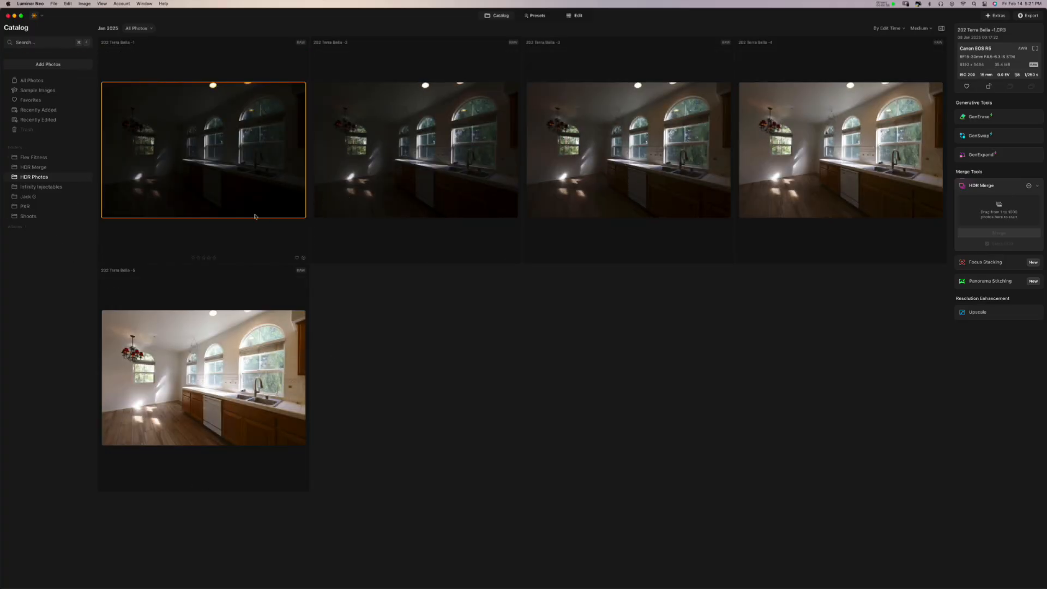
# - Select the darkest, middle and brightest kitchen exposures and drag them into HDR Merge
pyautogui.press('Right')
pyautogui.press('Right')
pyautogui.press('Right')
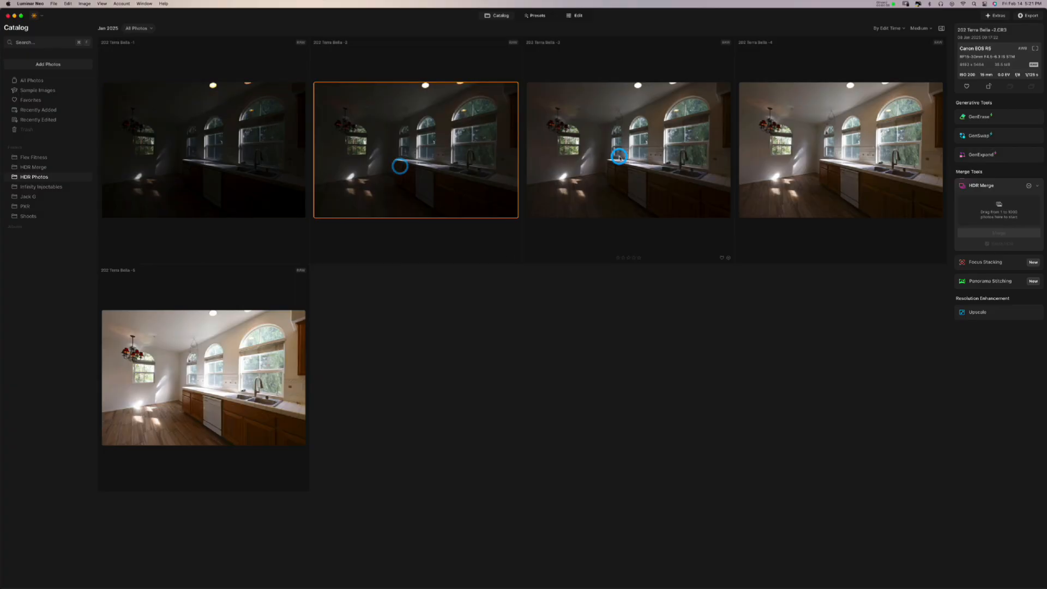
pyautogui.click(247, 375)
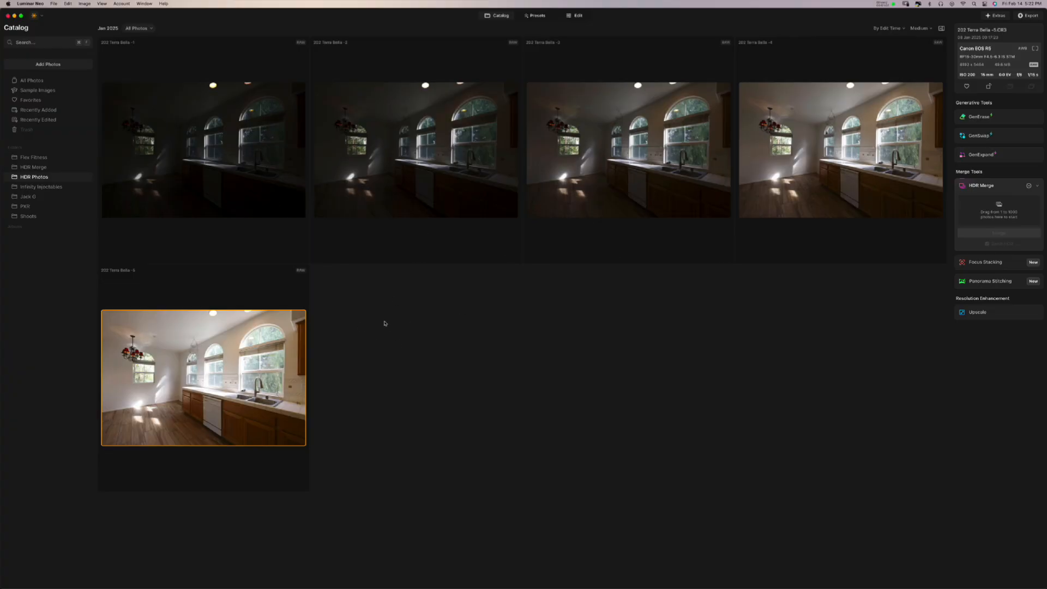
pyautogui.click(238, 176)
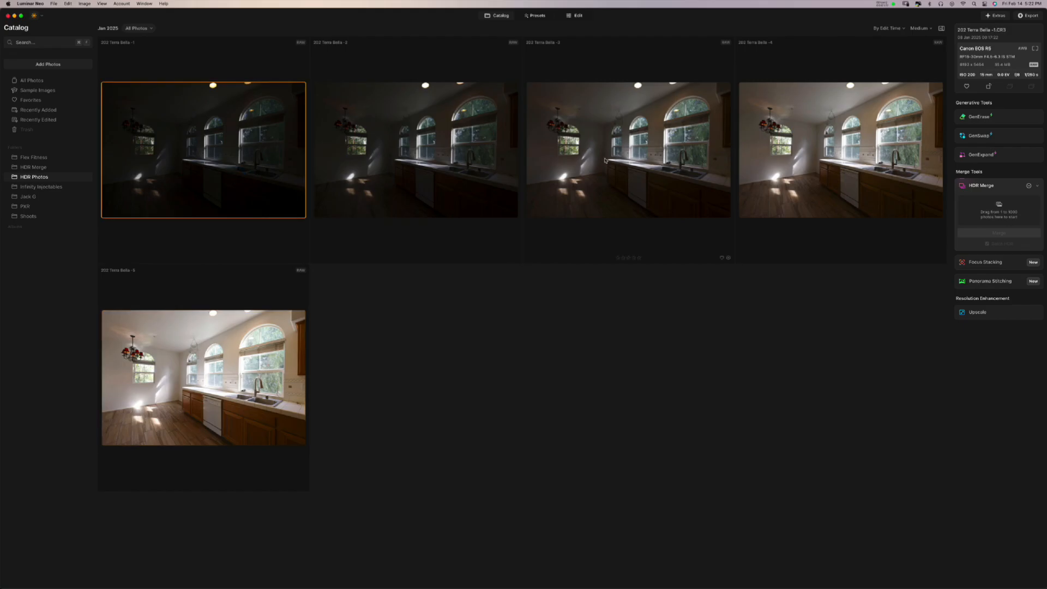
pyautogui.keyDown('super'); pyautogui.click(604, 159); pyautogui.keyUp('super')
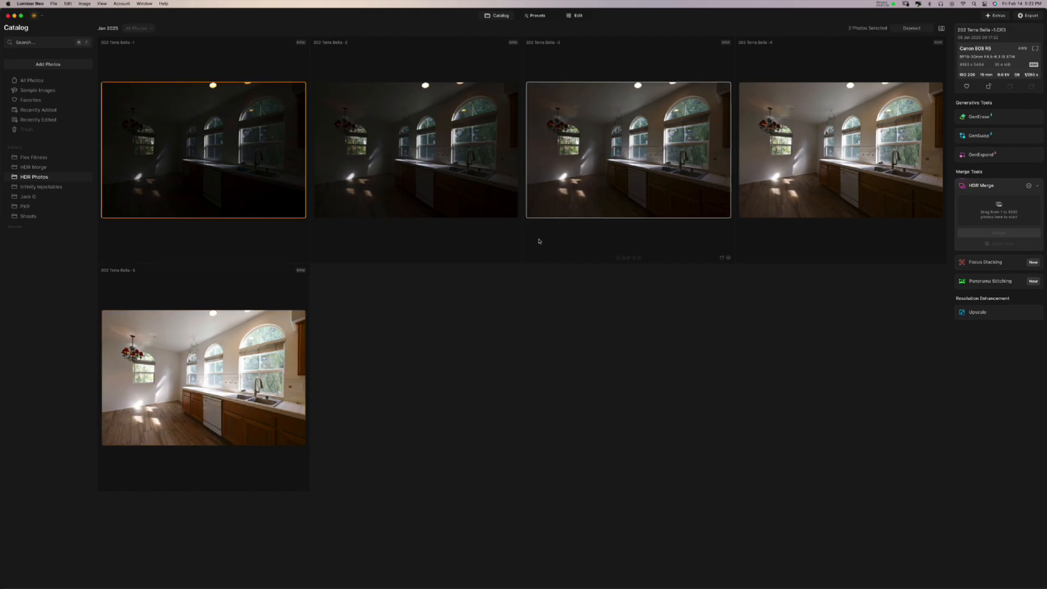
pyautogui.keyDown('super'); pyautogui.click(248, 382); pyautogui.keyUp('super')
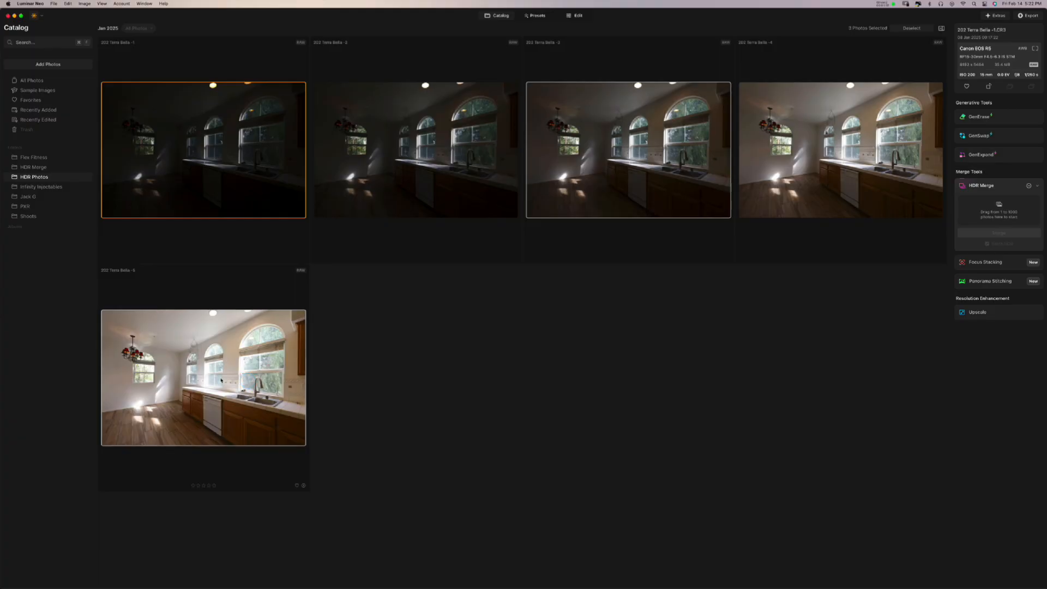
pyautogui.moveTo(221, 379); pyautogui.dragTo(997, 210)
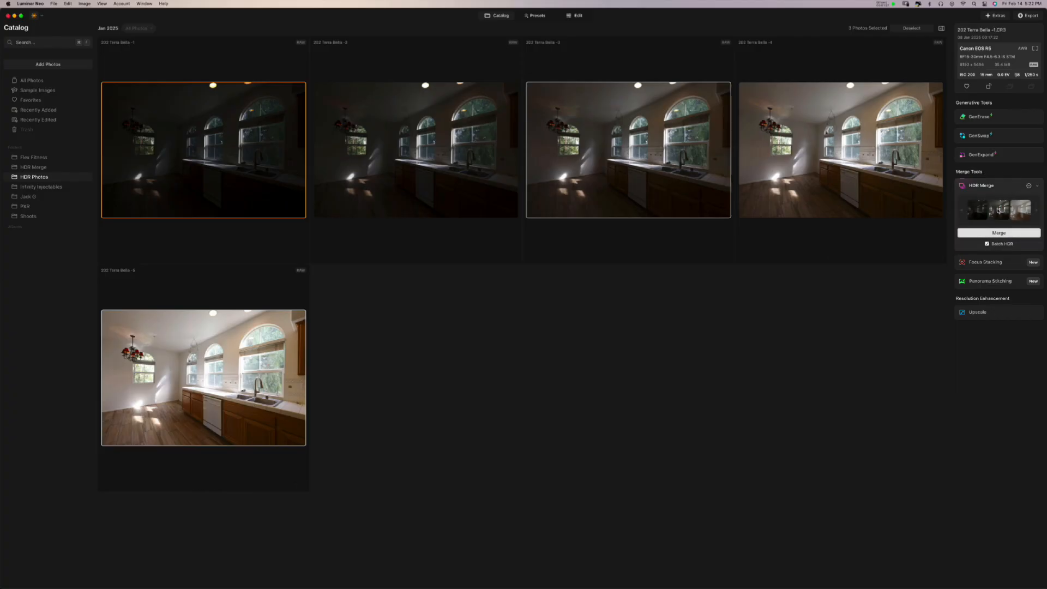
# - Toggle Batch HDR processing off and back on
pyautogui.click(987, 244)
pyautogui.click(987, 244)
pyautogui.click(987, 245)
# - Keep distortion and chromatic aberration corrections enabled in HDR settings, then start the merge
pyautogui.click(1029, 187)
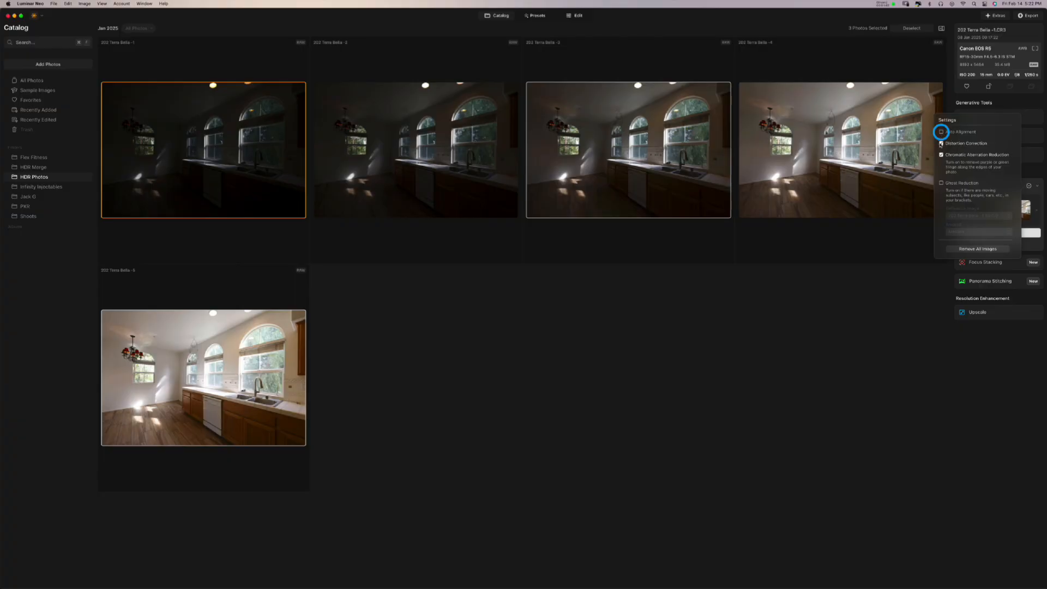
pyautogui.click(941, 143)
pyautogui.click(942, 155)
pyautogui.click(942, 143)
pyautogui.click(941, 155)
pyautogui.click(998, 233)
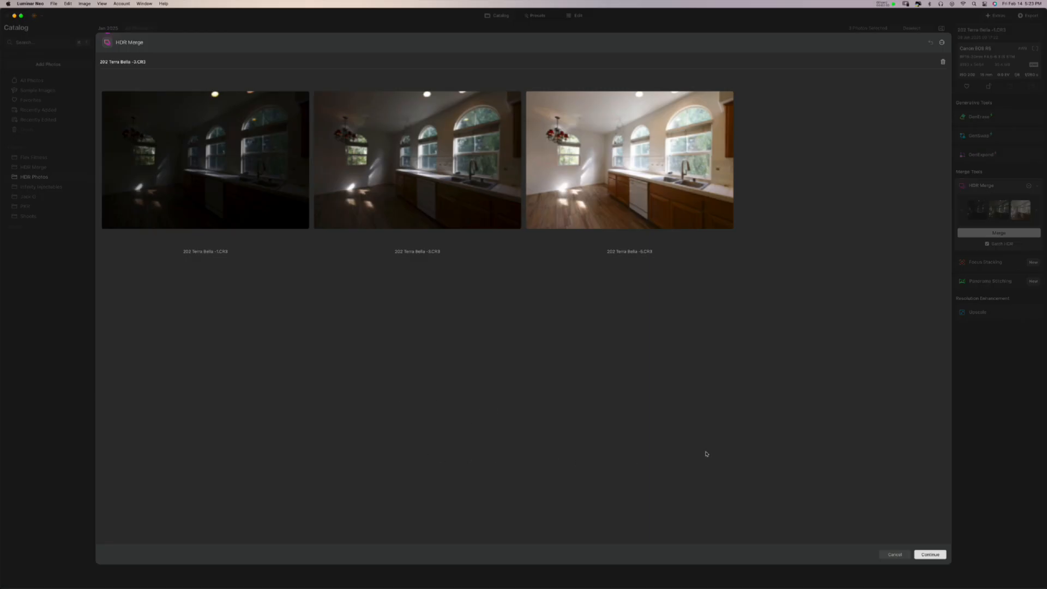
# - Continue the HDR merge and wait for the merged kitchen photo to finish
pyautogui.click(930, 554)
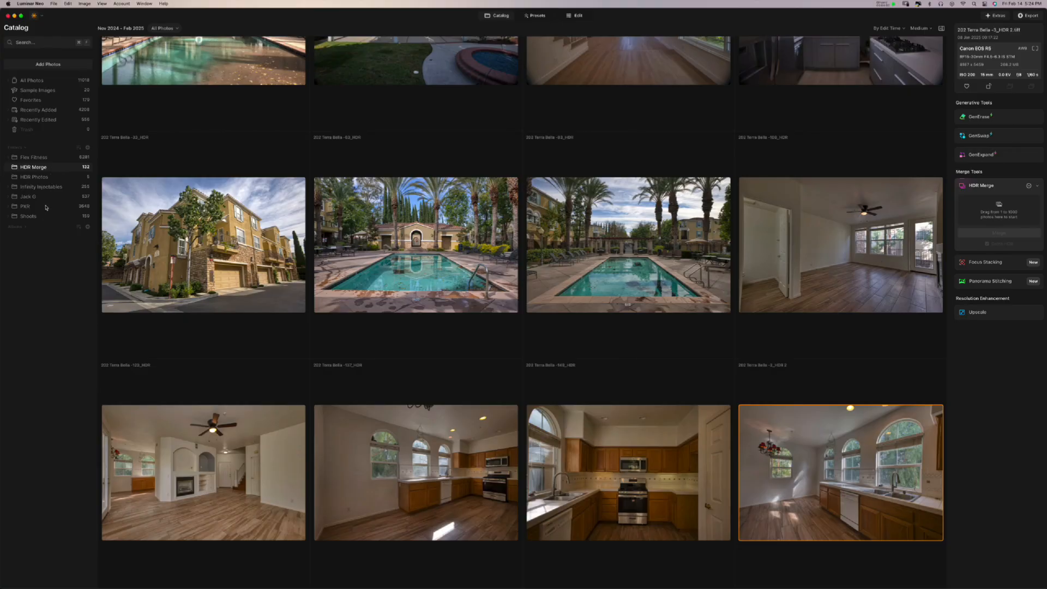
# - Create a subfolder named 'WIP' under HDR Photos, then return to HDR Merge
pyautogui.click(53, 178)
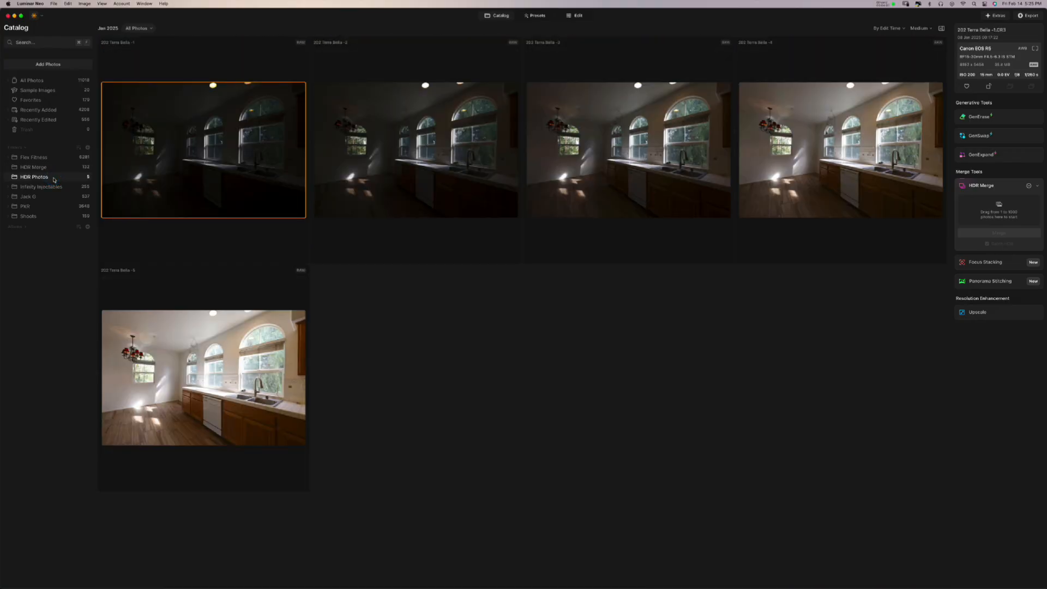
pyautogui.rightClick(54, 179)
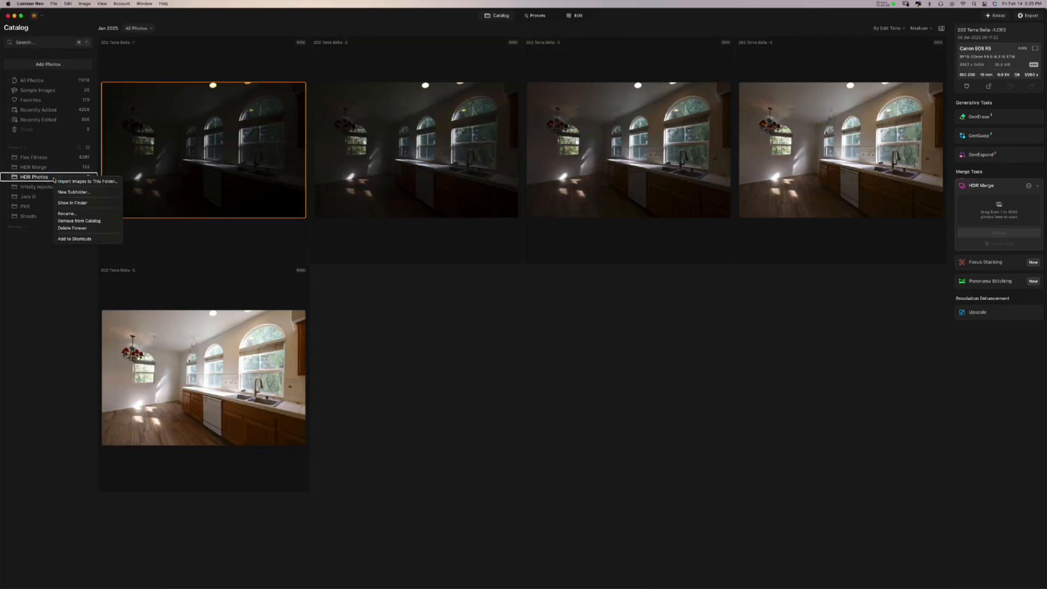
pyautogui.click(69, 193)
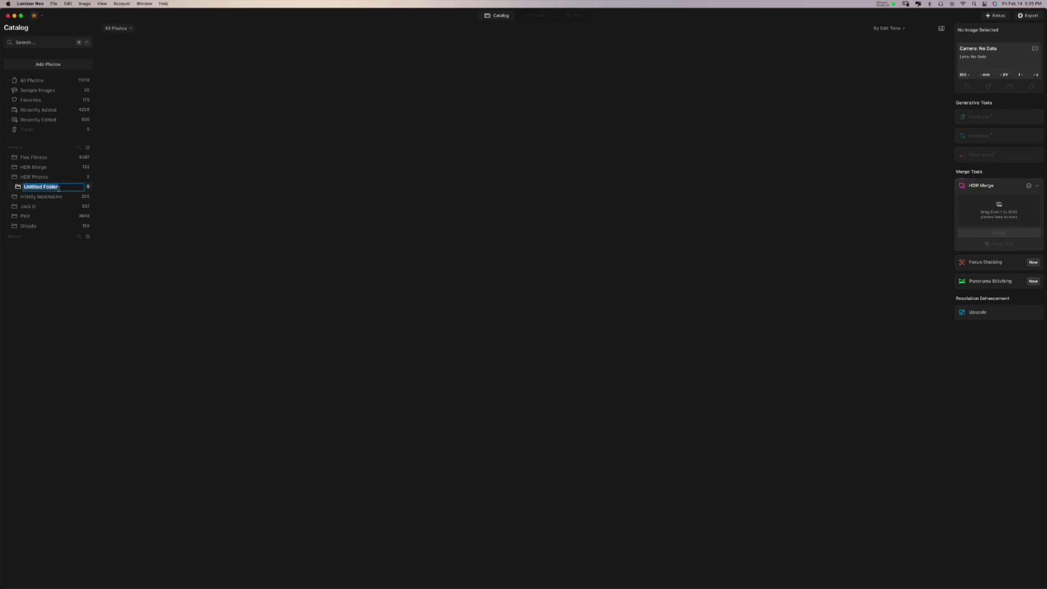
pyautogui.write('WIP')
pyautogui.press('Return')
pyautogui.click(64, 168)
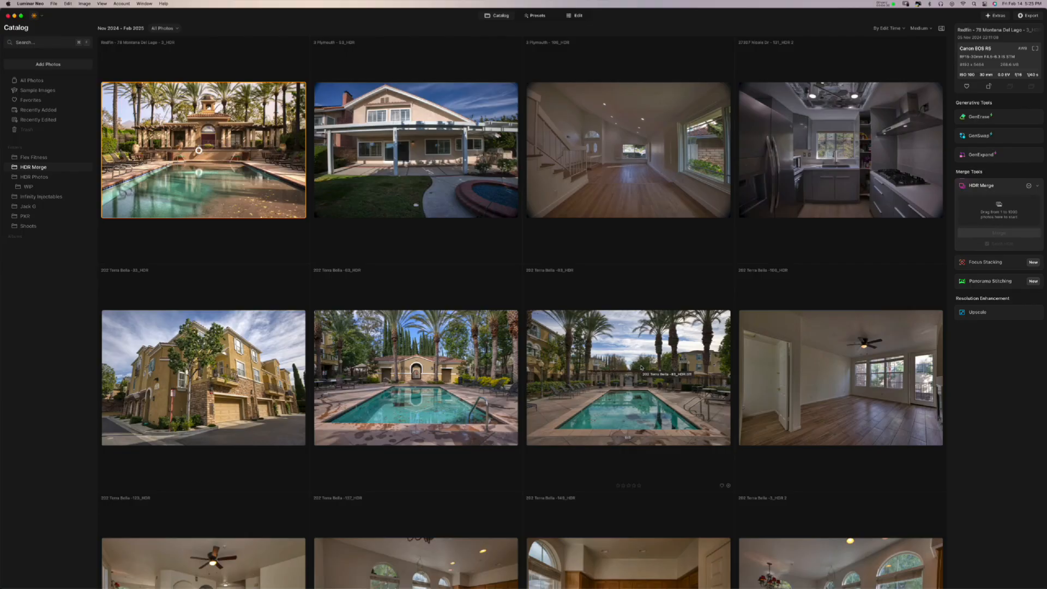
# - Drag the merged kitchen HDR photo onto the WIP folder and view WIP
pyautogui.scroll(-4, 640, 368)
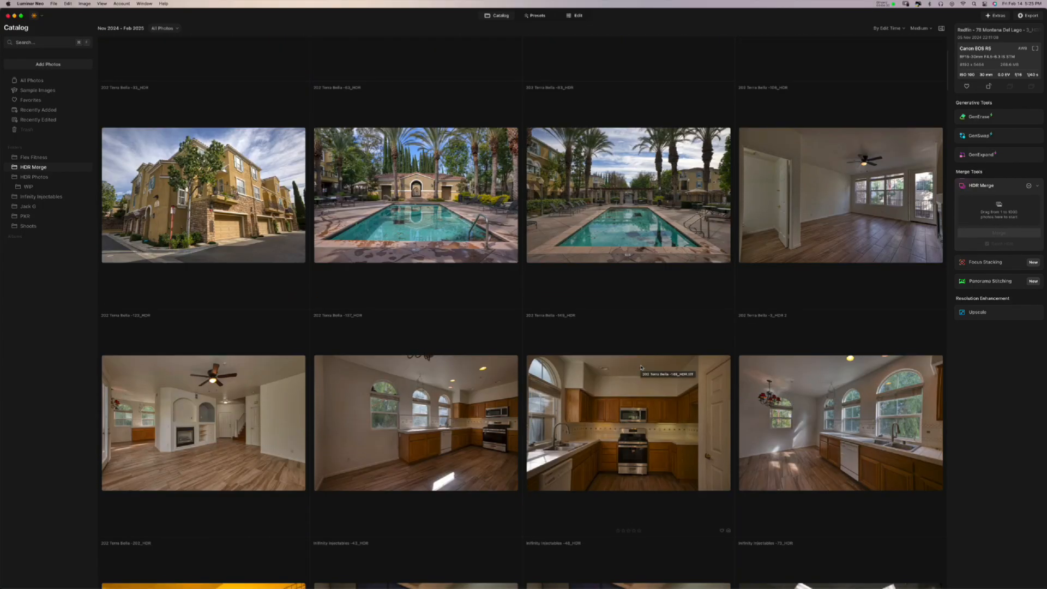
pyautogui.scroll(-2, 641, 368)
pyautogui.click(793, 327)
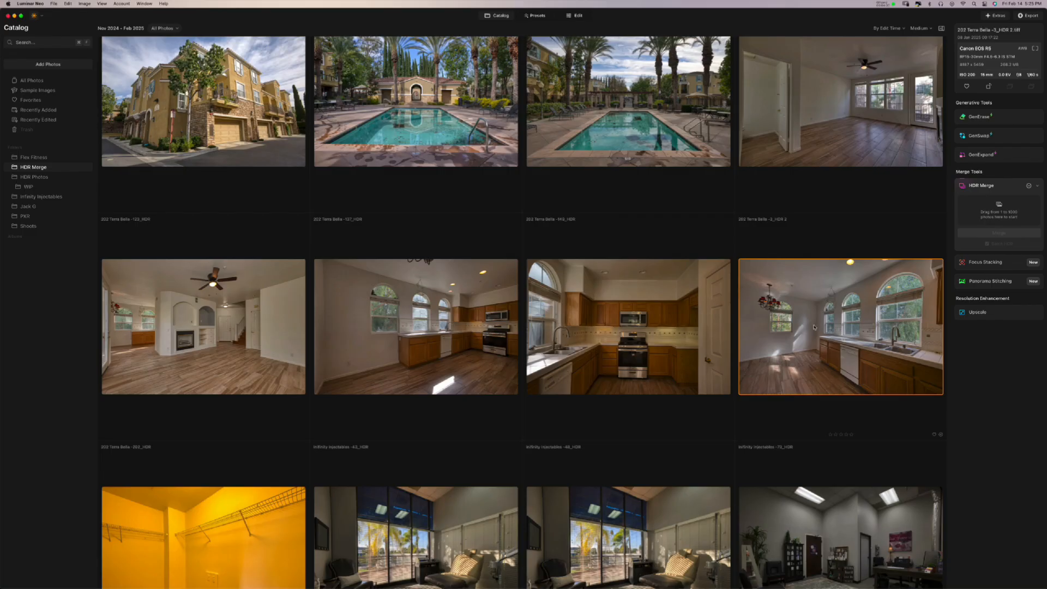
pyautogui.moveTo(815, 326); pyautogui.dragTo(55, 191)
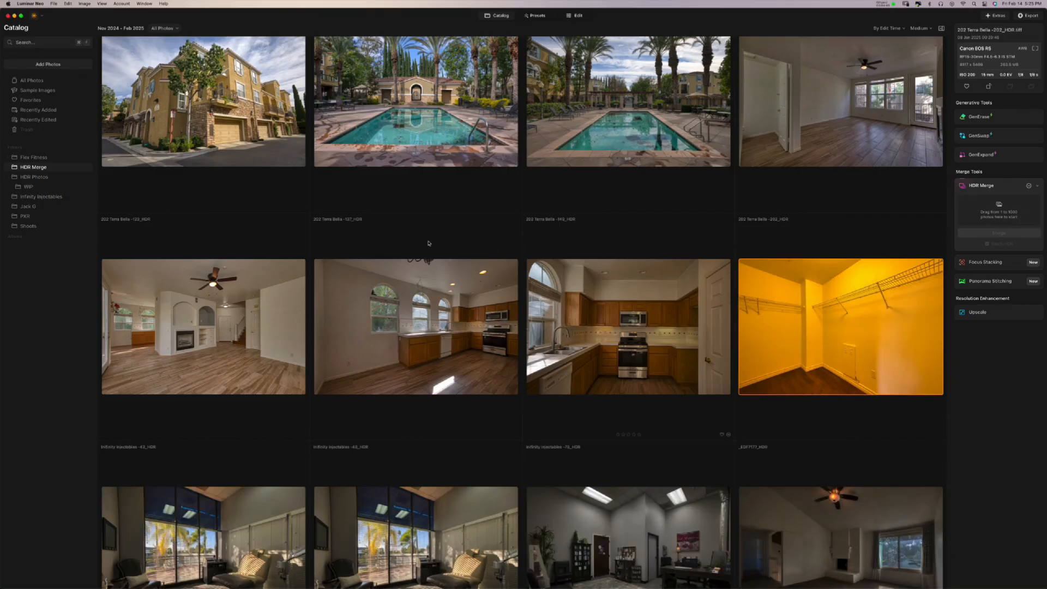
pyautogui.click(38, 187)
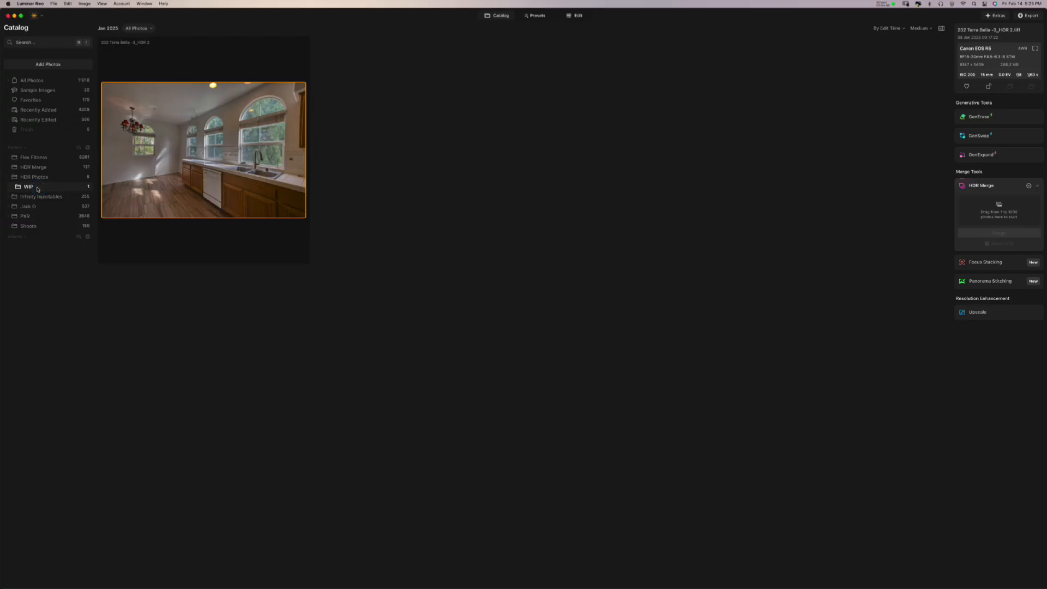
# - Open the merged kitchen HDR image from the WIP folder in the Edit workspace
pyautogui.click(43, 178)
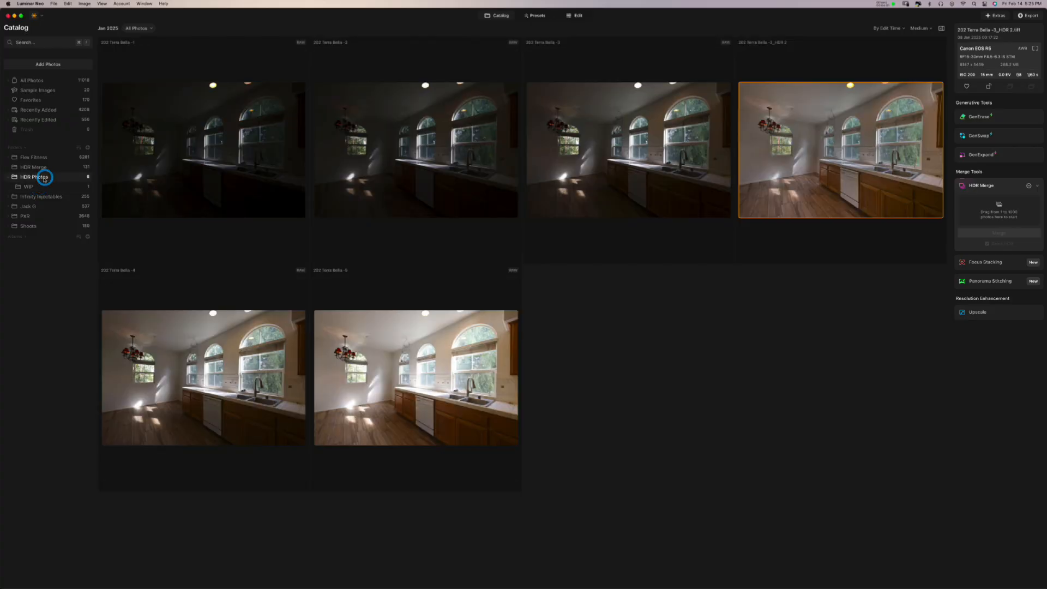
pyautogui.click(38, 187)
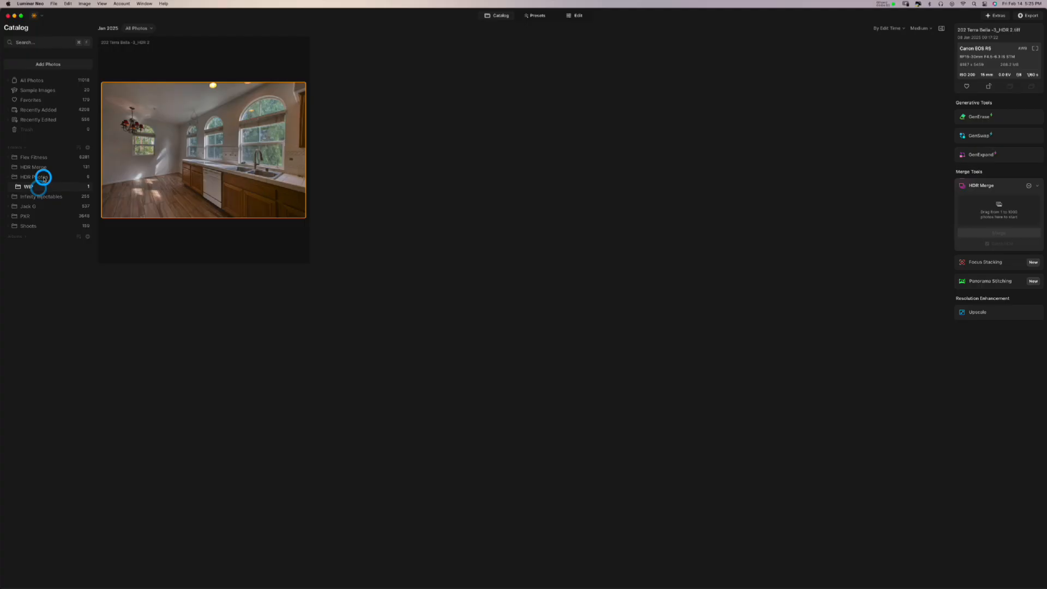
pyautogui.click(44, 178)
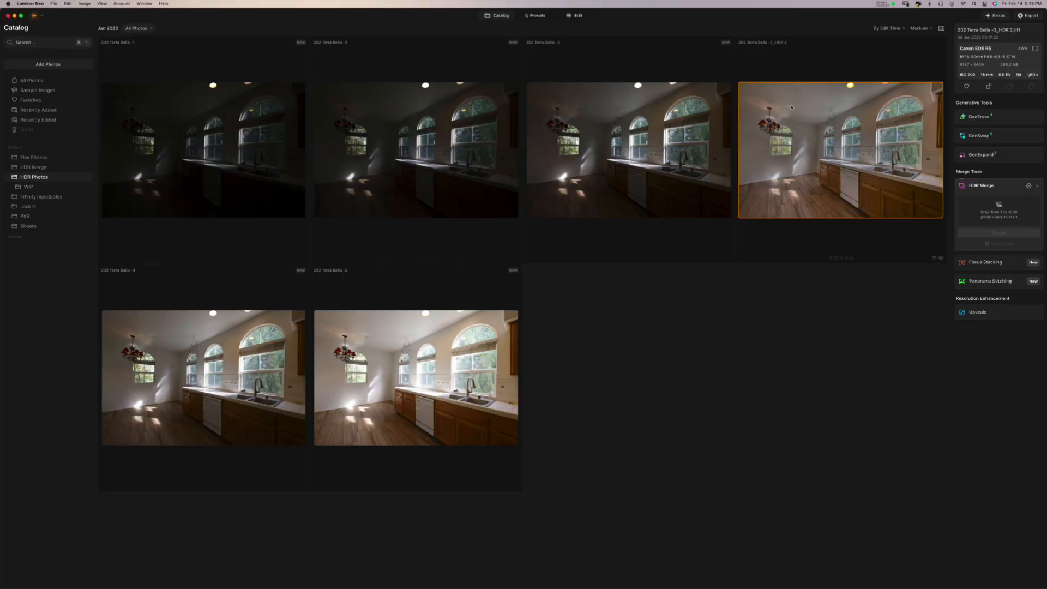
pyautogui.click(42, 188)
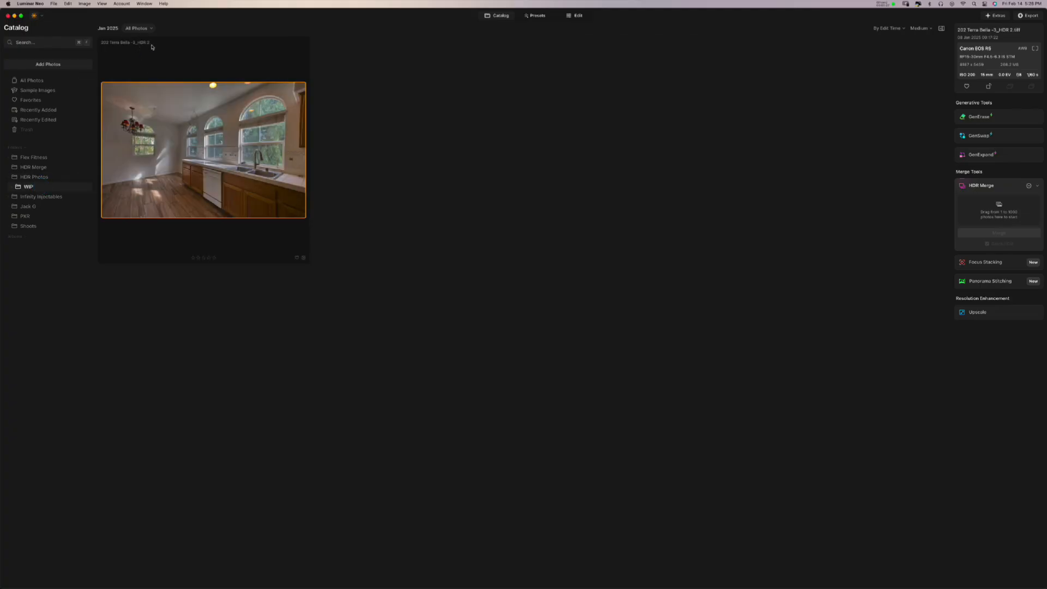
pyautogui.click(149, 128)
pyautogui.click(581, 19)
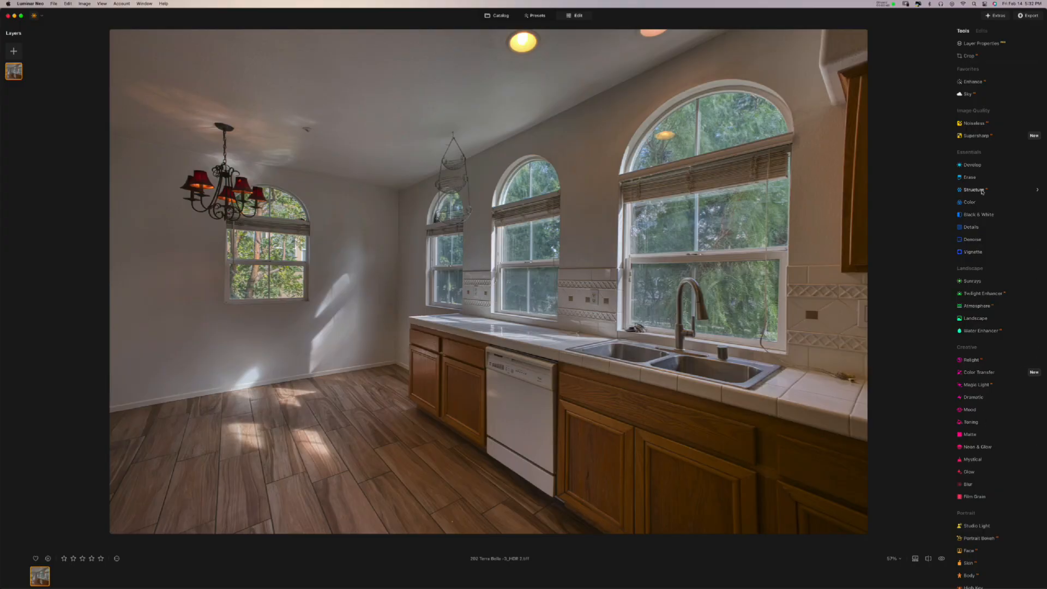
# - In Develop, try Exposure, Smart Contrast, Highlights and Shadows, then reset them to zero
pyautogui.click(973, 167)
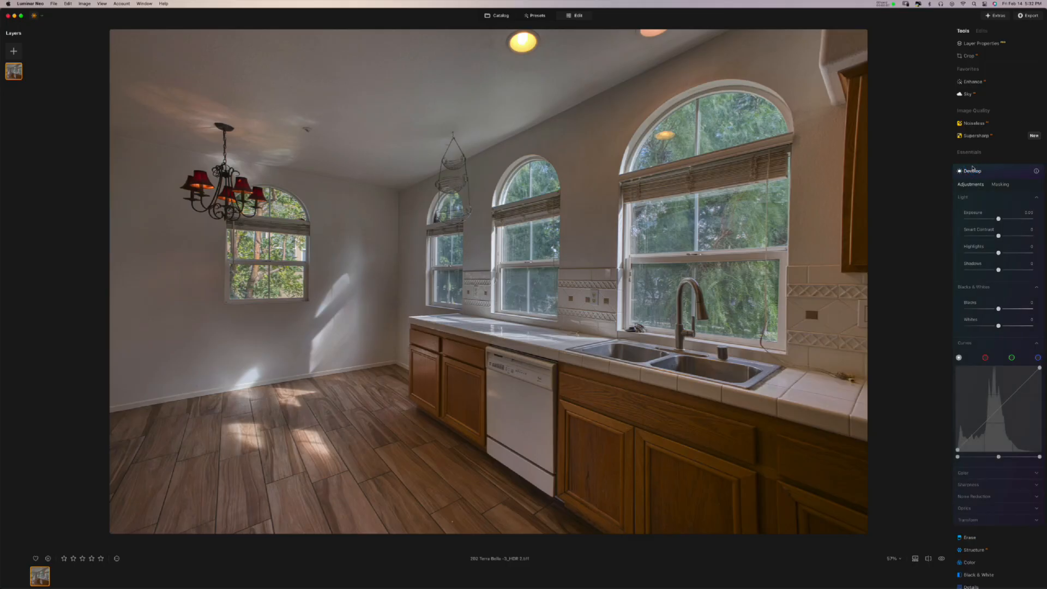
pyautogui.moveTo(999, 219)
pyautogui.mouseDown()
pyautogui.moveTo(1010, 219)
pyautogui.moveTo(986, 218)
pyautogui.moveTo(1007, 219)
pyautogui.mouseUp()
pyautogui.moveTo(998, 236); pyautogui.dragTo(1020, 270)
pyautogui.click(976, 253)
pyautogui.click(983, 271)
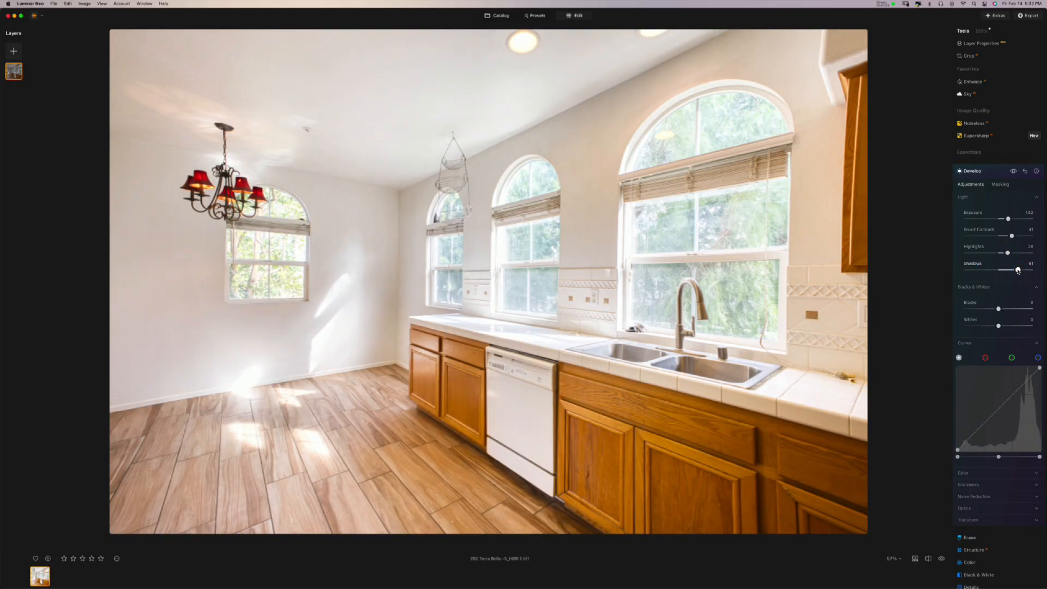
pyautogui.doubleClick(1017, 271)
pyautogui.click(1008, 252)
pyautogui.doubleClick(1008, 253)
pyautogui.doubleClick(1011, 236)
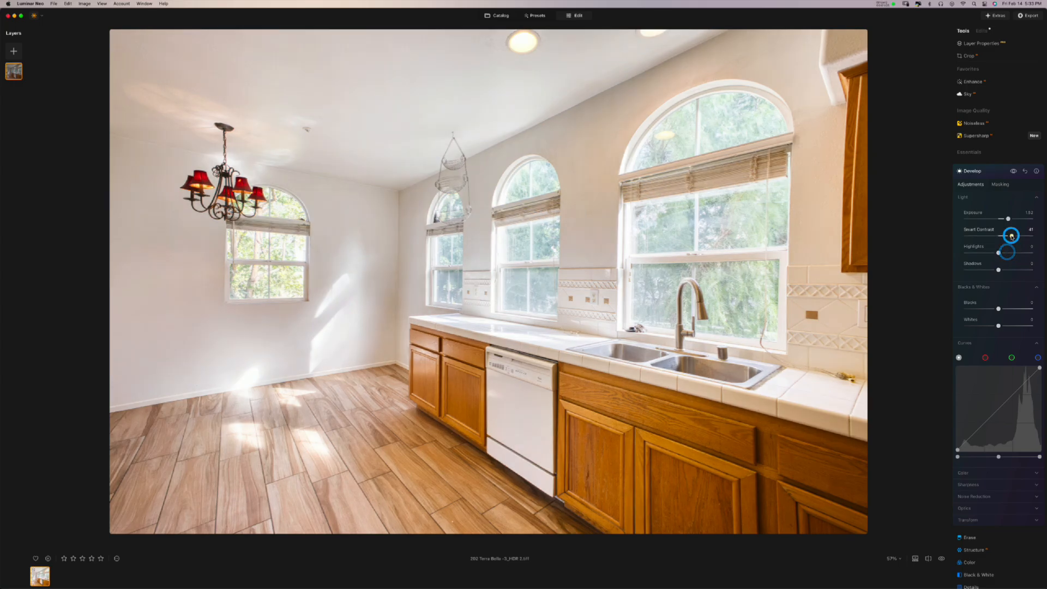
# - Set Exposure to 0, try and reset Blacks and Whites, and lift the midtone curve
pyautogui.click(1029, 213)
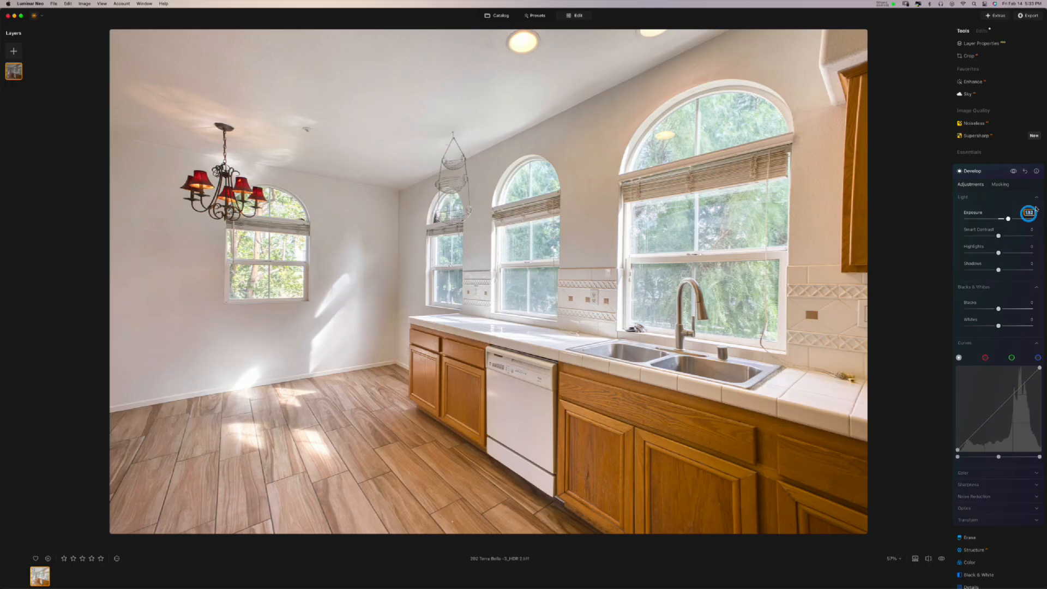
pyautogui.write('0')
pyautogui.press('Return')
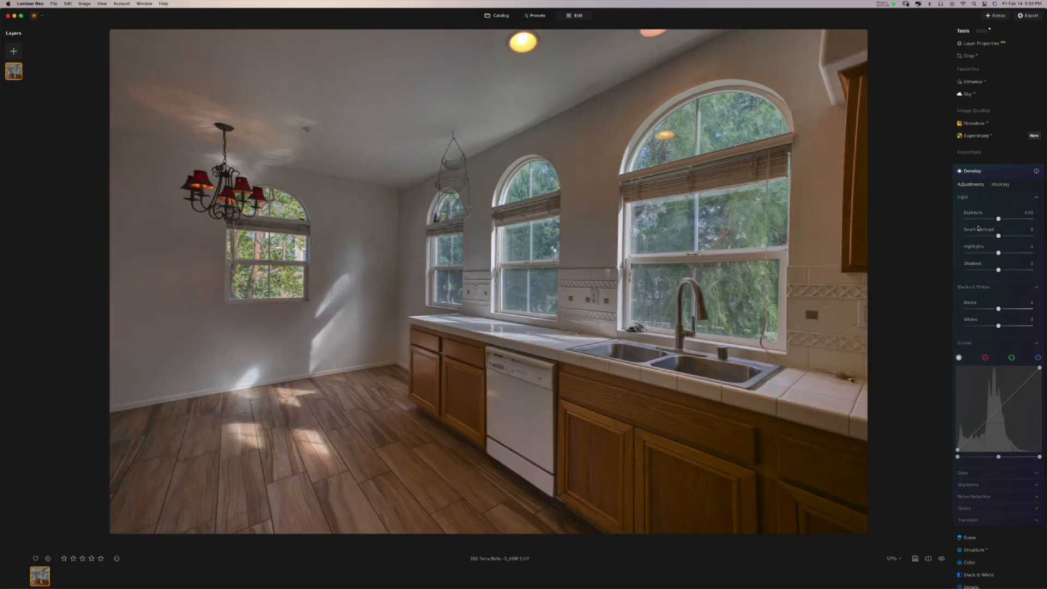
pyautogui.moveTo(998, 308); pyautogui.dragTo(1016, 327)
pyautogui.doubleClick(1016, 327)
pyautogui.doubleClick(999, 309)
pyautogui.moveTo(999, 458)
pyautogui.mouseDown()
pyautogui.moveTo(983, 458)
pyautogui.moveTo(1037, 458)
pyautogui.moveTo(1009, 458)
pyautogui.mouseUp()
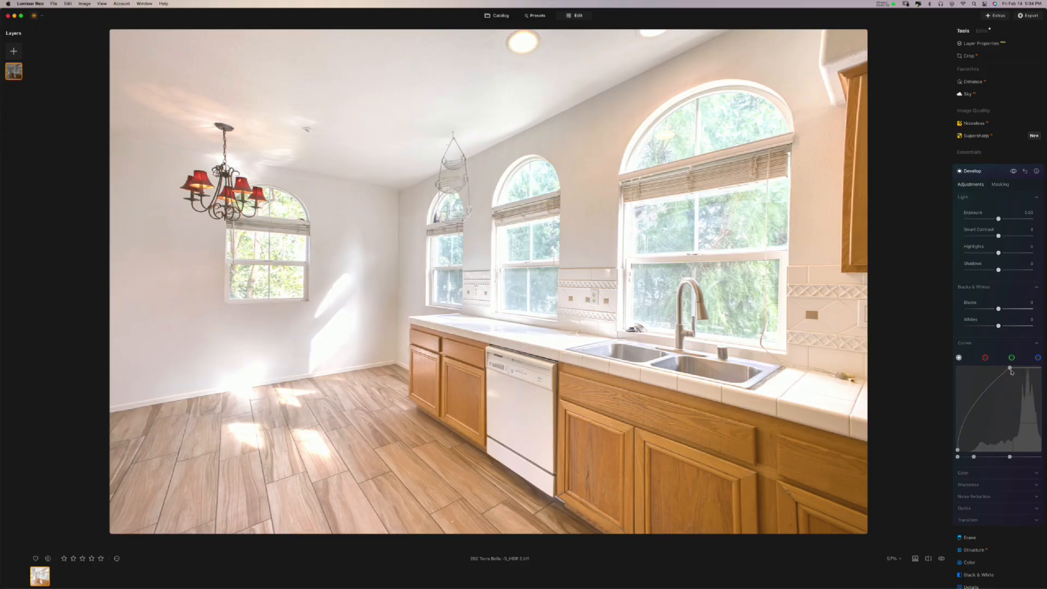
# - Straighten the tone curve by resetting its points, then adjust the Exposure slider
pyautogui.moveTo(1010, 368); pyautogui.dragTo(1028, 370)
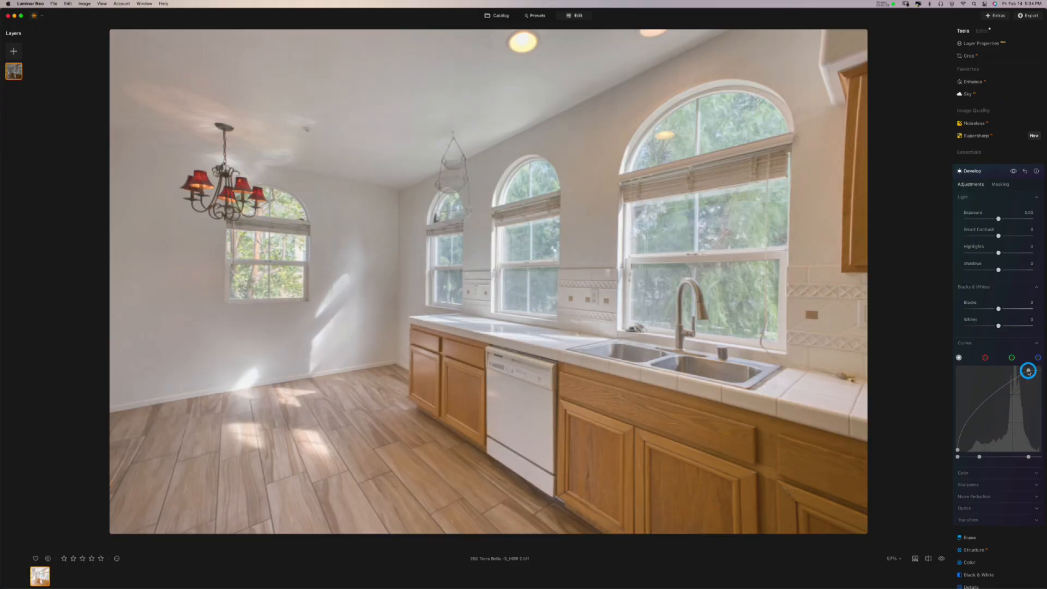
pyautogui.doubleClick(980, 457)
pyautogui.doubleClick(1028, 457)
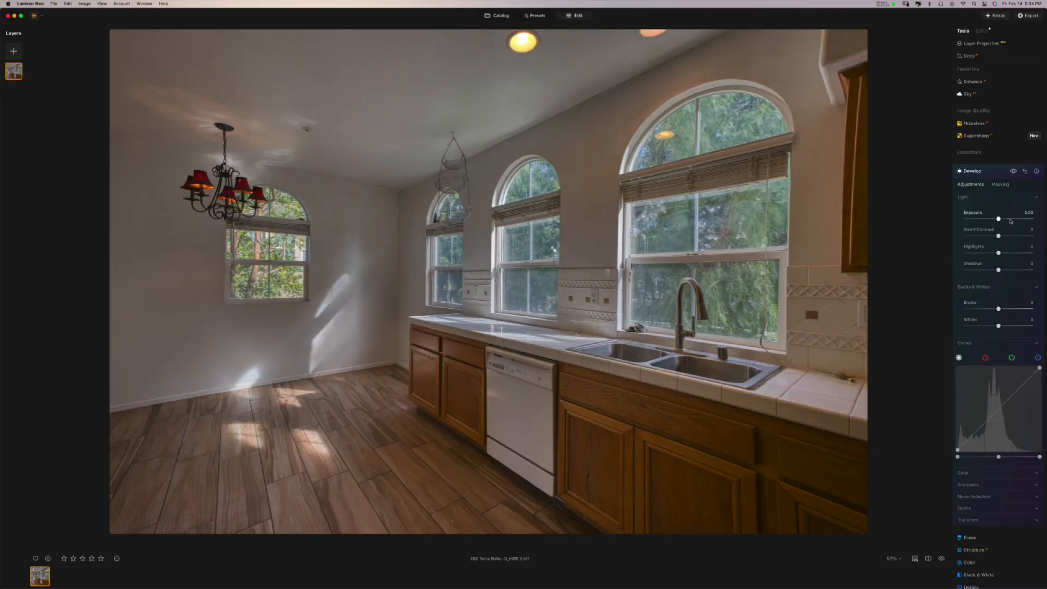
pyautogui.moveTo(1006, 221); pyautogui.dragTo(1018, 220)
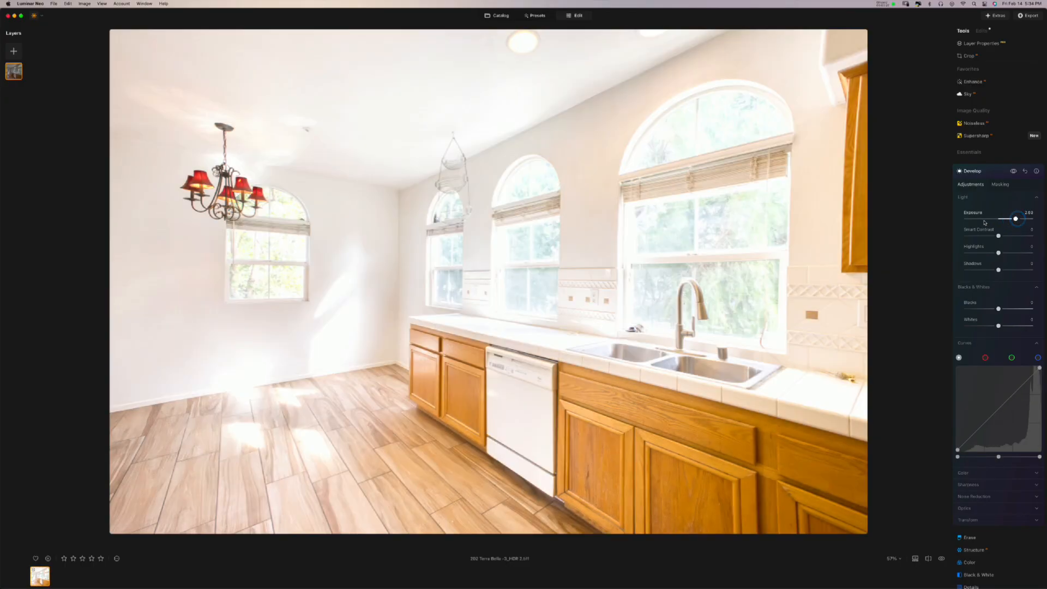
pyautogui.moveTo(984, 223)
pyautogui.mouseDown()
pyautogui.moveTo(977, 219)
pyautogui.moveTo(1013, 220)
pyautogui.moveTo(1000, 219)
pyautogui.mouseUp()
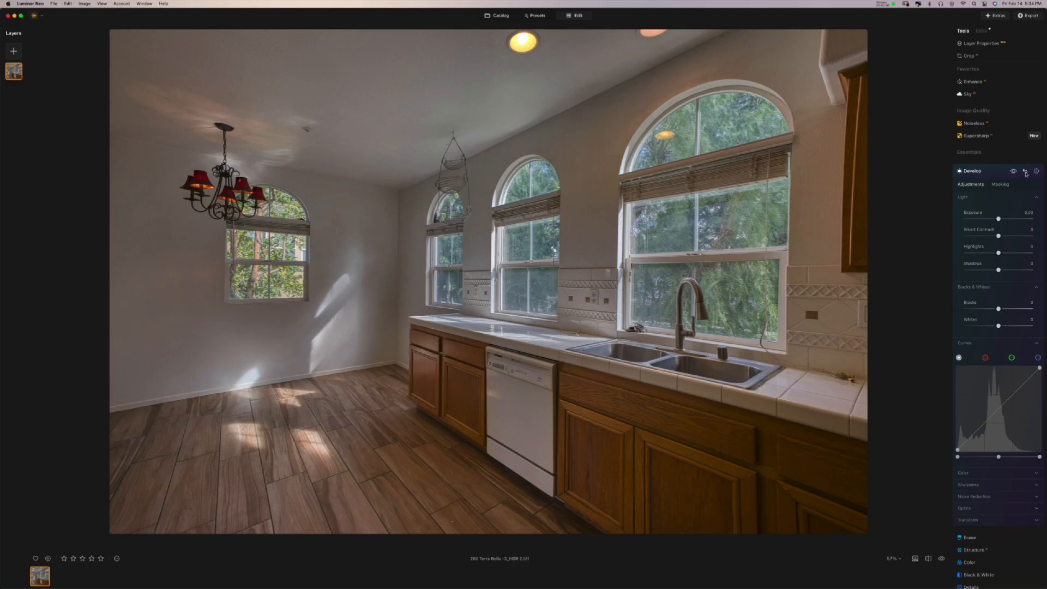
# - Delete the Develop edit from the Edits list and return to Tools
pyautogui.click(991, 172)
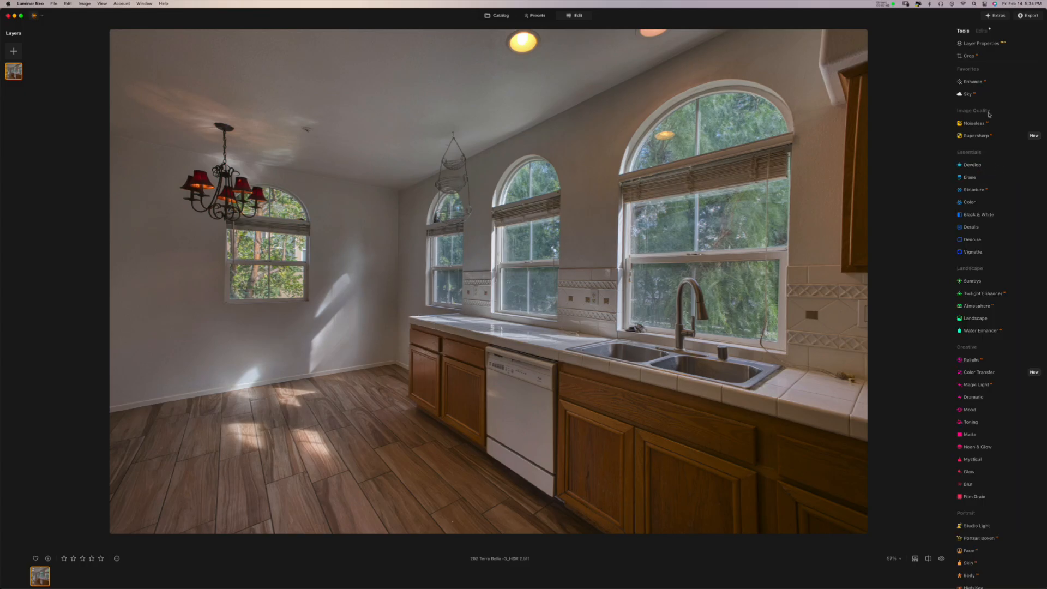
pyautogui.click(981, 31)
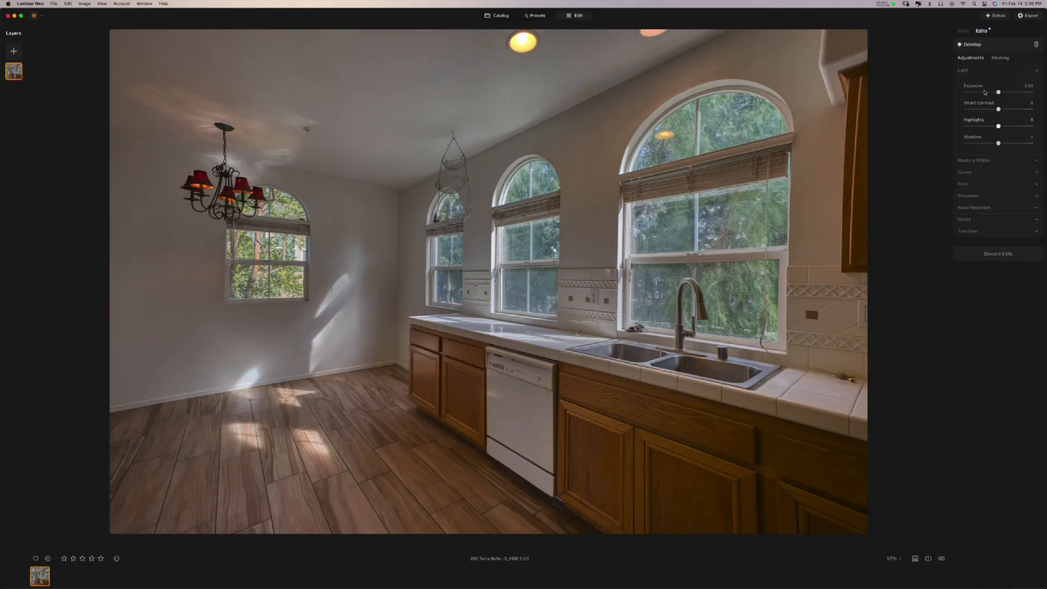
pyautogui.click(963, 31)
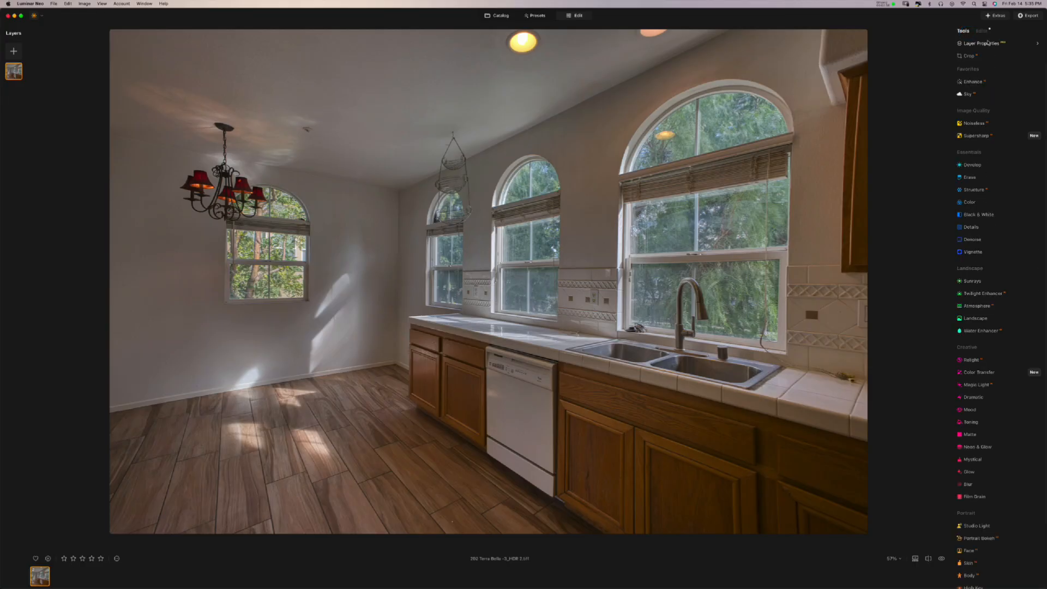
pyautogui.click(981, 31)
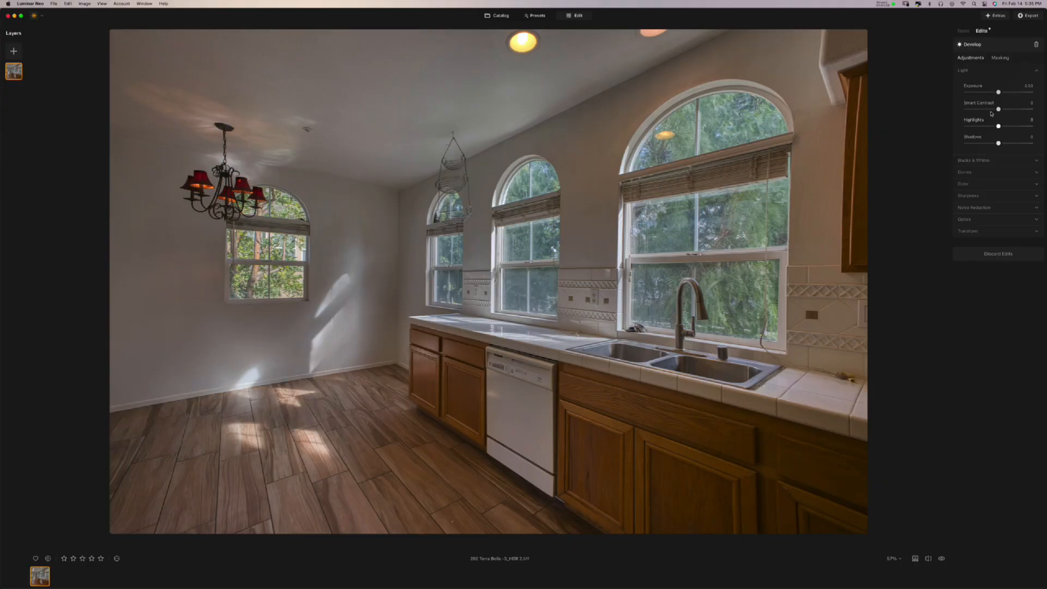
pyautogui.click(1036, 45)
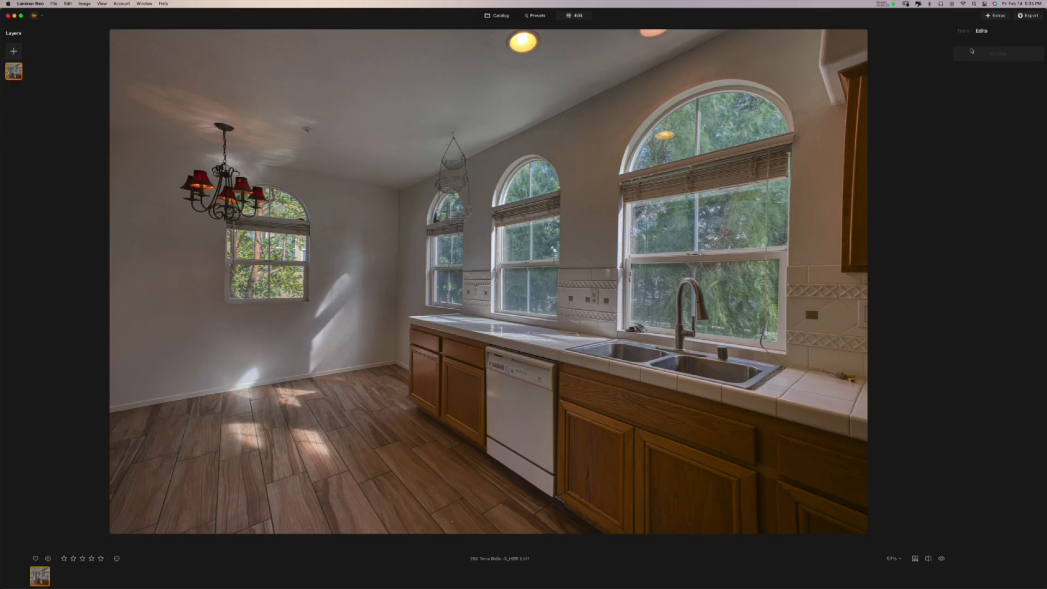
pyautogui.click(964, 32)
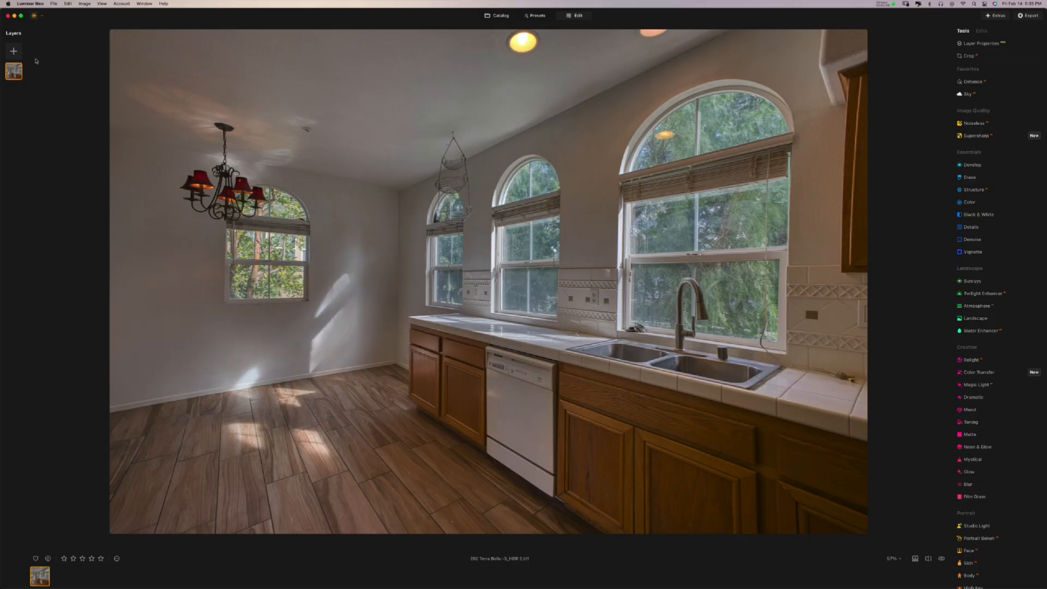
pyautogui.click(14, 52)
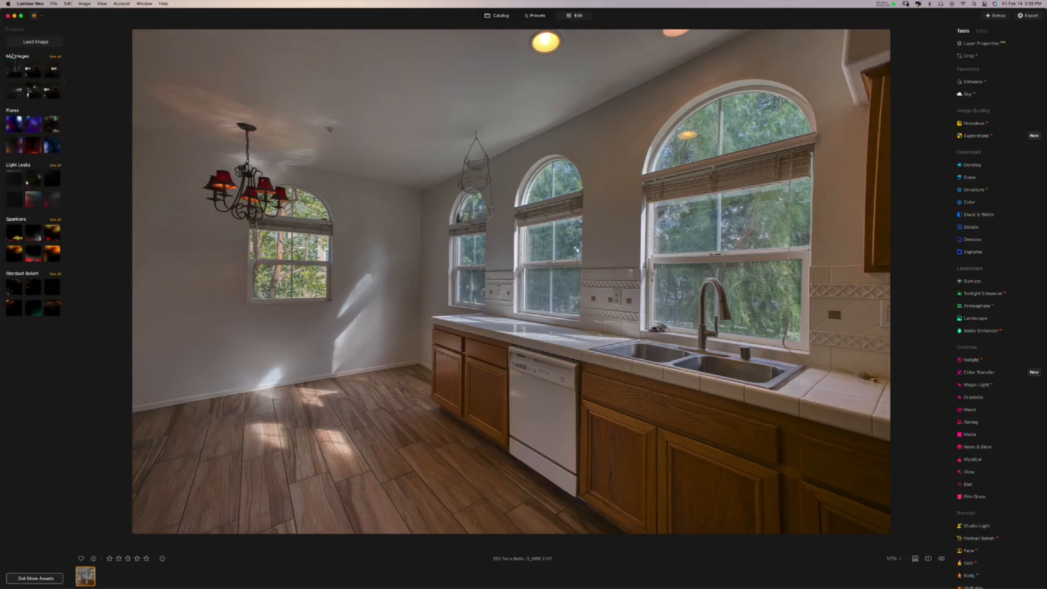
pyautogui.click(29, 42)
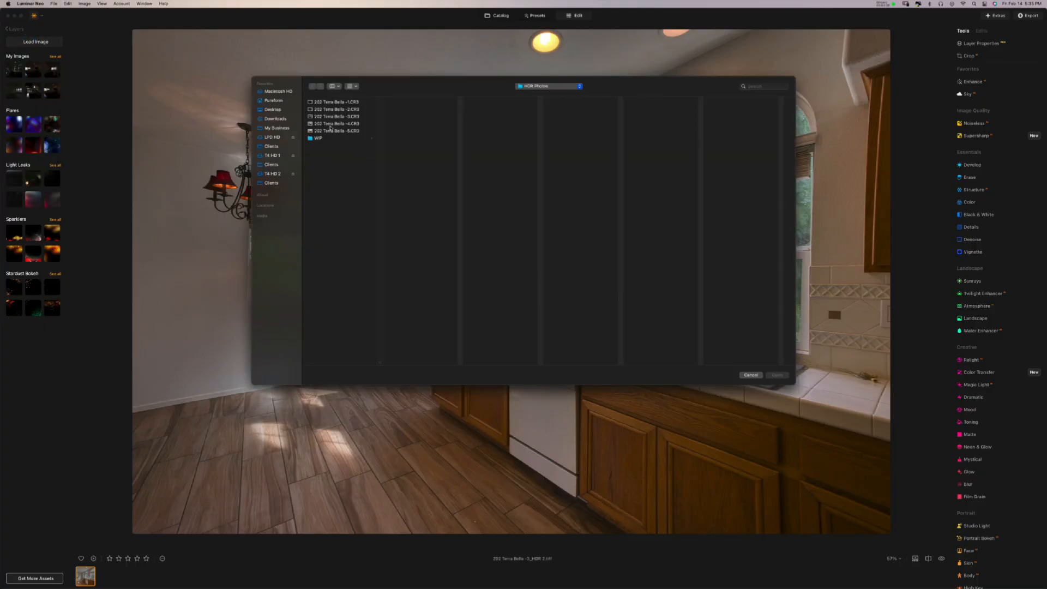
pyautogui.click(364, 103)
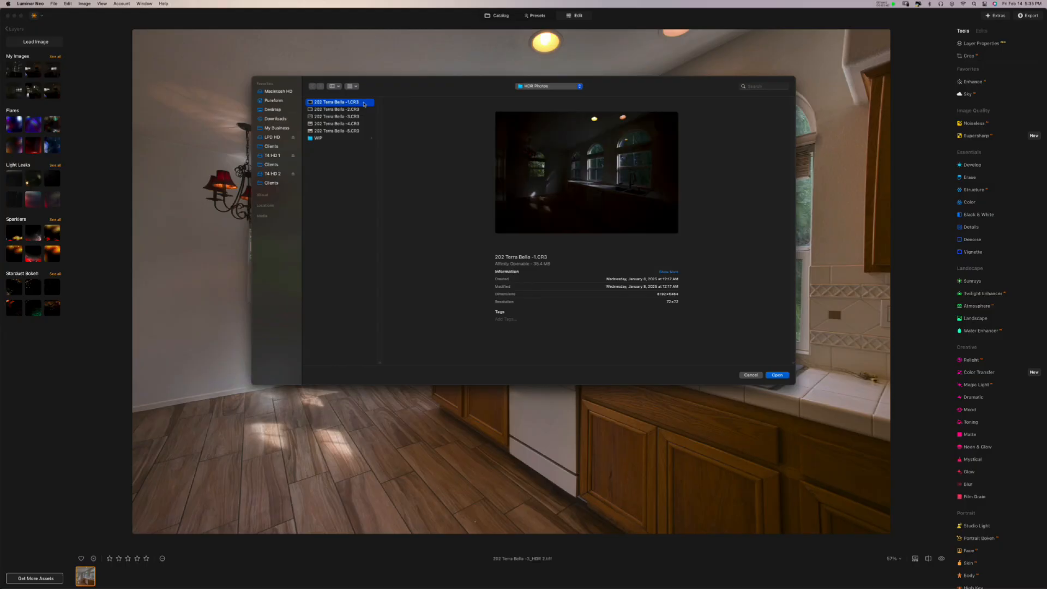
pyautogui.doubleClick(364, 103)
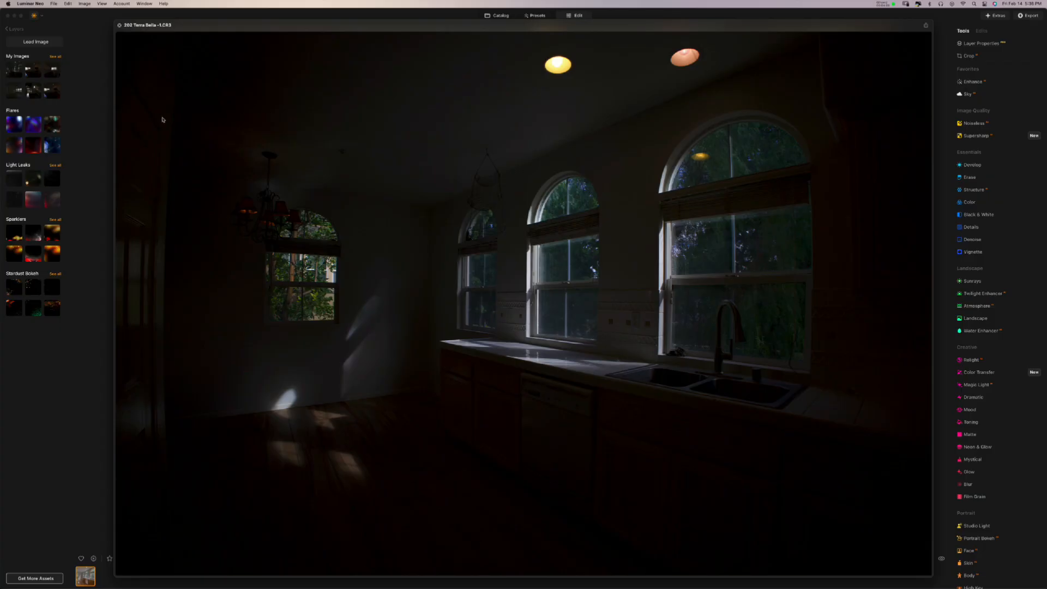
pyautogui.click(119, 25)
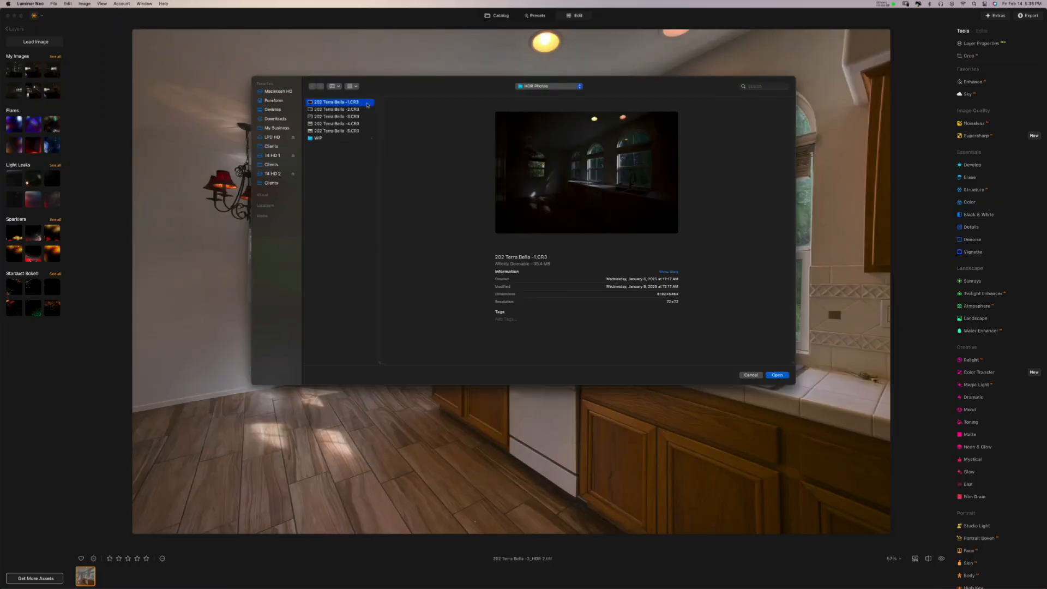
pyautogui.click(777, 375)
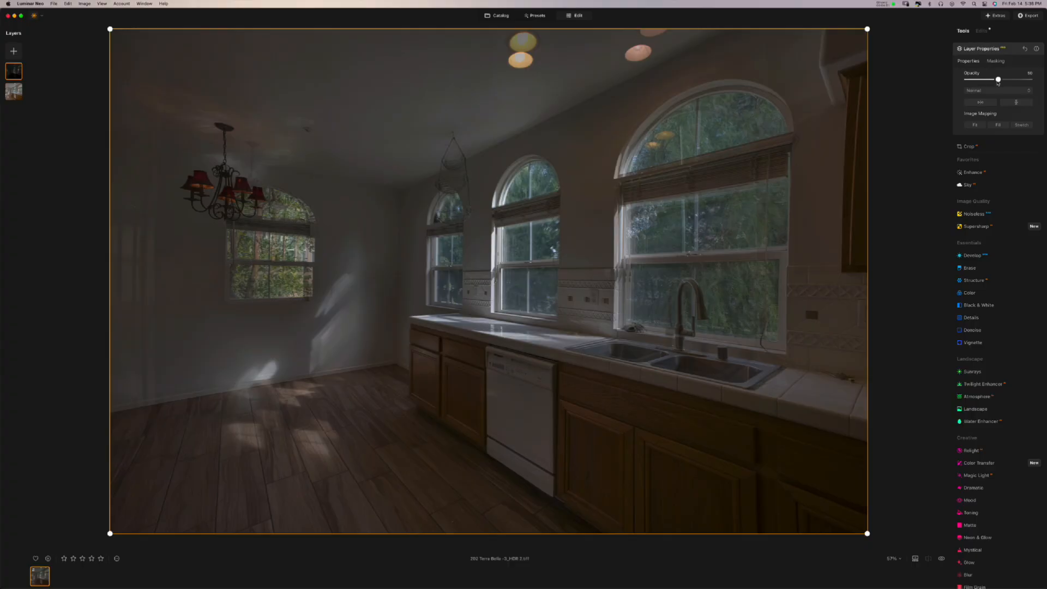
pyautogui.moveTo(998, 81)
pyautogui.mouseDown()
pyautogui.moveTo(938, 82)
pyautogui.moveTo(1034, 84)
pyautogui.moveTo(940, 89)
pyautogui.moveTo(998, 87)
pyautogui.mouseUp()
pyautogui.click(18, 77)
pyautogui.rightClick(18, 77)
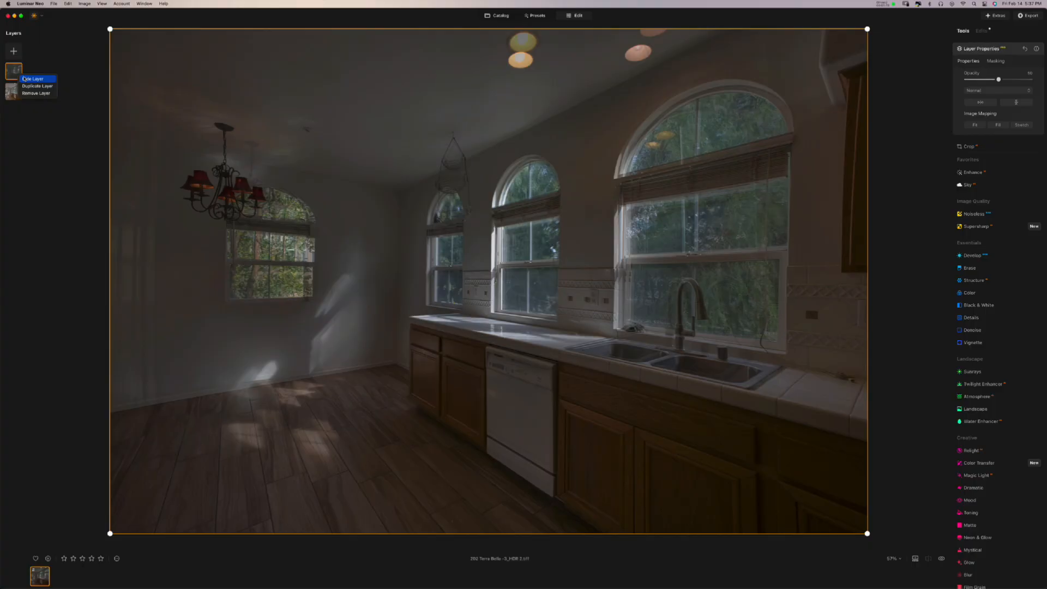
pyautogui.click(33, 79)
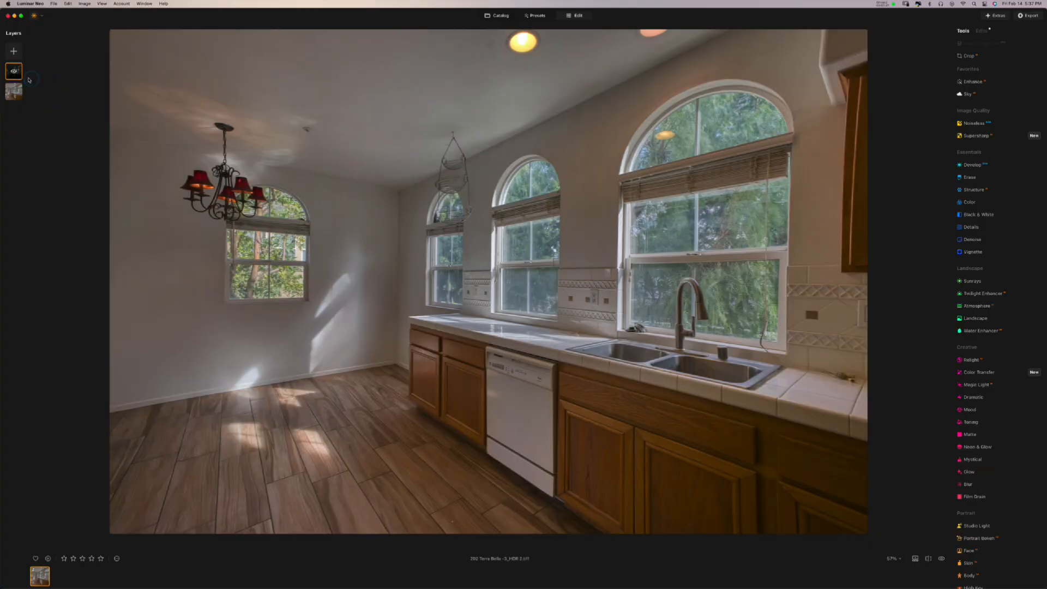
pyautogui.rightClick(18, 75)
pyautogui.click(28, 79)
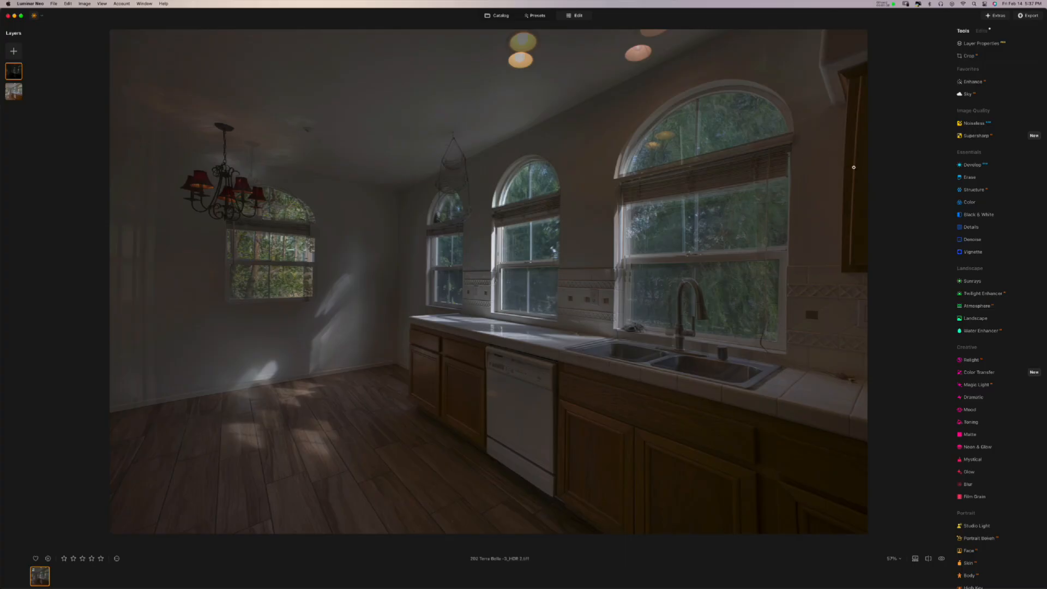
# - In Develop > Optics, enable Auto Distortion Corrections, Auto Fix Chromatic Aberrations and Auto Defringe
pyautogui.click(968, 165)
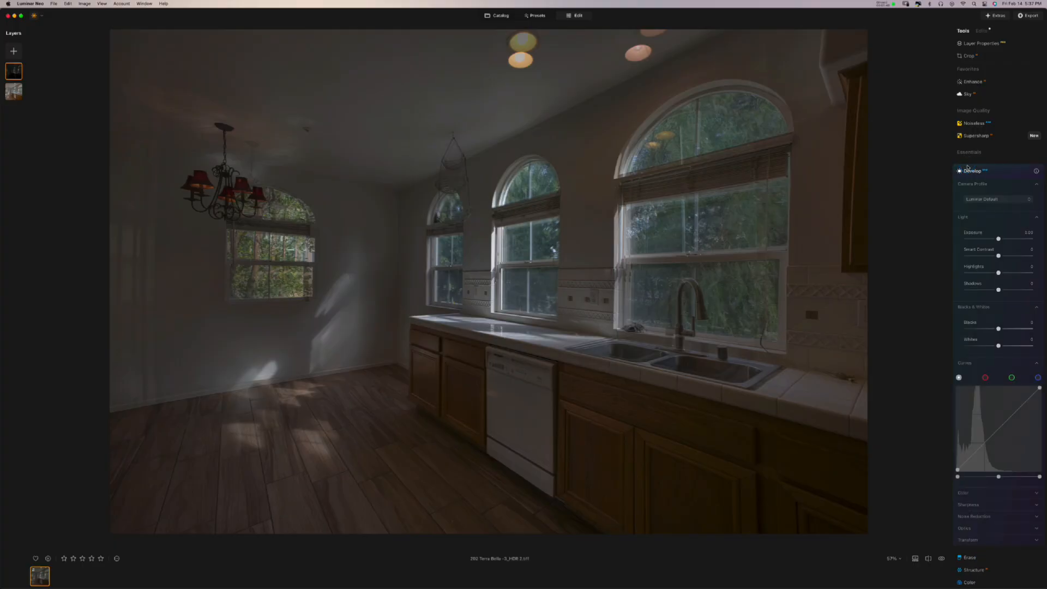
pyautogui.scroll(-5, 992, 473)
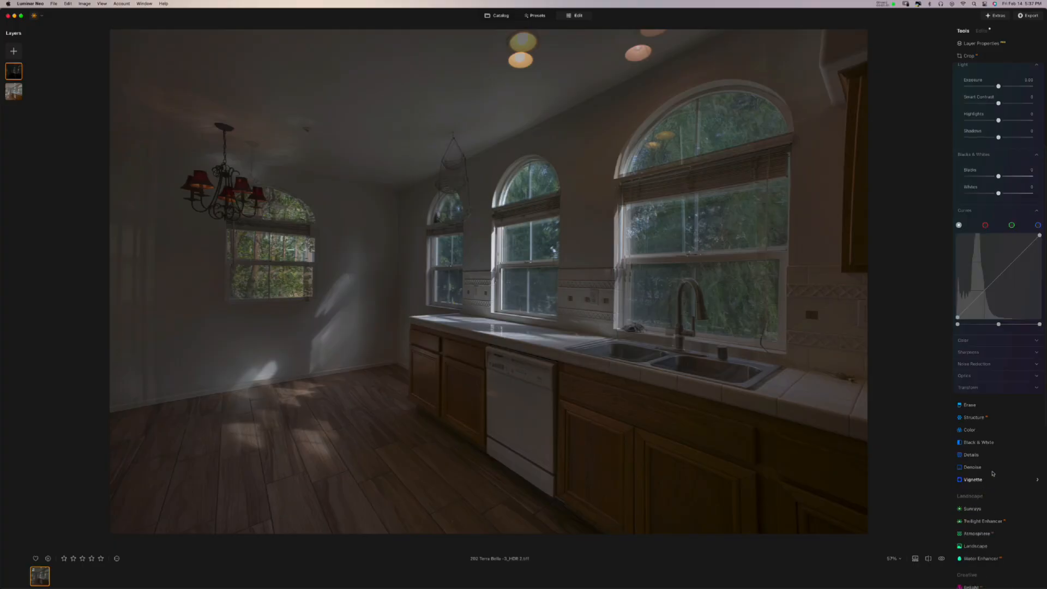
pyautogui.click(991, 377)
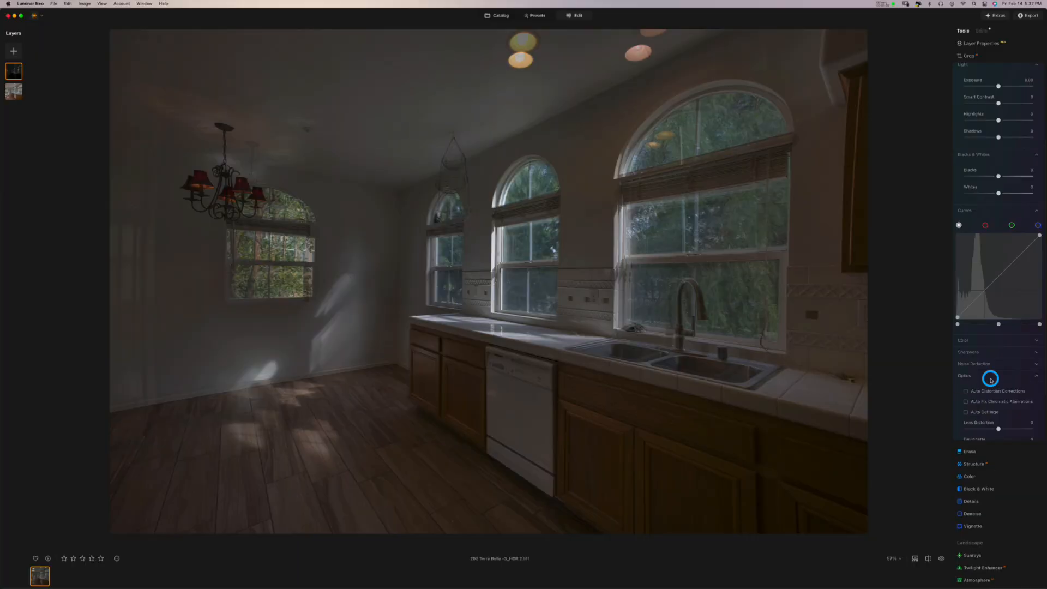
pyautogui.scroll(2, 990, 376)
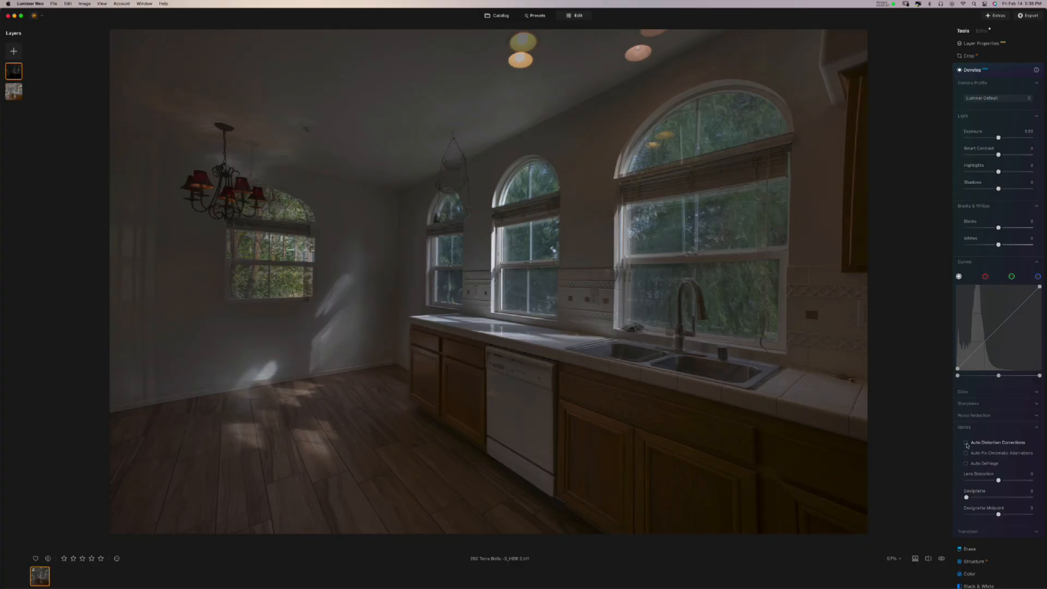
pyautogui.click(998, 443)
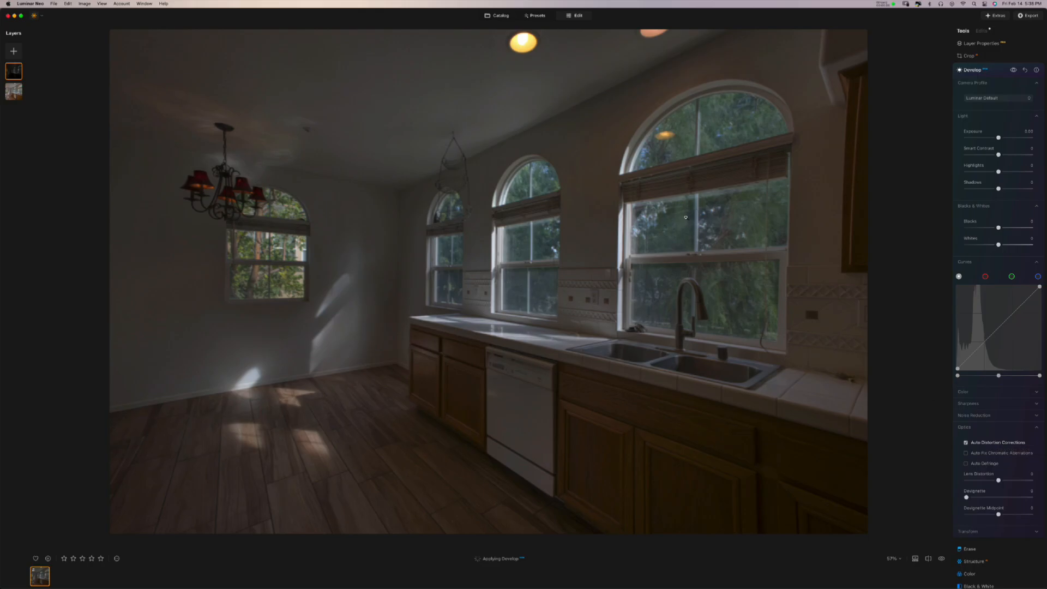
pyautogui.click(966, 454)
pyautogui.click(965, 463)
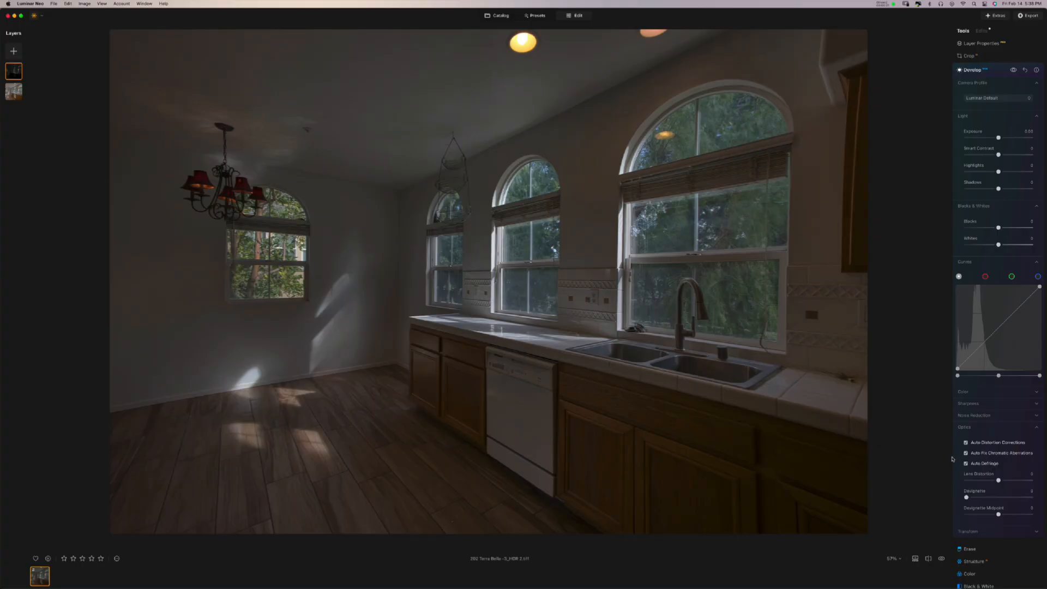
# - Try Lens Distortion at -9 and -48, then reset it to 0
pyautogui.click(998, 480)
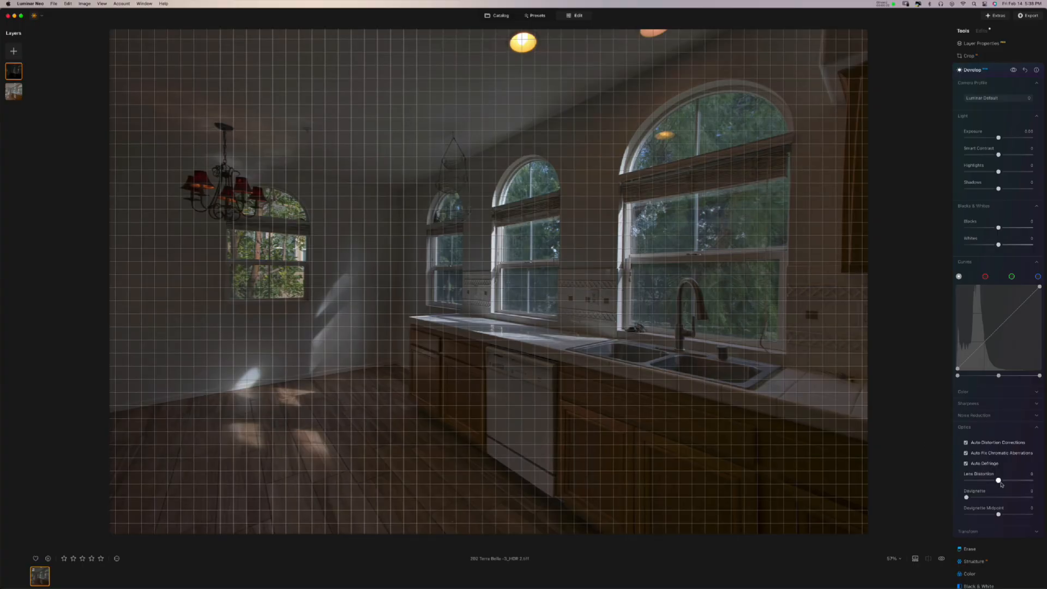
pyautogui.click(998, 479)
pyautogui.moveTo(998, 480); pyautogui.dragTo(988, 481)
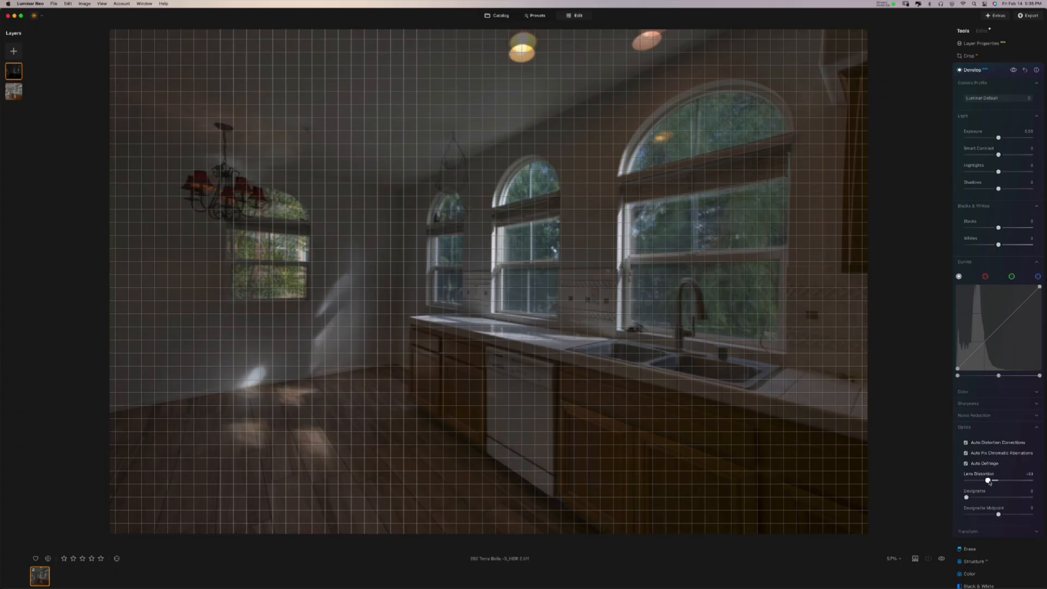
pyautogui.moveTo(988, 480); pyautogui.dragTo(984, 481)
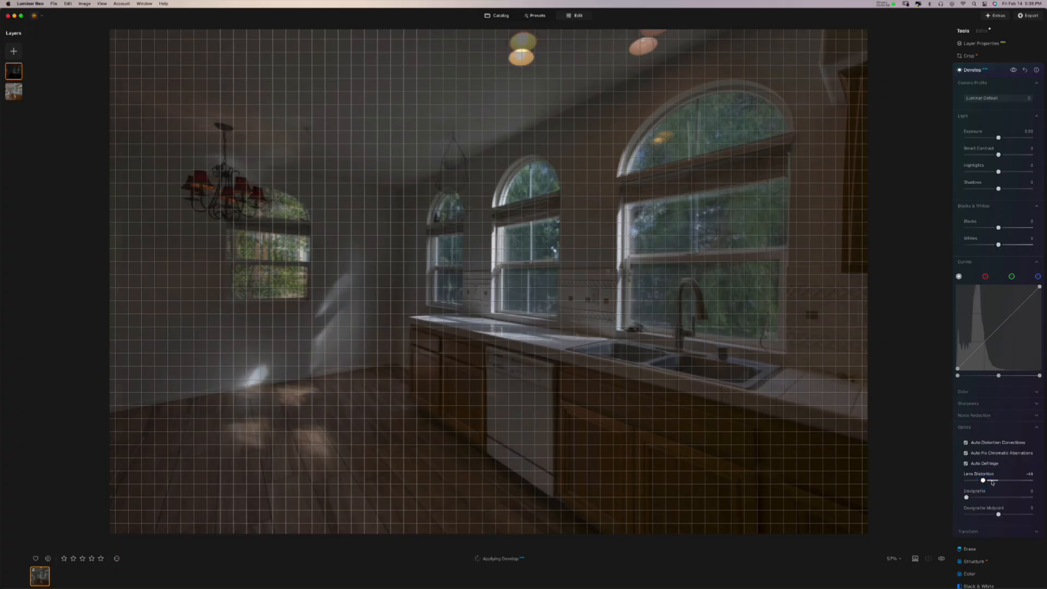
pyautogui.doubleClick(992, 481)
pyautogui.click(980, 43)
# - Make the dark layer fully opaque and raise its Develop Exposure to 1.78
pyautogui.moveTo(999, 77); pyautogui.dragTo(1029, 82)
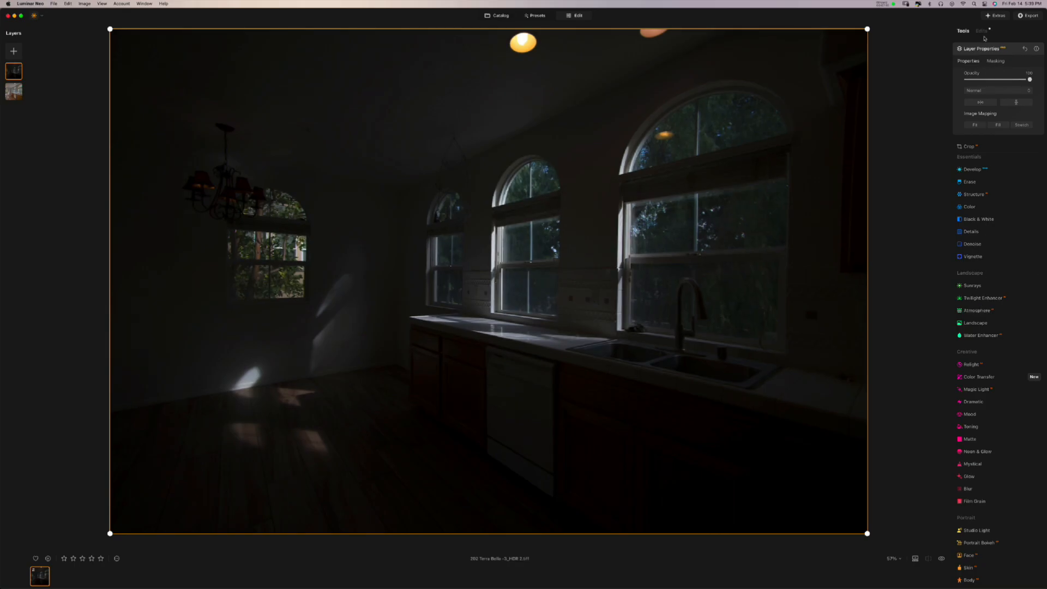
pyautogui.click(982, 32)
pyautogui.click(988, 54)
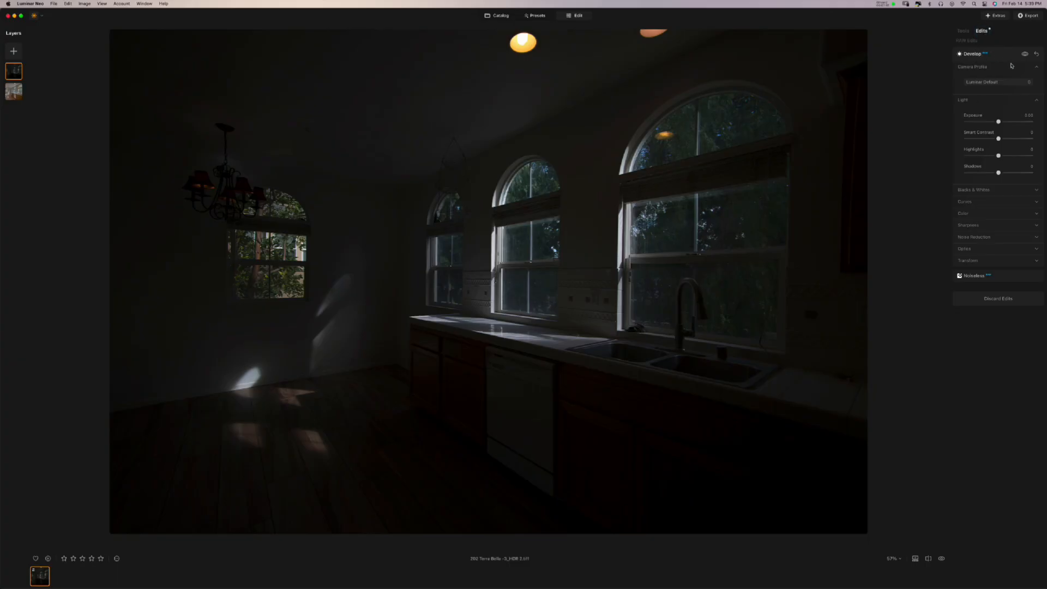
pyautogui.click(983, 249)
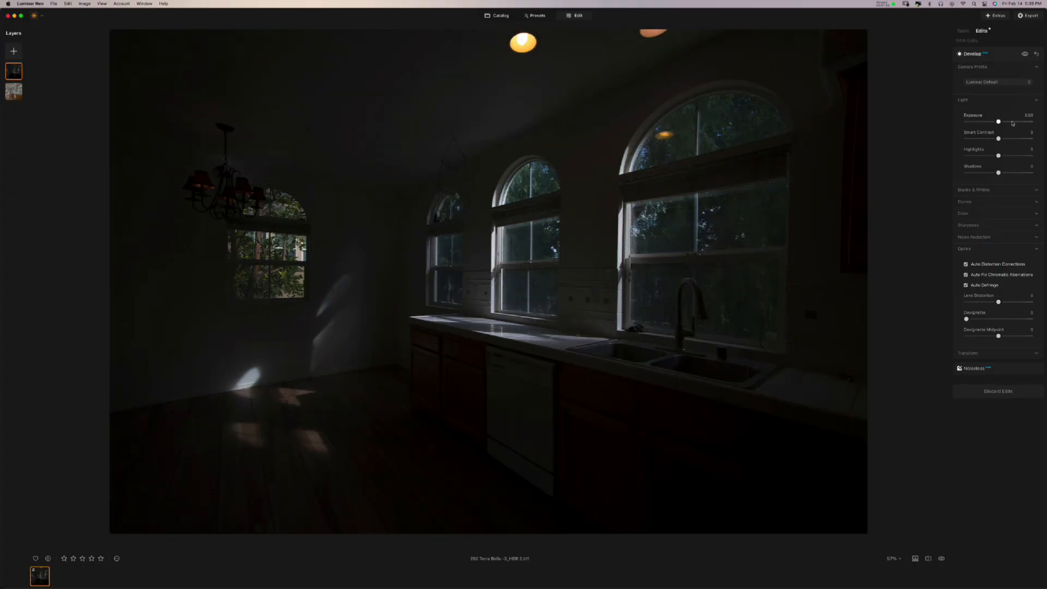
pyautogui.moveTo(999, 121); pyautogui.dragTo(1015, 122)
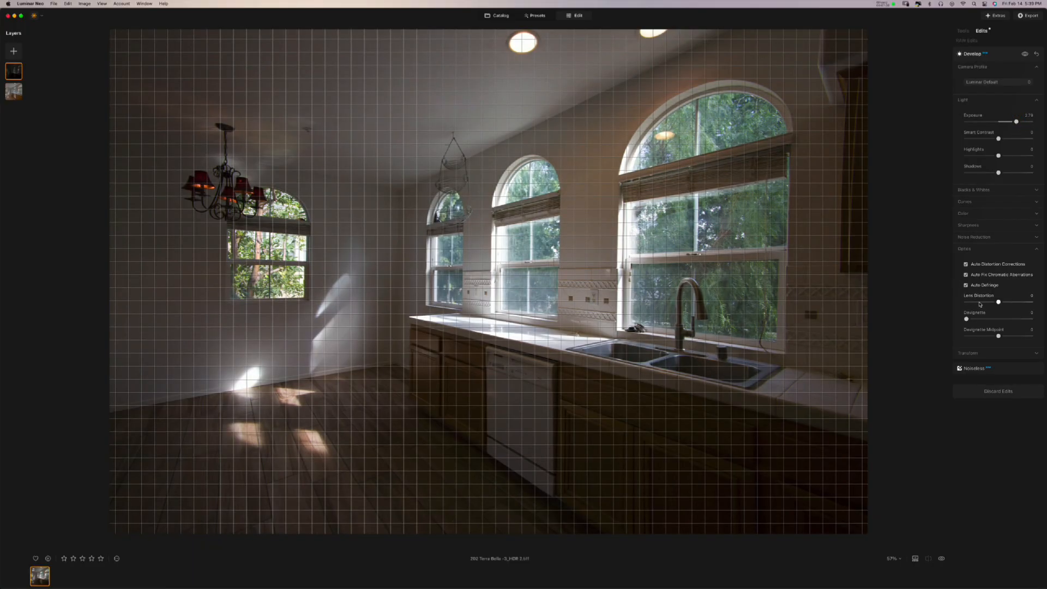
# - Try strong negative, positive and about -16 Lens Distortion values, then reset it to 0
pyautogui.moveTo(998, 302); pyautogui.dragTo(974, 303)
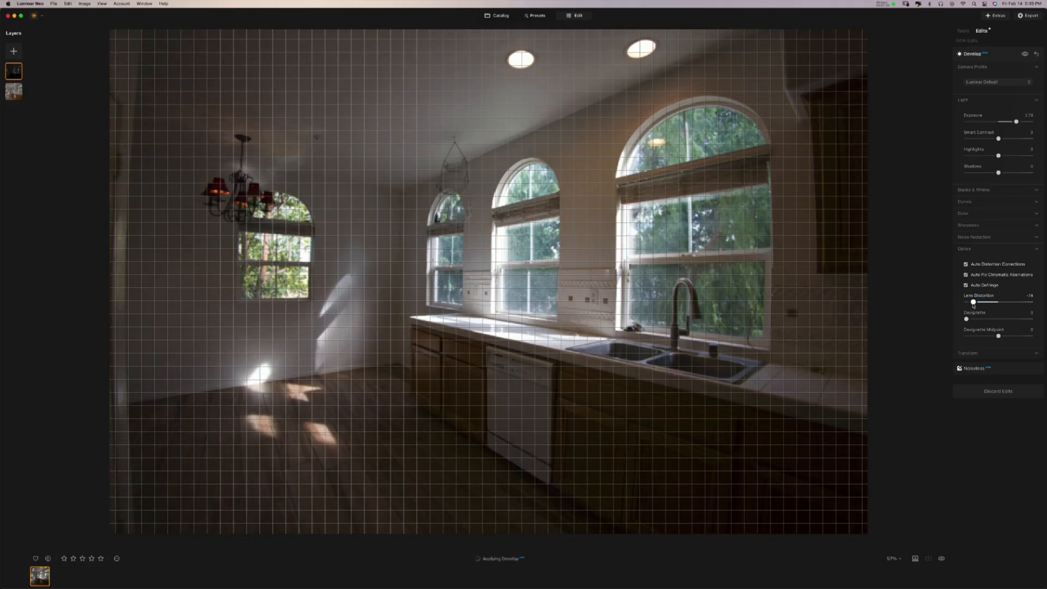
pyautogui.click(1020, 303)
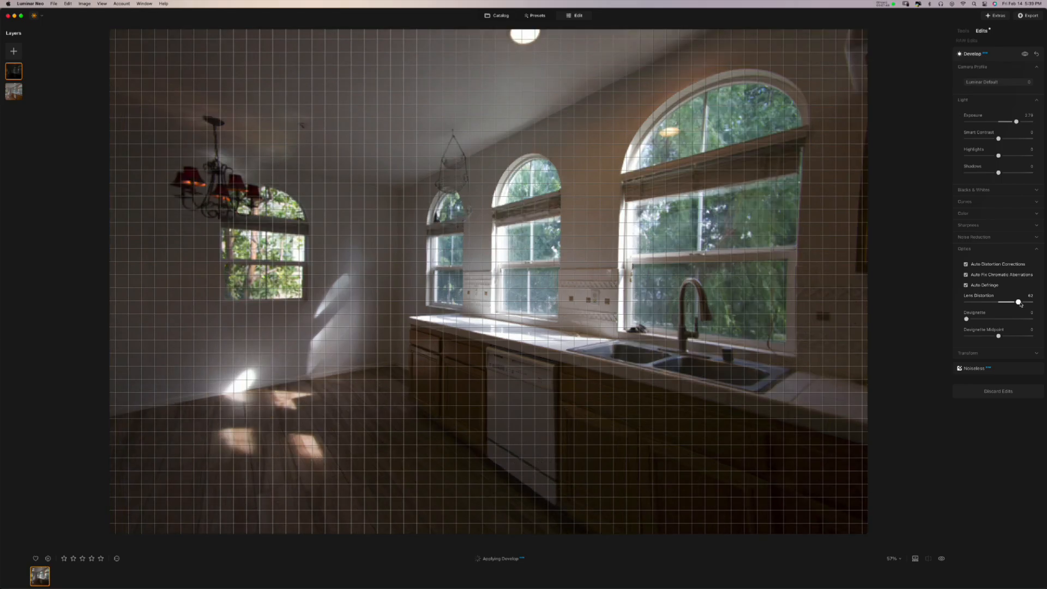
pyautogui.click(1001, 304)
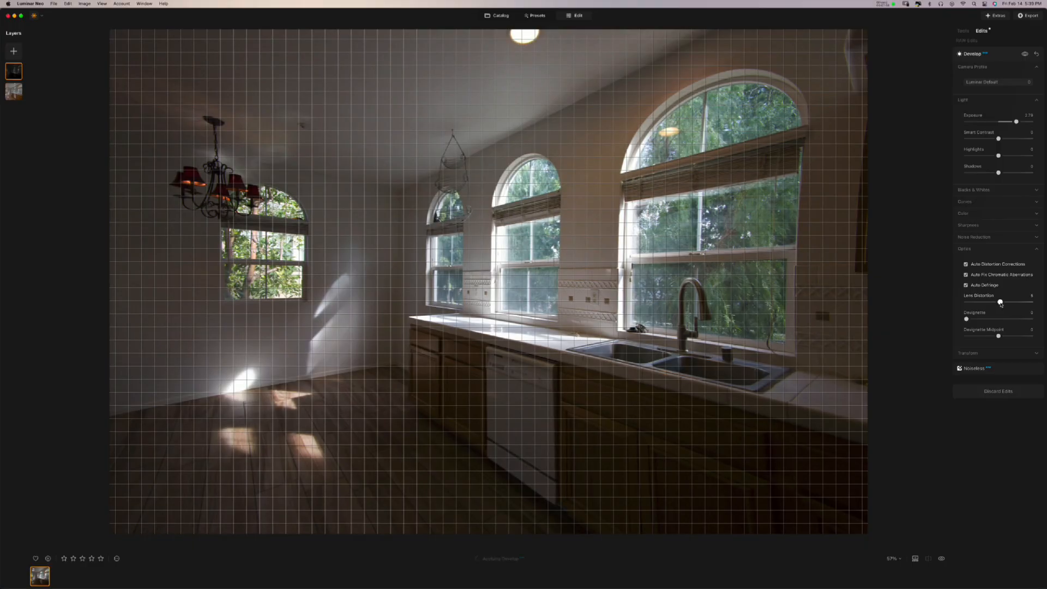
pyautogui.click(1000, 303)
pyautogui.moveTo(1000, 303); pyautogui.dragTo(994, 303)
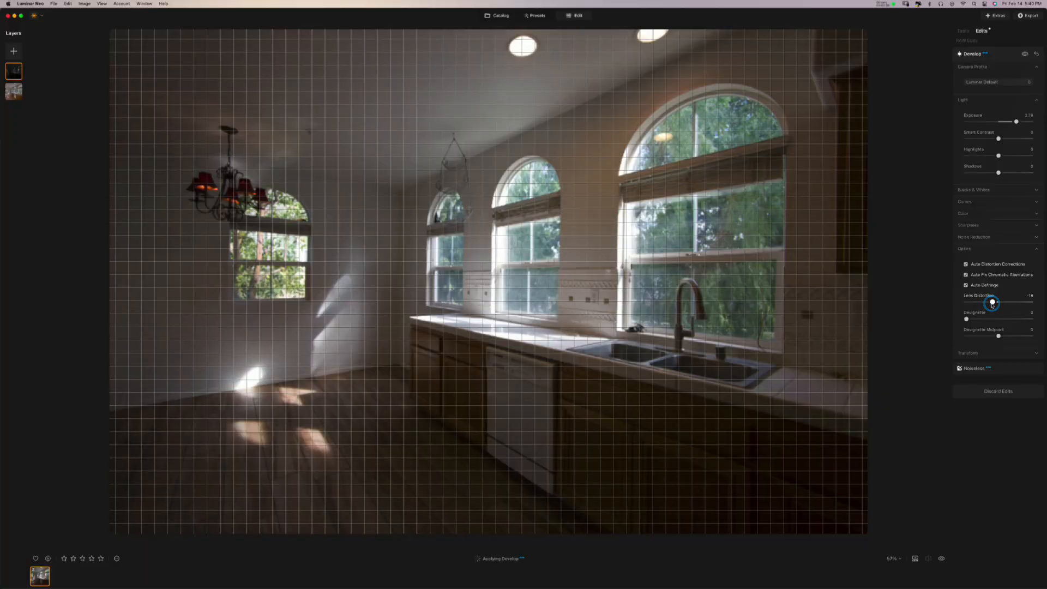
pyautogui.moveTo(992, 304); pyautogui.dragTo(991, 304)
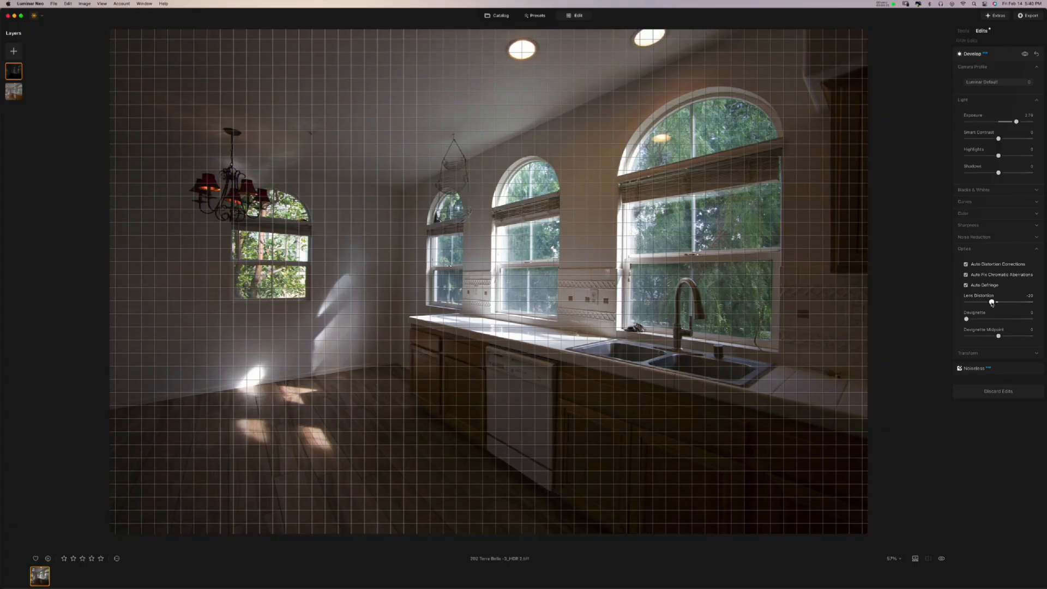
pyautogui.doubleClick(992, 302)
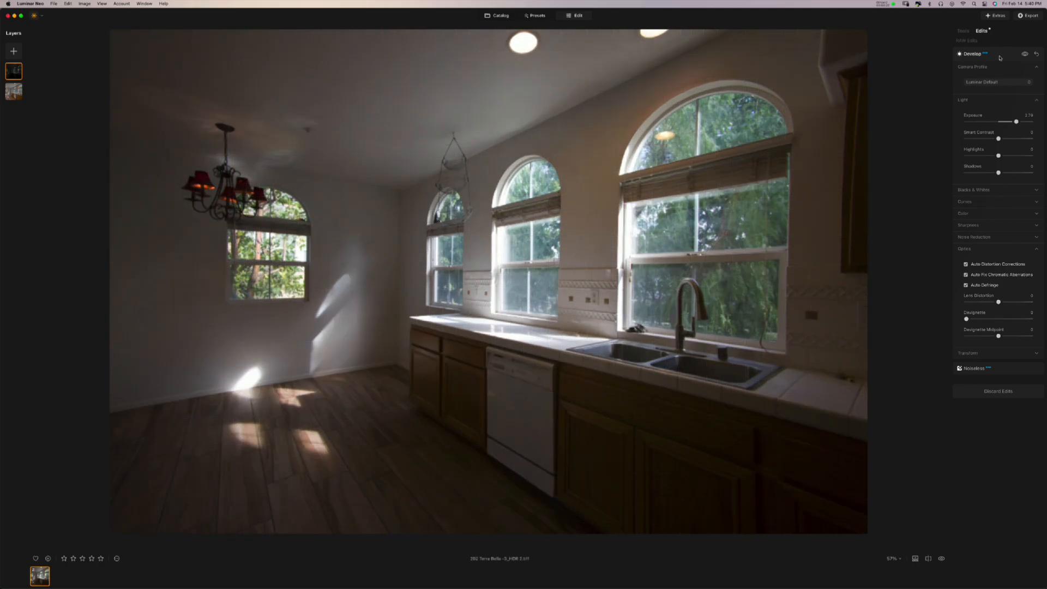
pyautogui.click(963, 31)
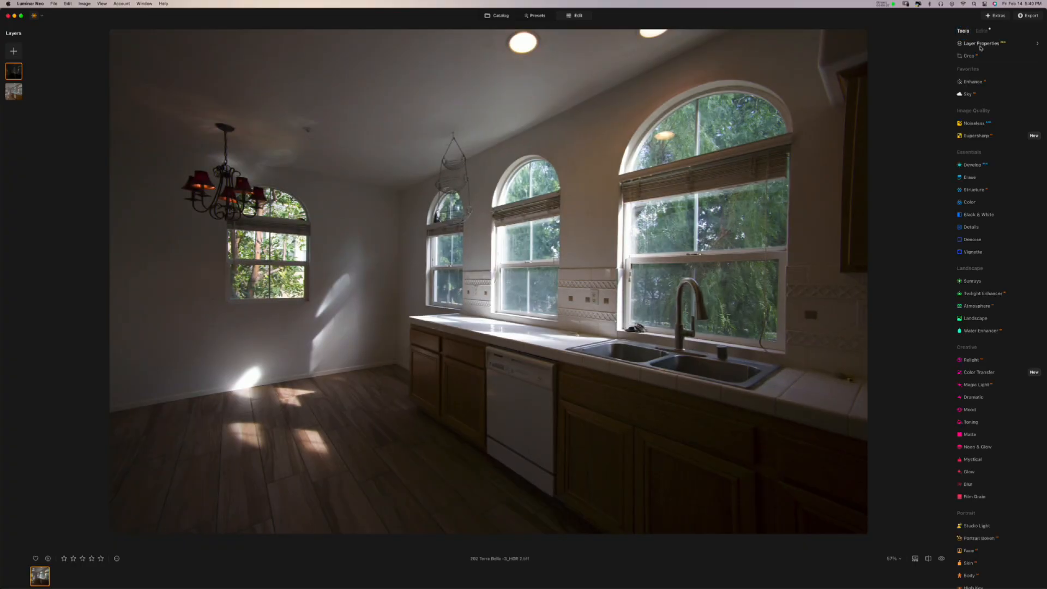
# - Lower the dark layer's opacity to preview the blend, then restore it to 100
pyautogui.click(980, 44)
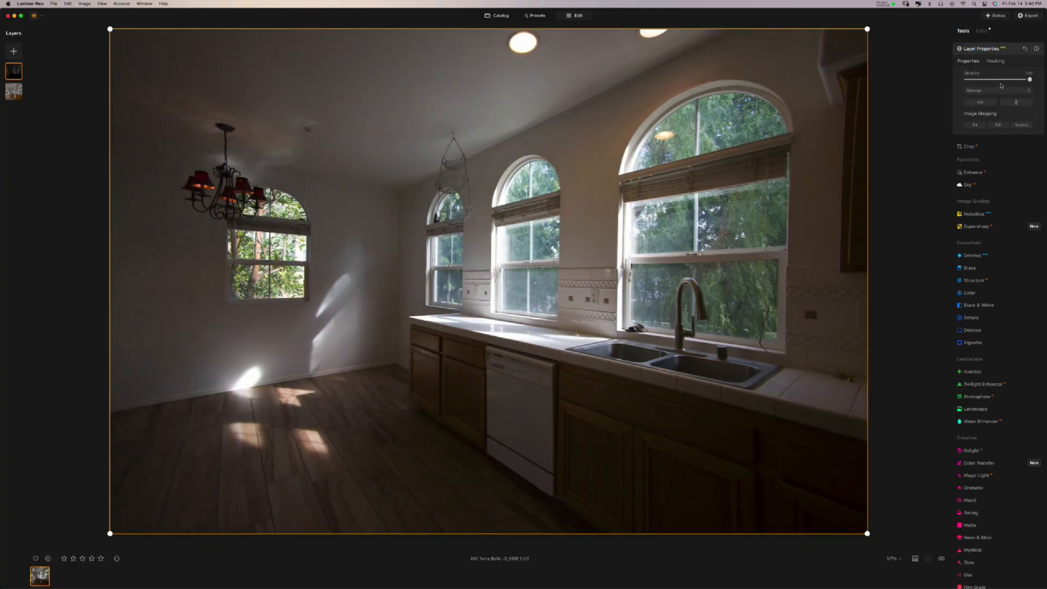
pyautogui.moveTo(999, 80)
pyautogui.mouseDown()
pyautogui.moveTo(979, 80)
pyautogui.moveTo(1009, 80)
pyautogui.moveTo(981, 81)
pyautogui.mouseUp()
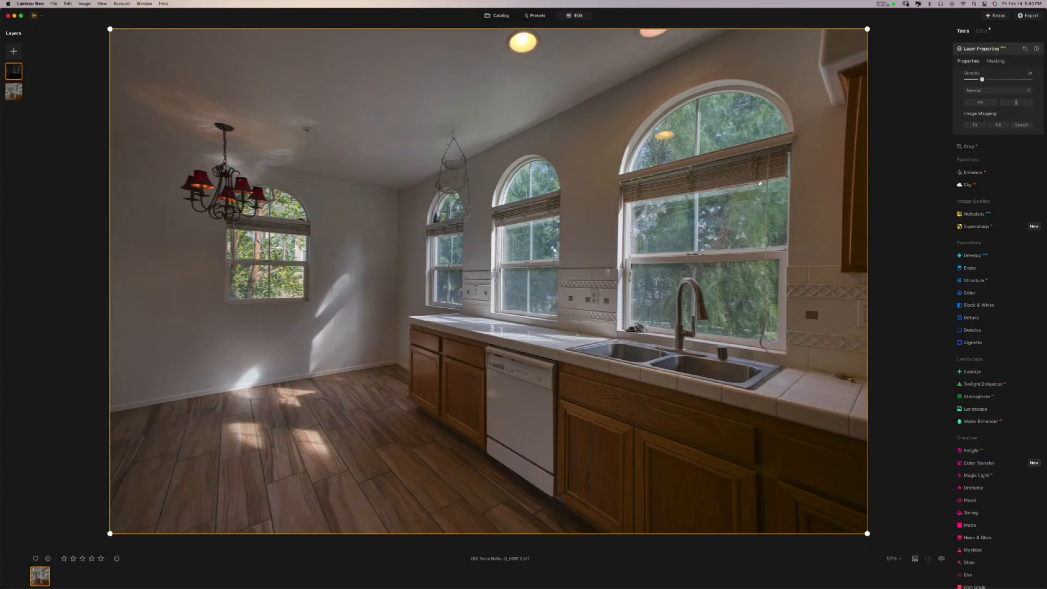
pyautogui.moveTo(1007, 81); pyautogui.dragTo(1035, 80)
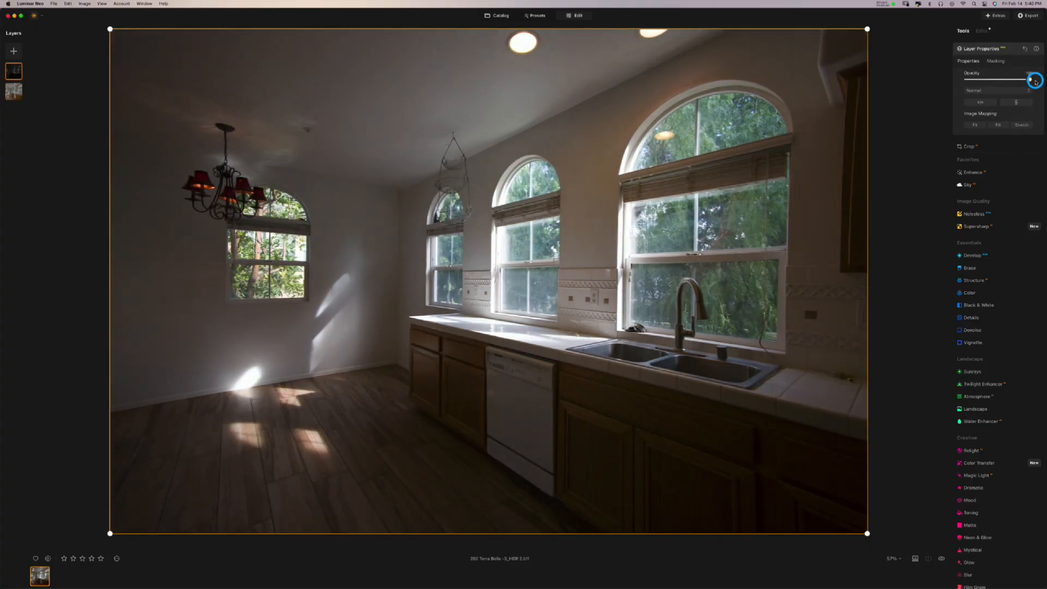
pyautogui.click(982, 30)
pyautogui.click(963, 31)
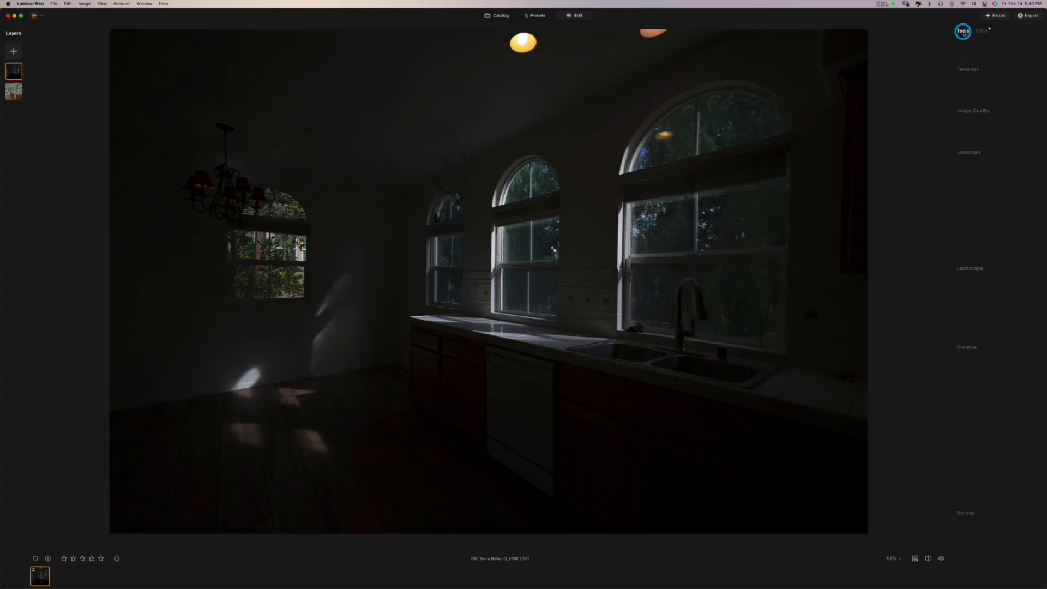
pyautogui.click(982, 43)
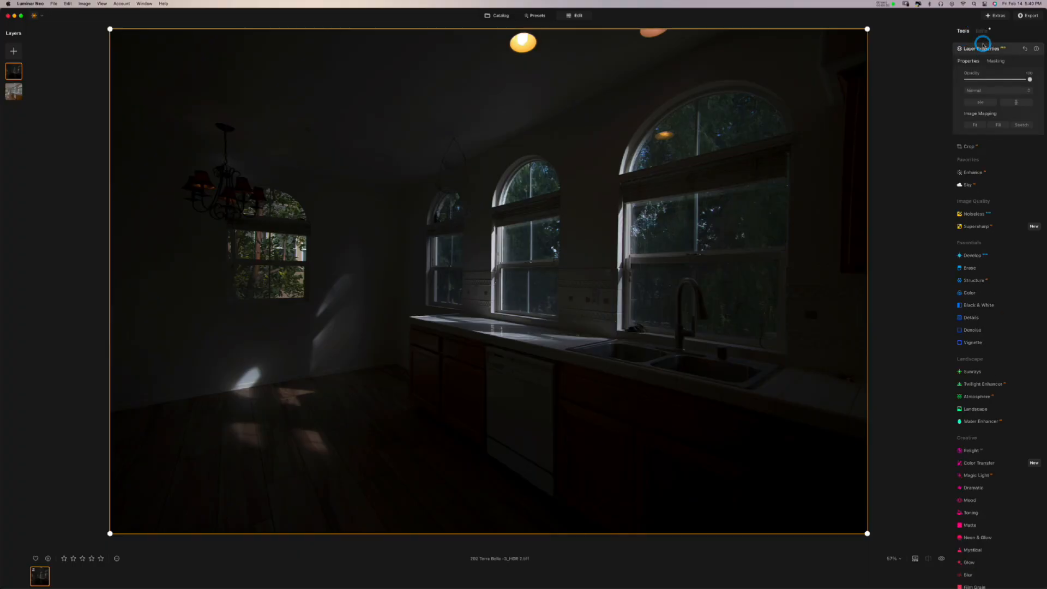
pyautogui.click(1030, 80)
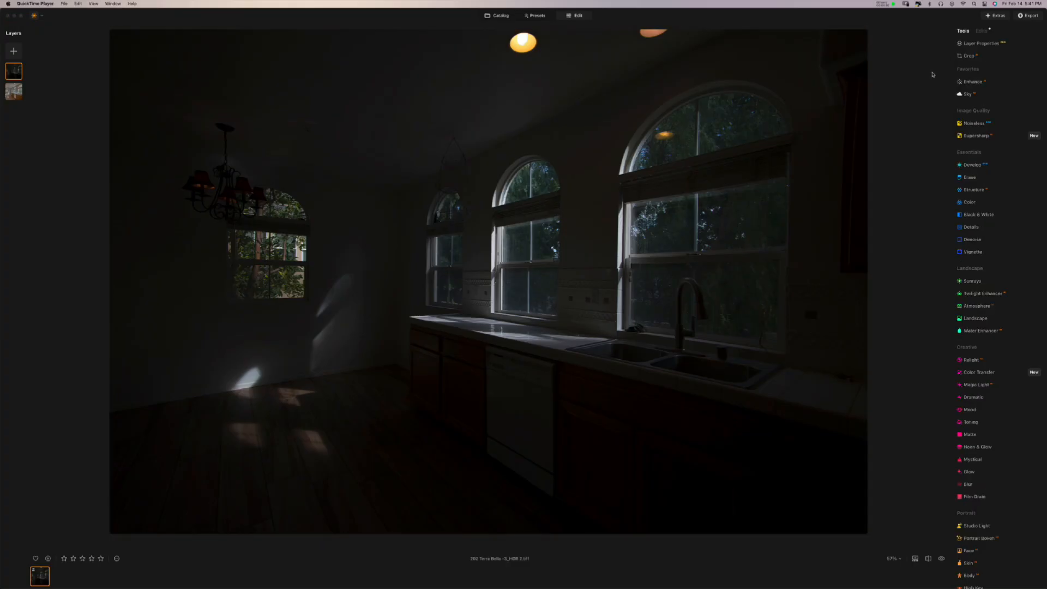
pyautogui.click(971, 46)
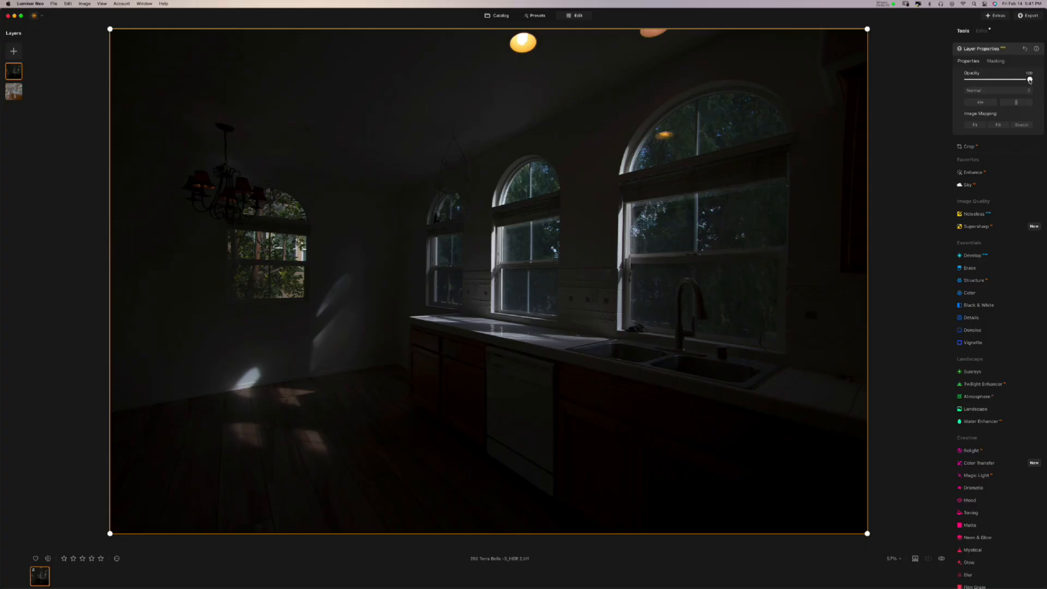
# - Fill the dark layer's mask, check it as a red overlay, then invert it
pyautogui.click(993, 62)
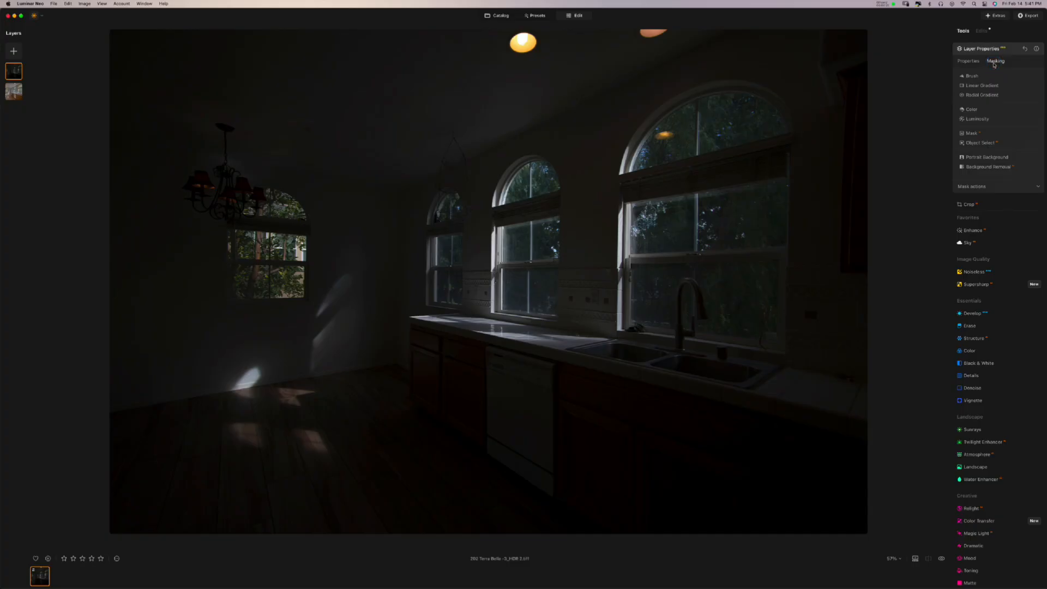
pyautogui.click(969, 188)
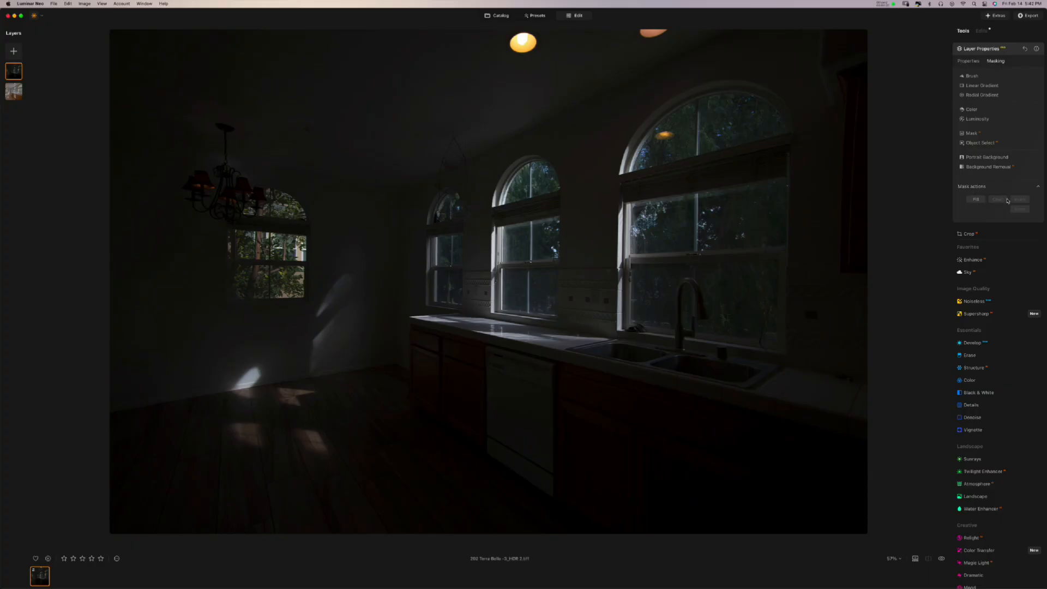
pyautogui.click(975, 200)
pyautogui.click(1020, 210)
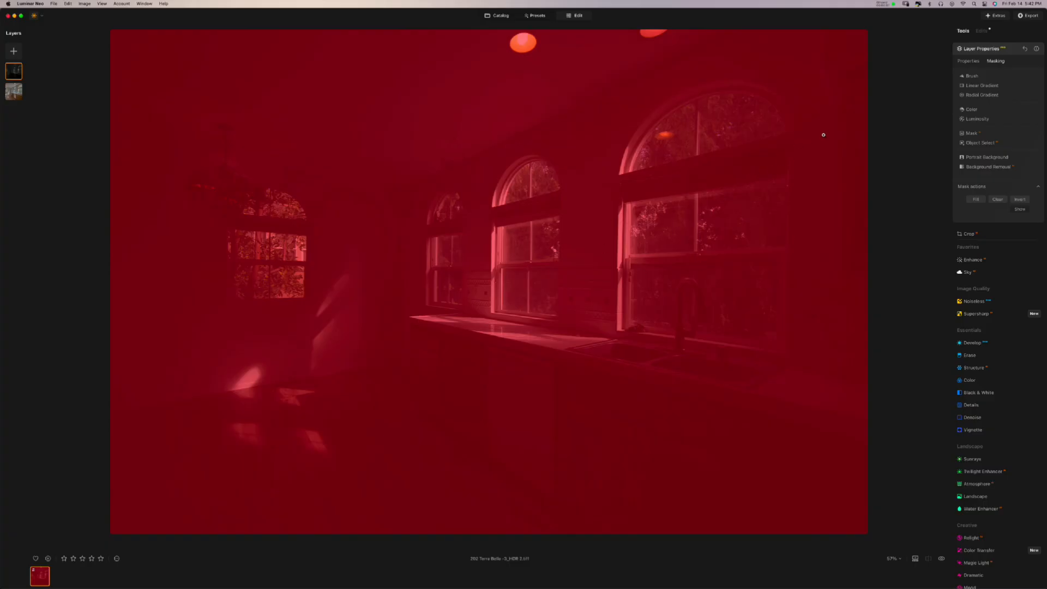
pyautogui.click(1020, 210)
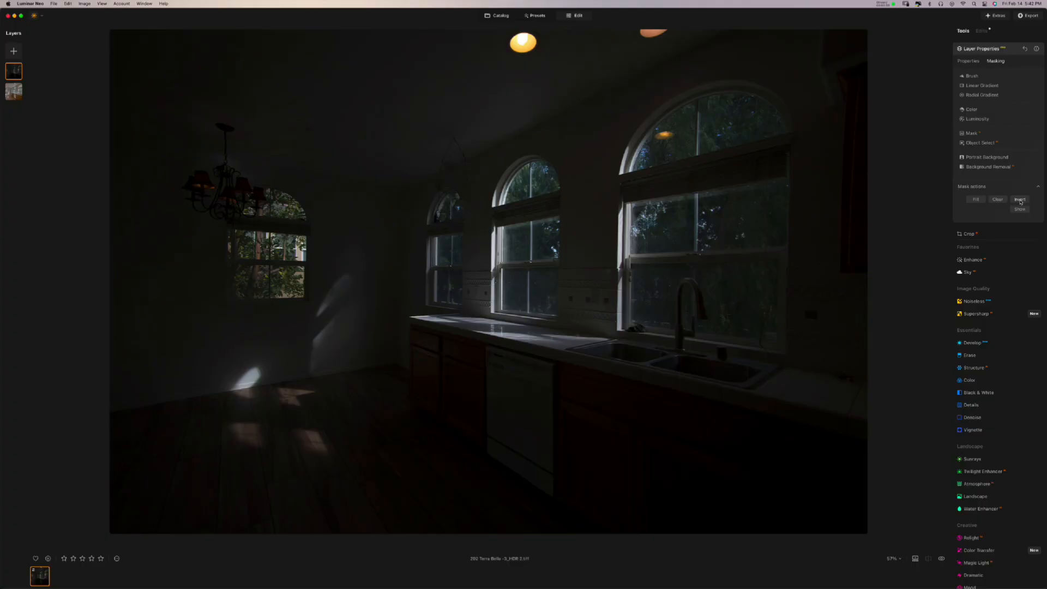
pyautogui.click(1020, 200)
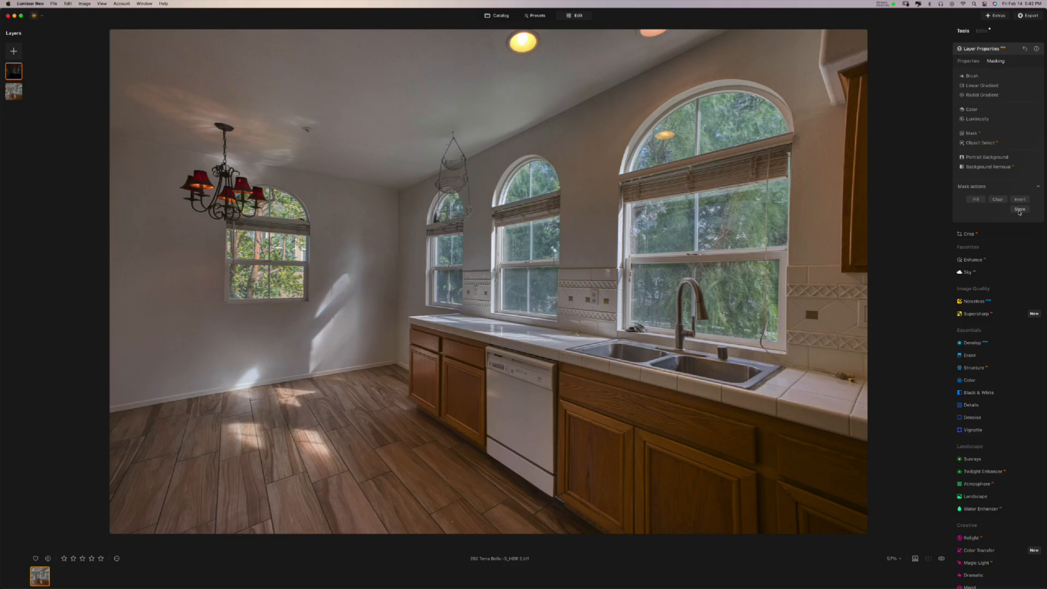
pyautogui.click(1019, 210)
# - Set the Paint brush to size about 76 with lower strength and paint over the sink window's arch
pyautogui.click(972, 77)
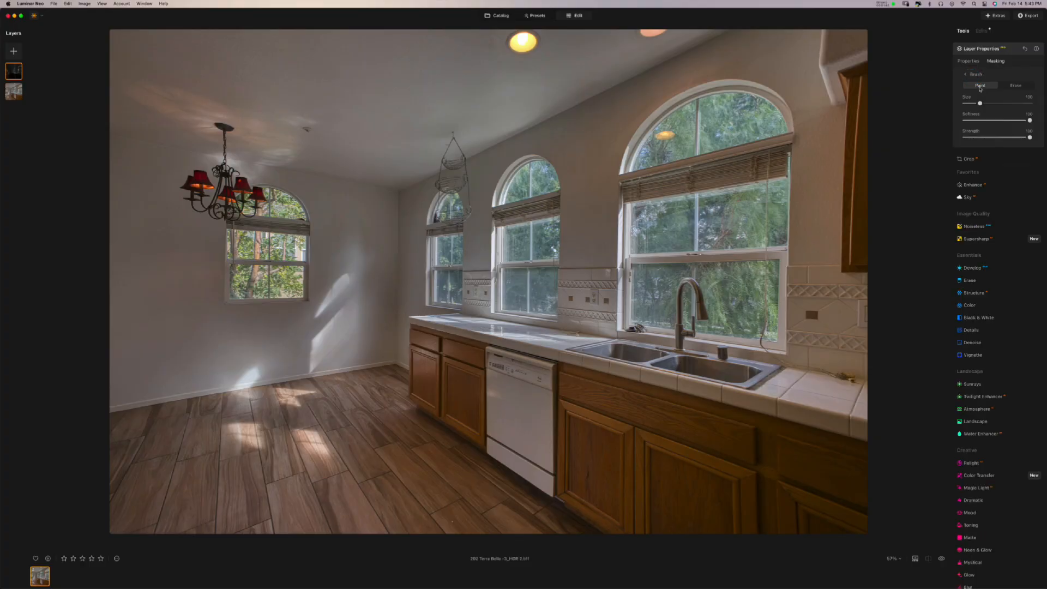
pyautogui.click(1011, 86)
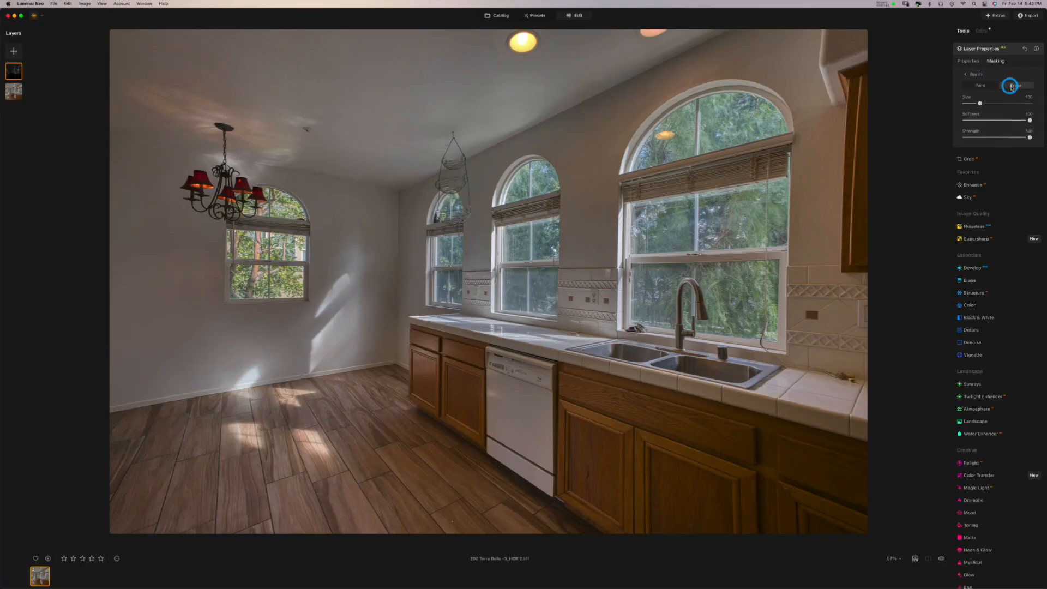
pyautogui.click(976, 86)
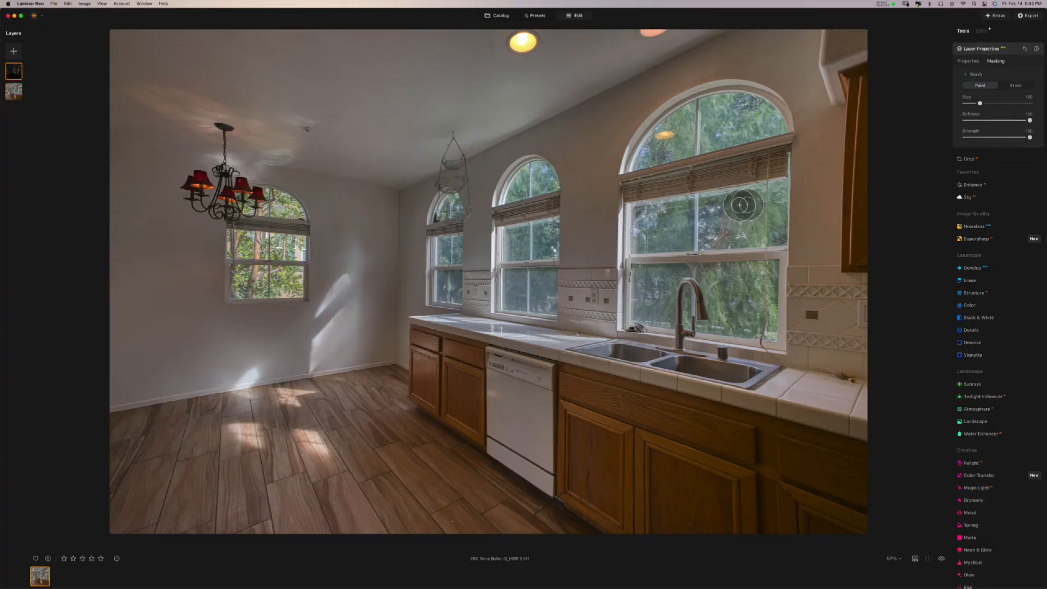
pyautogui.moveTo(980, 103)
pyautogui.mouseDown()
pyautogui.moveTo(1002, 103)
pyautogui.moveTo(970, 103)
pyautogui.moveTo(993, 103)
pyautogui.moveTo(1012, 120)
pyautogui.moveTo(989, 119)
pyautogui.moveTo(1018, 120)
pyautogui.moveTo(987, 120)
pyautogui.moveTo(1013, 120)
pyautogui.moveTo(996, 120)
pyautogui.moveTo(1030, 138)
pyautogui.mouseUp()
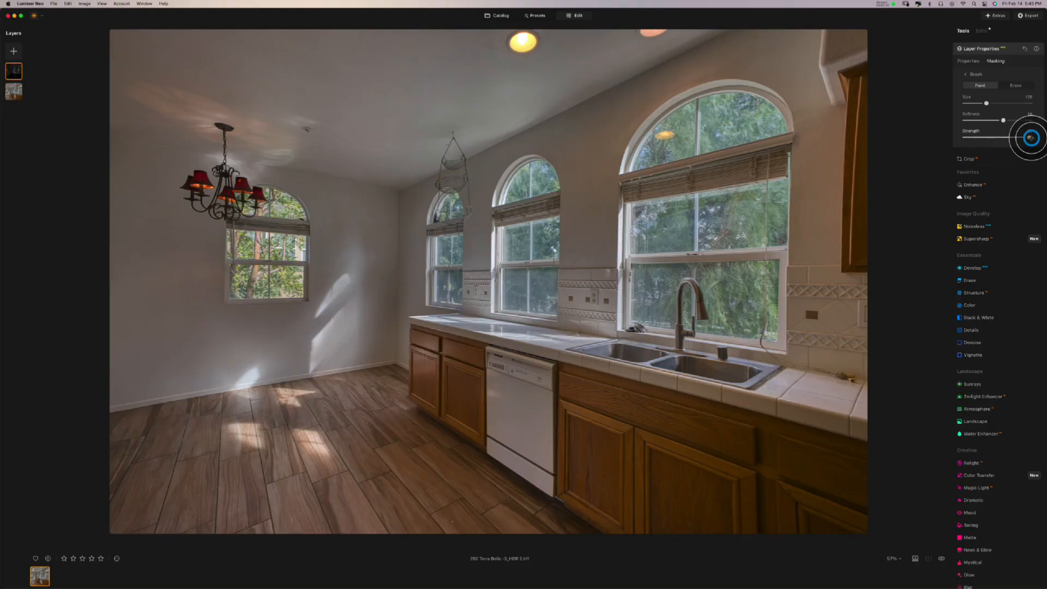
pyautogui.moveTo(1030, 137)
pyautogui.mouseDown()
pyautogui.moveTo(966, 137)
pyautogui.moveTo(1032, 139)
pyautogui.mouseUp()
pyautogui.moveTo(986, 104)
pyautogui.mouseDown()
pyautogui.moveTo(972, 103)
pyautogui.moveTo(977, 121)
pyautogui.mouseUp()
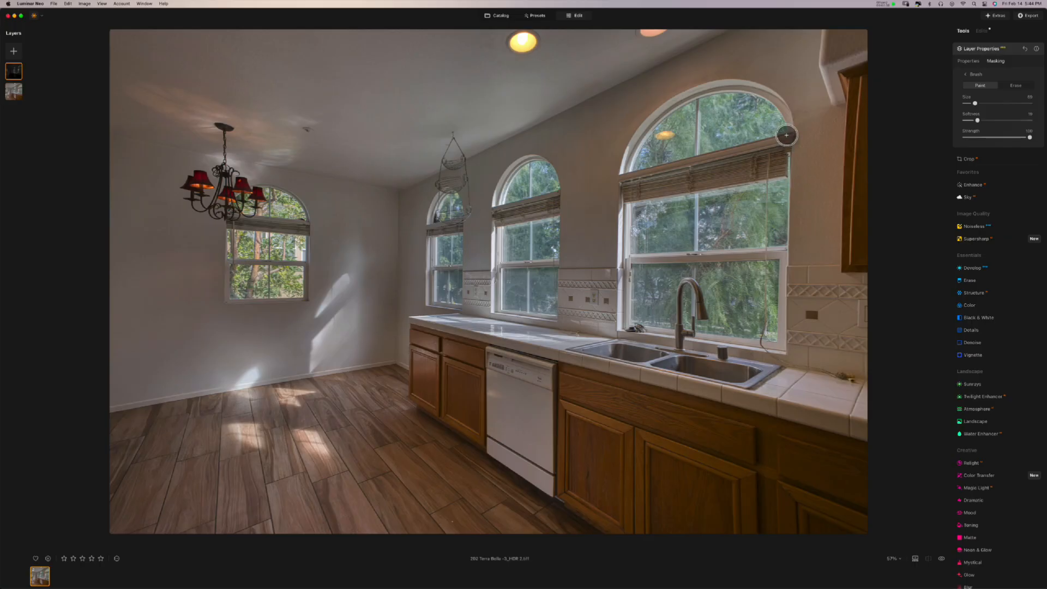
pyautogui.moveTo(788, 132)
pyautogui.mouseDown()
pyautogui.moveTo(707, 149)
pyautogui.moveTo(708, 102)
pyautogui.moveTo(753, 103)
pyautogui.moveTo(778, 119)
pyautogui.moveTo(712, 131)
pyautogui.moveTo(727, 125)
pyautogui.moveTo(720, 116)
pyautogui.moveTo(691, 155)
pyautogui.moveTo(636, 167)
pyautogui.moveTo(692, 108)
pyautogui.moveTo(690, 134)
pyautogui.moveTo(645, 162)
pyautogui.moveTo(703, 105)
pyautogui.mouseUp()
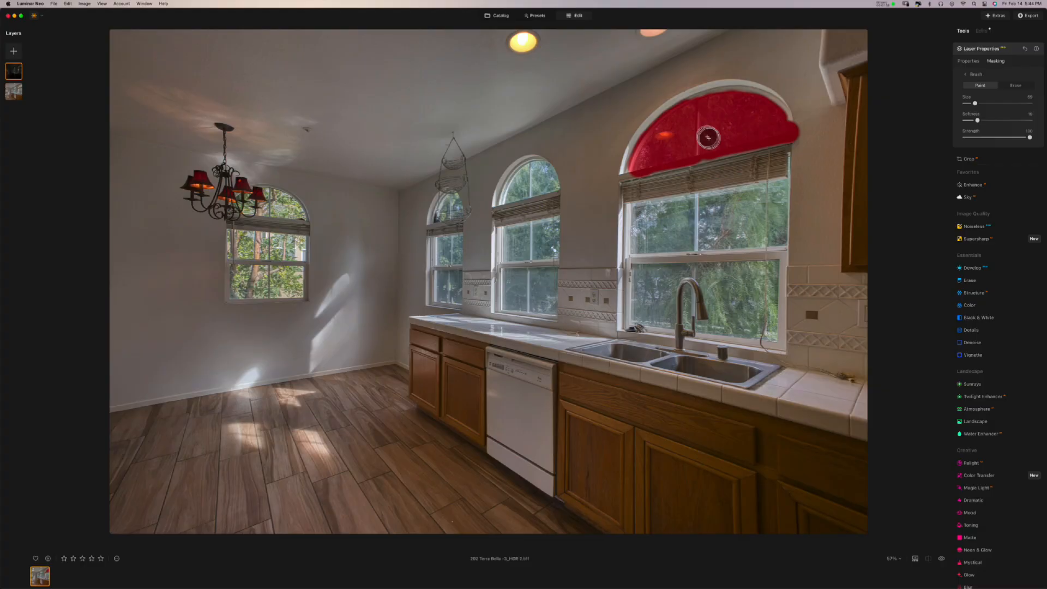
# - Paint the mask along the window's edges and sill, then fill the lower glass at brush size 127
pyautogui.click(788, 181)
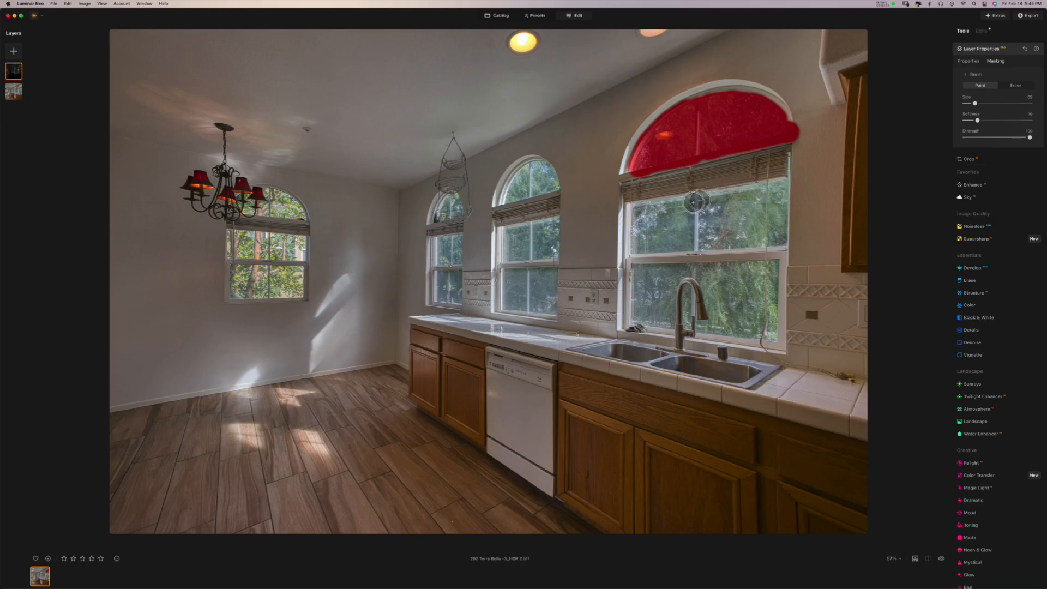
pyautogui.keyDown('shift'); pyautogui.click(631, 205); pyautogui.keyUp('shift')
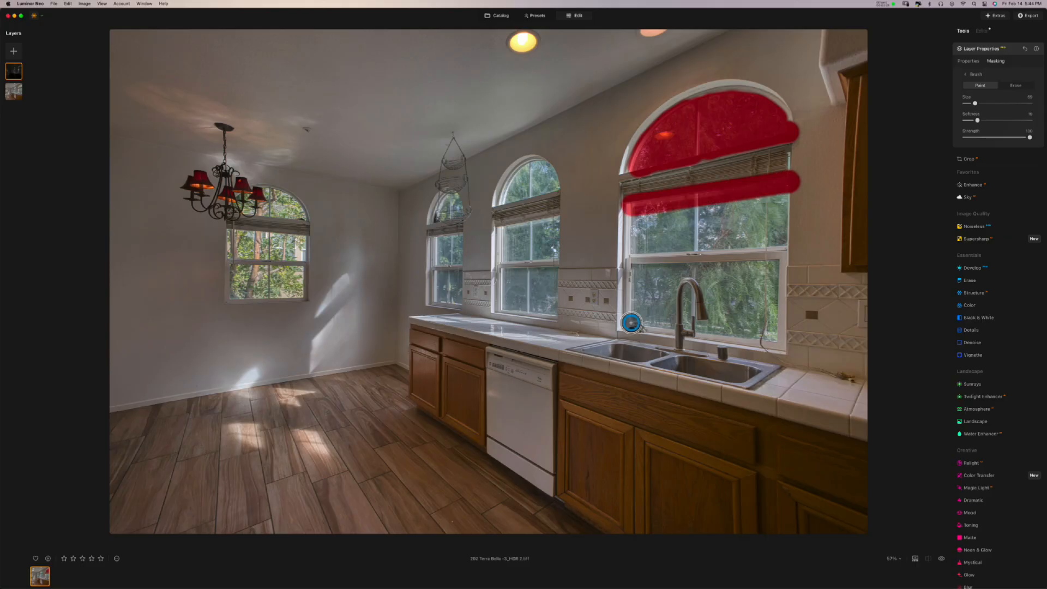
pyautogui.keyDown('shift'); pyautogui.click(632, 322); pyautogui.keyUp('shift')
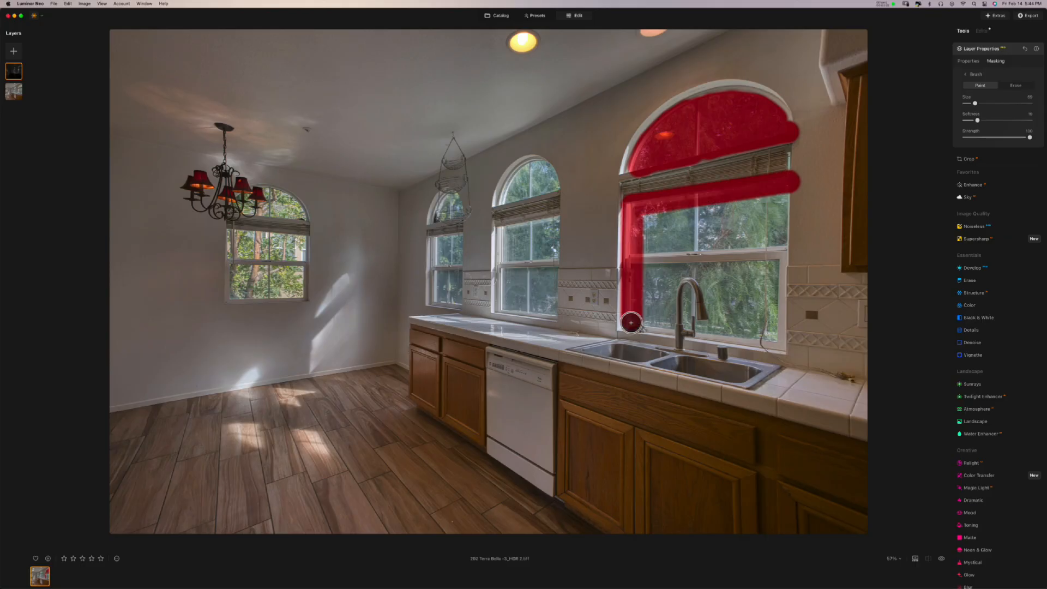
pyautogui.keyDown('shift'); pyautogui.click(776, 341); pyautogui.keyUp('shift')
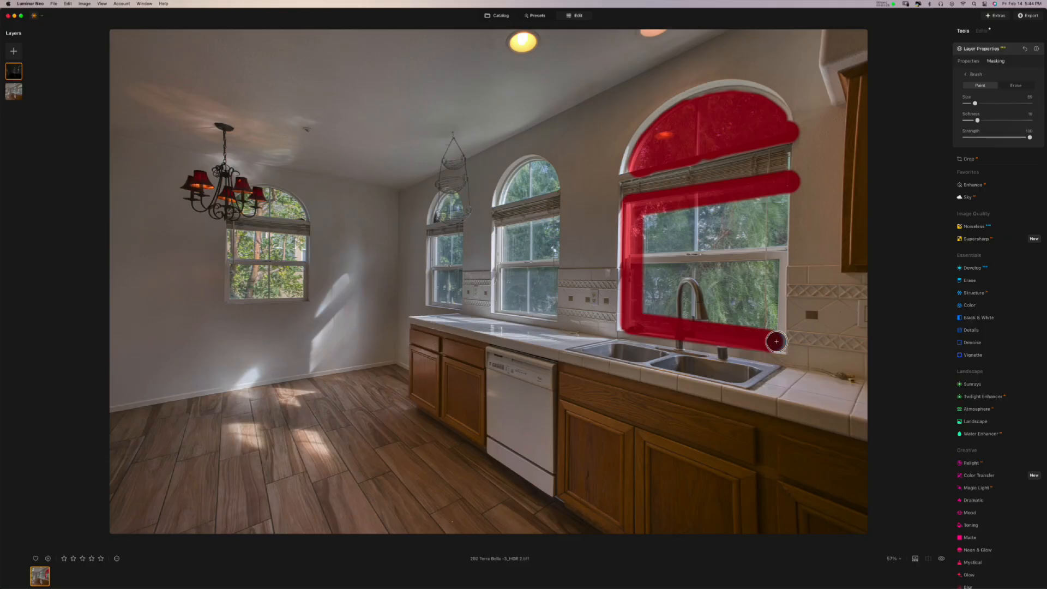
pyautogui.keyDown('shift'); pyautogui.click(787, 183); pyautogui.keyUp('shift')
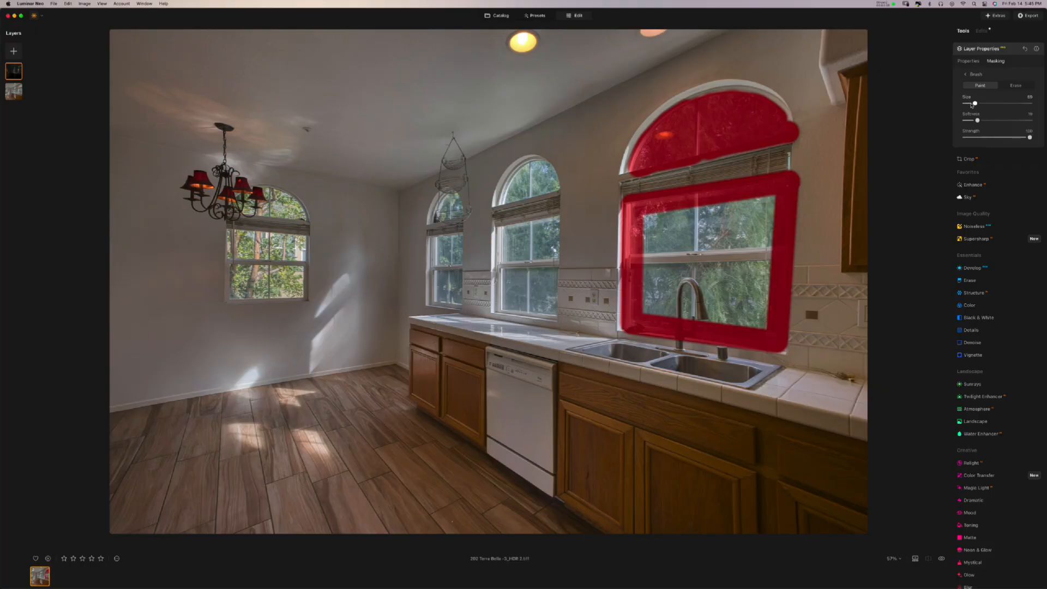
pyautogui.moveTo(977, 105); pyautogui.dragTo(986, 102)
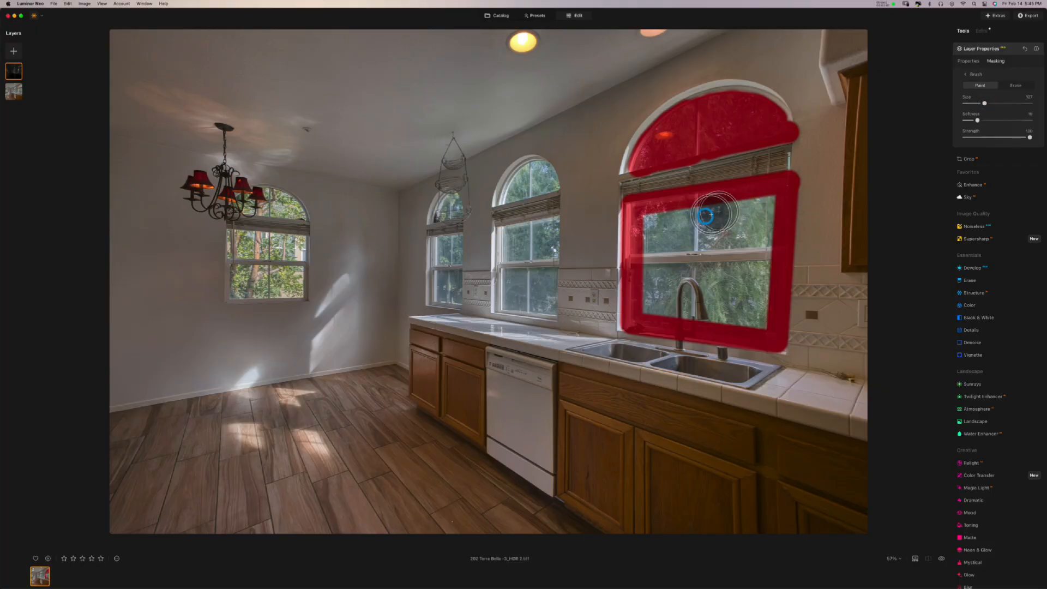
pyautogui.moveTo(653, 224)
pyautogui.mouseDown()
pyautogui.moveTo(656, 300)
pyautogui.moveTo(677, 306)
pyautogui.moveTo(754, 313)
pyautogui.moveTo(762, 239)
pyautogui.moveTo(678, 240)
pyautogui.moveTo(679, 276)
pyautogui.moveTo(729, 276)
pyautogui.moveTo(710, 264)
pyautogui.moveTo(737, 264)
pyautogui.moveTo(699, 264)
pyautogui.moveTo(699, 276)
pyautogui.mouseUp()
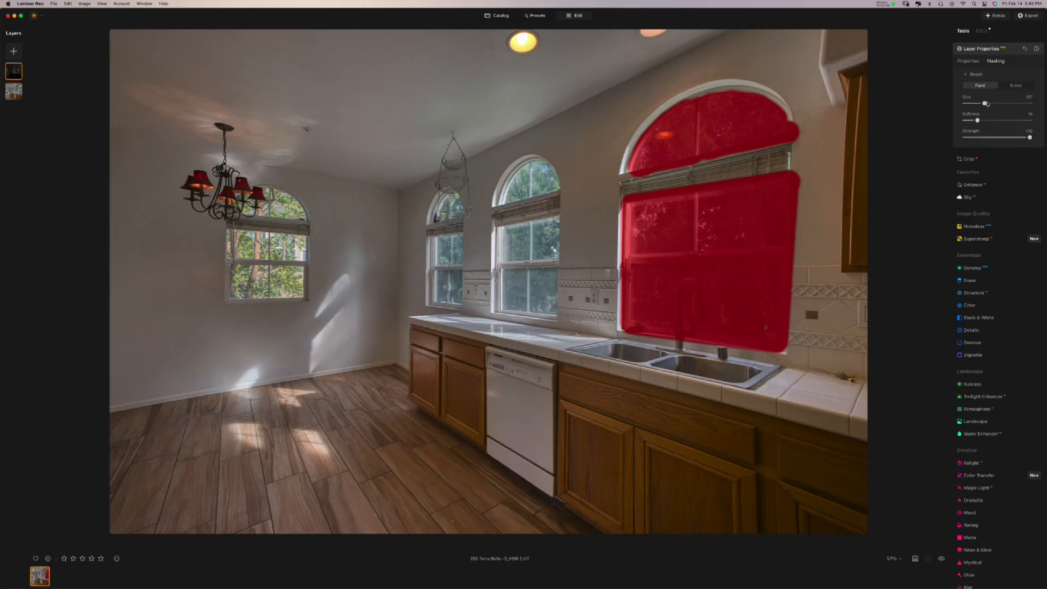
# - At brush size 81, mask the middle, small left and dining-area windows, including their arched tops
pyautogui.moveTo(984, 104); pyautogui.dragTo(977, 104)
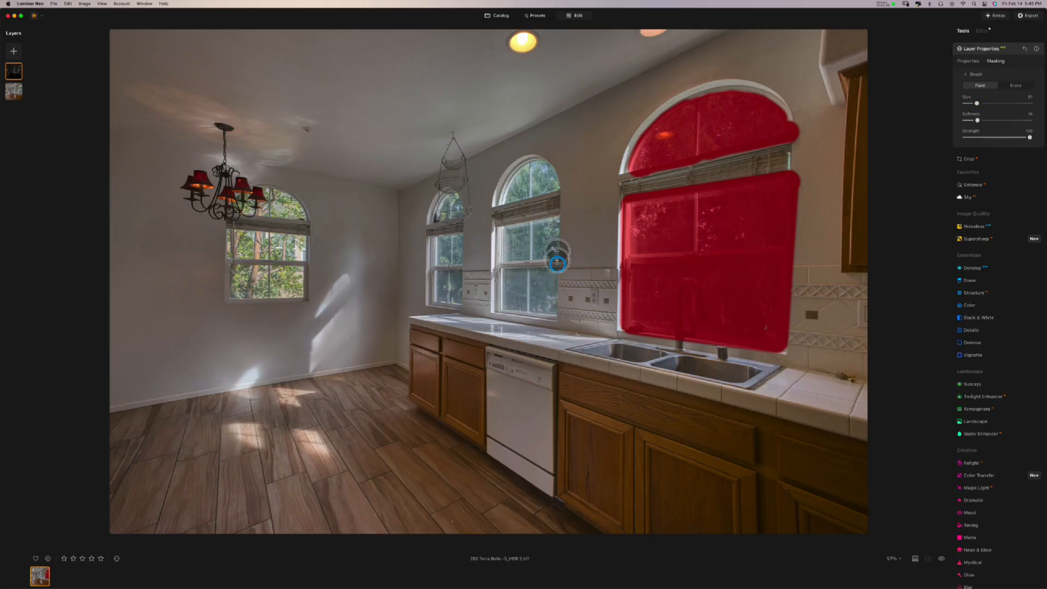
pyautogui.moveTo(555, 215)
pyautogui.mouseDown()
pyautogui.moveTo(555, 311)
pyautogui.moveTo(510, 306)
pyautogui.moveTo(508, 227)
pyautogui.moveTo(545, 229)
pyautogui.moveTo(533, 289)
pyautogui.moveTo(528, 240)
pyautogui.mouseUp()
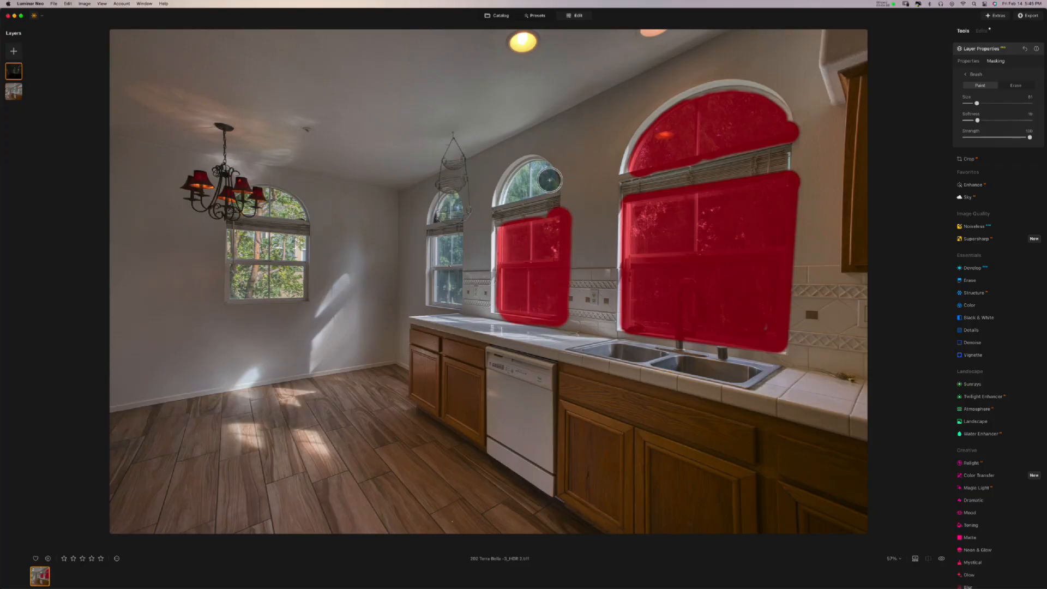
pyautogui.moveTo(524, 178)
pyautogui.mouseDown()
pyautogui.moveTo(507, 199)
pyautogui.moveTo(546, 188)
pyautogui.mouseUp()
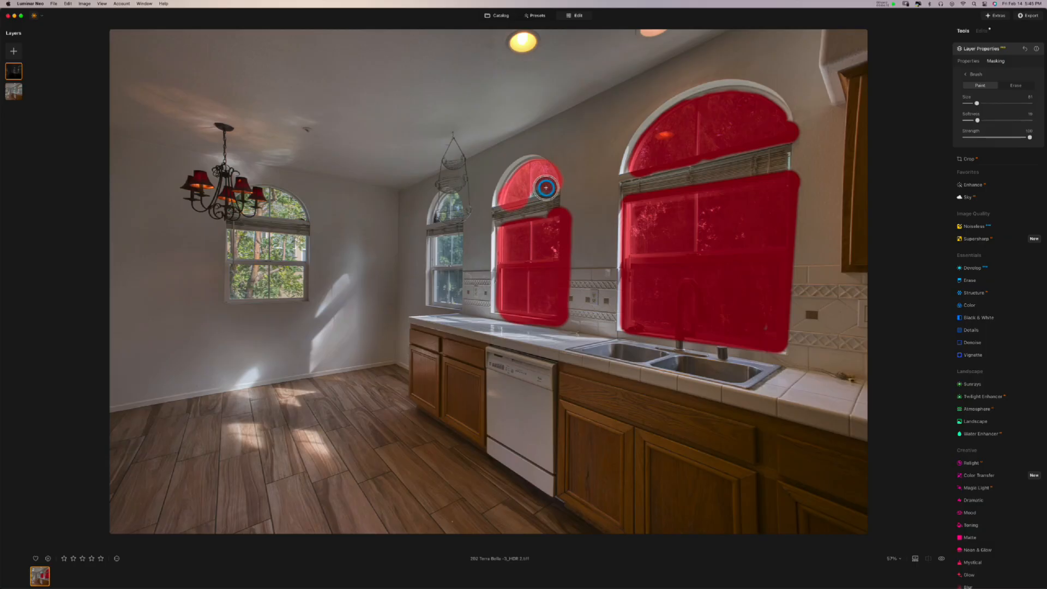
pyautogui.moveTo(452, 203)
pyautogui.mouseDown()
pyautogui.moveTo(442, 217)
pyautogui.moveTo(460, 301)
pyautogui.moveTo(440, 297)
pyautogui.moveTo(441, 245)
pyautogui.moveTo(451, 240)
pyautogui.mouseUp()
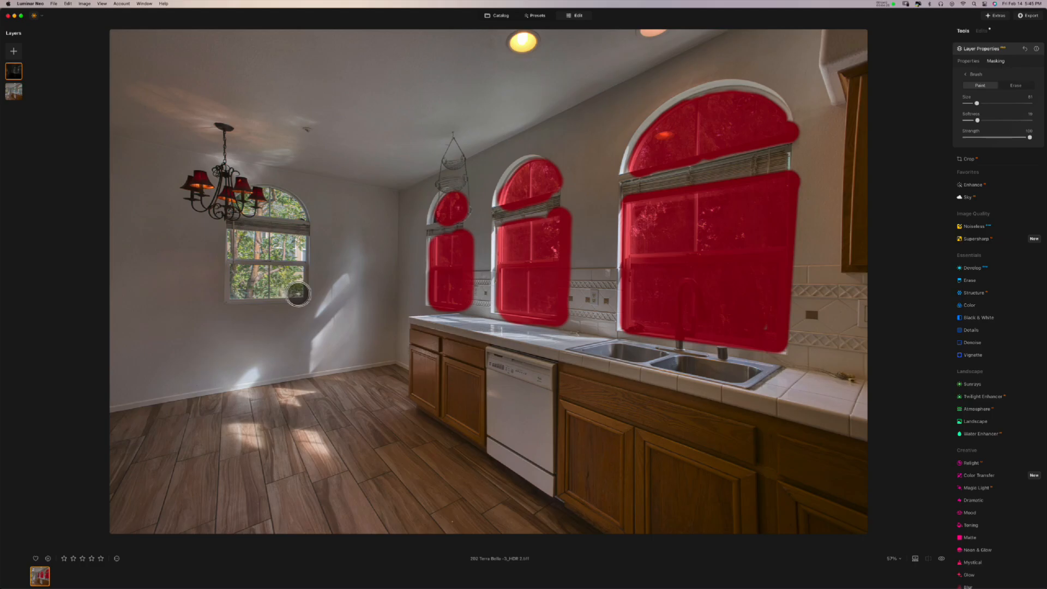
pyautogui.moveTo(300, 295)
pyautogui.mouseDown()
pyautogui.moveTo(236, 292)
pyautogui.moveTo(234, 273)
pyautogui.moveTo(302, 273)
pyautogui.moveTo(288, 280)
pyautogui.moveTo(261, 280)
pyautogui.moveTo(300, 270)
pyautogui.mouseUp()
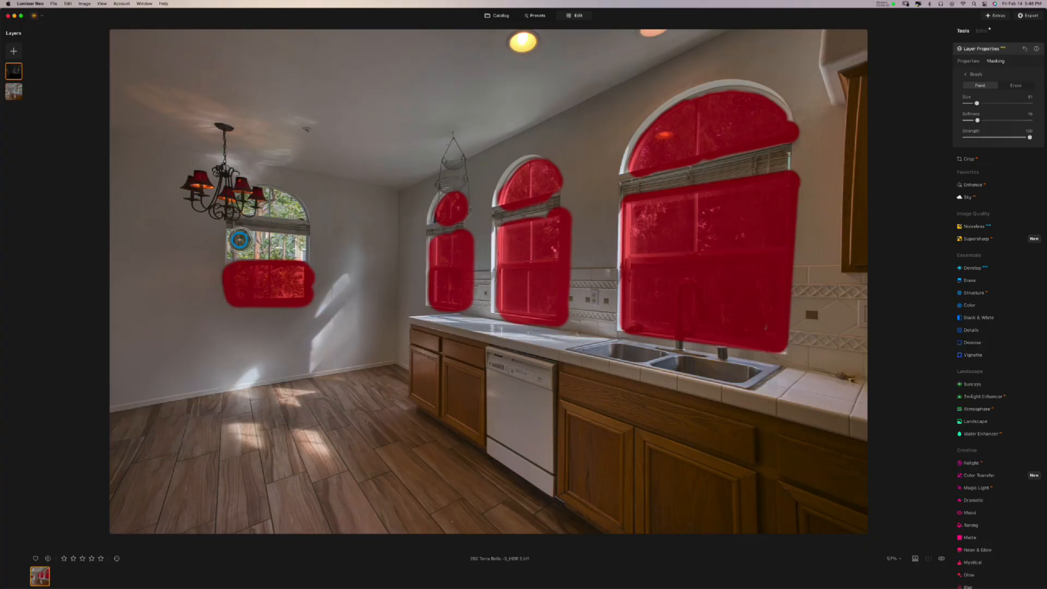
pyautogui.moveTo(235, 238)
pyautogui.mouseDown()
pyautogui.moveTo(234, 253)
pyautogui.moveTo(298, 247)
pyautogui.moveTo(227, 235)
pyautogui.mouseUp()
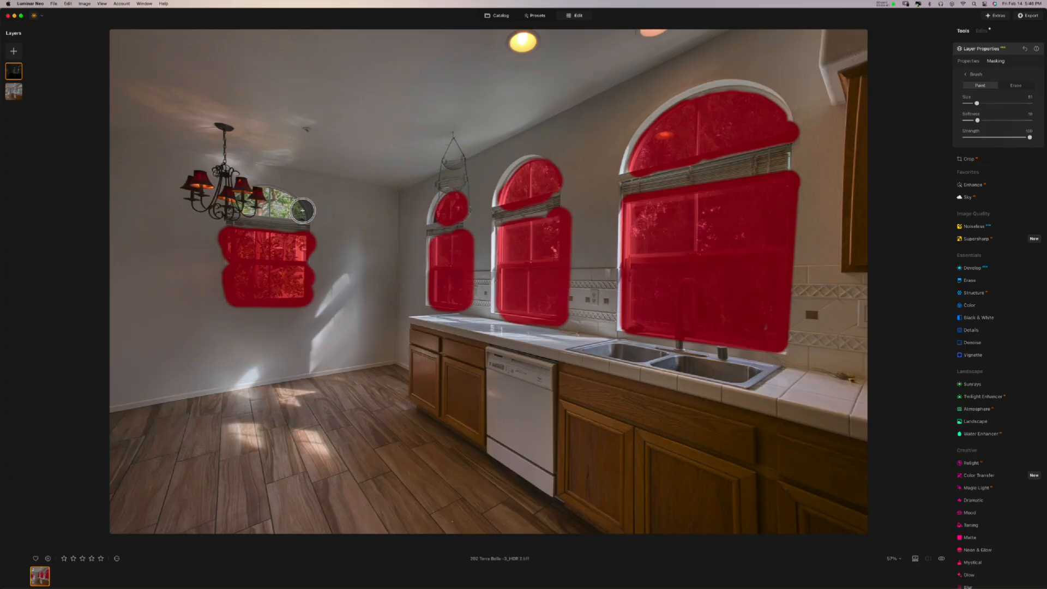
pyautogui.moveTo(303, 211)
pyautogui.mouseDown()
pyautogui.moveTo(232, 204)
pyautogui.moveTo(274, 197)
pyautogui.moveTo(287, 208)
pyautogui.mouseUp()
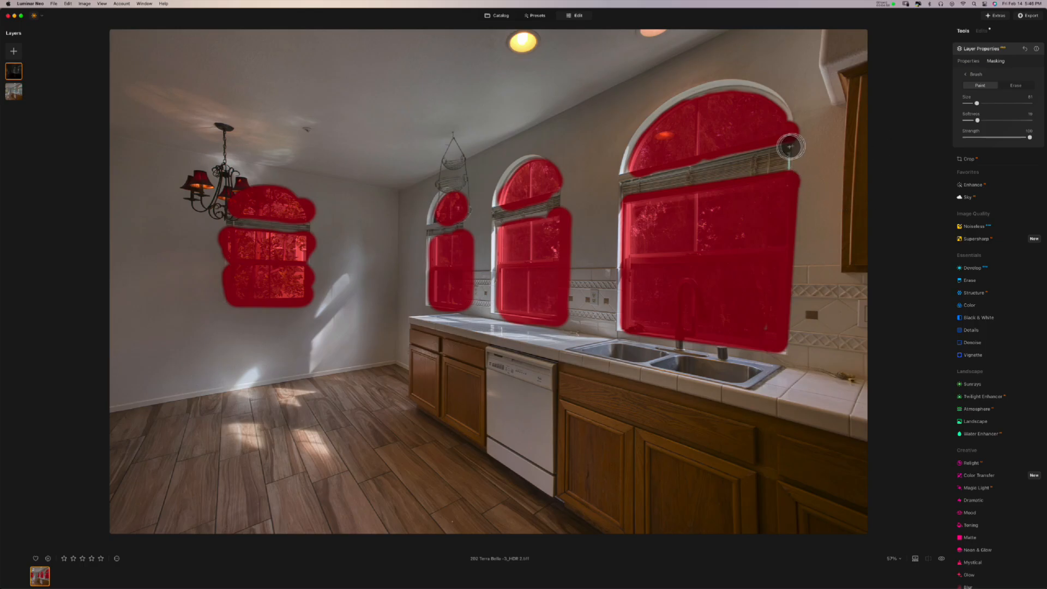
# - Hide the red mask overlay and compare by dragging the dark layer's opacity, ending at 100
pyautogui.click(972, 75)
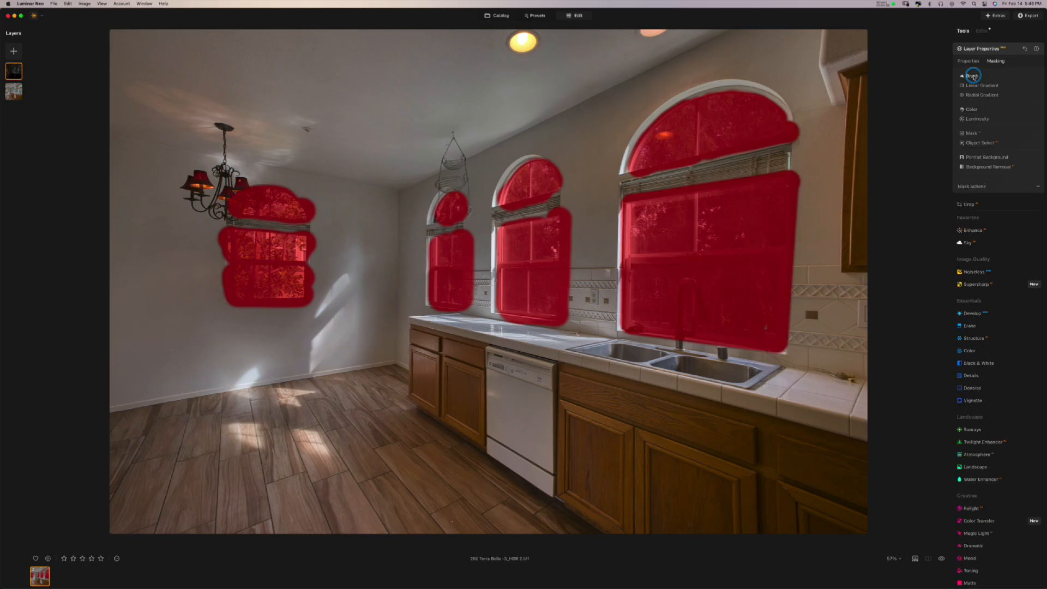
pyautogui.click(976, 187)
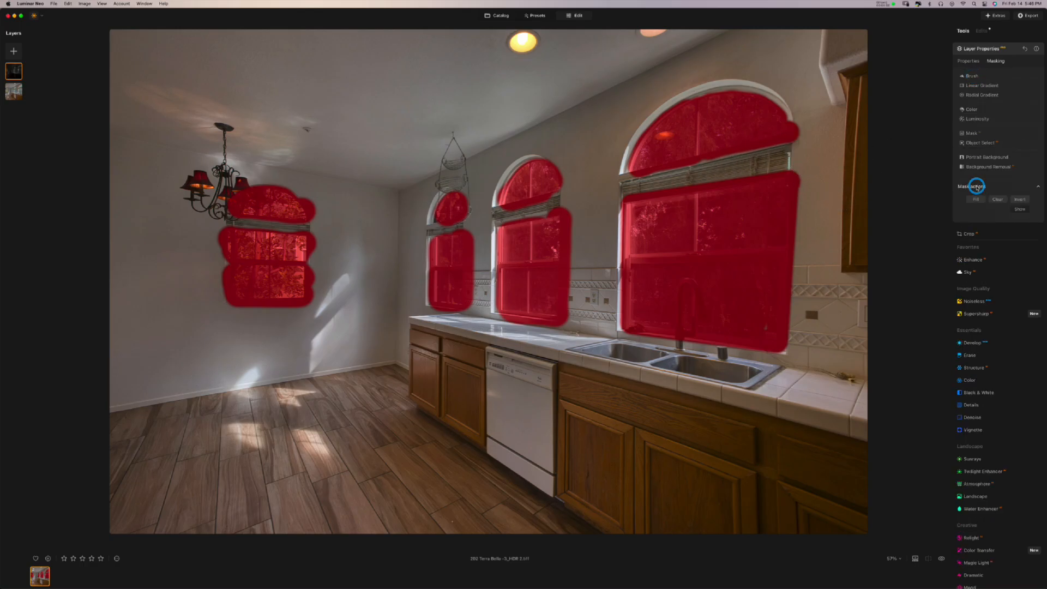
pyautogui.click(1020, 210)
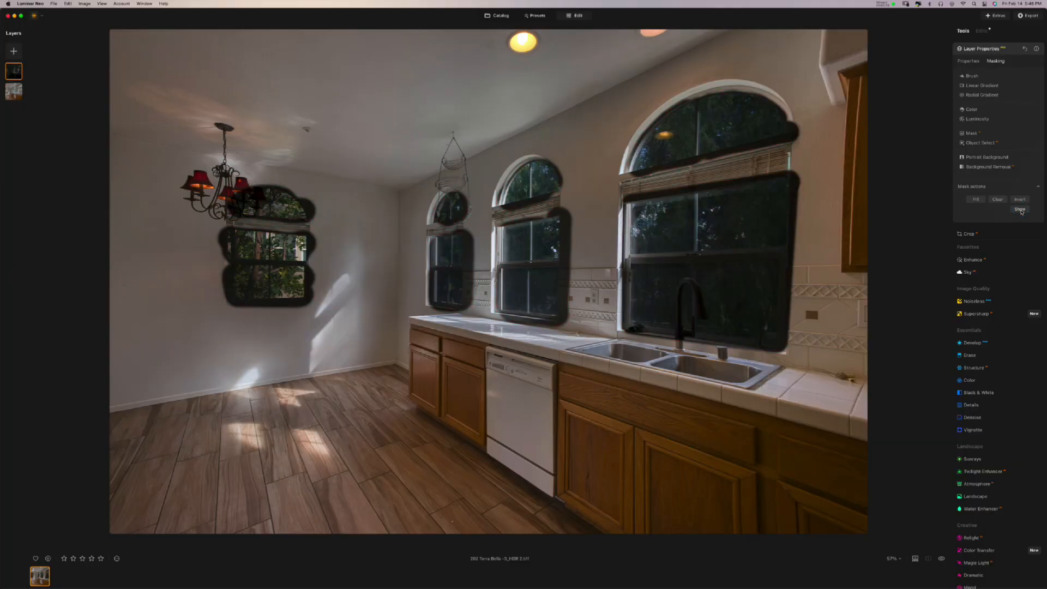
pyautogui.click(971, 62)
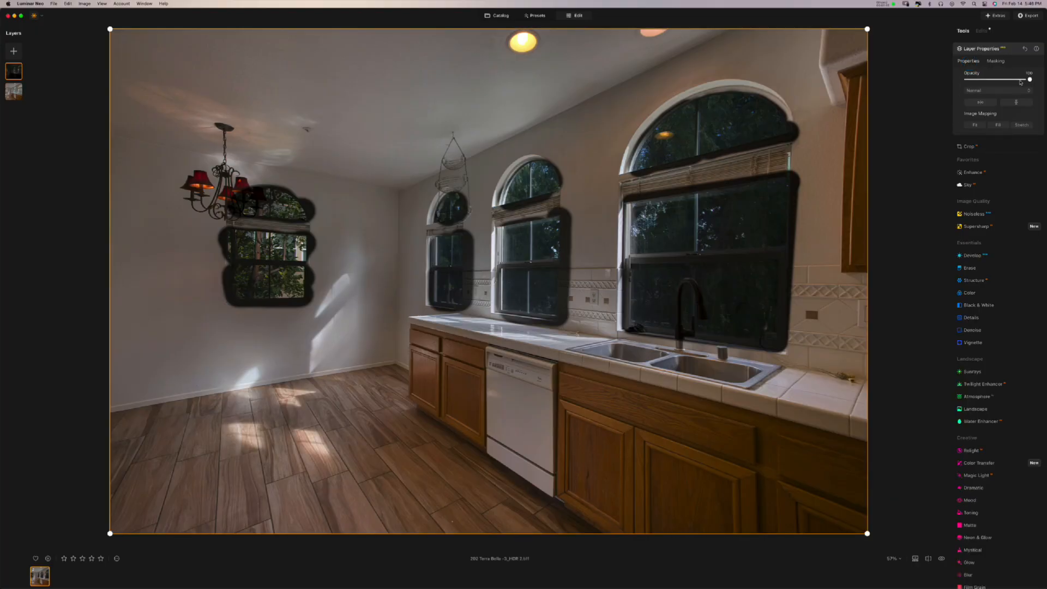
pyautogui.moveTo(1020, 81)
pyautogui.mouseDown()
pyautogui.moveTo(953, 83)
pyautogui.moveTo(1037, 83)
pyautogui.mouseUp()
# - Turn the red mask overlay back on from Mask actions
pyautogui.click(994, 62)
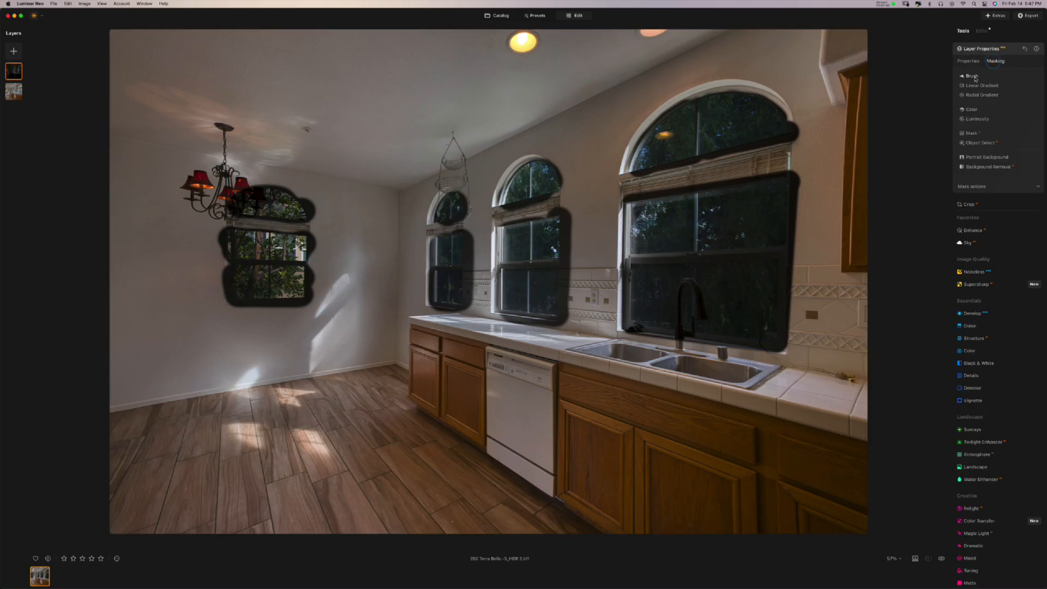
pyautogui.click(973, 77)
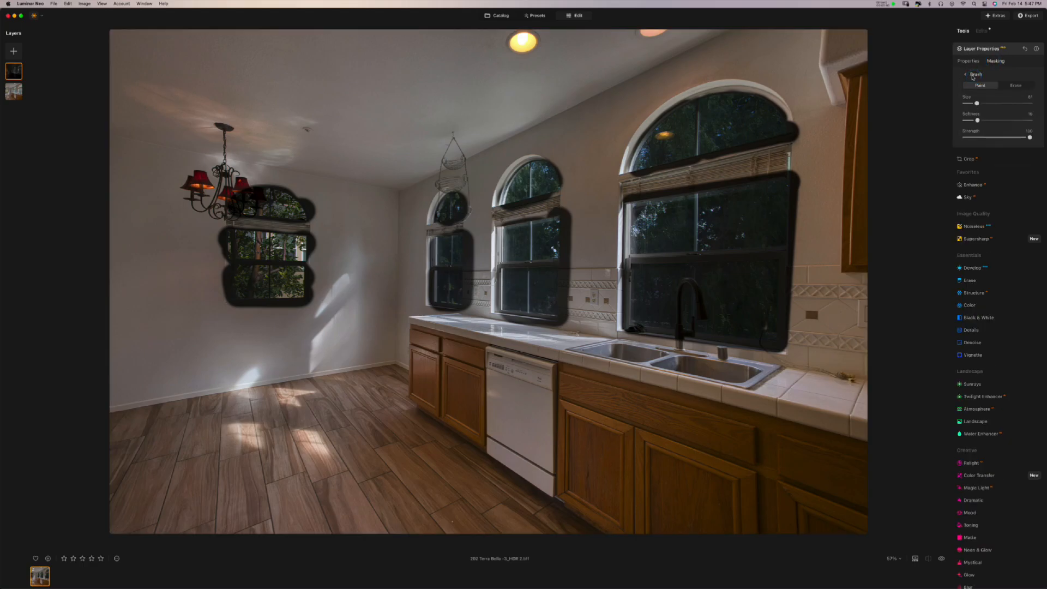
pyautogui.click(972, 76)
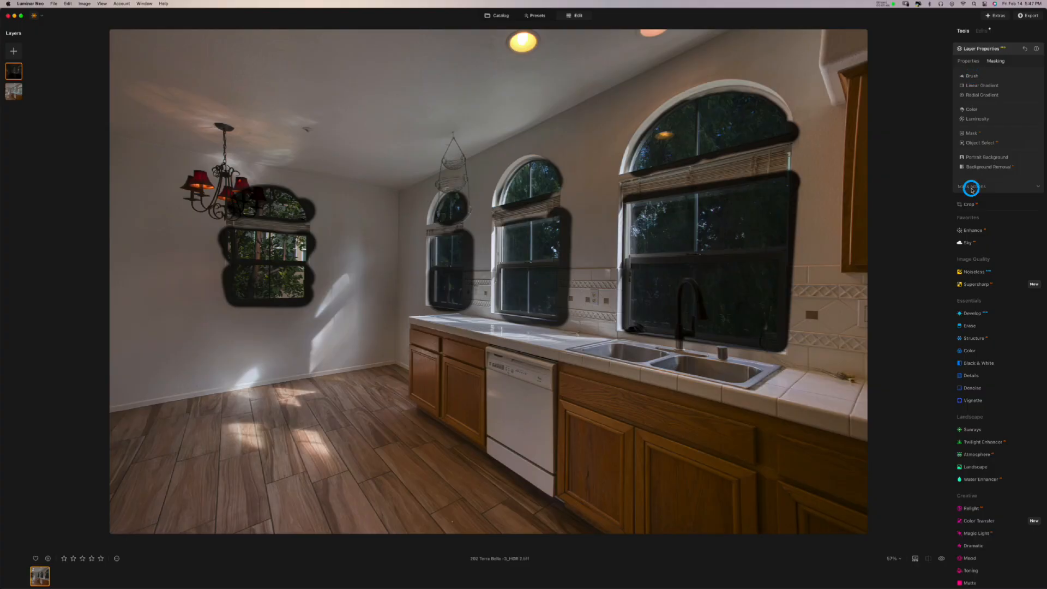
pyautogui.click(972, 188)
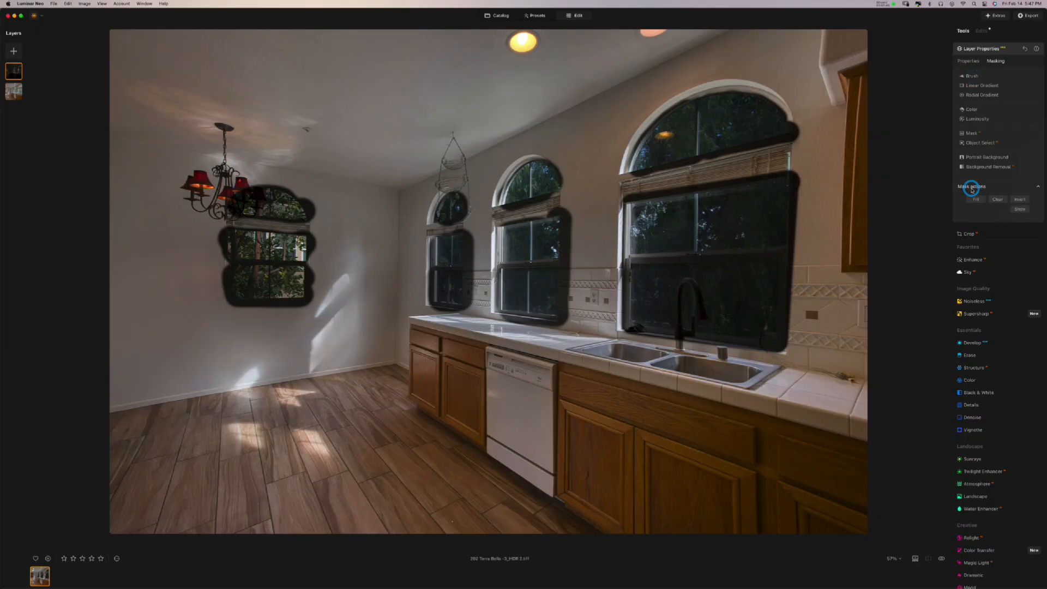
pyautogui.click(1019, 211)
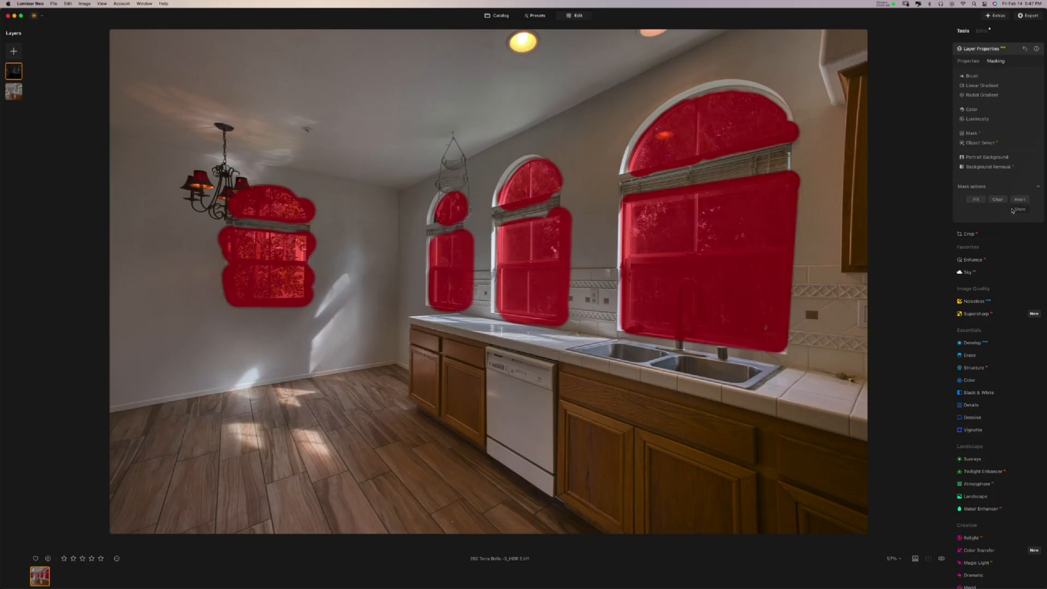
# - Set the mask brush to Erase and zoom in on the large sink window
pyautogui.click(973, 78)
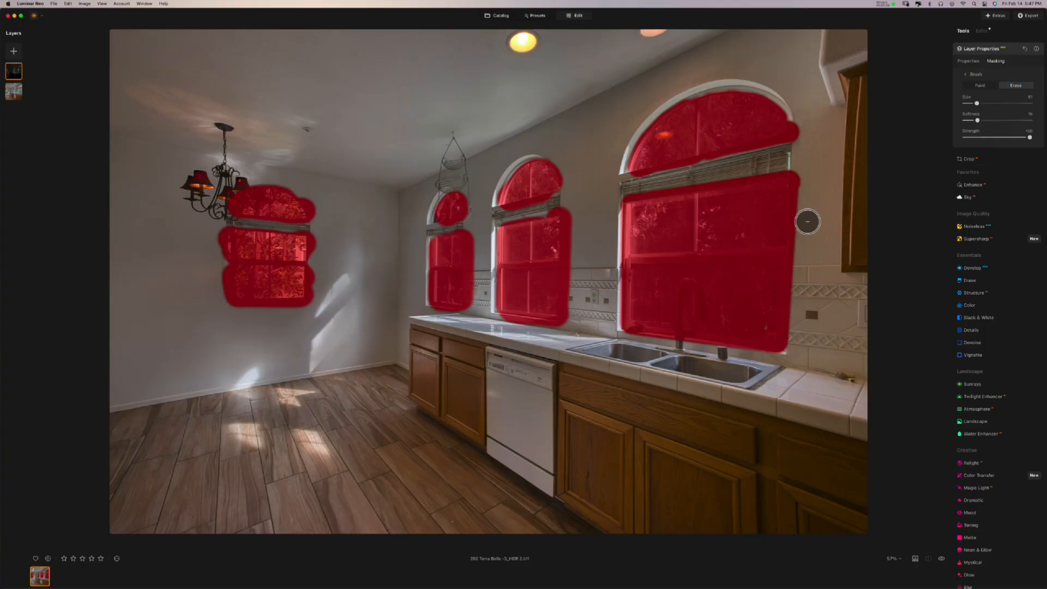
pyautogui.scroll(3, 807, 220)
pyautogui.scroll(5, 808, 221)
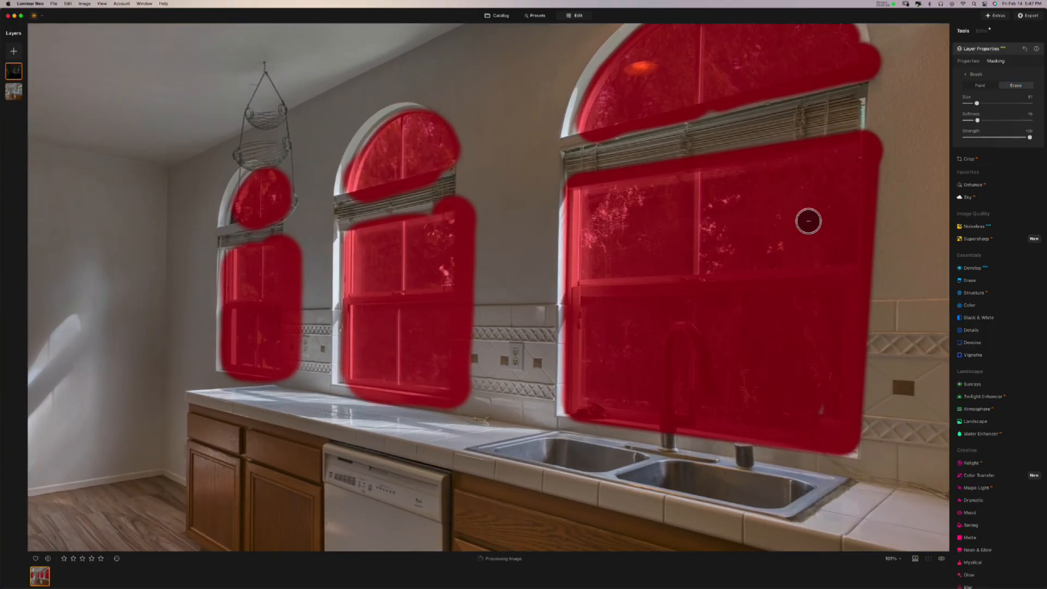
pyautogui.scroll(2, 809, 220)
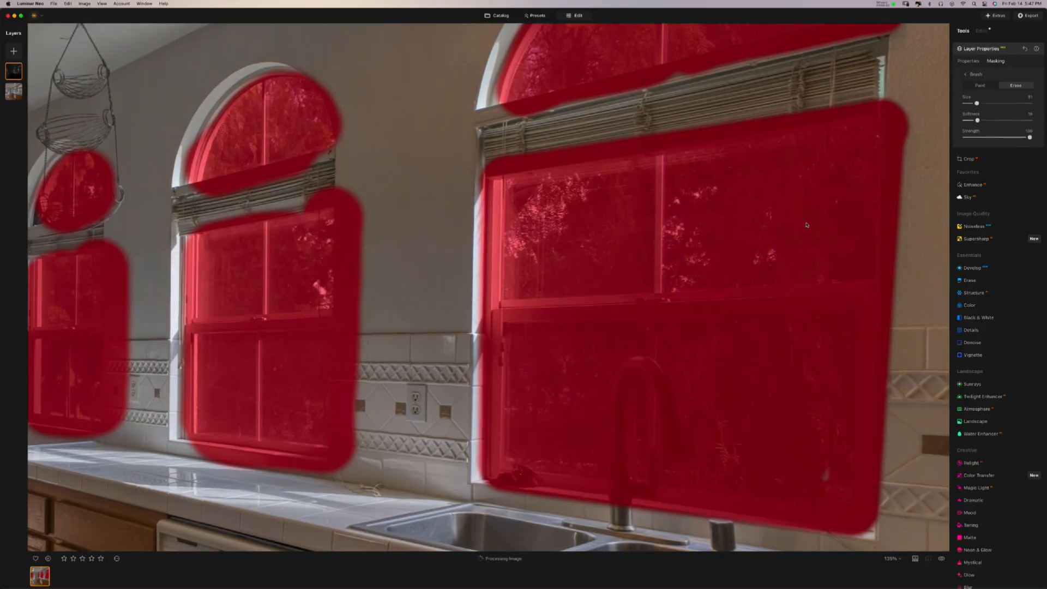
pyautogui.hscroll(3, 806, 225)
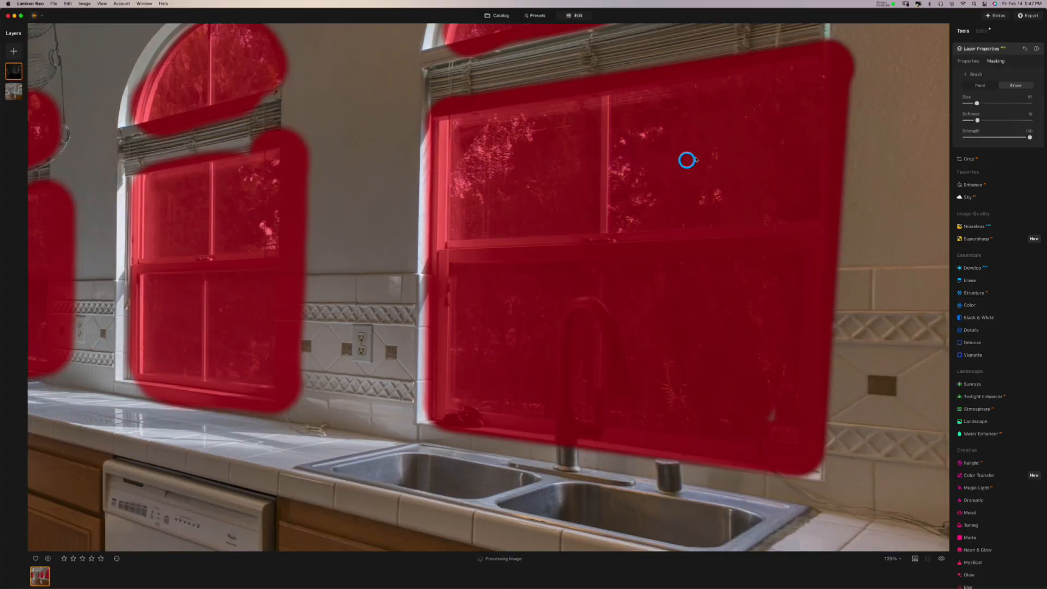
pyautogui.scroll(-2, 736, 226)
pyautogui.hscroll(2, 701, 180)
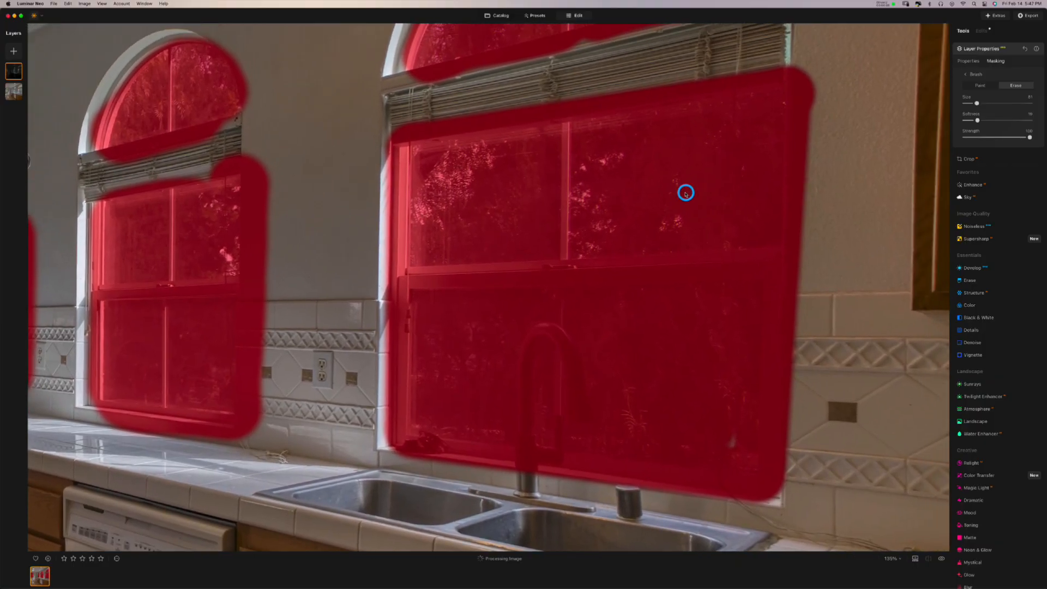
pyautogui.hscroll(2, 696, 198)
pyautogui.hscroll(-3, 529, 203)
pyautogui.hscroll(2, 580, 187)
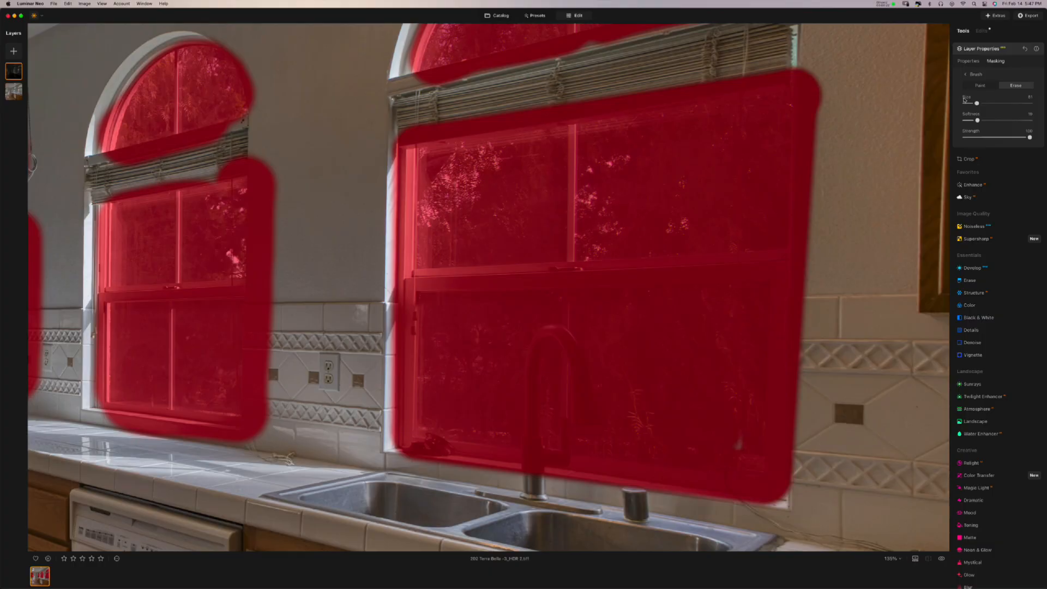
# - Resize the eraser with a harder edge and erase the mask along the window's right edge and below the blinds
pyautogui.moveTo(978, 105); pyautogui.dragTo(975, 104)
pyautogui.moveTo(975, 103); pyautogui.dragTo(973, 120)
pyautogui.moveTo(821, 82)
pyautogui.mouseDown()
pyautogui.moveTo(821, 118)
pyautogui.moveTo(814, 76)
pyautogui.moveTo(815, 180)
pyautogui.moveTo(850, 132)
pyautogui.moveTo(830, 140)
pyautogui.moveTo(818, 239)
pyautogui.moveTo(816, 120)
pyautogui.moveTo(813, 326)
pyautogui.mouseUp()
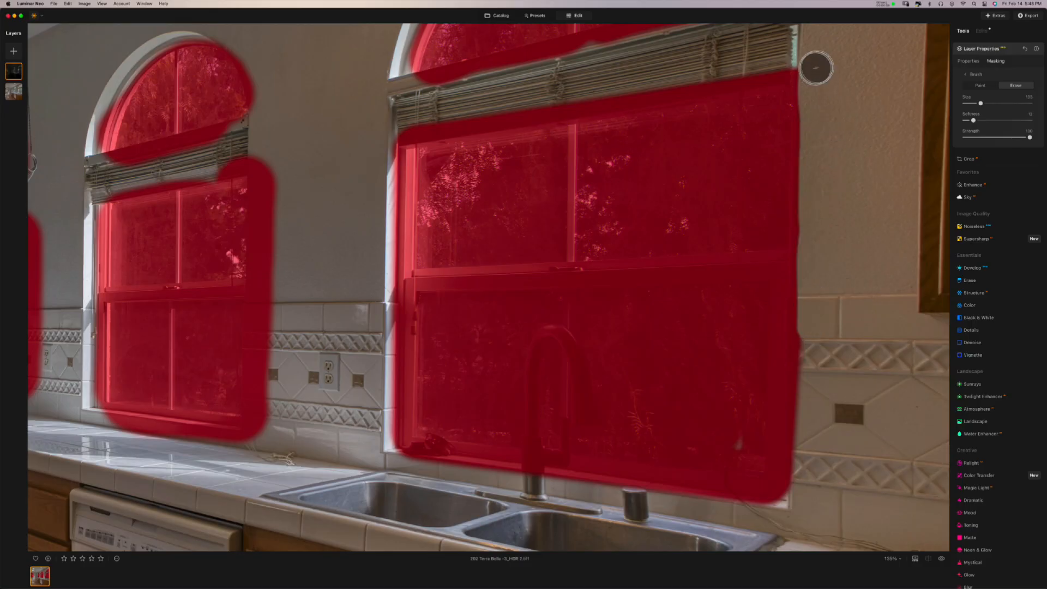
pyautogui.moveTo(795, 71); pyautogui.dragTo(793, 73)
pyautogui.moveTo(463, 114)
pyautogui.mouseDown()
pyautogui.moveTo(488, 120)
pyautogui.moveTo(445, 126)
pyautogui.moveTo(787, 68)
pyautogui.mouseUp()
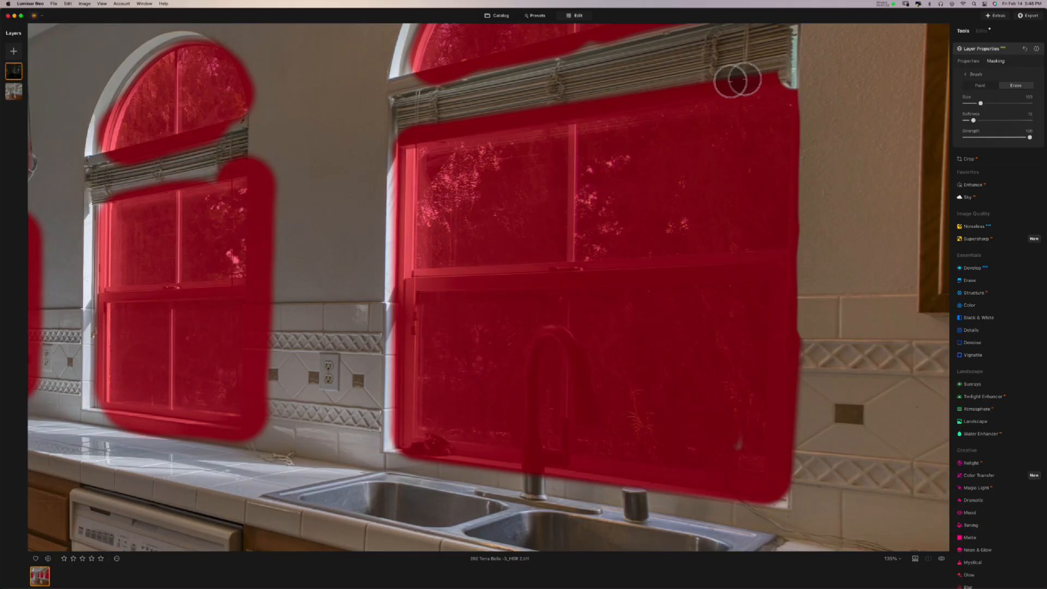
pyautogui.moveTo(435, 129); pyautogui.dragTo(407, 132)
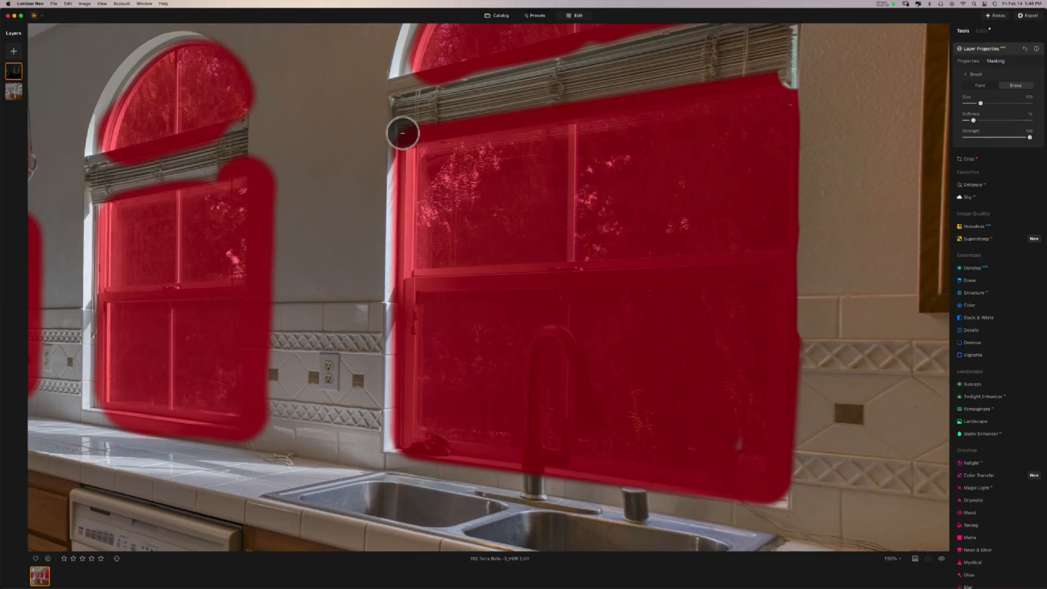
pyautogui.moveTo(402, 132); pyautogui.dragTo(402, 131)
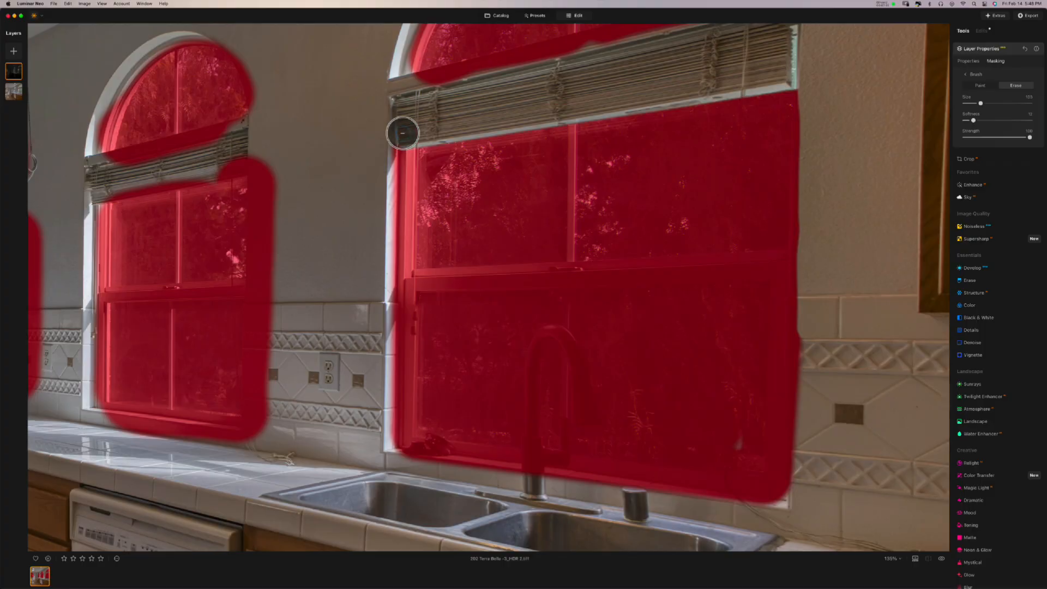
pyautogui.moveTo(816, 70); pyautogui.dragTo(817, 70)
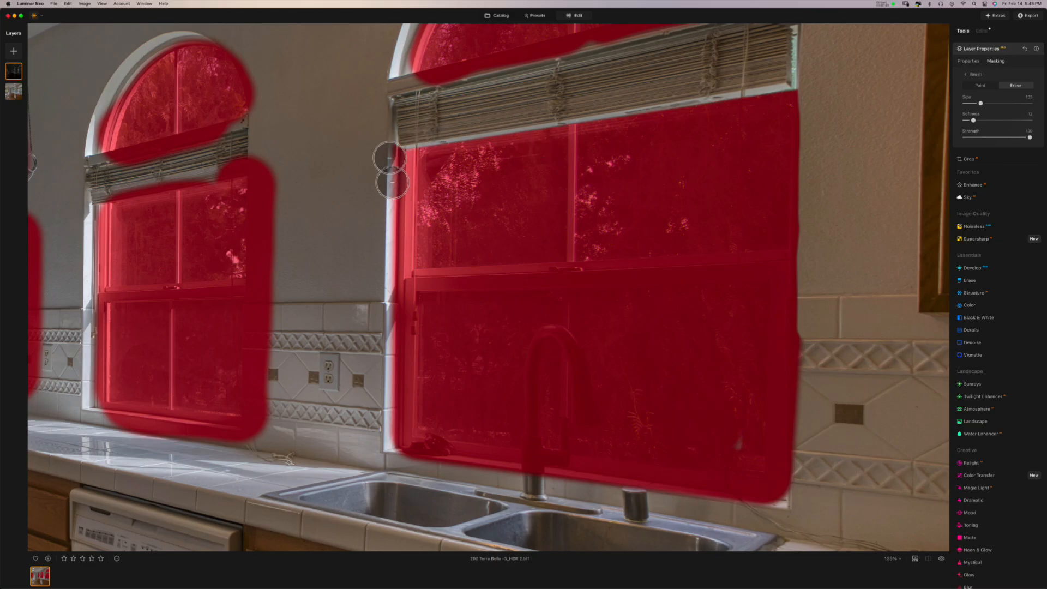
# - Erase the mask down the window's left frame and over the sill corner
pyautogui.moveTo(393, 145); pyautogui.dragTo(397, 146)
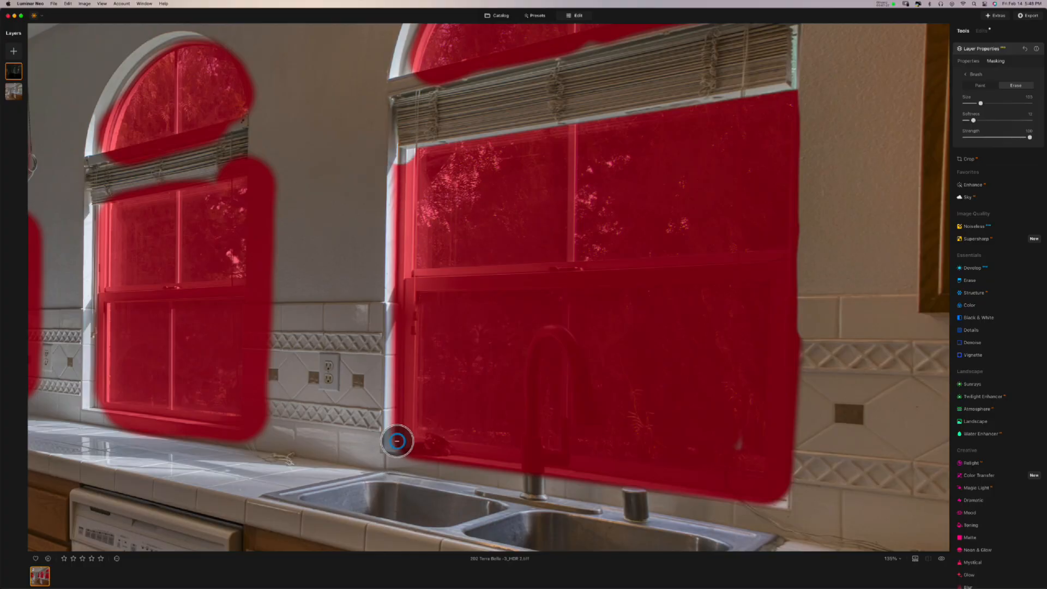
pyautogui.moveTo(397, 441); pyautogui.dragTo(398, 437)
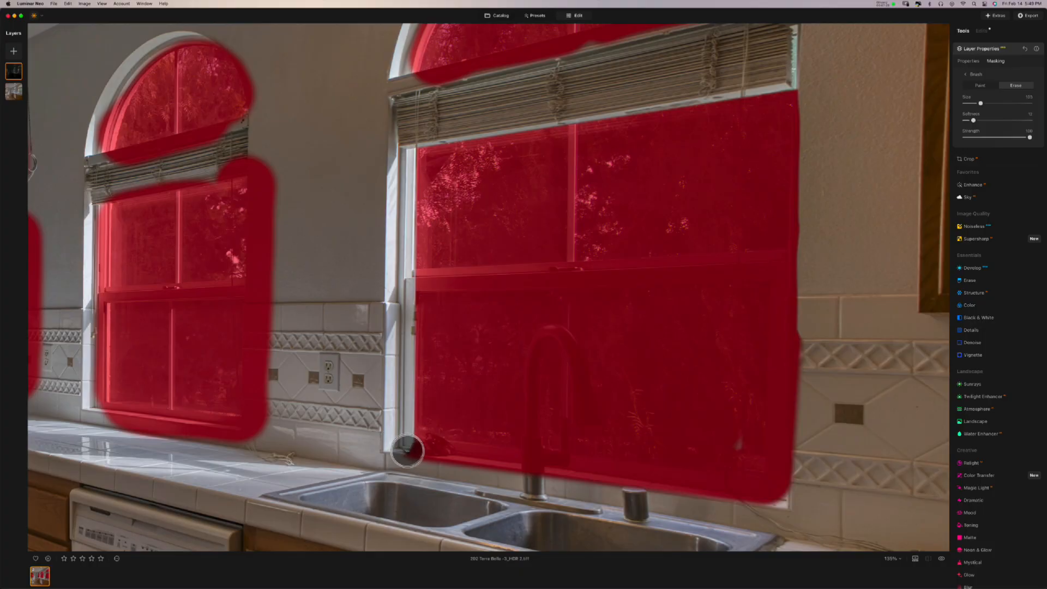
pyautogui.click(409, 453)
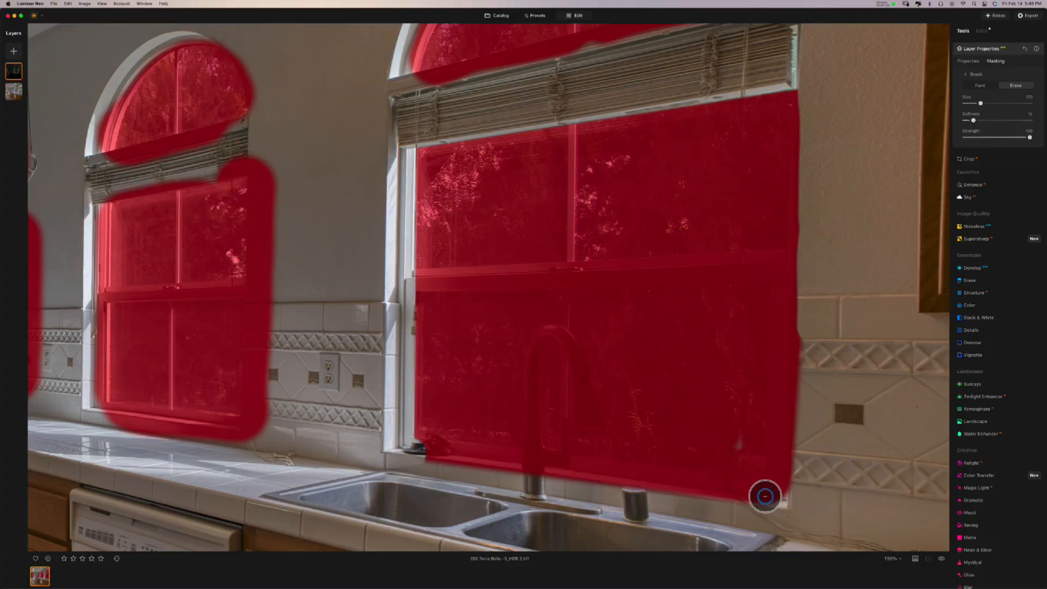
# - Erase the mask off the sill and faucet base and along the window's right-hand frame
pyautogui.moveTo(765, 496); pyautogui.dragTo(769, 493)
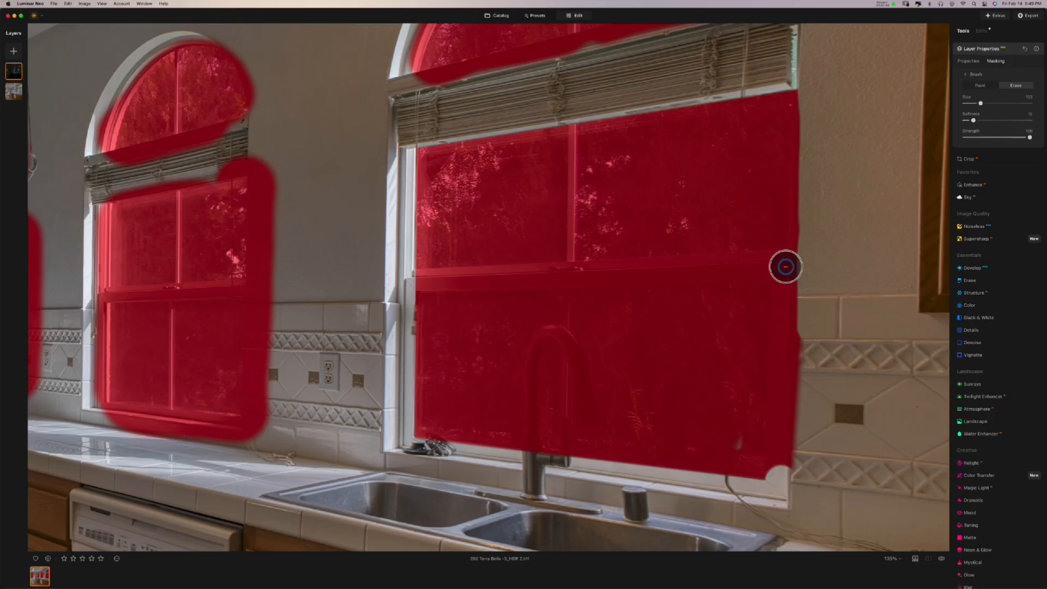
pyautogui.keyDown('shift'); pyautogui.click(785, 267); pyautogui.keyUp('shift')
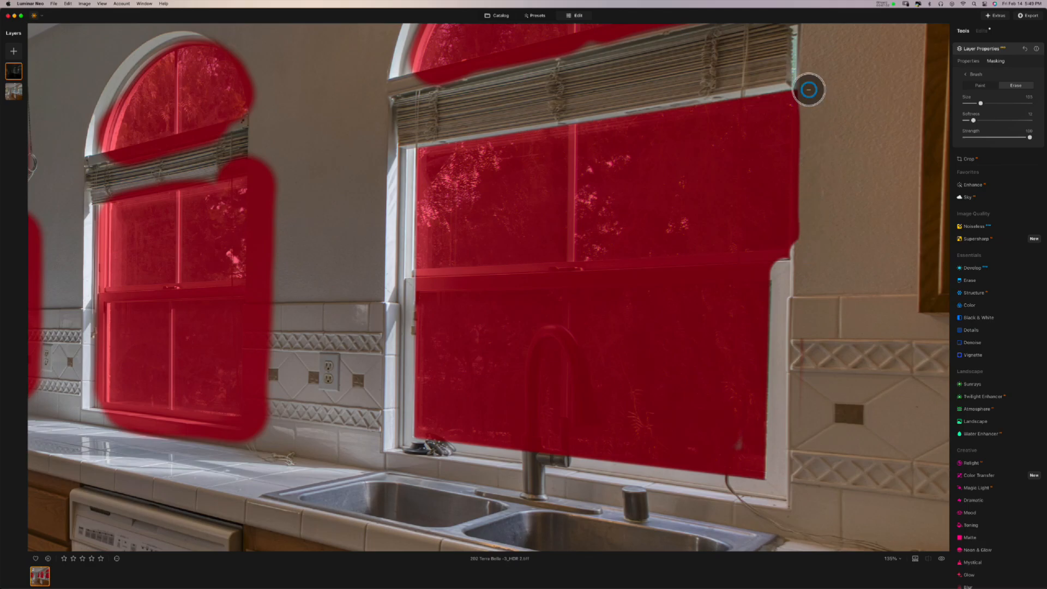
pyautogui.keyDown('shift'); pyautogui.click(808, 90); pyautogui.keyUp('shift')
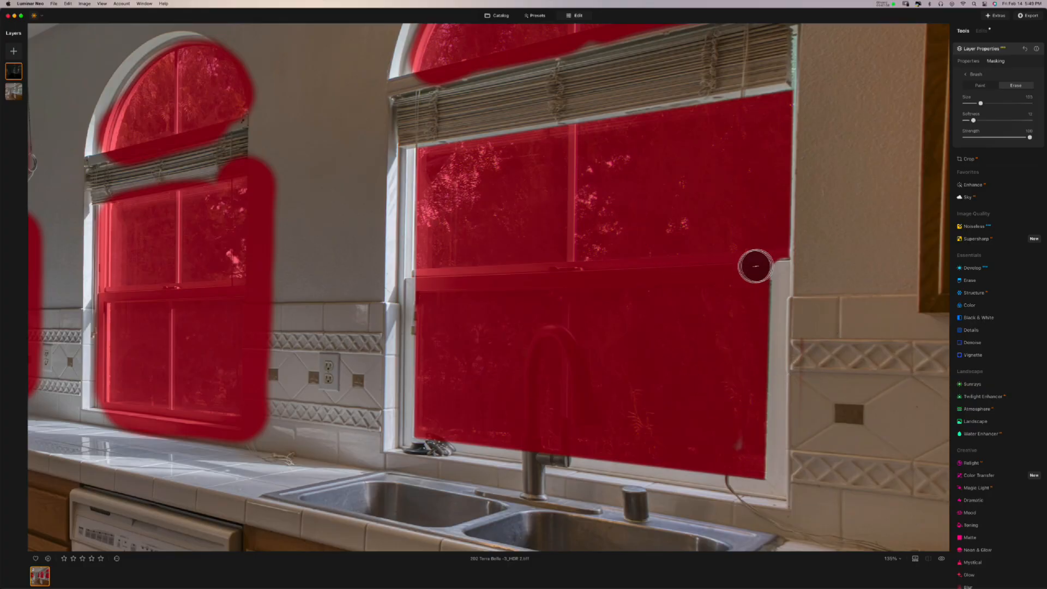
# - With the eraser at size 85, clear the right-edge corner notch and the middle sash
pyautogui.moveTo(980, 104); pyautogui.dragTo(977, 104)
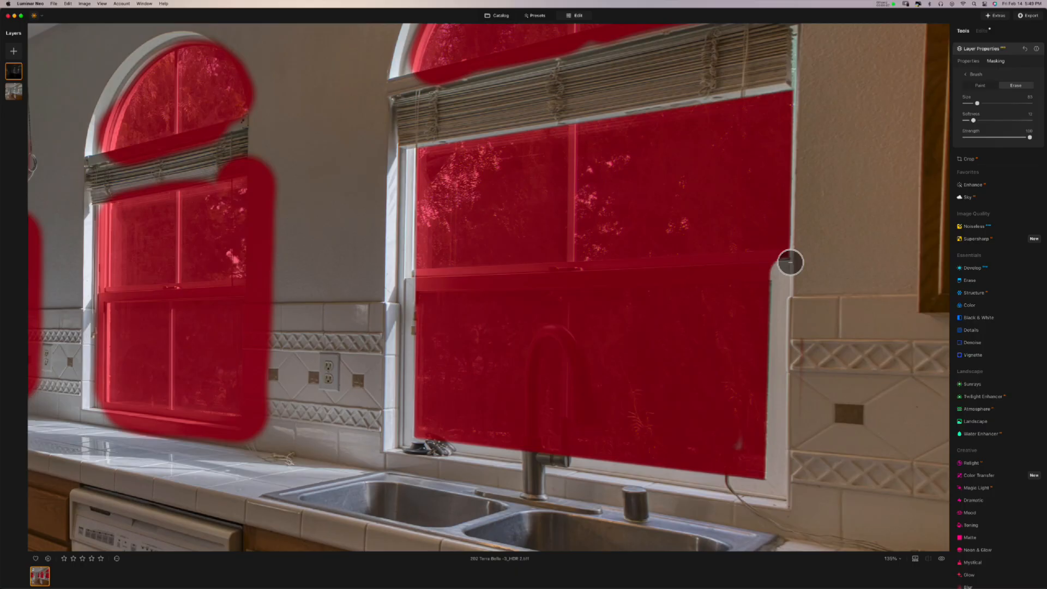
pyautogui.click(791, 262)
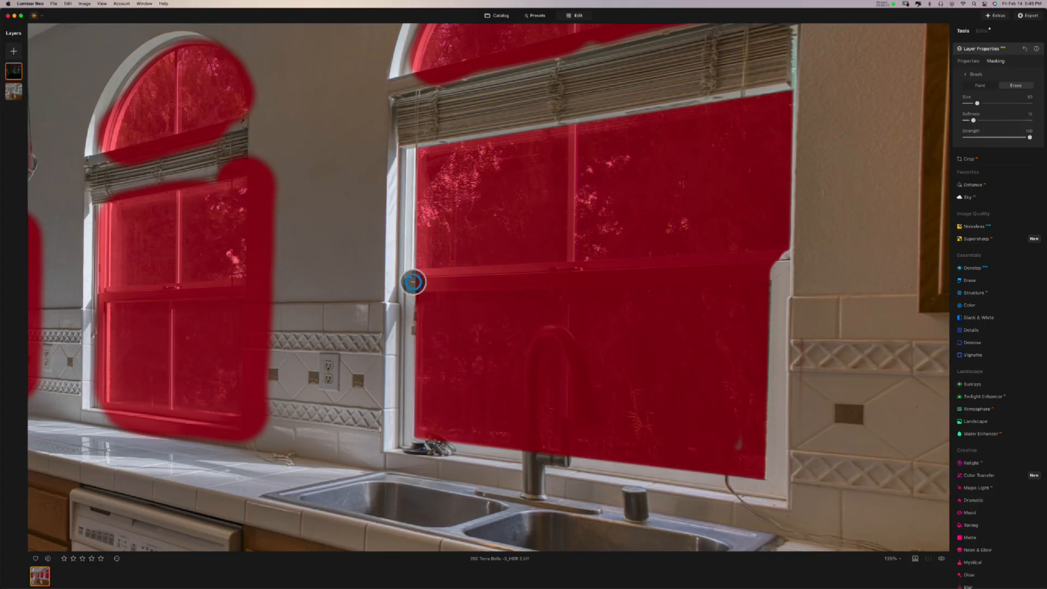
pyautogui.keyDown('shift'); pyautogui.click(412, 282); pyautogui.keyUp('shift')
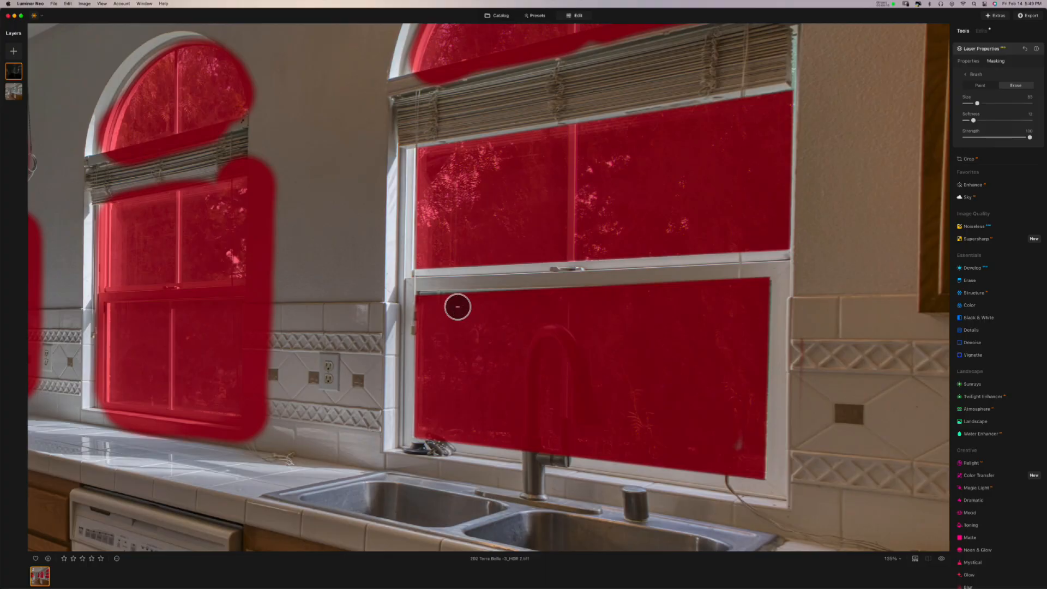
# - Undo the middle sash erase and set the eraser to size 66 with more softness
pyautogui.press('super+z')
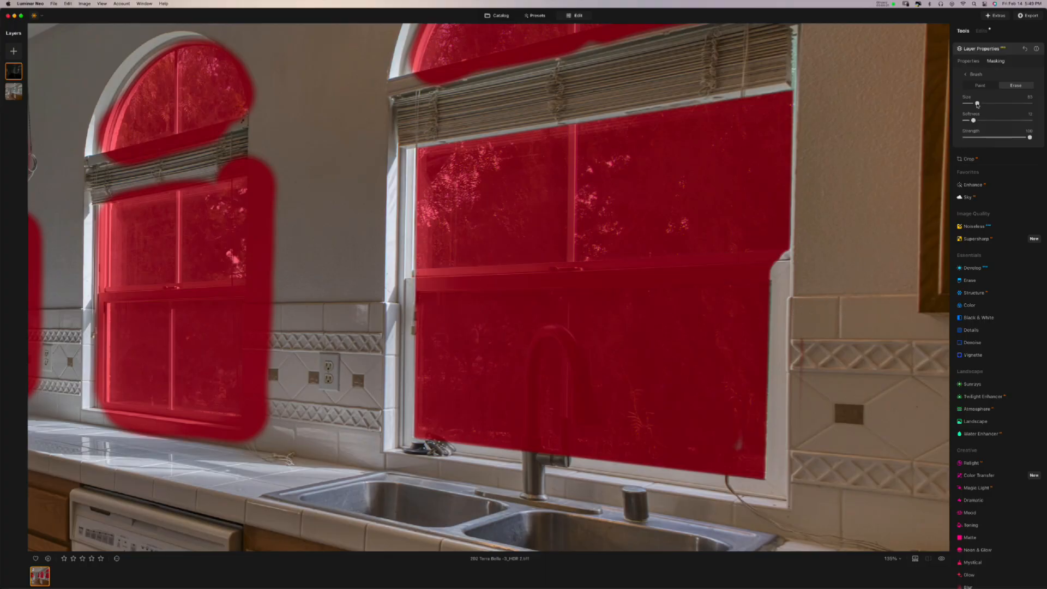
pyautogui.moveTo(976, 104); pyautogui.dragTo(974, 104)
pyautogui.moveTo(975, 120); pyautogui.dragTo(977, 120)
pyautogui.moveTo(976, 120); pyautogui.dragTo(979, 120)
# - Erase the mask from the frame corner, middle rail and lower pane's top edge, then set size 44
pyautogui.click(791, 259)
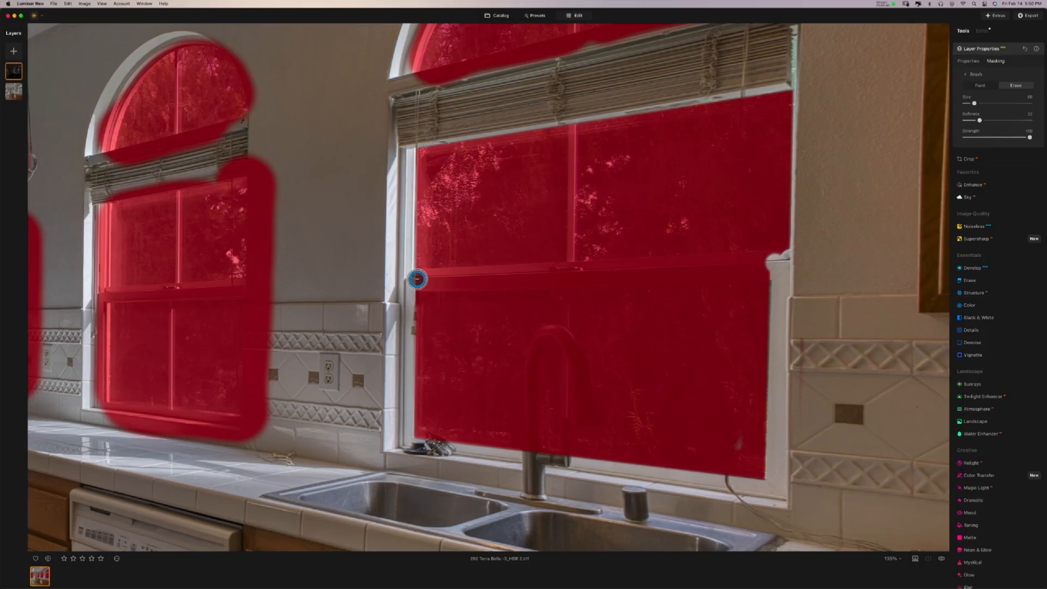
pyautogui.keyDown('shift'); pyautogui.click(417, 279); pyautogui.keyUp('shift')
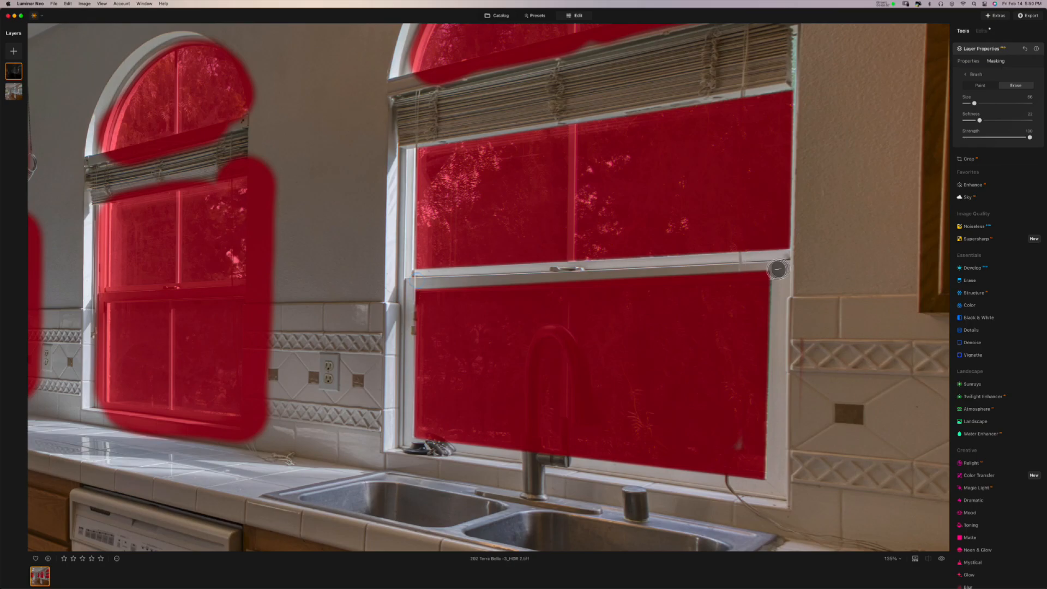
pyautogui.keyDown('shift'); pyautogui.click(774, 269); pyautogui.keyUp('shift')
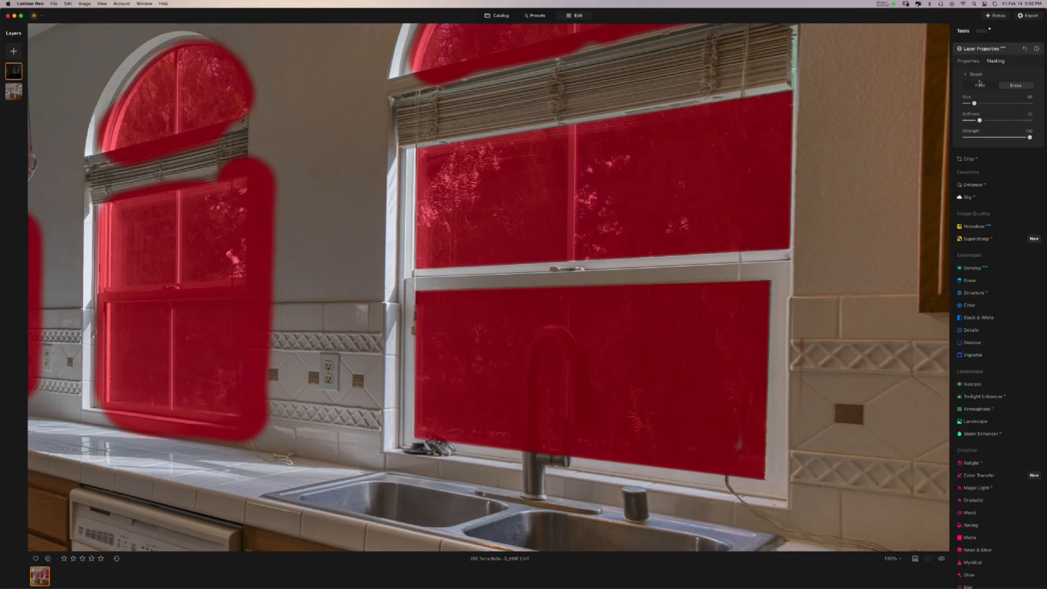
pyautogui.moveTo(973, 103); pyautogui.dragTo(990, 119)
pyautogui.scroll(3, 623, 177)
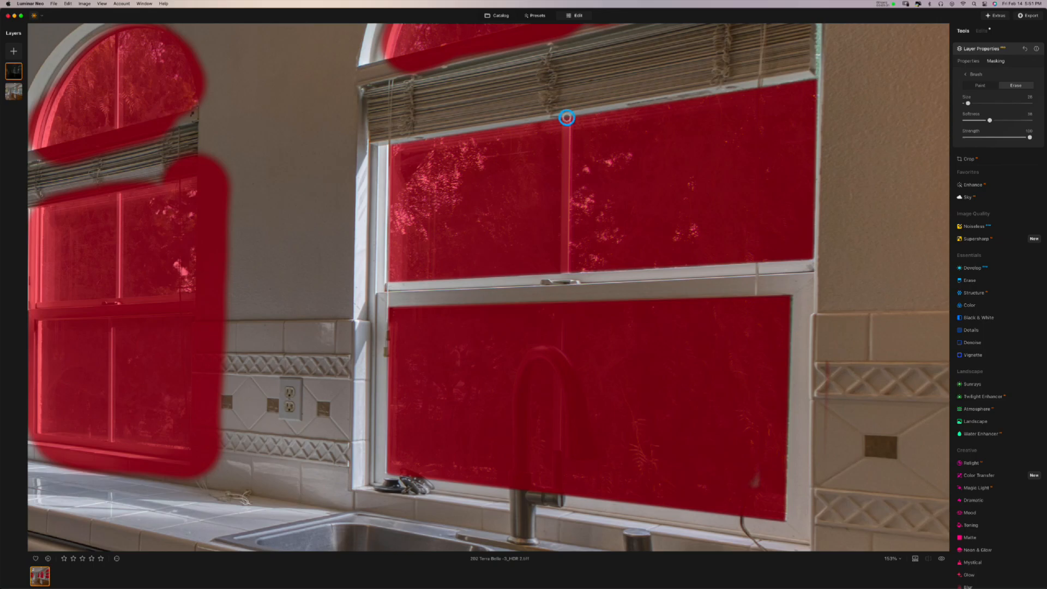
# - Erase the upper-pane mullion, then at size 84 with harder edge erase the bulge right of the arch
pyautogui.keyDown('shift'); pyautogui.click(564, 273); pyautogui.keyUp('shift')
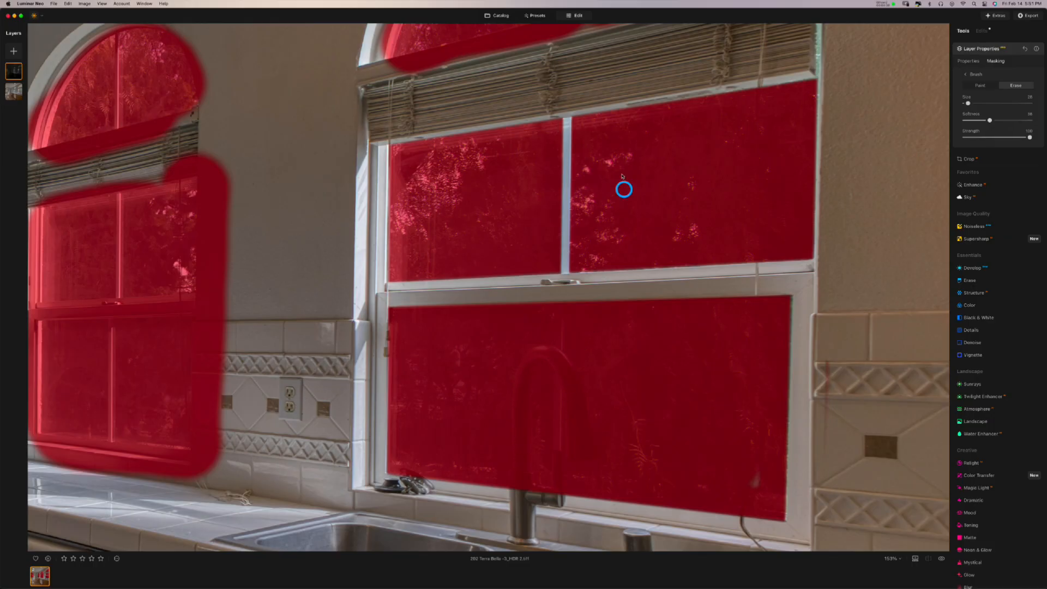
pyautogui.scroll(5, 622, 177)
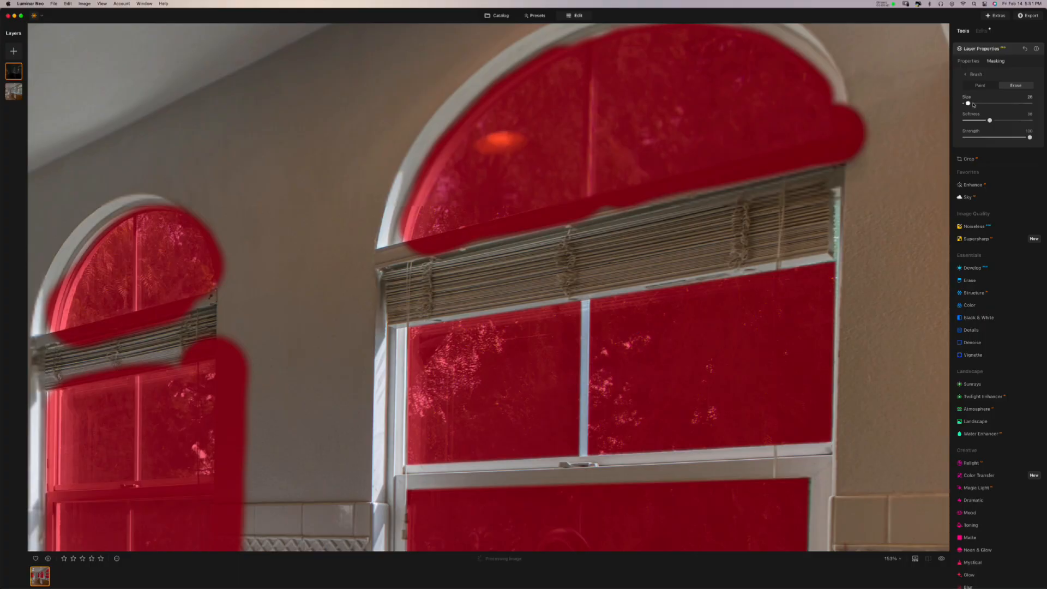
pyautogui.moveTo(968, 102); pyautogui.dragTo(979, 121)
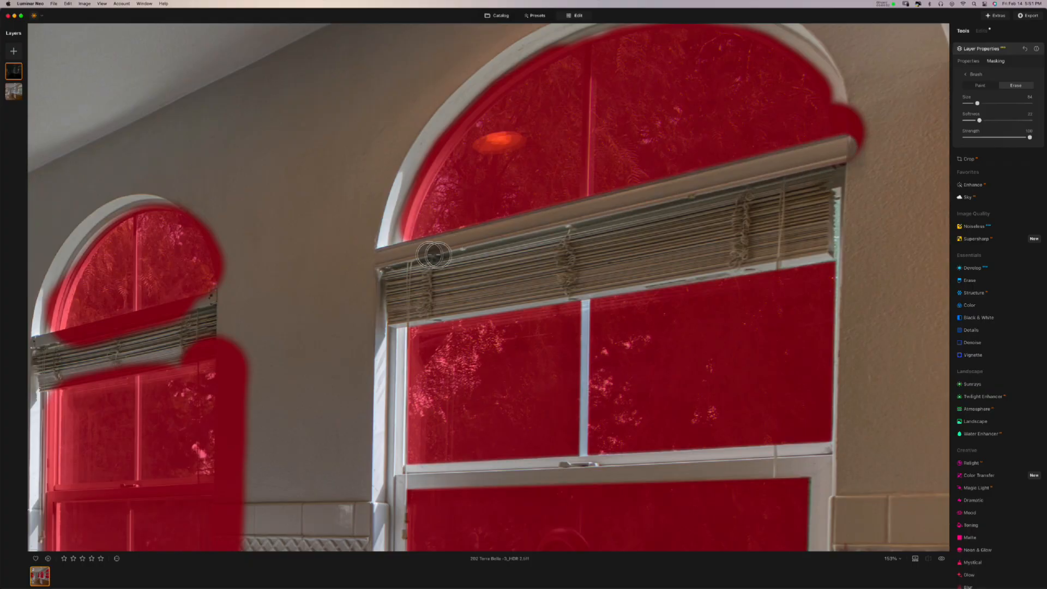
pyautogui.moveTo(860, 163); pyautogui.dragTo(853, 100)
pyautogui.scroll(5, 867, 180)
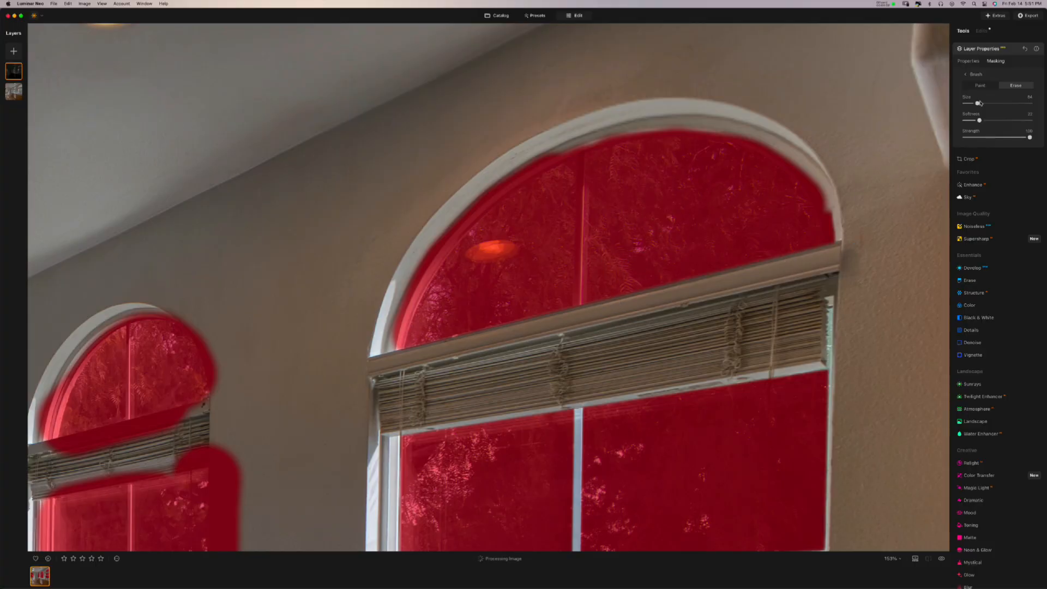
# - At eraser size 29, erase the mask down the arched window's vertical mullion
pyautogui.moveTo(969, 105); pyautogui.dragTo(965, 104)
pyautogui.click(580, 155)
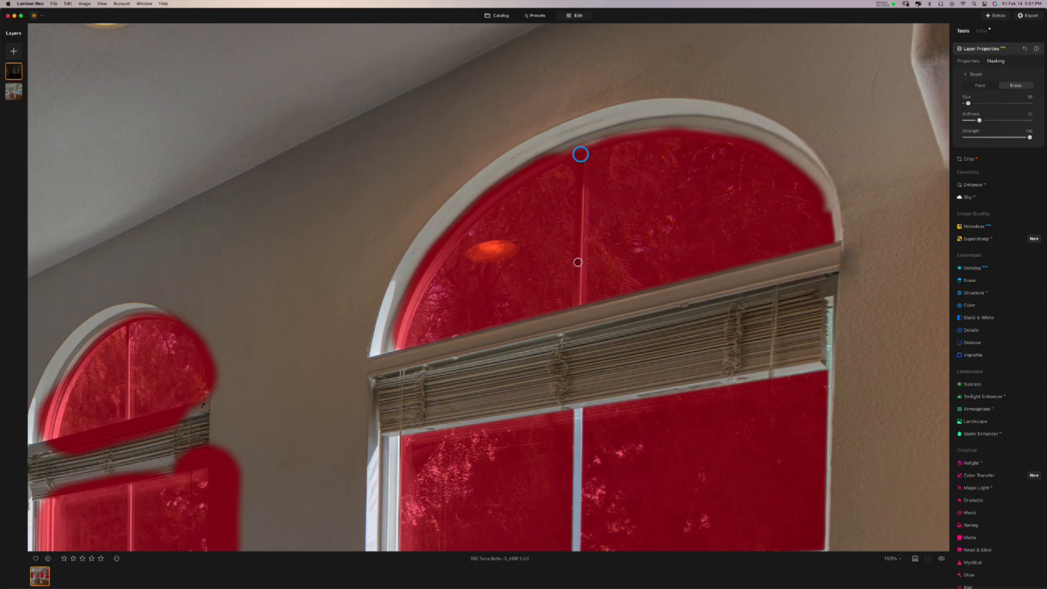
pyautogui.keyDown('shift'); pyautogui.click(577, 305); pyautogui.keyUp('shift')
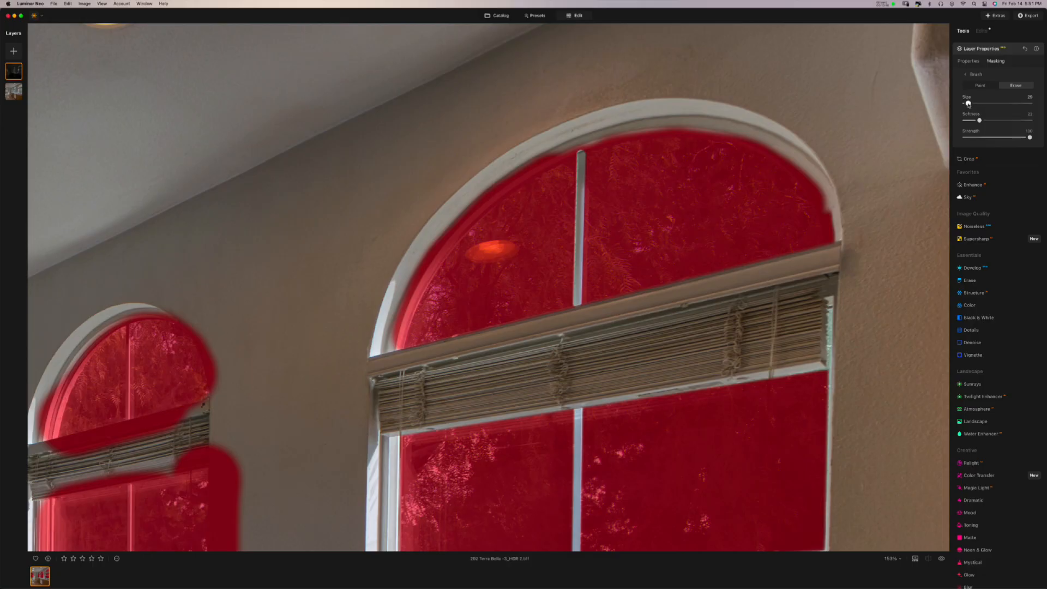
# - At size 75, erase the mask along the arch's inner edge from lower-left to right side
pyautogui.moveTo(968, 103); pyautogui.dragTo(976, 103)
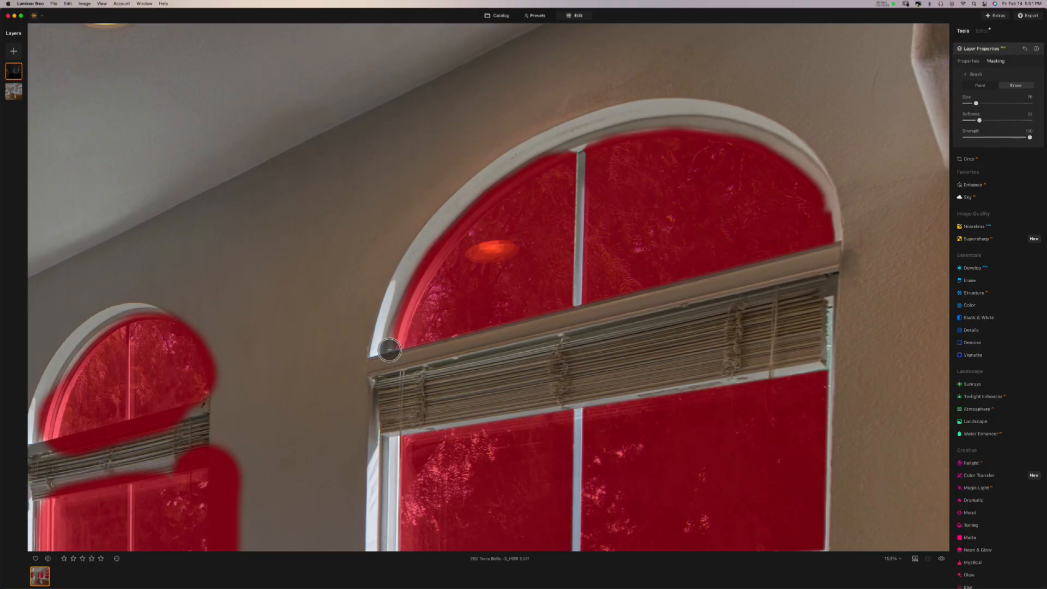
pyautogui.moveTo(388, 347)
pyautogui.mouseDown()
pyautogui.moveTo(410, 284)
pyautogui.moveTo(489, 180)
pyautogui.moveTo(564, 136)
pyautogui.moveTo(507, 166)
pyautogui.moveTo(441, 231)
pyautogui.moveTo(430, 221)
pyautogui.mouseUp()
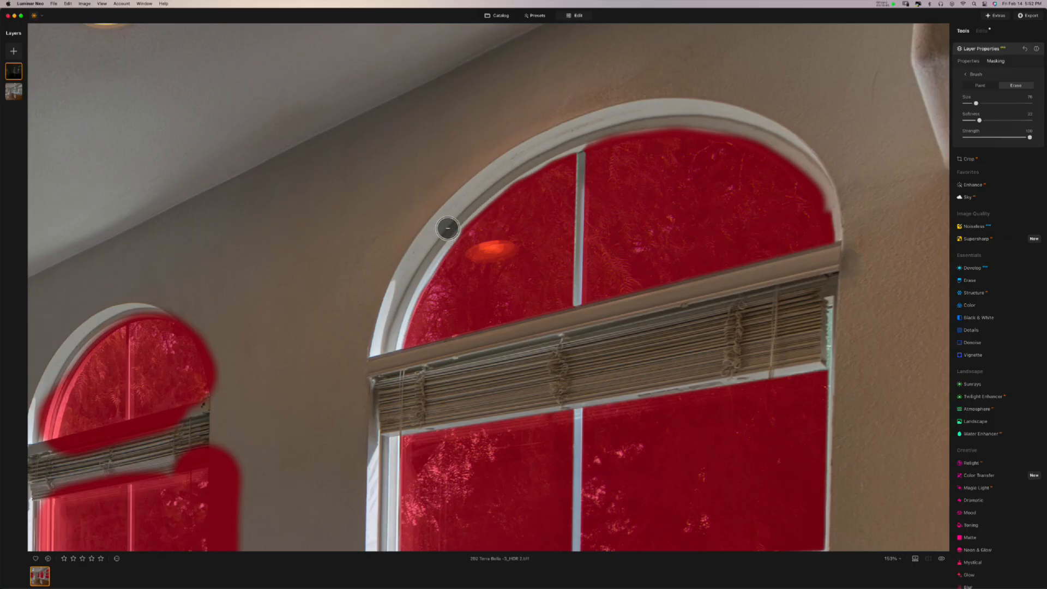
pyautogui.moveTo(456, 223)
pyautogui.mouseDown()
pyautogui.moveTo(513, 171)
pyautogui.moveTo(582, 139)
pyautogui.mouseUp()
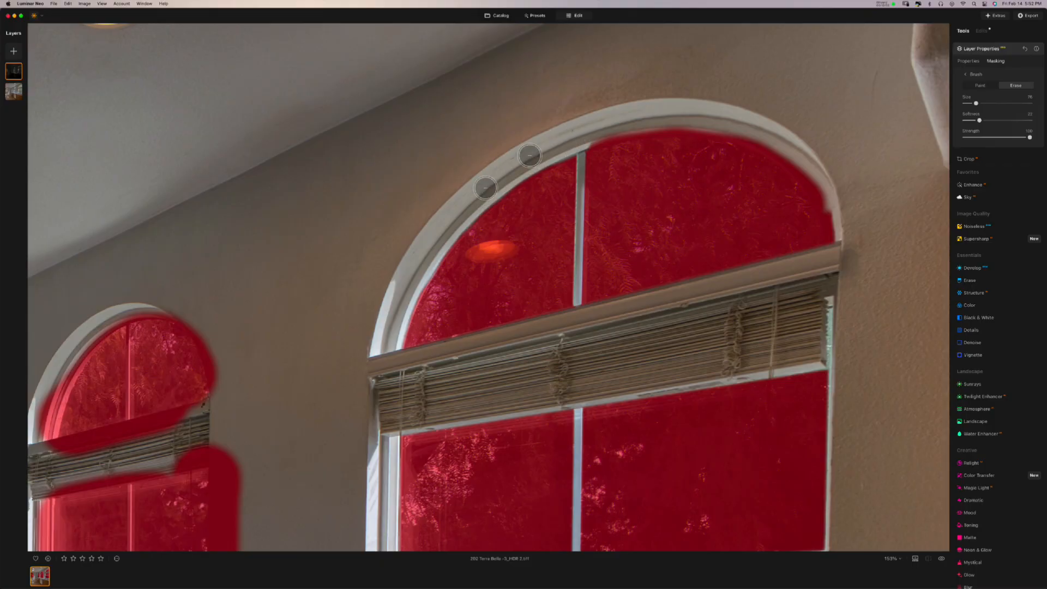
pyautogui.moveTo(546, 155); pyautogui.dragTo(500, 175)
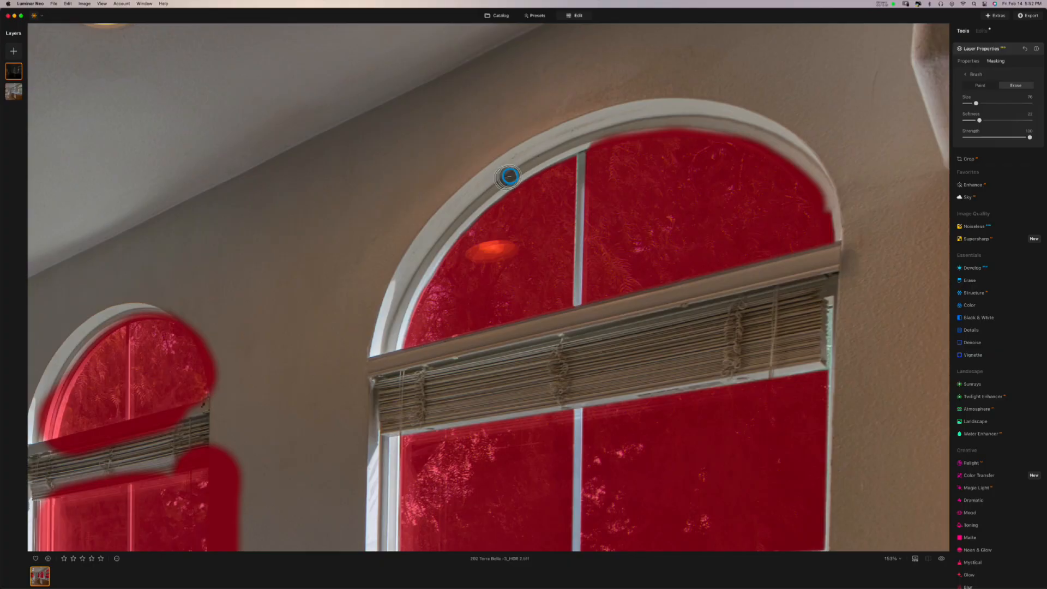
pyautogui.moveTo(526, 164); pyautogui.dragTo(547, 154)
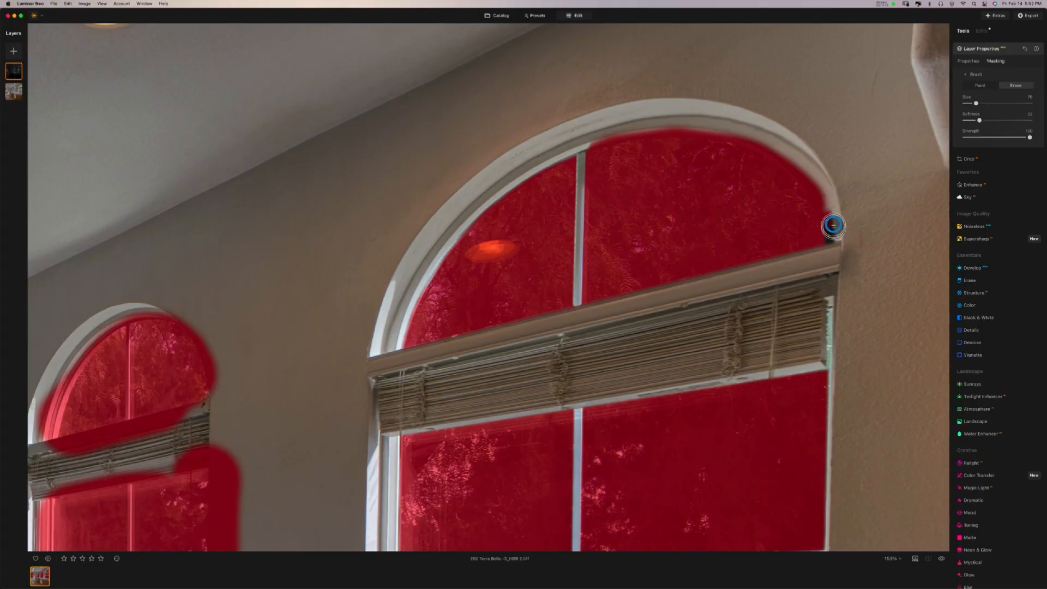
pyautogui.moveTo(827, 201)
pyautogui.mouseDown()
pyautogui.moveTo(786, 148)
pyautogui.moveTo(742, 128)
pyautogui.moveTo(611, 126)
pyautogui.mouseUp()
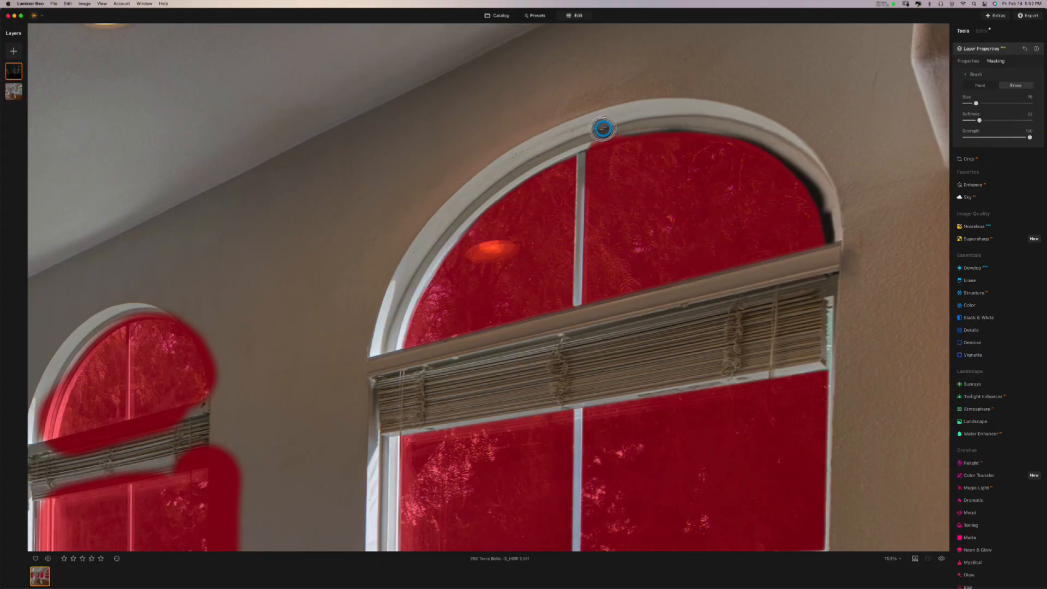
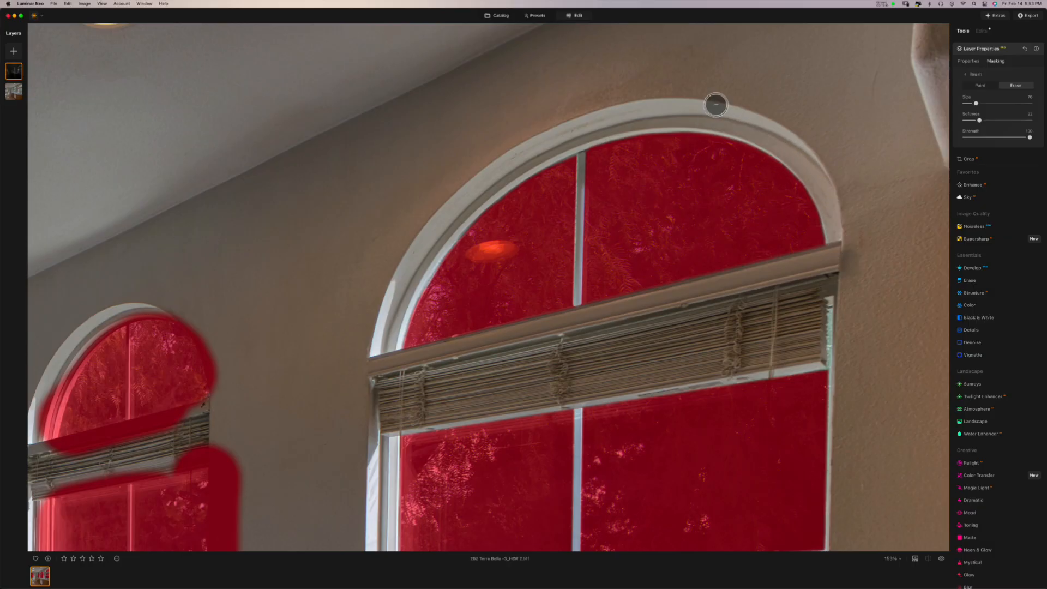
# - Zoom in and erase the mask spill along the arched window frame's inner edge and top
pyautogui.scroll(5, 730, 165)
pyautogui.scroll(1, 730, 165)
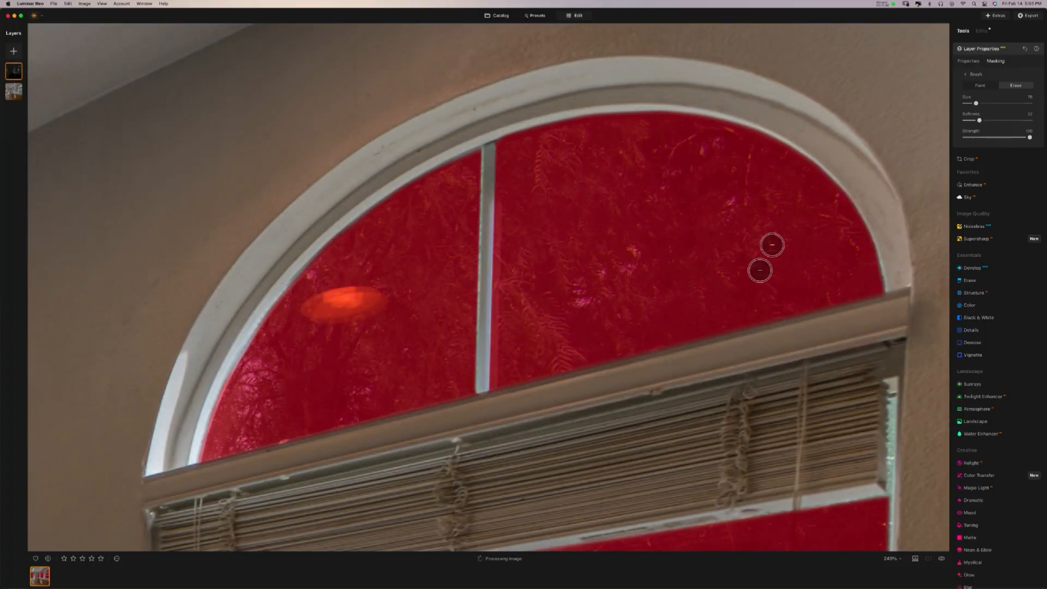
pyautogui.moveTo(775, 202); pyautogui.dragTo(744, 222)
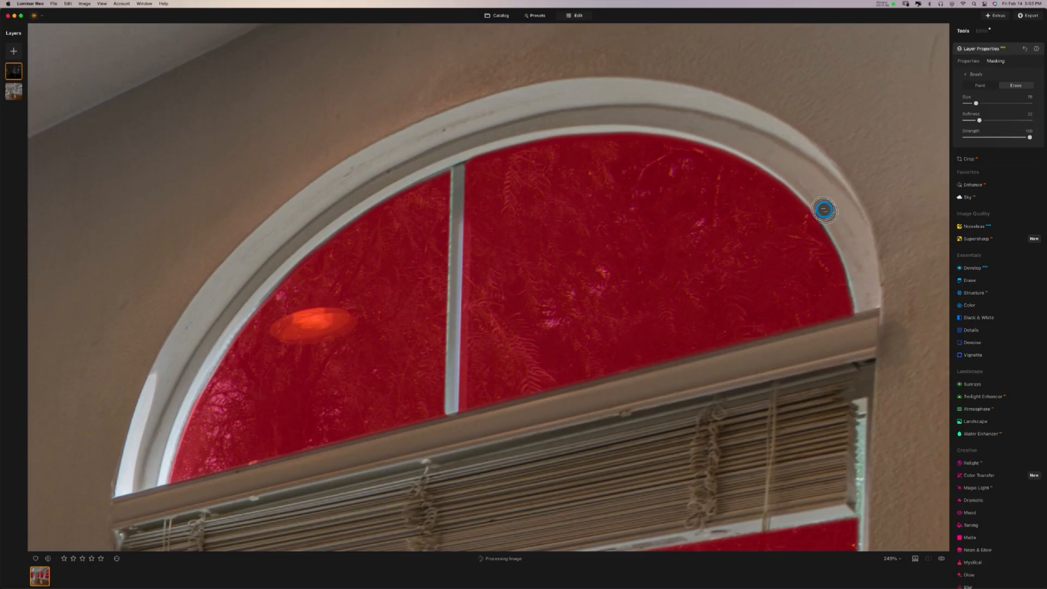
pyautogui.moveTo(791, 178); pyautogui.dragTo(703, 136)
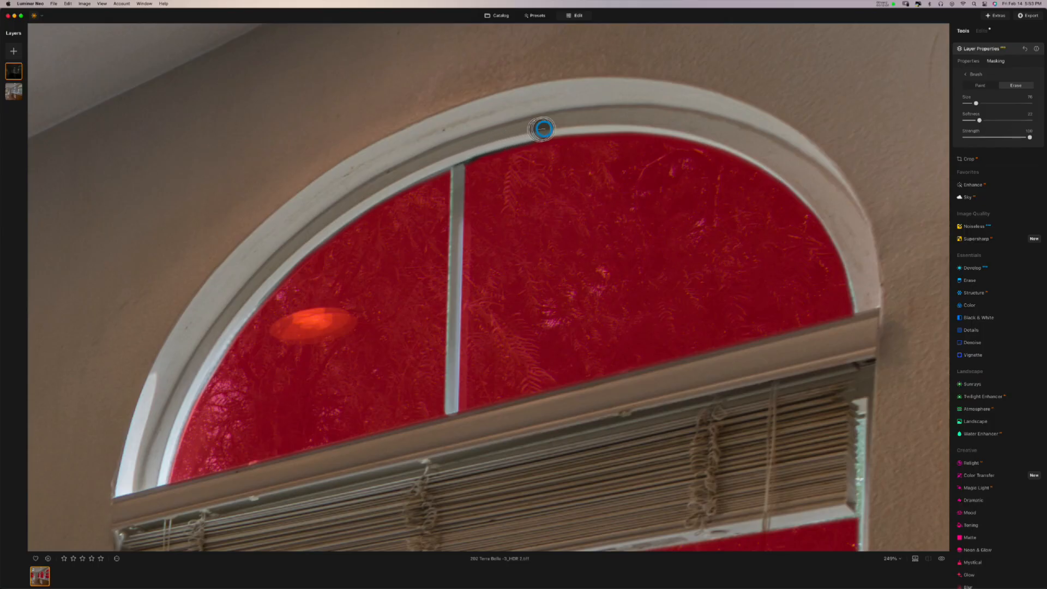
pyautogui.moveTo(570, 125); pyautogui.dragTo(631, 120)
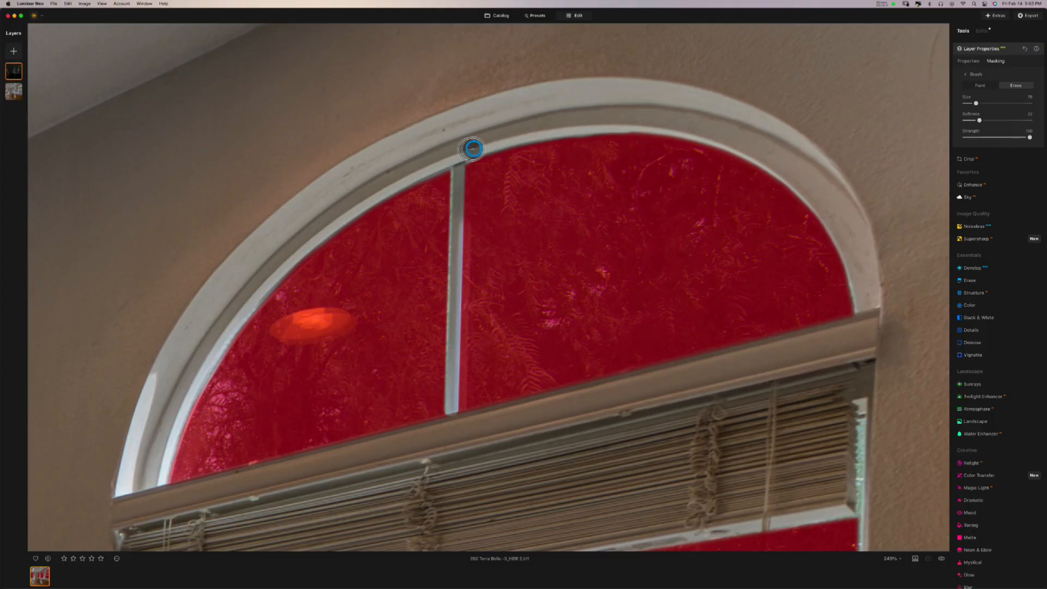
pyautogui.moveTo(473, 149); pyautogui.dragTo(667, 120)
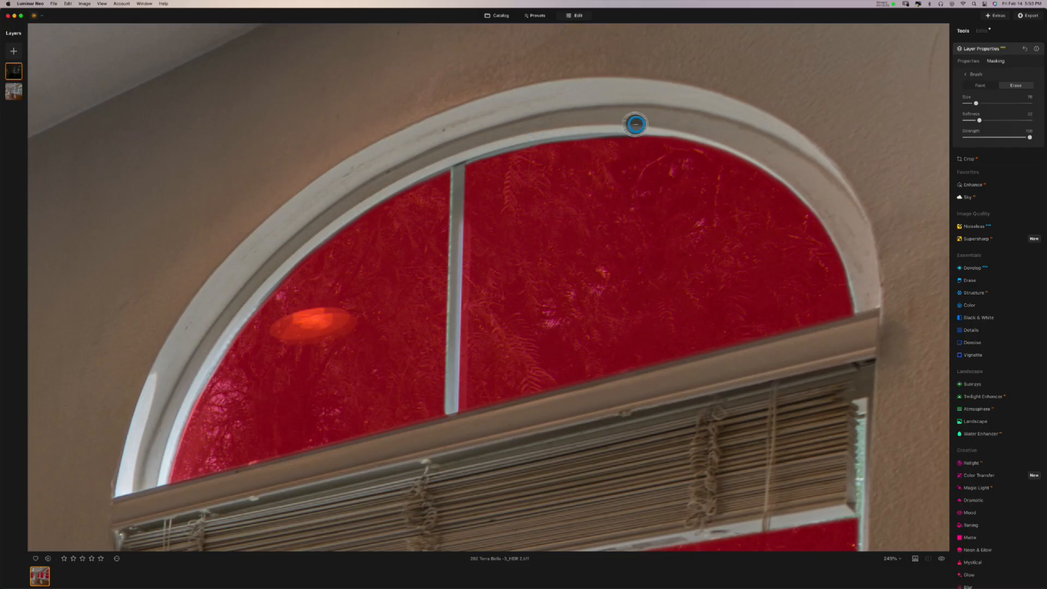
pyautogui.moveTo(661, 126)
pyautogui.mouseDown()
pyautogui.moveTo(746, 149)
pyautogui.moveTo(815, 197)
pyautogui.moveTo(855, 257)
pyautogui.moveTo(868, 323)
pyautogui.moveTo(855, 311)
pyautogui.mouseUp()
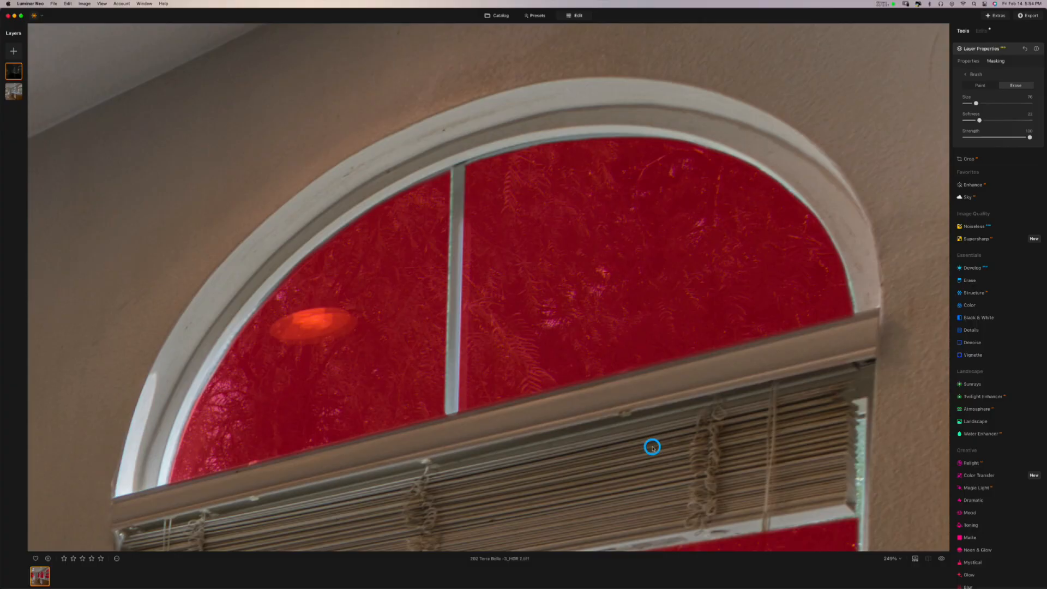
# - Erase the mask spill along the top edge of the blind
pyautogui.moveTo(652, 447); pyautogui.dragTo(692, 252)
pyautogui.moveTo(689, 292); pyautogui.dragTo(630, 329)
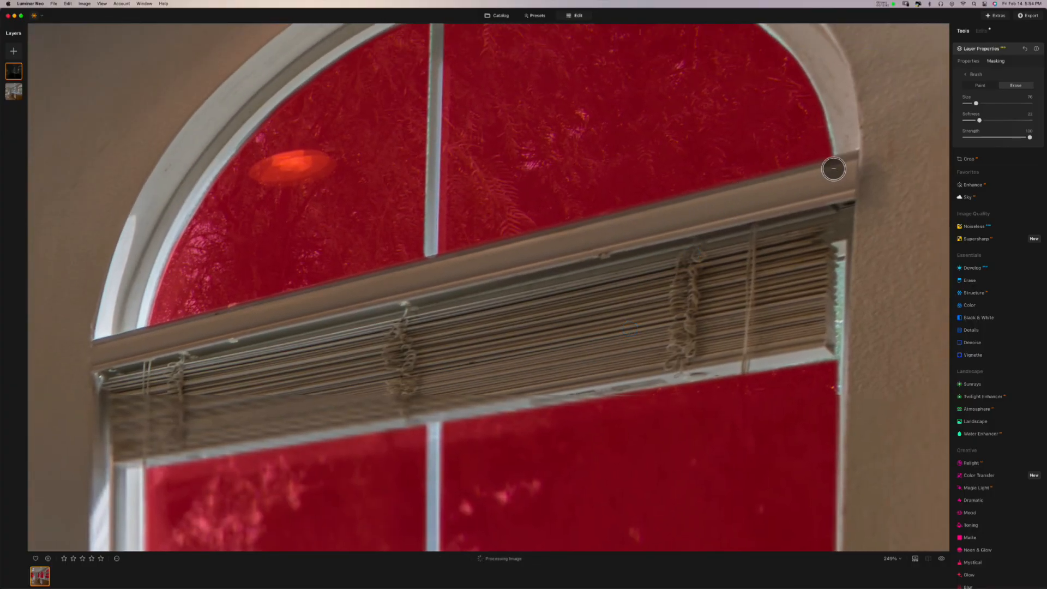
pyautogui.moveTo(835, 168)
pyautogui.mouseDown()
pyautogui.moveTo(452, 311)
pyautogui.moveTo(175, 349)
pyautogui.mouseUp()
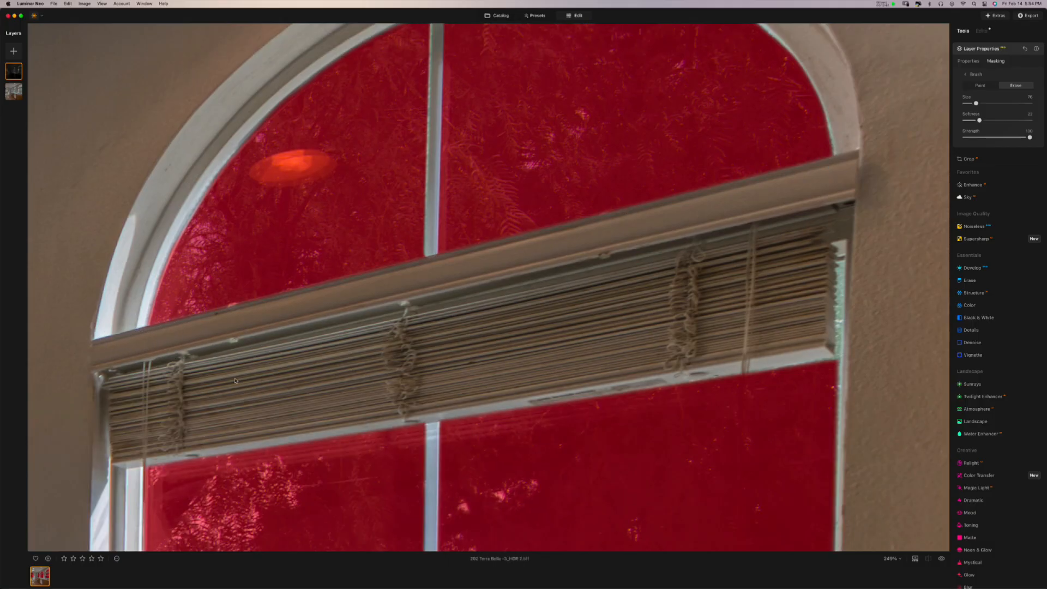
# - Zoom to about 400% on the faucet and erase the mask off its upright base
pyautogui.scroll(-10, 235, 380)
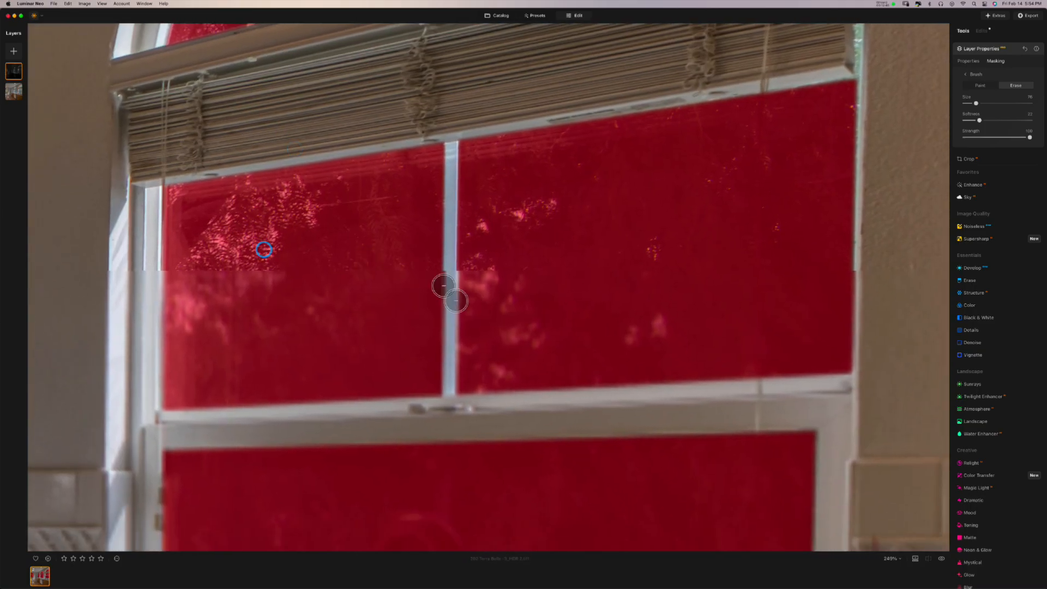
pyautogui.scroll(-5, 456, 301)
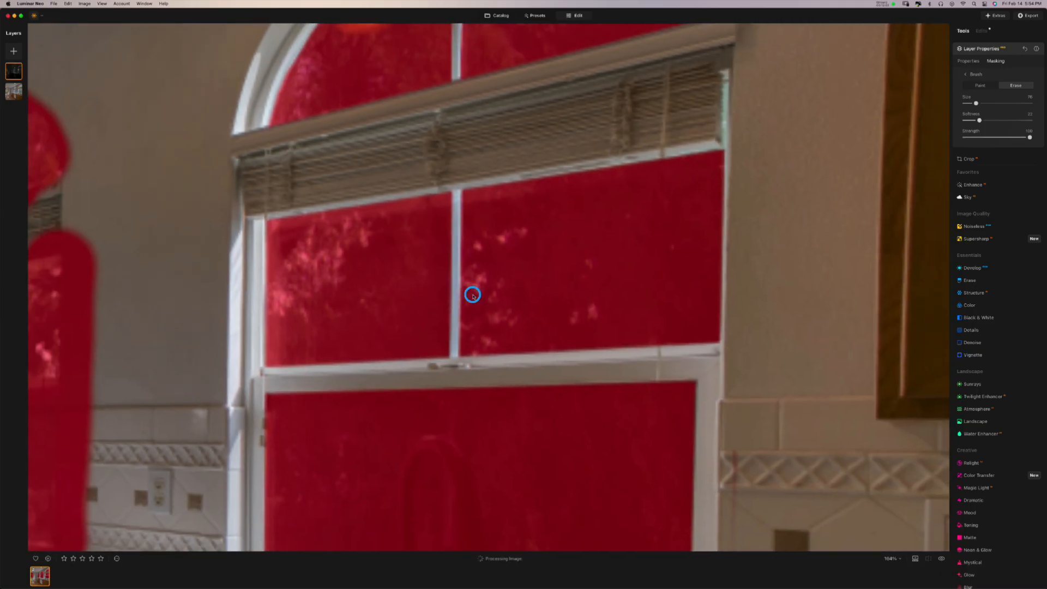
pyautogui.scroll(-5, 472, 295)
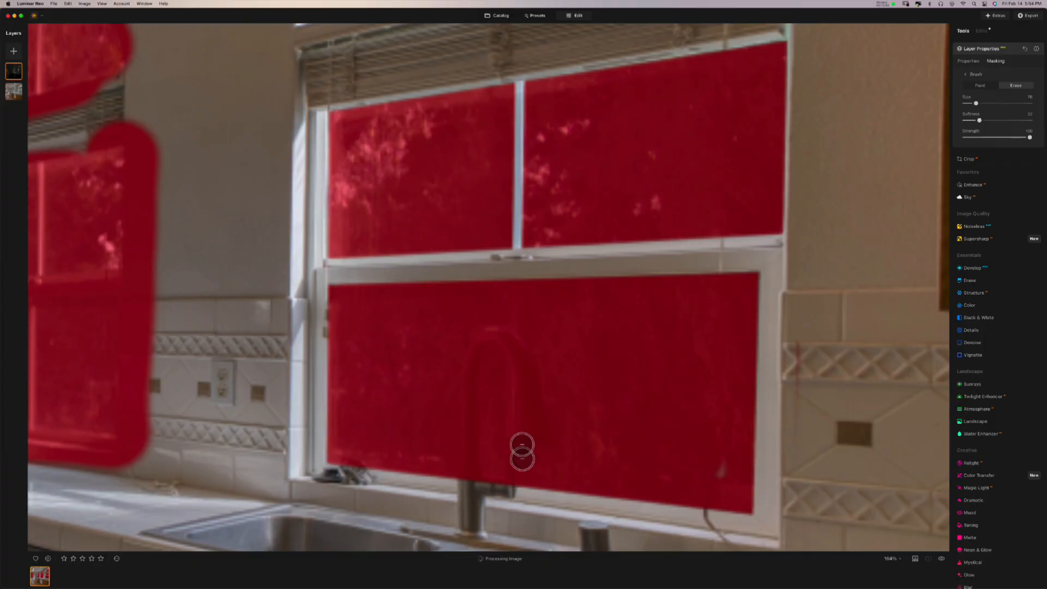
pyautogui.scroll(8, 521, 445)
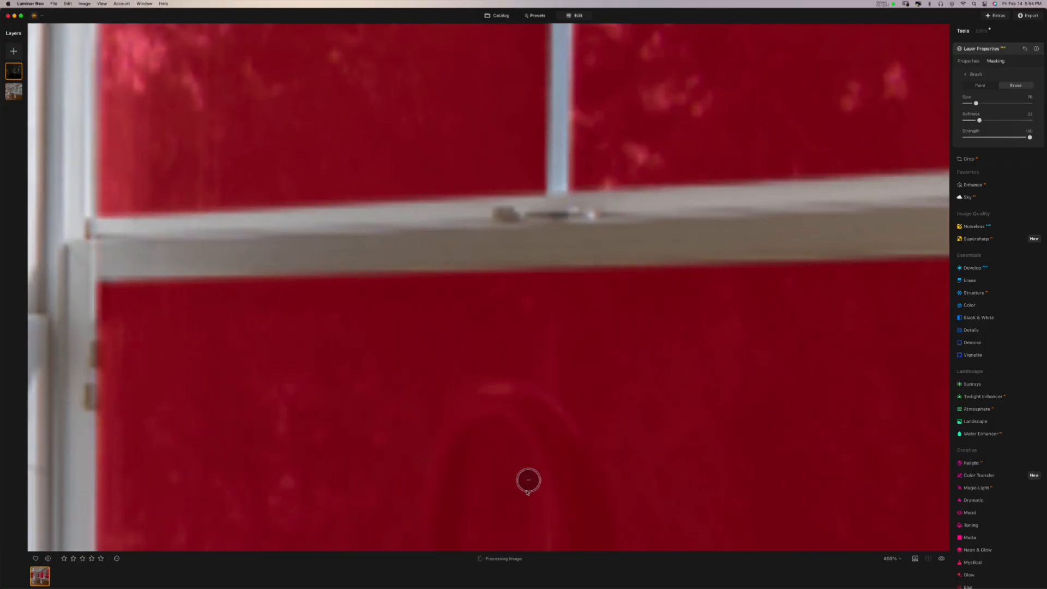
pyautogui.scroll(-5, 528, 480)
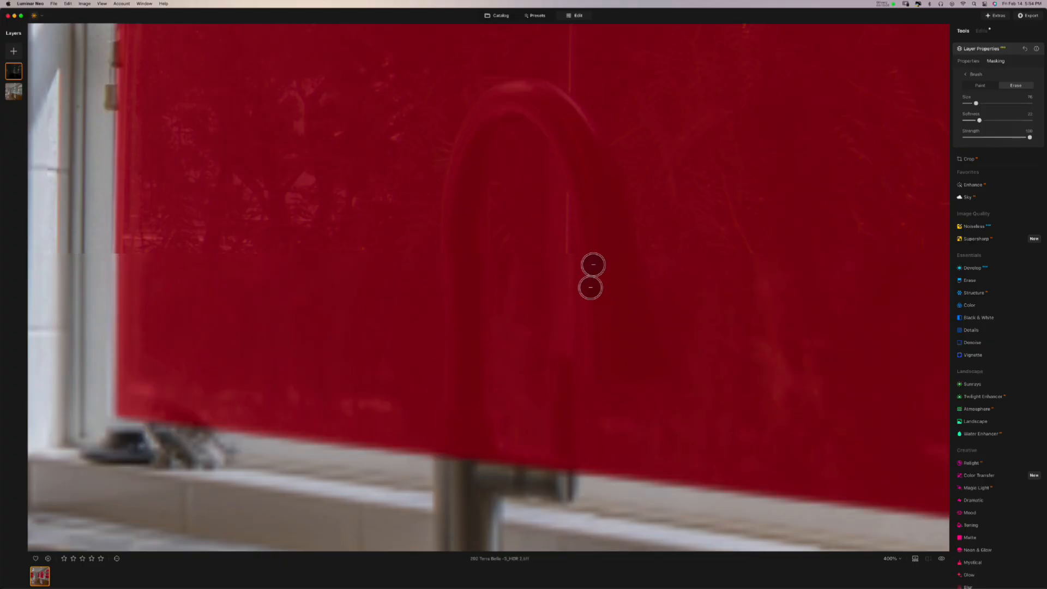
pyautogui.moveTo(554, 346); pyautogui.dragTo(537, 308)
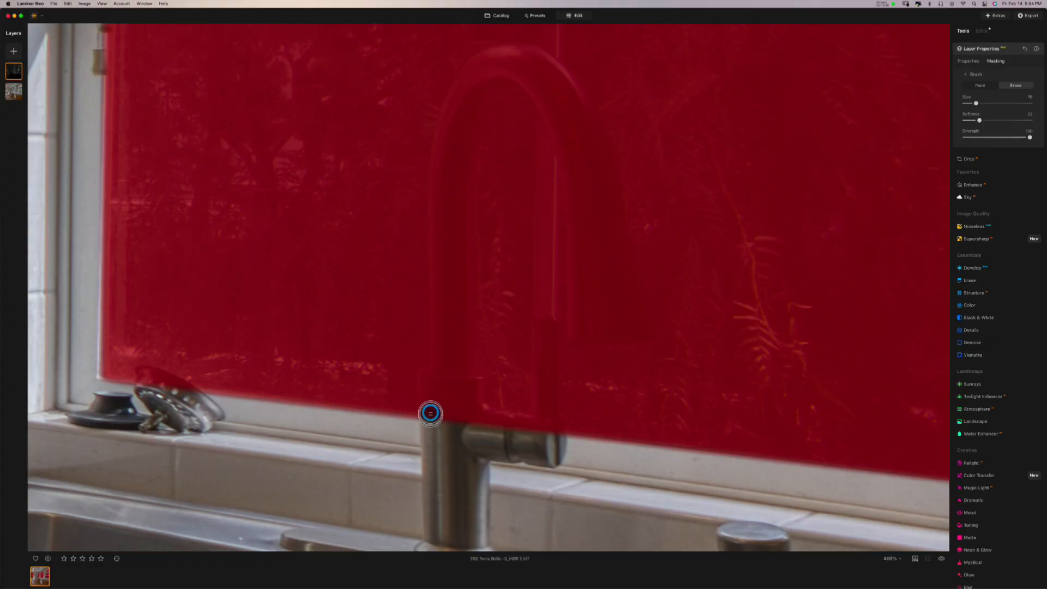
pyautogui.moveTo(430, 413)
pyautogui.mouseDown()
pyautogui.moveTo(431, 380)
pyautogui.moveTo(474, 383)
pyautogui.moveTo(472, 424)
pyautogui.moveTo(456, 399)
pyautogui.moveTo(439, 430)
pyautogui.moveTo(428, 381)
pyautogui.moveTo(431, 416)
pyautogui.moveTo(431, 383)
pyautogui.moveTo(469, 386)
pyautogui.moveTo(475, 442)
pyautogui.moveTo(555, 437)
pyautogui.moveTo(517, 425)
pyautogui.moveTo(457, 430)
pyautogui.moveTo(498, 424)
pyautogui.moveTo(474, 418)
pyautogui.moveTo(529, 432)
pyautogui.moveTo(552, 415)
pyautogui.moveTo(519, 430)
pyautogui.moveTo(555, 442)
pyautogui.mouseUp()
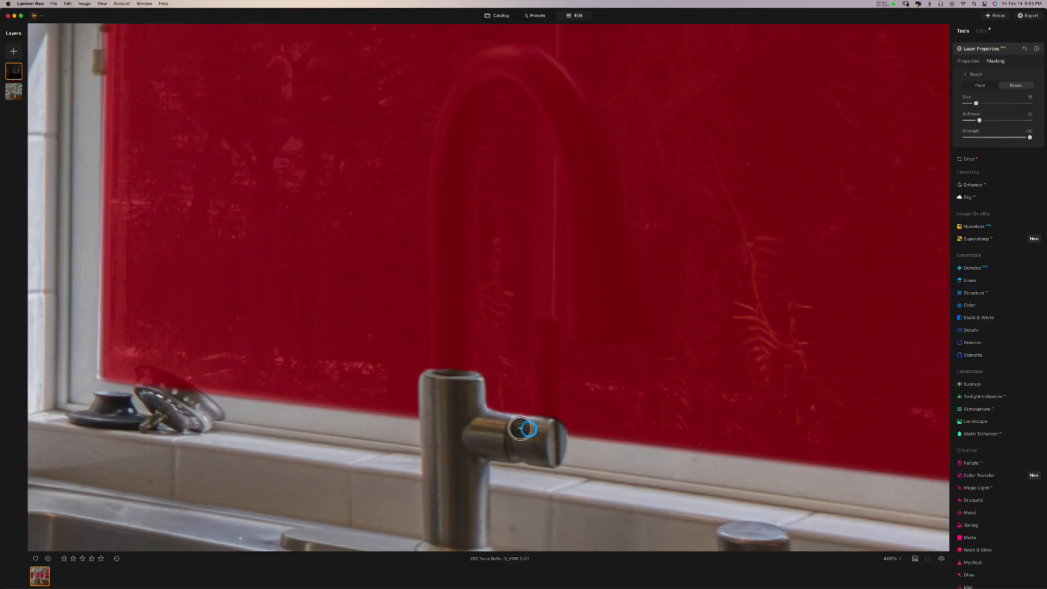
# - Erase the mask off the faucet handle and up along the faucet neck
pyautogui.moveTo(521, 428); pyautogui.dragTo(468, 417)
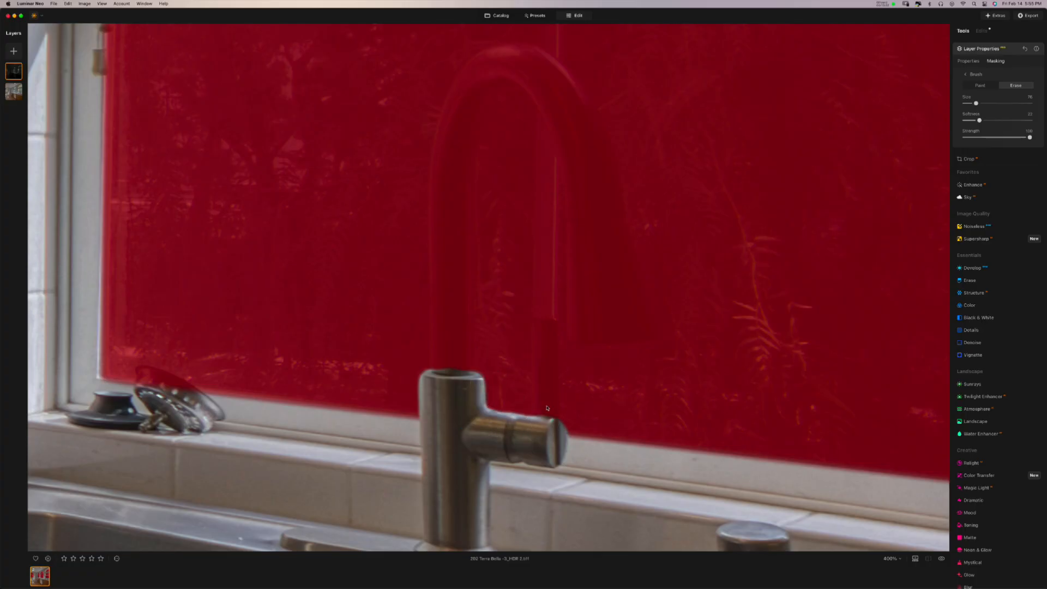
pyautogui.scroll(6, 547, 408)
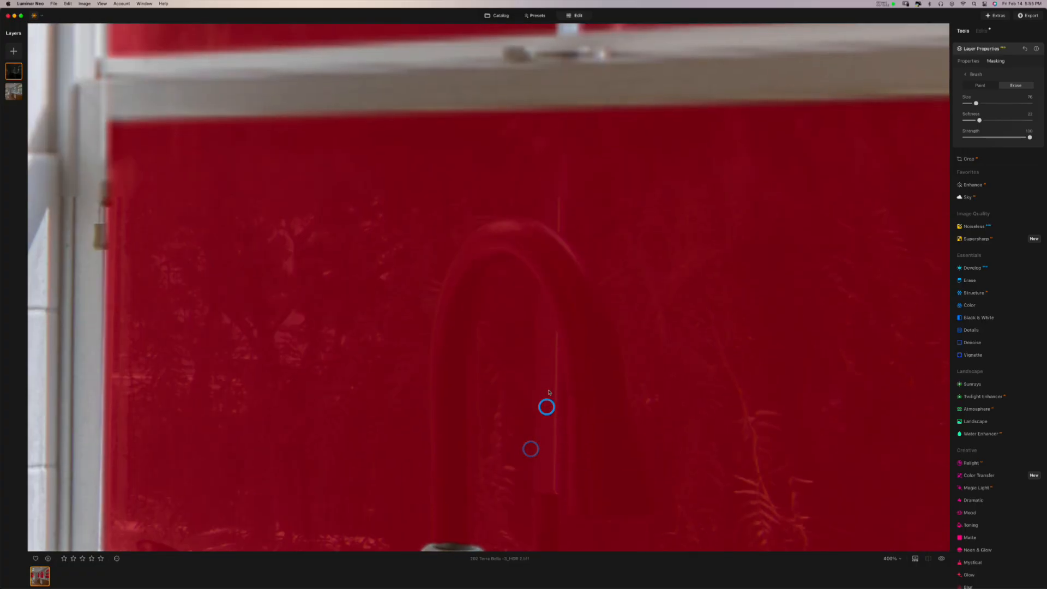
pyautogui.moveTo(547, 407)
pyautogui.mouseDown()
pyautogui.moveTo(580, 153)
pyautogui.moveTo(551, 114)
pyautogui.mouseUp()
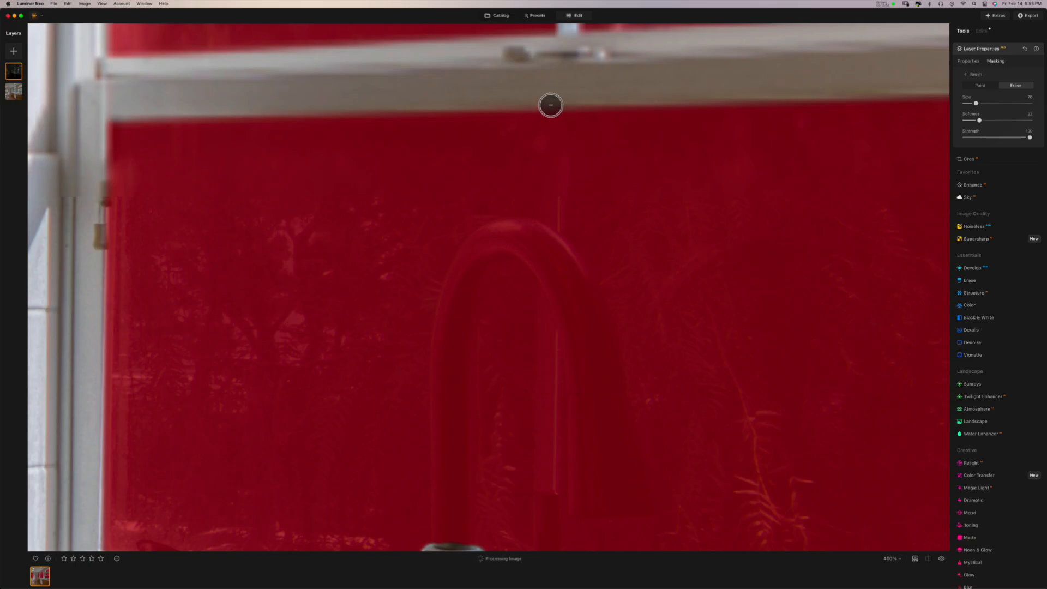
# - Erase a straight strip down the vertical window divider from the frame top to the faucet
pyautogui.scroll(-1, 549, 107)
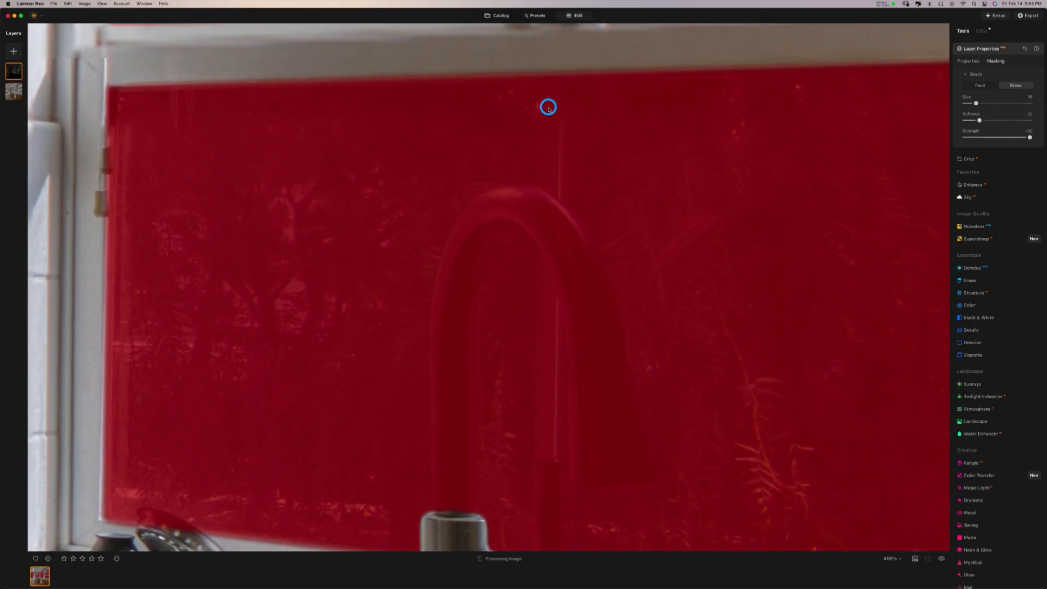
pyautogui.scroll(-1, 548, 98)
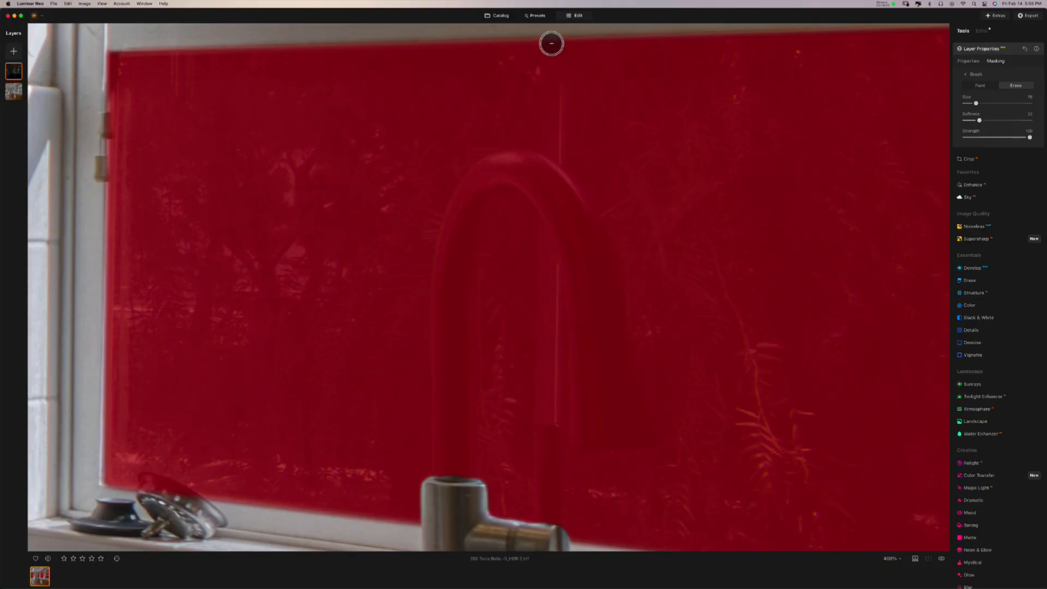
pyautogui.click(551, 44)
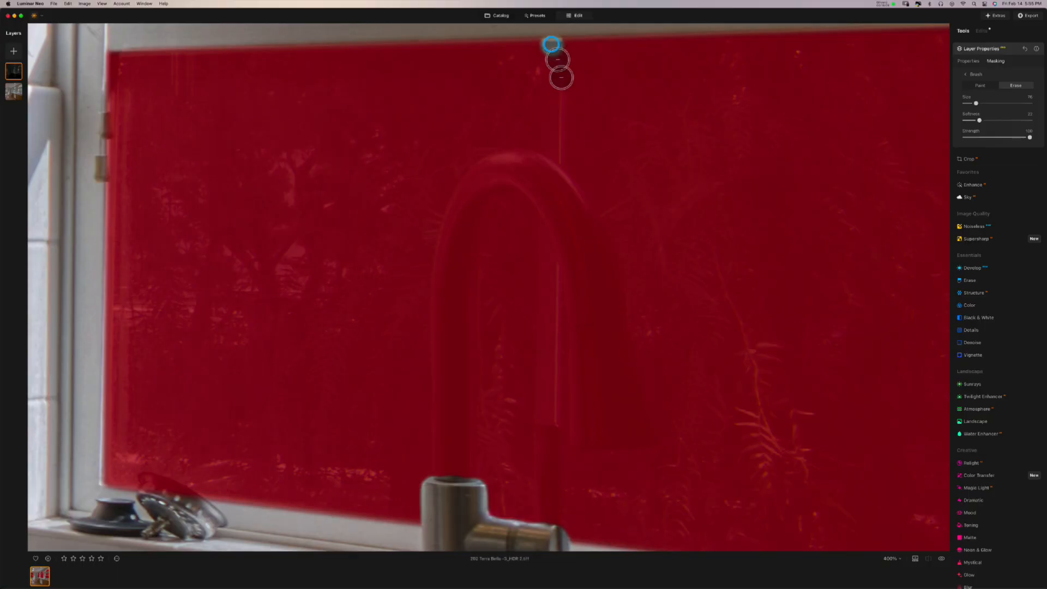
pyautogui.keyDown('shift'); pyautogui.click(547, 527); pyautogui.keyUp('shift')
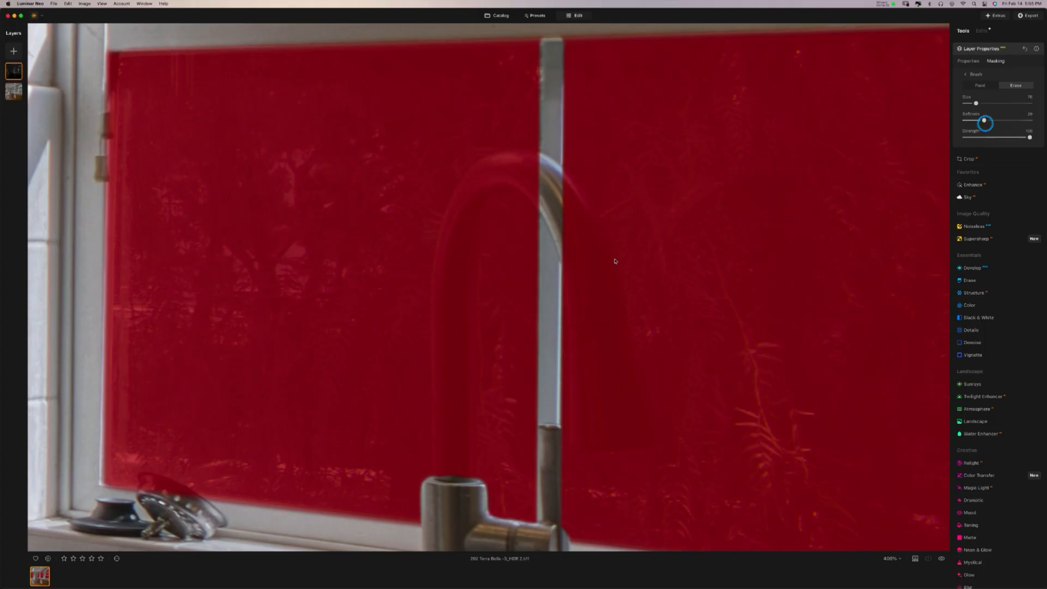
# - Erase the mask from the faucet's curved neck, spout, spray head and arch, resizing the brush as needed
pyautogui.moveTo(559, 210); pyautogui.dragTo(554, 180)
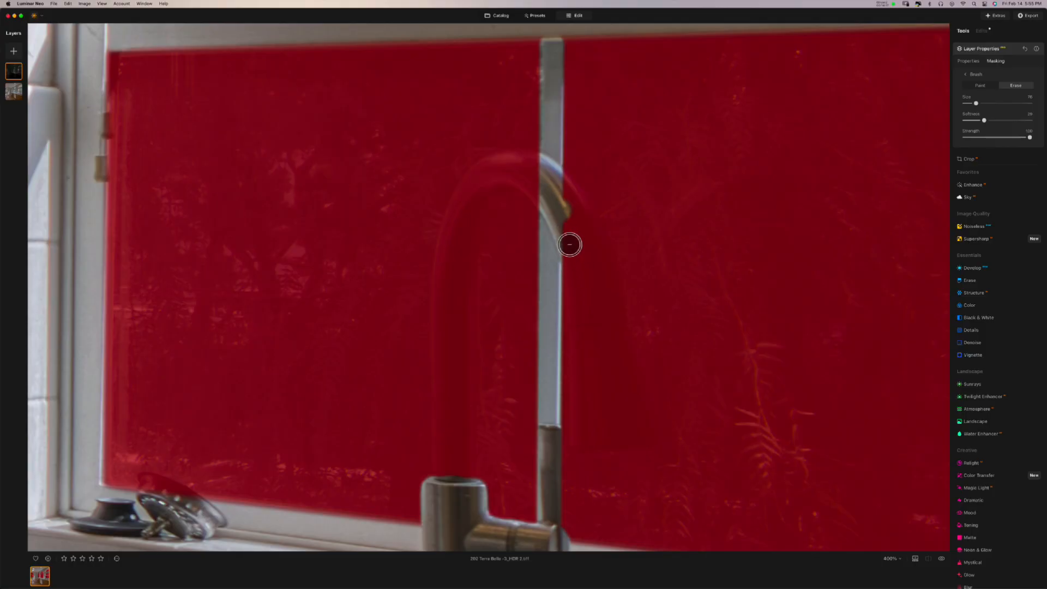
pyautogui.moveTo(568, 250); pyautogui.dragTo(583, 349)
pyautogui.moveTo(582, 371)
pyautogui.mouseDown()
pyautogui.moveTo(582, 436)
pyautogui.moveTo(641, 434)
pyautogui.moveTo(596, 425)
pyautogui.moveTo(586, 257)
pyautogui.moveTo(563, 208)
pyautogui.moveTo(568, 232)
pyautogui.moveTo(561, 187)
pyautogui.moveTo(600, 273)
pyautogui.moveTo(616, 427)
pyautogui.moveTo(637, 429)
pyautogui.moveTo(611, 314)
pyautogui.mouseUp()
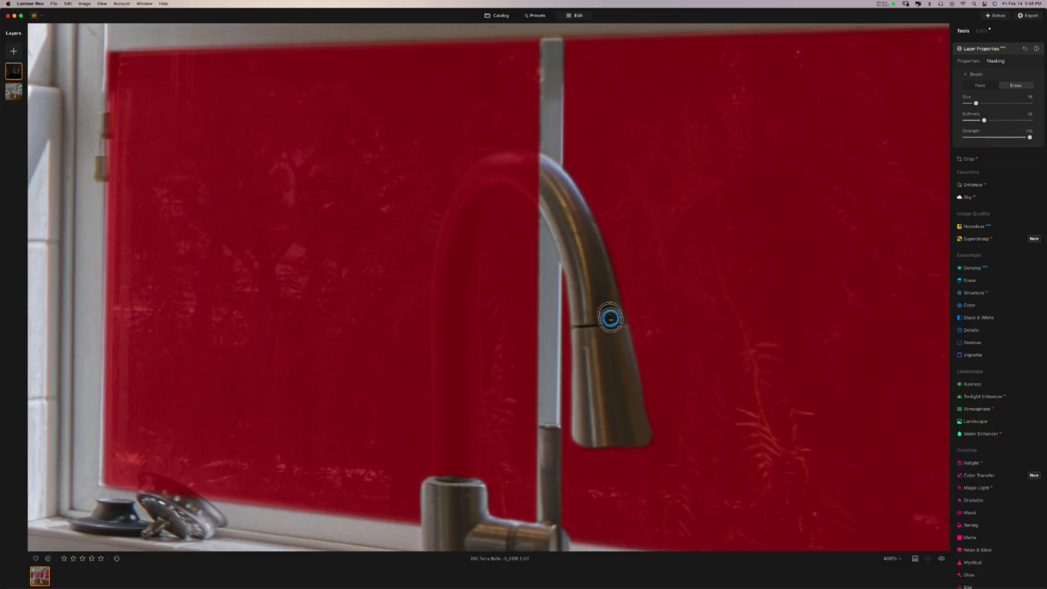
pyautogui.moveTo(605, 304)
pyautogui.mouseDown()
pyautogui.moveTo(635, 427)
pyautogui.moveTo(606, 313)
pyautogui.mouseUp()
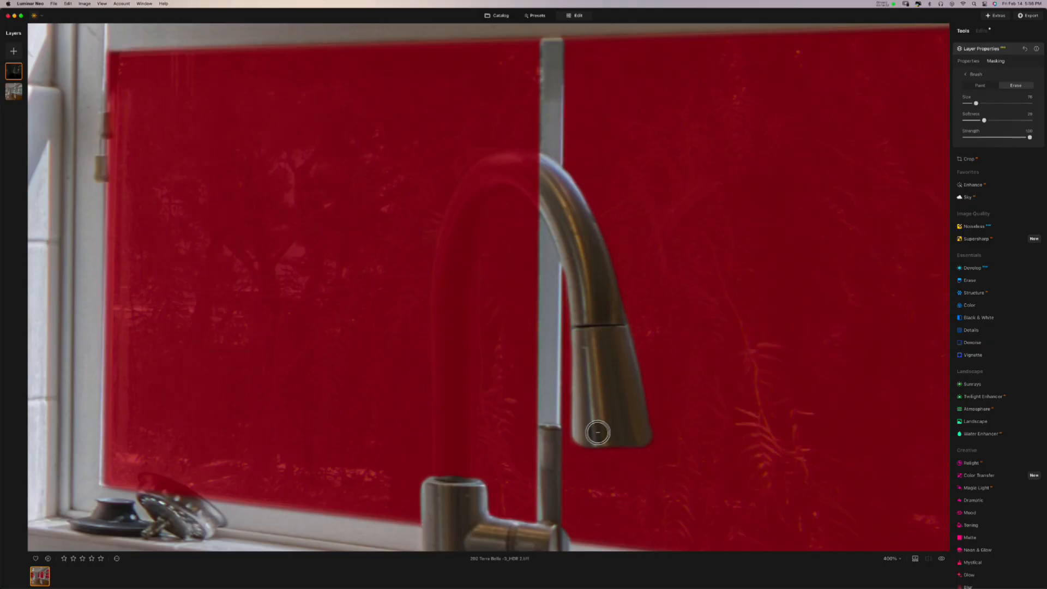
pyautogui.moveTo(599, 431)
pyautogui.mouseDown()
pyautogui.moveTo(637, 425)
pyautogui.moveTo(613, 322)
pyautogui.moveTo(567, 298)
pyautogui.mouseUp()
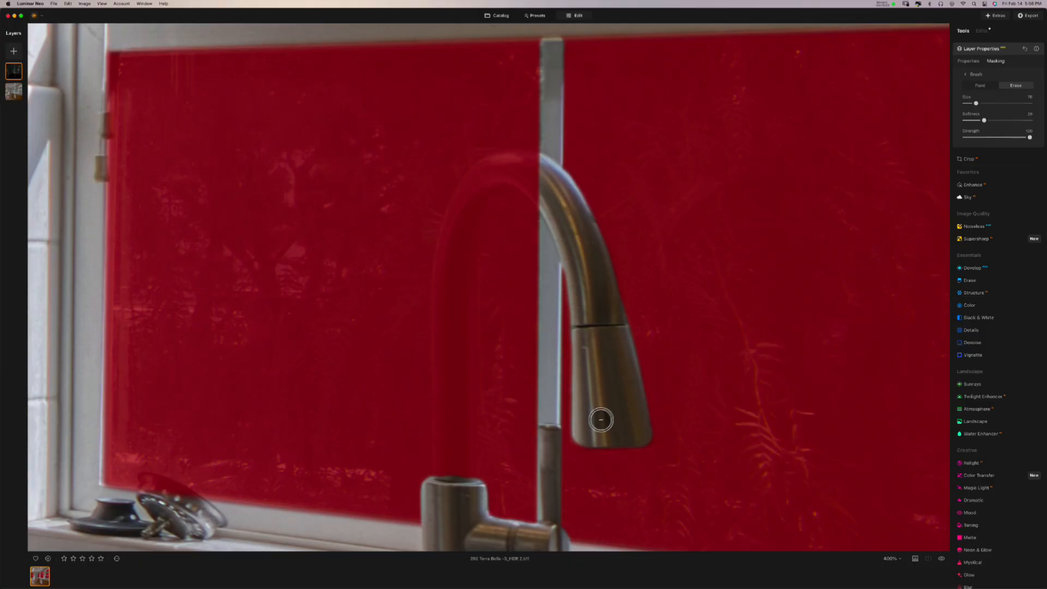
pyautogui.press('[')
pyautogui.press('[')
pyautogui.press('[')
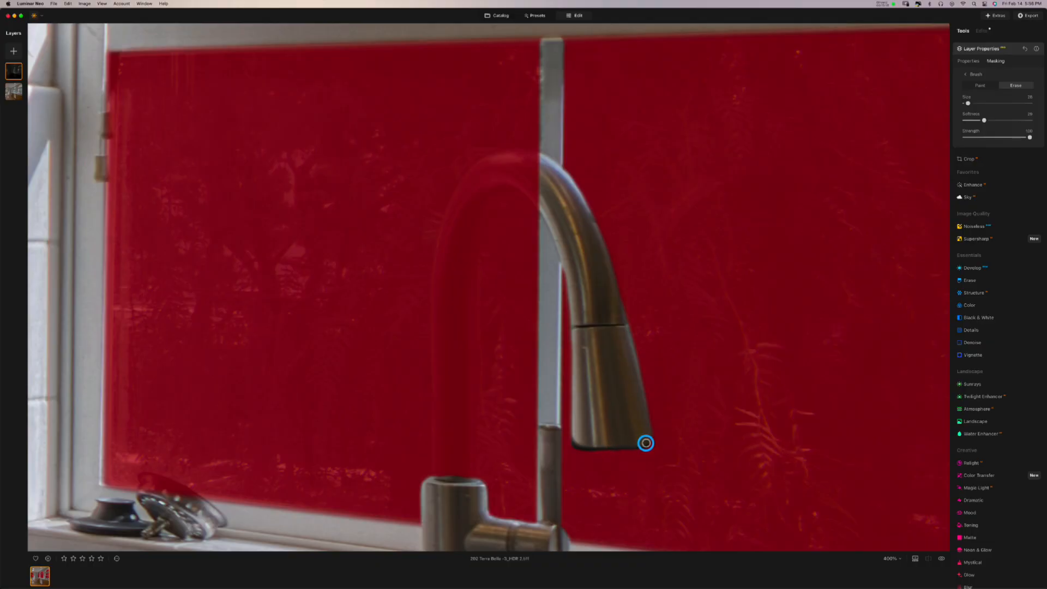
pyautogui.moveTo(646, 430); pyautogui.dragTo(643, 426)
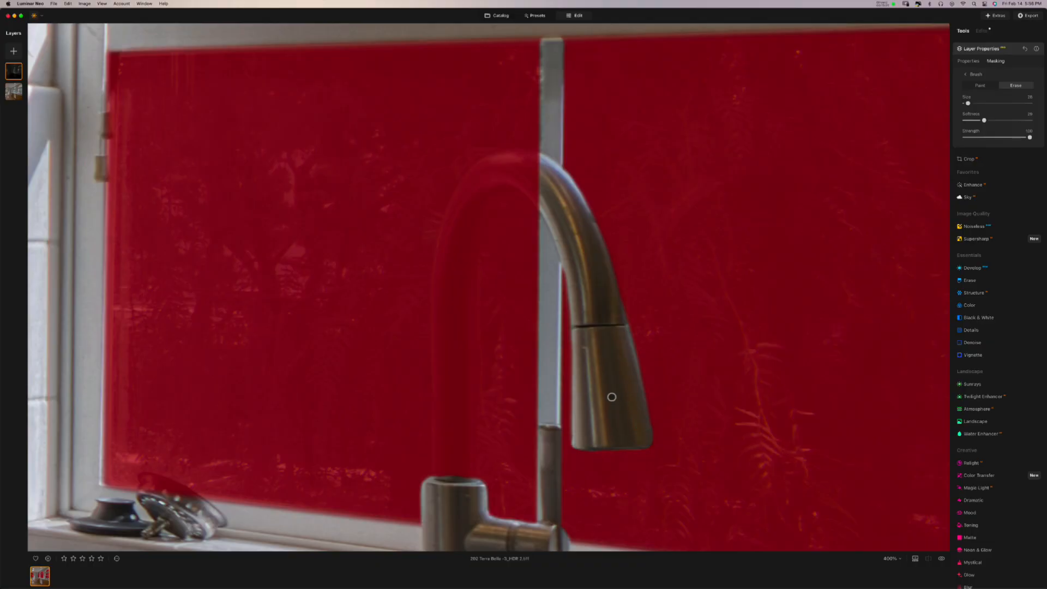
pyautogui.press(']')
pyautogui.press(']')
pyautogui.press(']')
pyautogui.press(']')
pyautogui.press(']')
pyautogui.moveTo(535, 168)
pyautogui.mouseDown()
pyautogui.moveTo(470, 187)
pyautogui.moveTo(453, 264)
pyautogui.moveTo(464, 293)
pyautogui.moveTo(468, 223)
pyautogui.moveTo(497, 179)
pyautogui.moveTo(524, 176)
pyautogui.moveTo(549, 200)
pyautogui.moveTo(533, 180)
pyautogui.moveTo(554, 210)
pyautogui.moveTo(543, 189)
pyautogui.moveTo(525, 177)
pyautogui.moveTo(554, 210)
pyautogui.moveTo(506, 174)
pyautogui.moveTo(465, 215)
pyautogui.moveTo(444, 280)
pyautogui.moveTo(465, 202)
pyautogui.moveTo(441, 257)
pyautogui.moveTo(447, 373)
pyautogui.mouseUp()
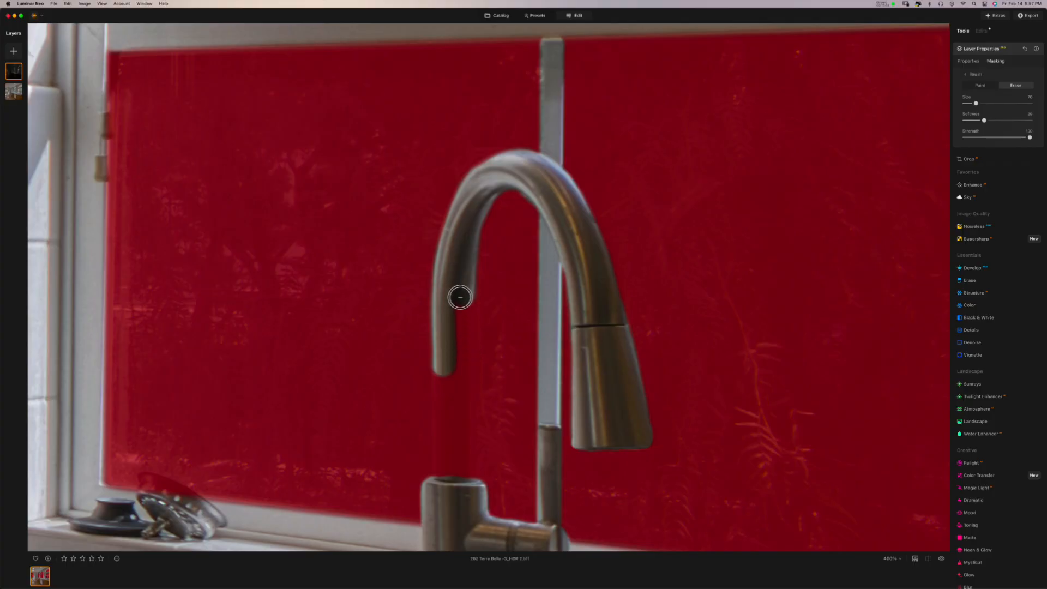
# - Erase straight lines down and up the faucet's vertical pipe to its base
pyautogui.click(462, 298)
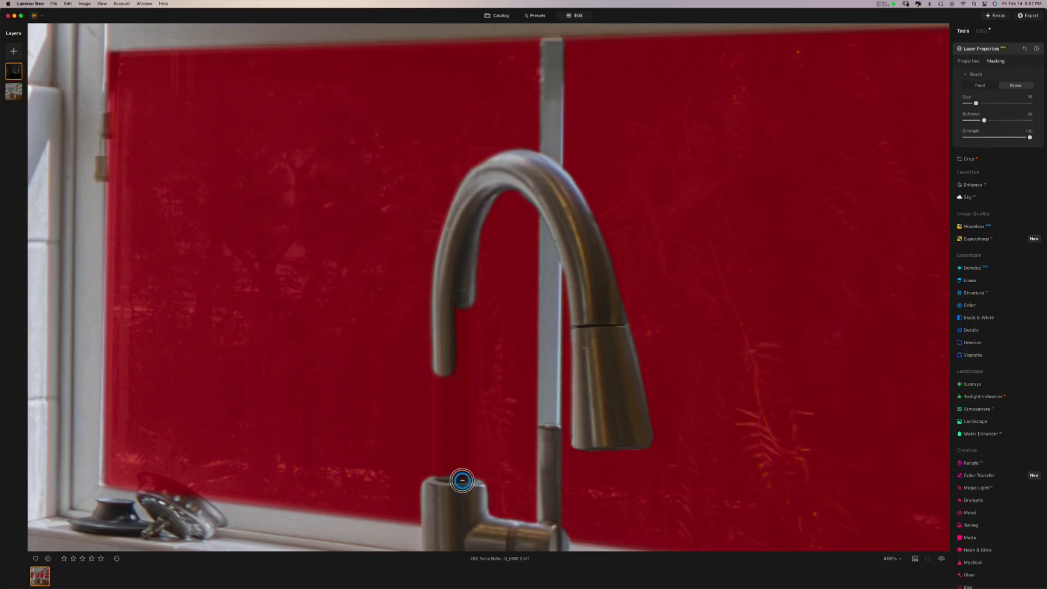
pyautogui.keyDown('shift'); pyautogui.click(462, 481); pyautogui.keyUp('shift')
pyautogui.click(445, 476)
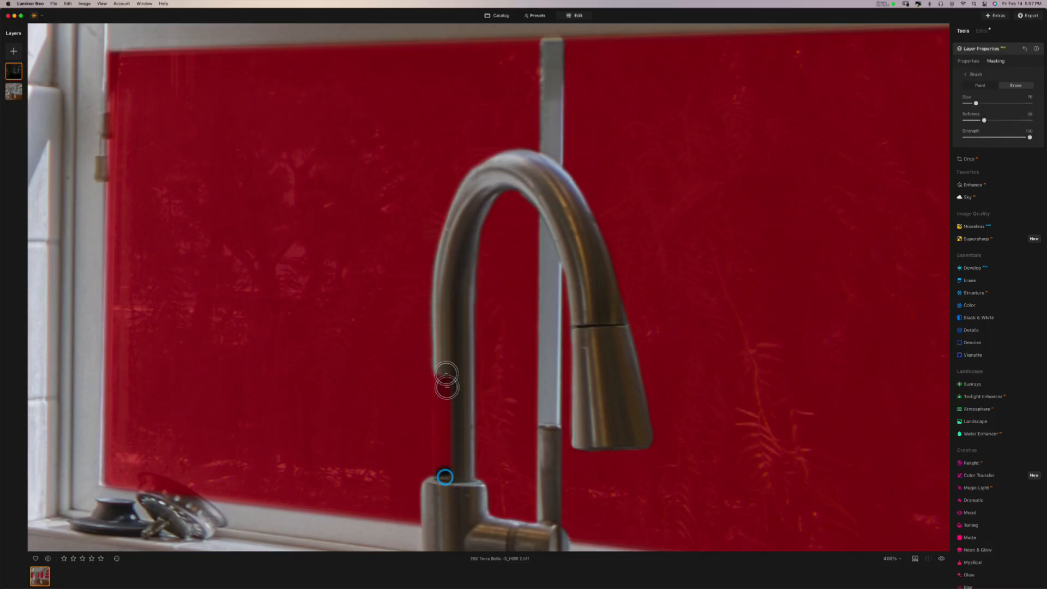
pyautogui.keyDown('shift'); pyautogui.click(444, 300); pyautogui.keyUp('shift')
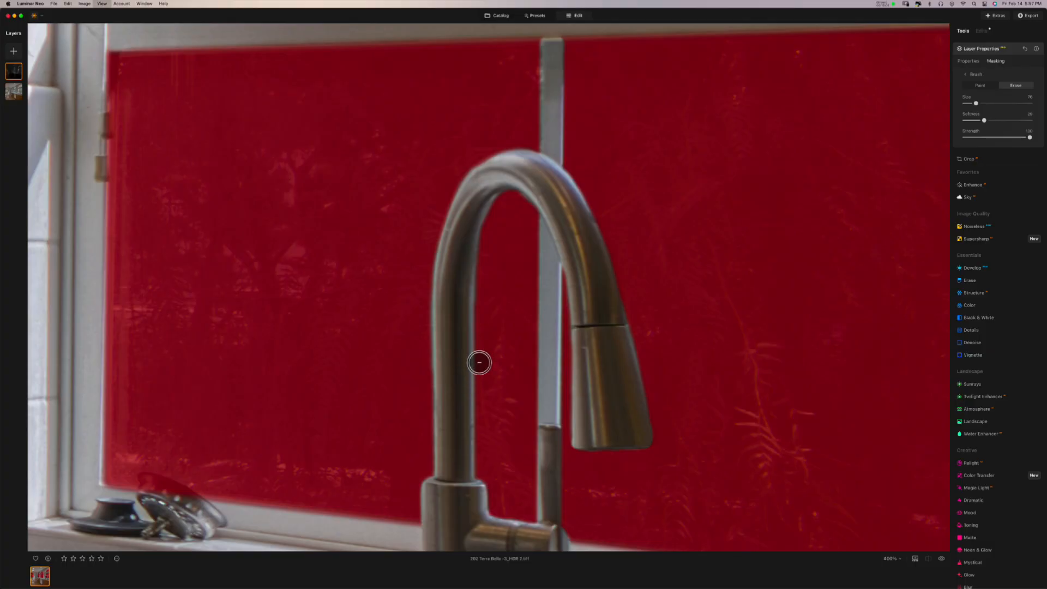
pyautogui.press('super+minus')
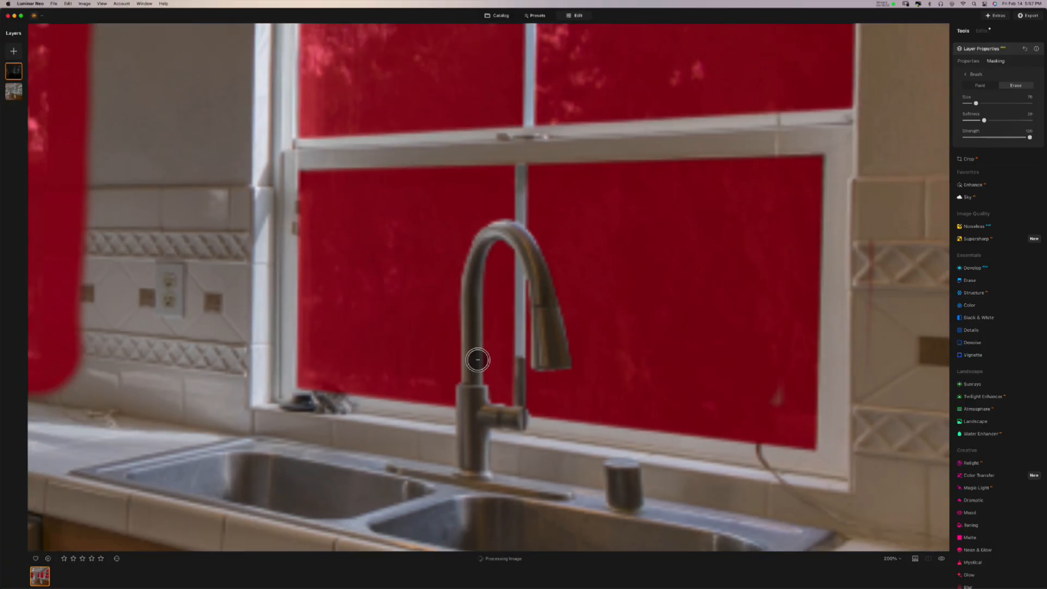
# - Fit the whole kitchen in view, hide the red mask overlay, and show the layer's Edits list
pyautogui.press('super+minus')
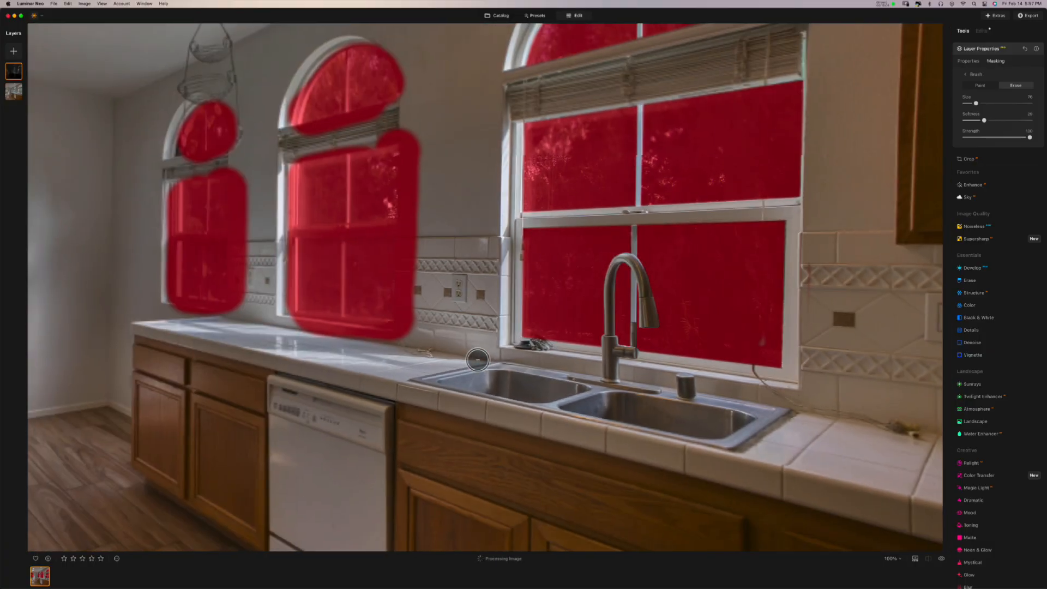
pyautogui.press('super+minus')
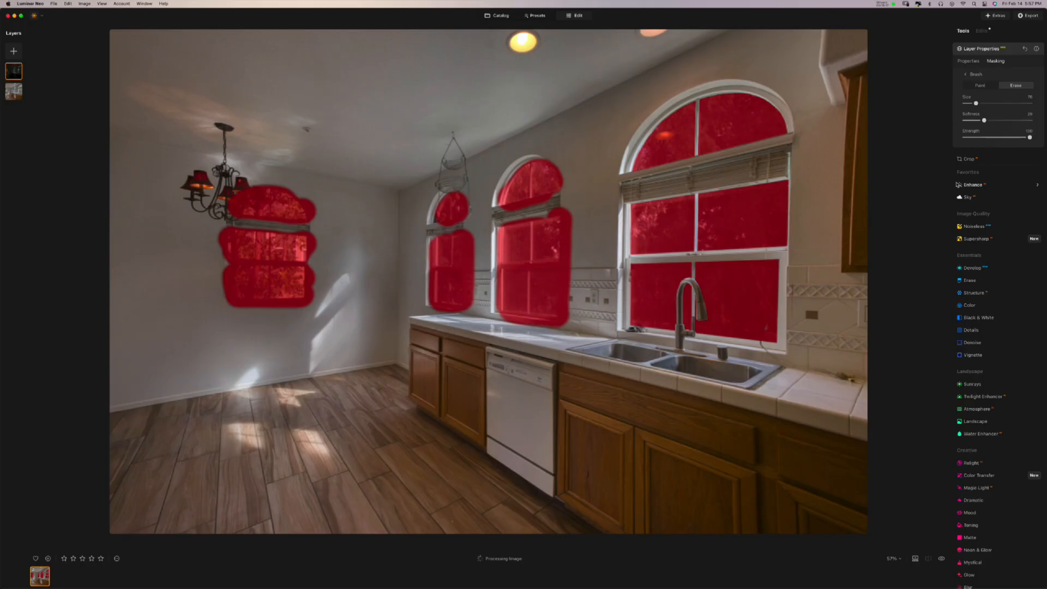
pyautogui.click(966, 61)
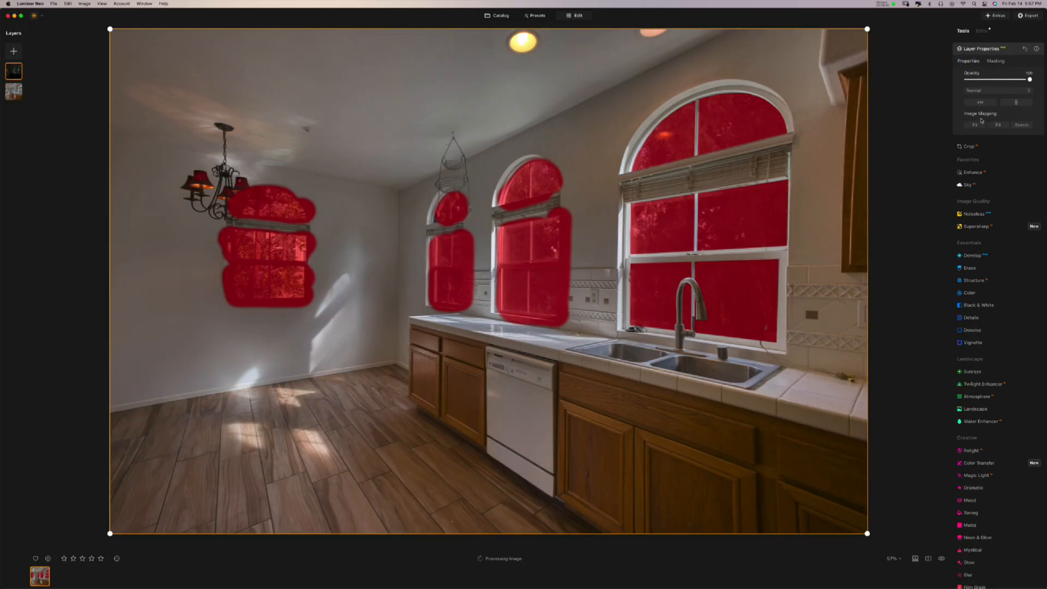
pyautogui.click(991, 62)
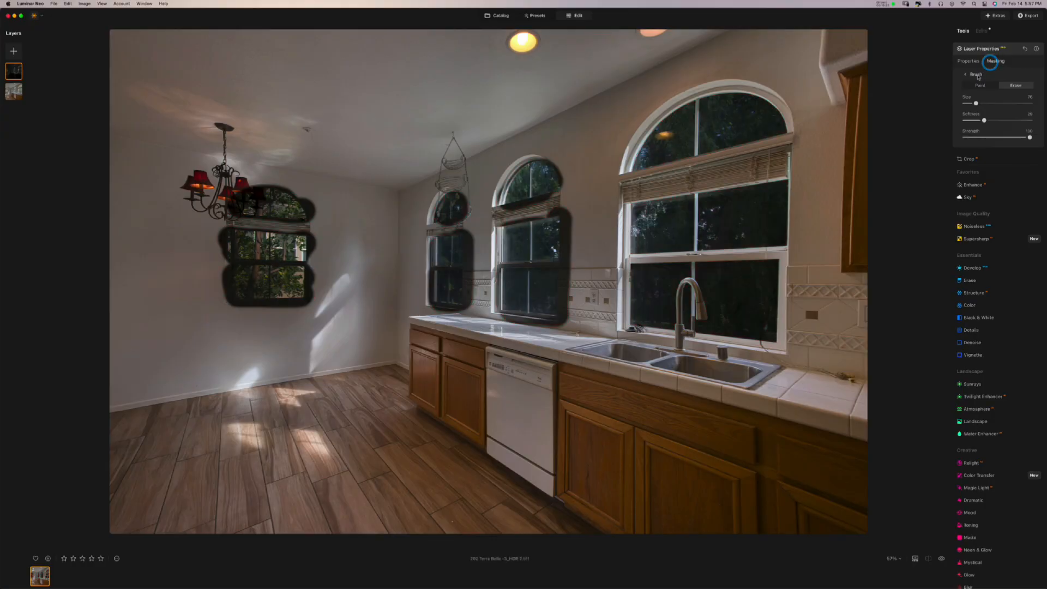
pyautogui.click(975, 74)
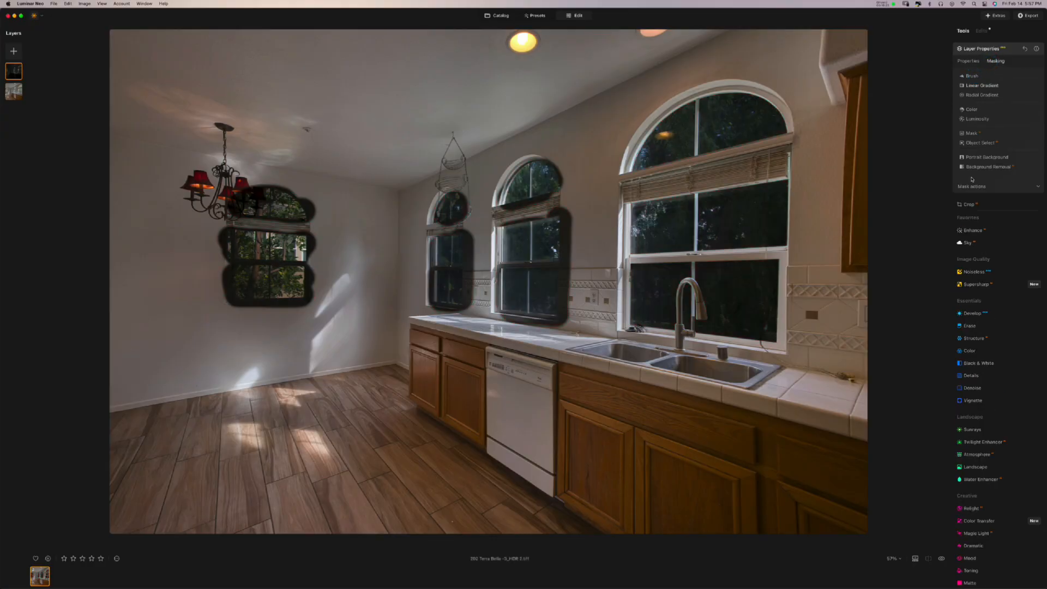
pyautogui.click(970, 185)
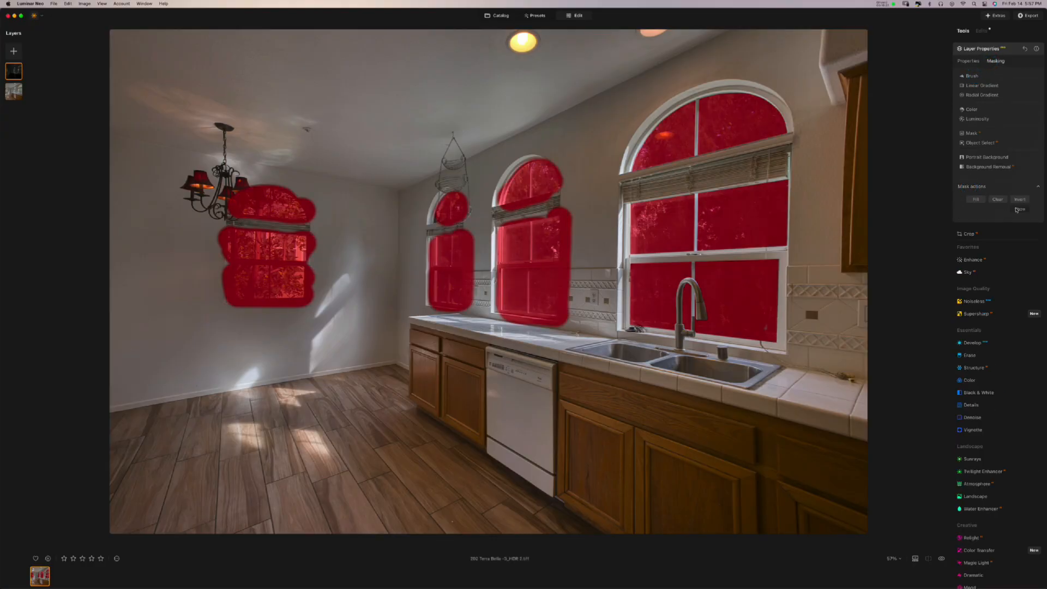
pyautogui.click(1020, 209)
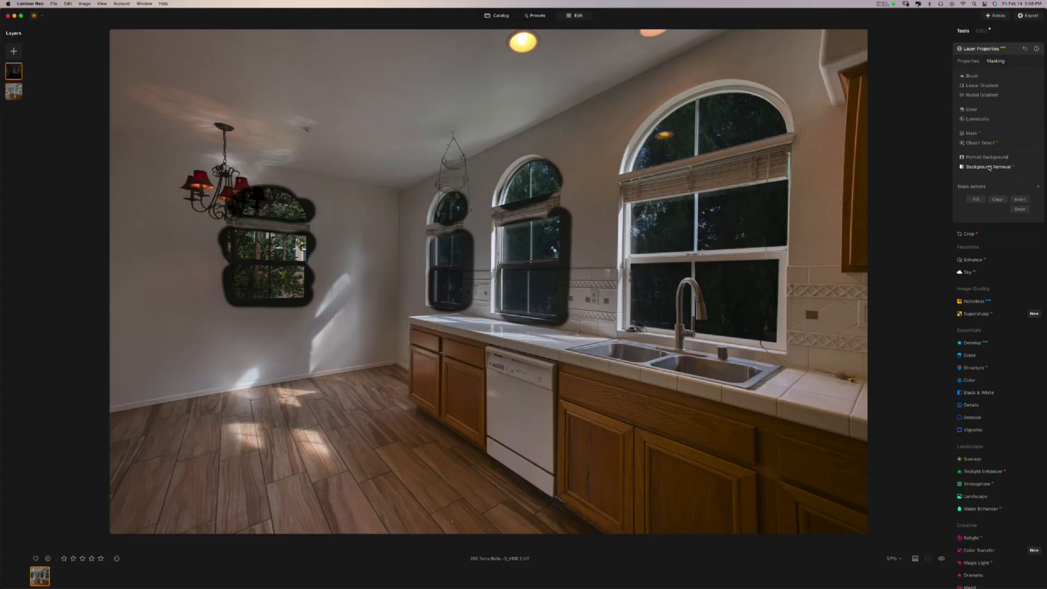
pyautogui.click(982, 50)
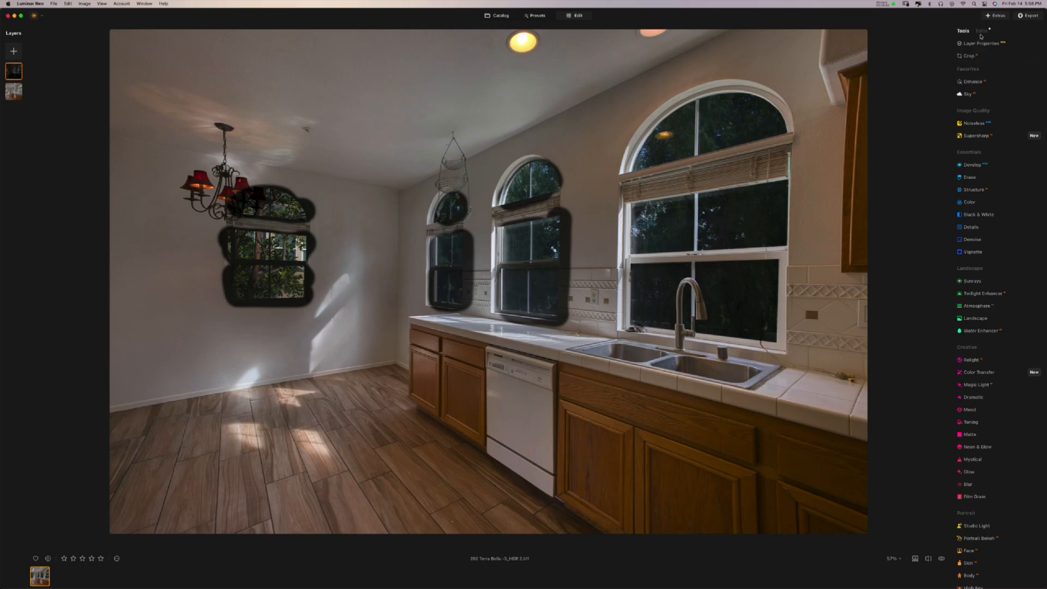
pyautogui.click(981, 32)
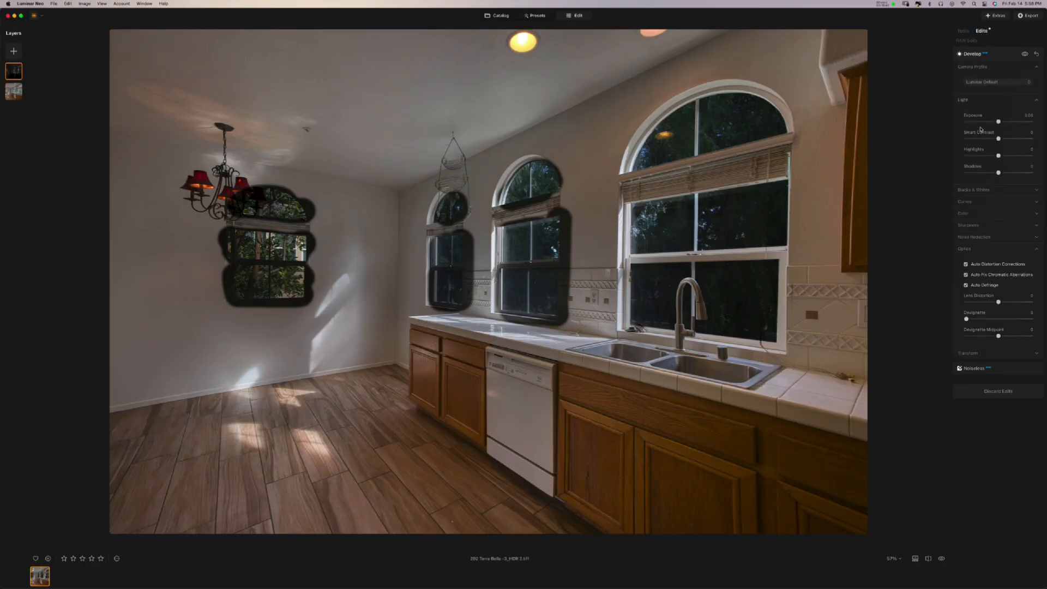
# - Expand Develop Curves, shift the midpoint to lift midtones, pull in the white point and raise the black point
pyautogui.click(980, 204)
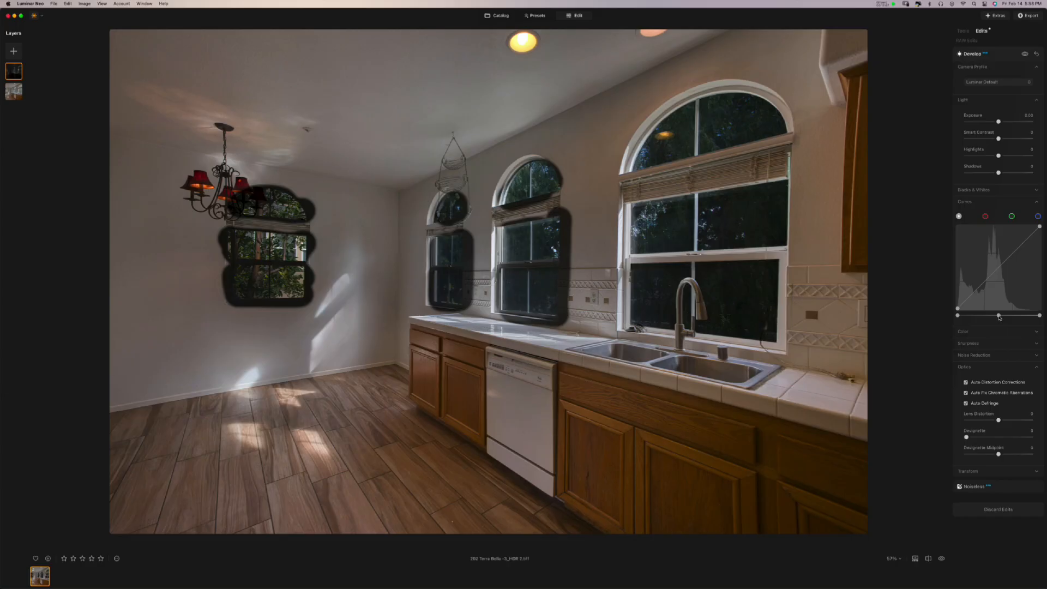
pyautogui.moveTo(998, 316); pyautogui.dragTo(987, 316)
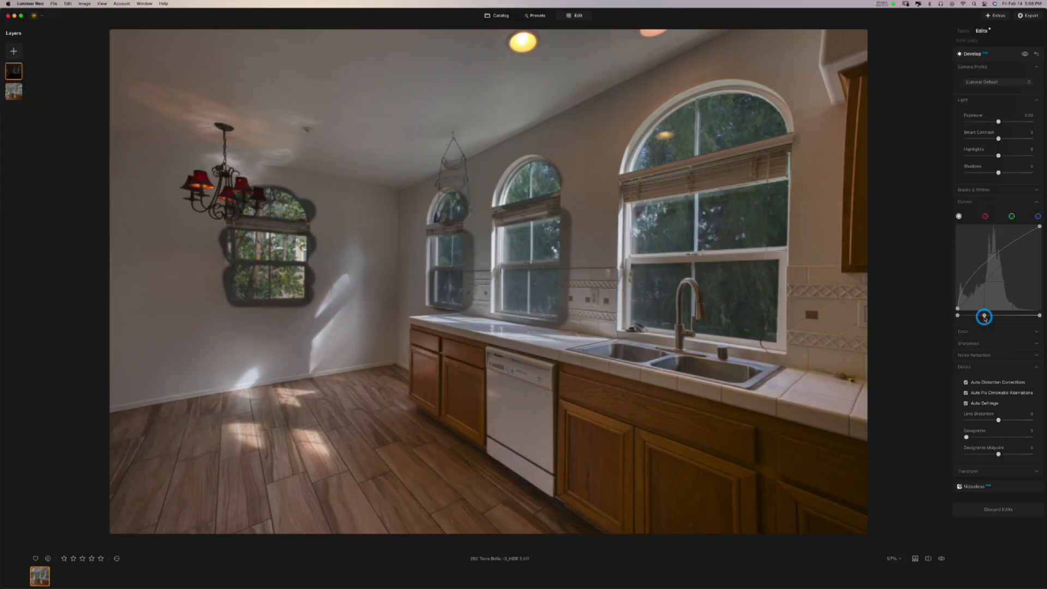
pyautogui.moveTo(985, 318); pyautogui.dragTo(1005, 318)
pyautogui.click(980, 317)
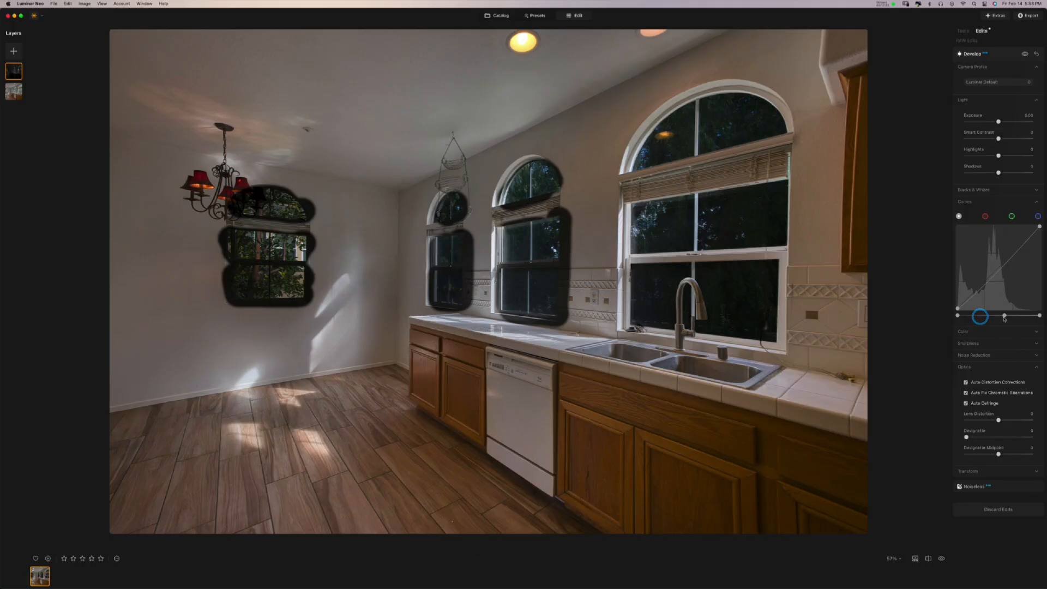
pyautogui.moveTo(1005, 318); pyautogui.dragTo(985, 319)
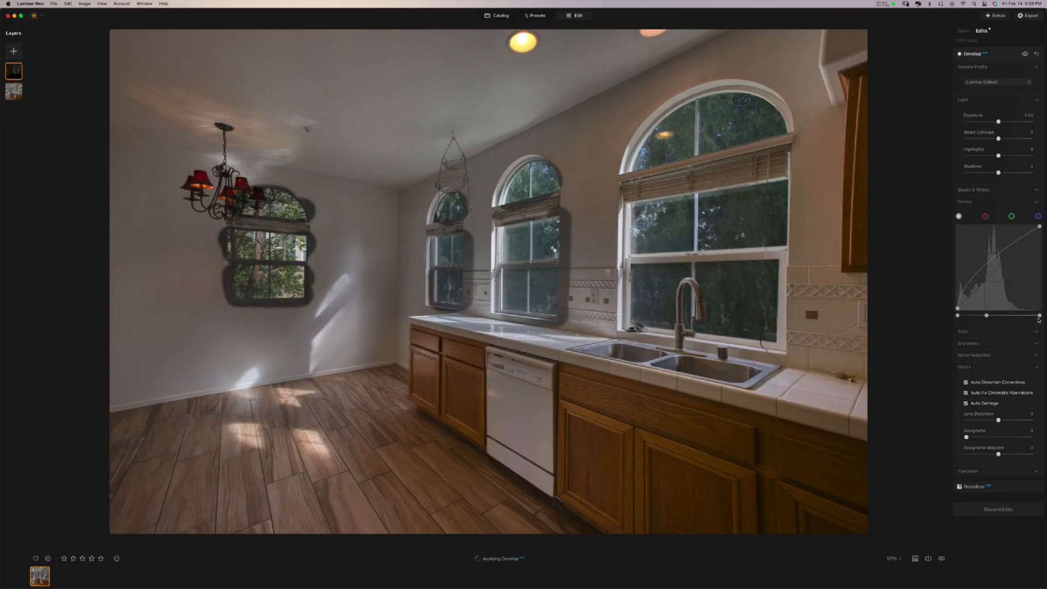
pyautogui.moveTo(1038, 316); pyautogui.dragTo(1029, 318)
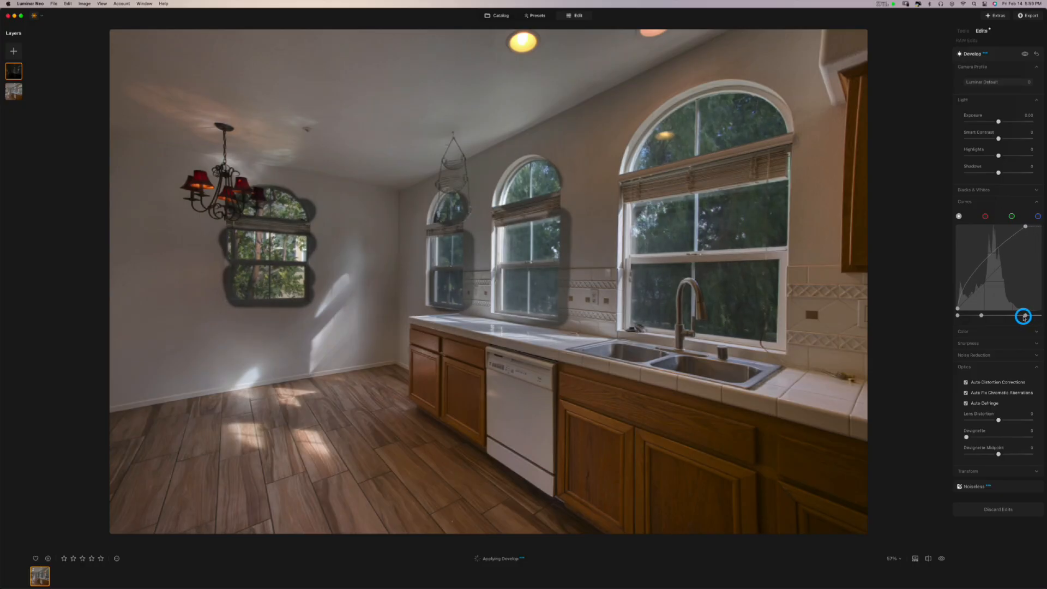
pyautogui.click(957, 316)
pyautogui.moveTo(959, 316); pyautogui.dragTo(961, 318)
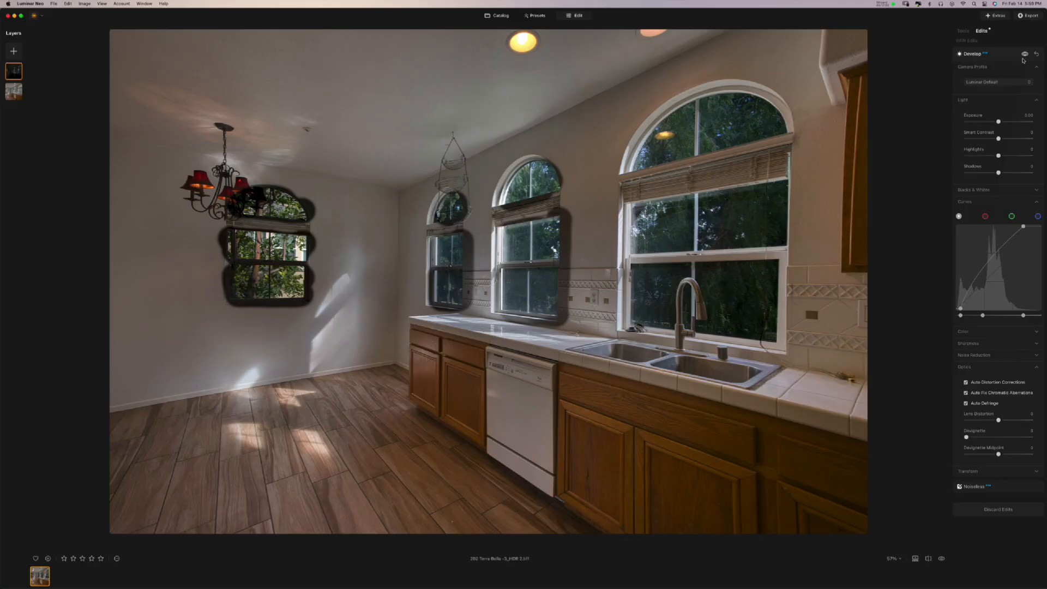
# - Compare the Develop edit by toggling it off and on and previewing the original photo
pyautogui.click(1025, 55)
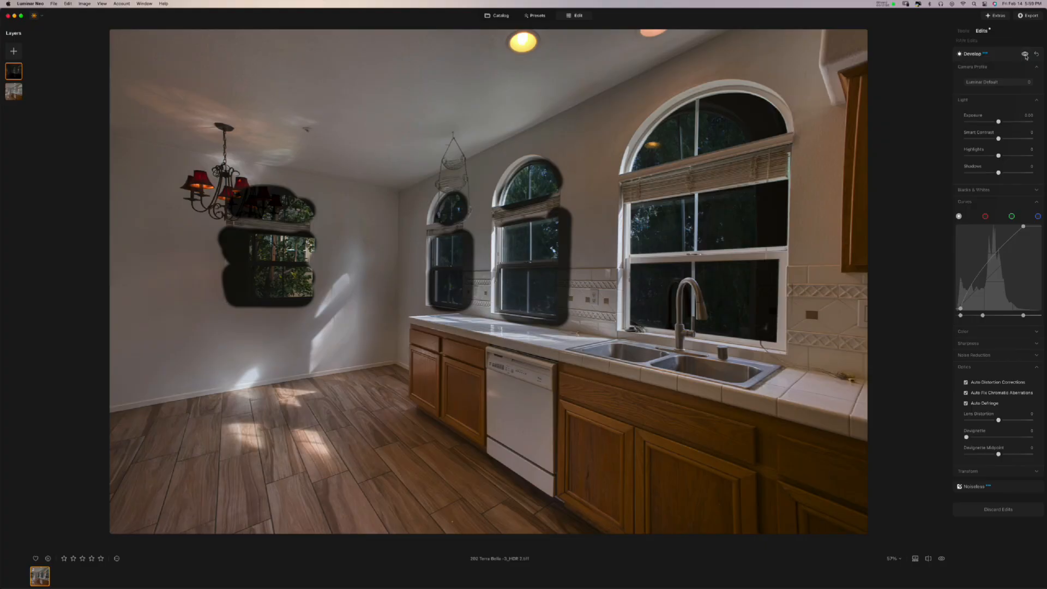
pyautogui.click(1025, 55)
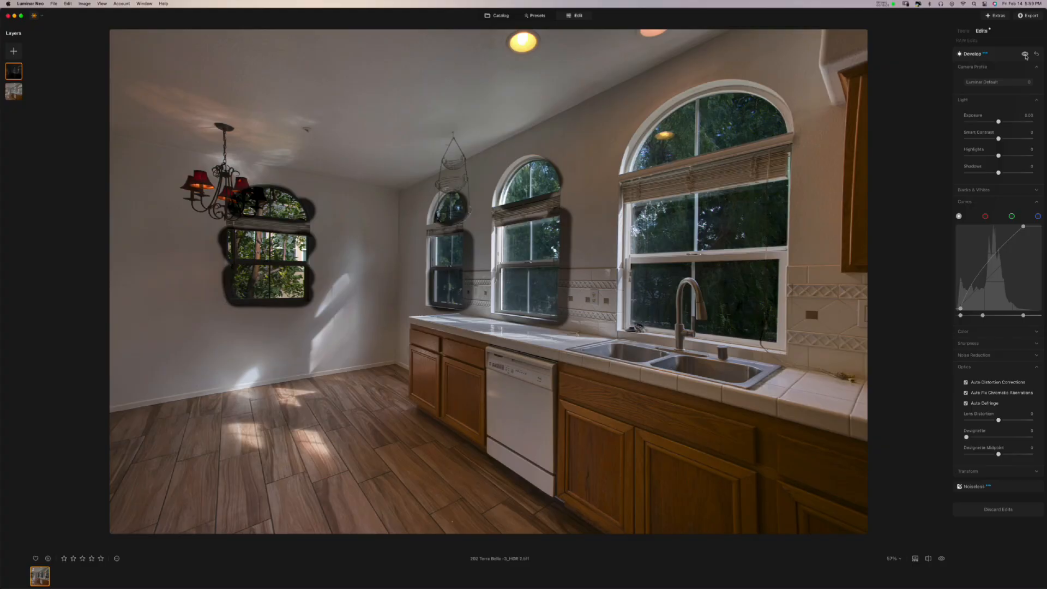
pyautogui.click(941, 560)
pyautogui.click(941, 560)
pyautogui.click(941, 559)
pyautogui.click(941, 560)
# - Set Develop Shadows to 29 and Smart Contrast to 13
pyautogui.moveTo(1005, 174); pyautogui.dragTo(1007, 173)
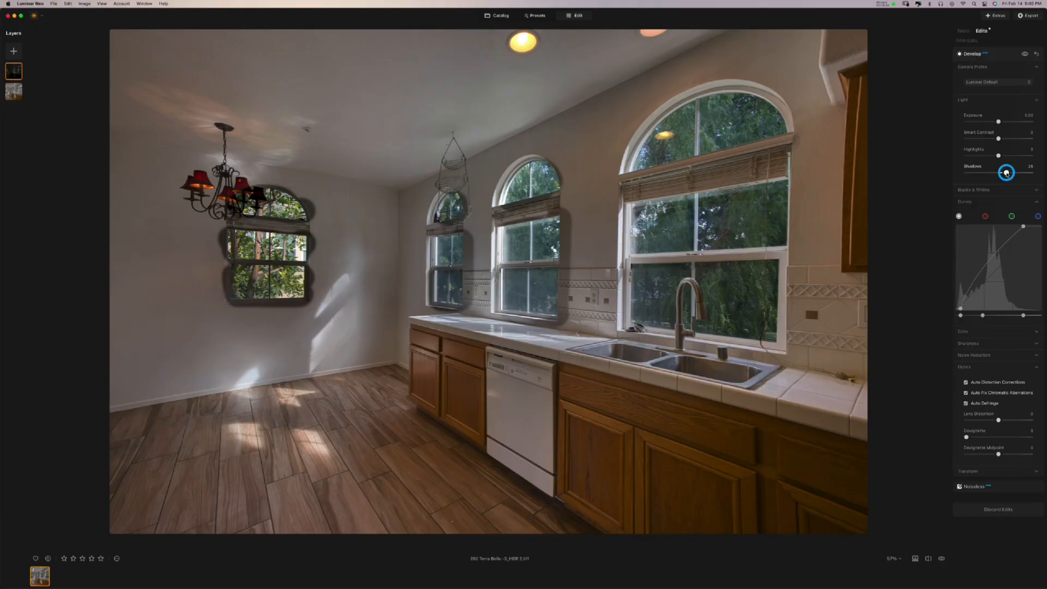
pyautogui.moveTo(1006, 173); pyautogui.dragTo(1006, 174)
pyautogui.moveTo(1006, 175)
pyautogui.mouseDown()
pyautogui.moveTo(973, 173)
pyautogui.moveTo(1008, 173)
pyautogui.mouseUp()
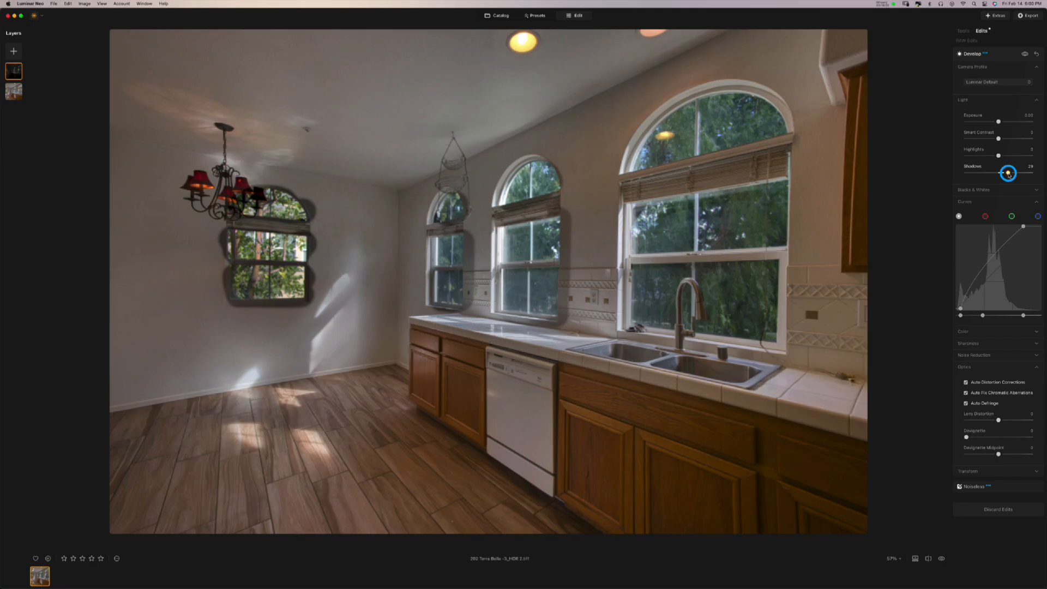
pyautogui.moveTo(1008, 173); pyautogui.dragTo(1008, 174)
pyautogui.click(1003, 140)
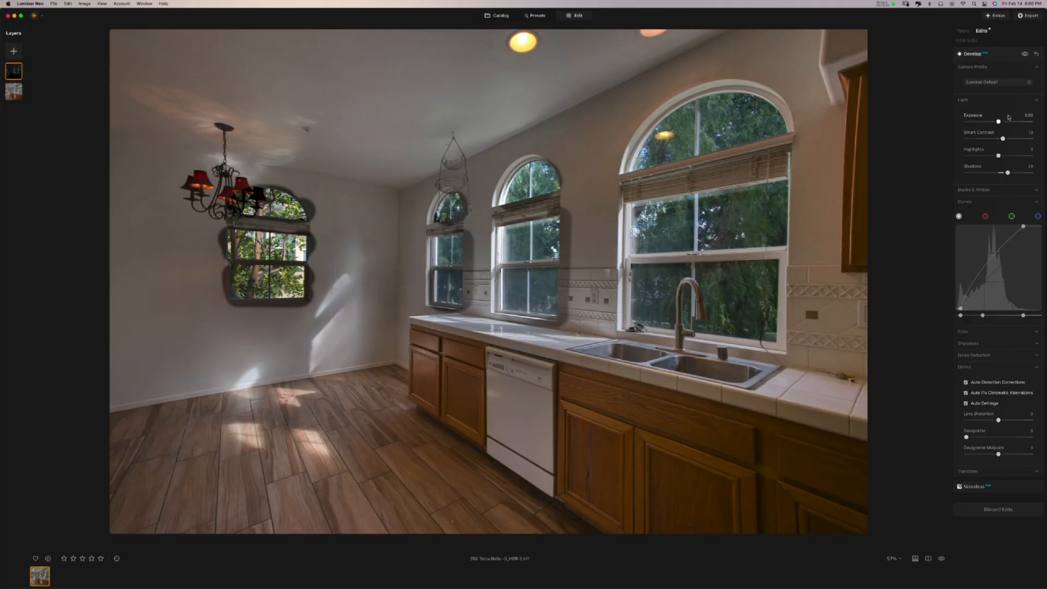
pyautogui.rightClick(10, 74)
pyautogui.click(18, 80)
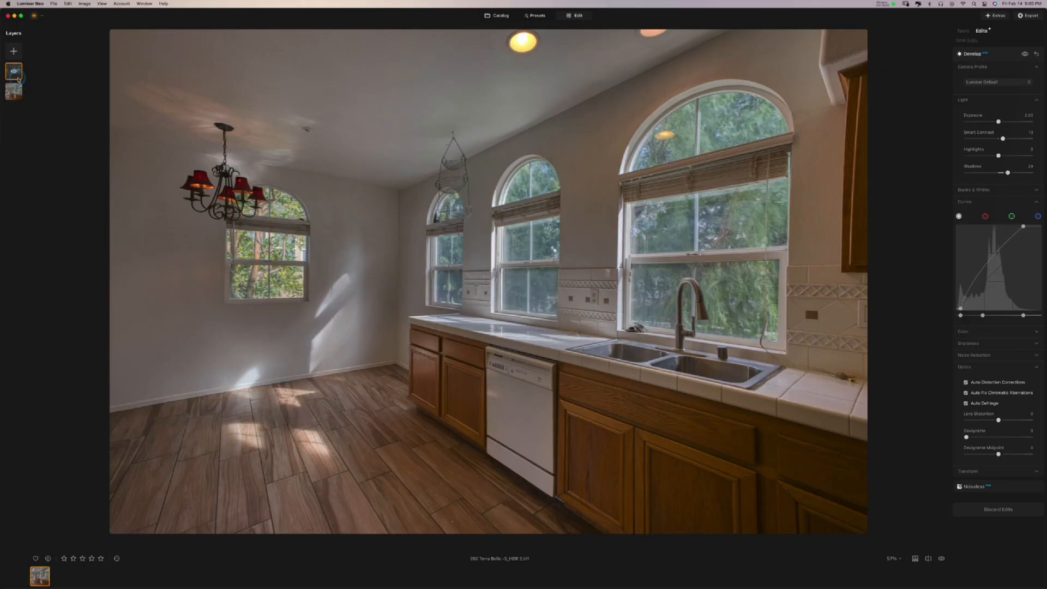
pyautogui.click(19, 80)
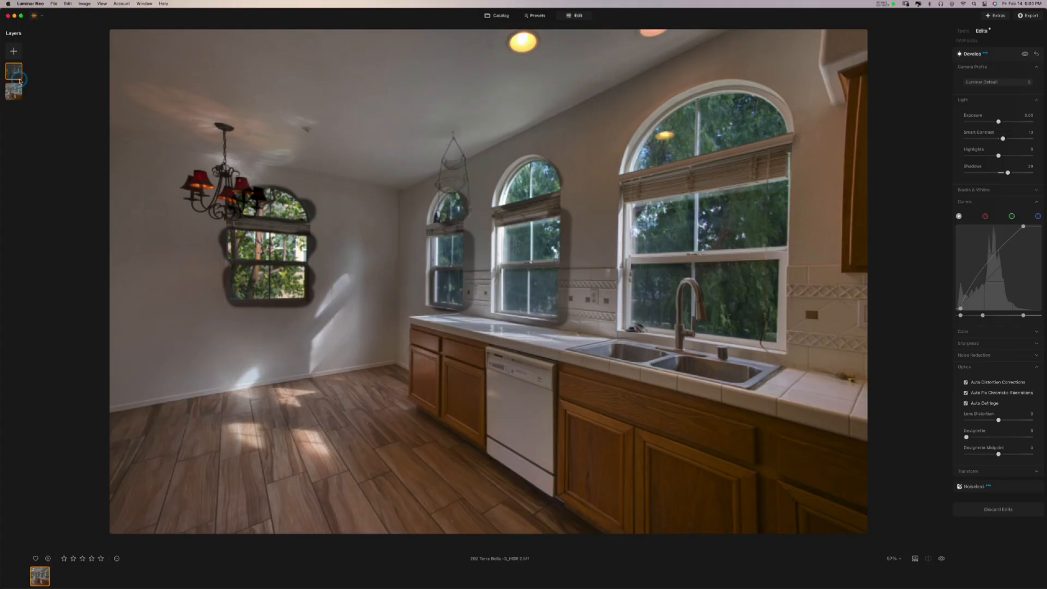
pyautogui.rightClick(18, 77)
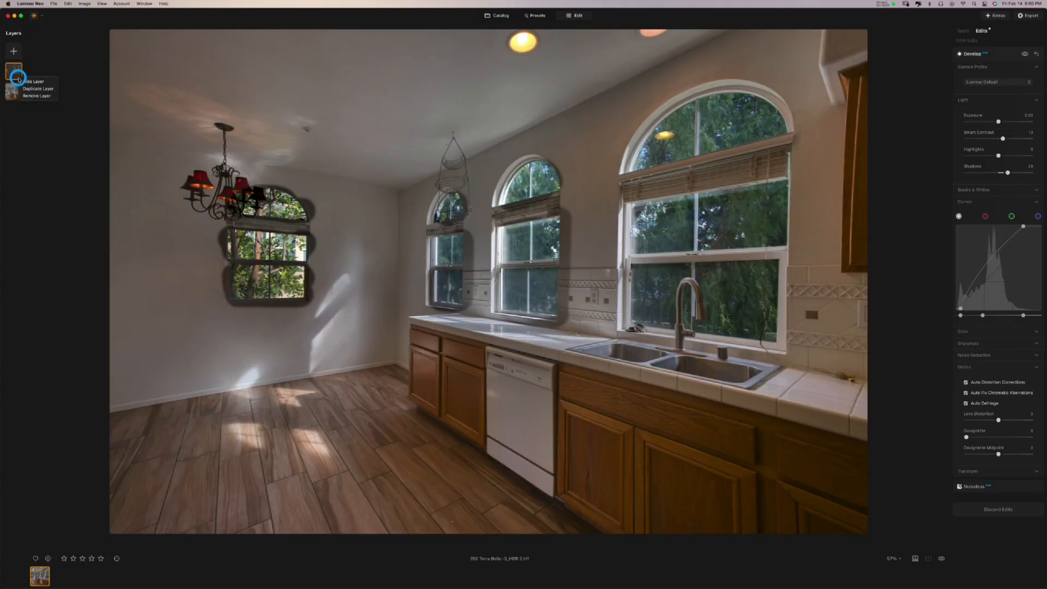
pyautogui.click(20, 80)
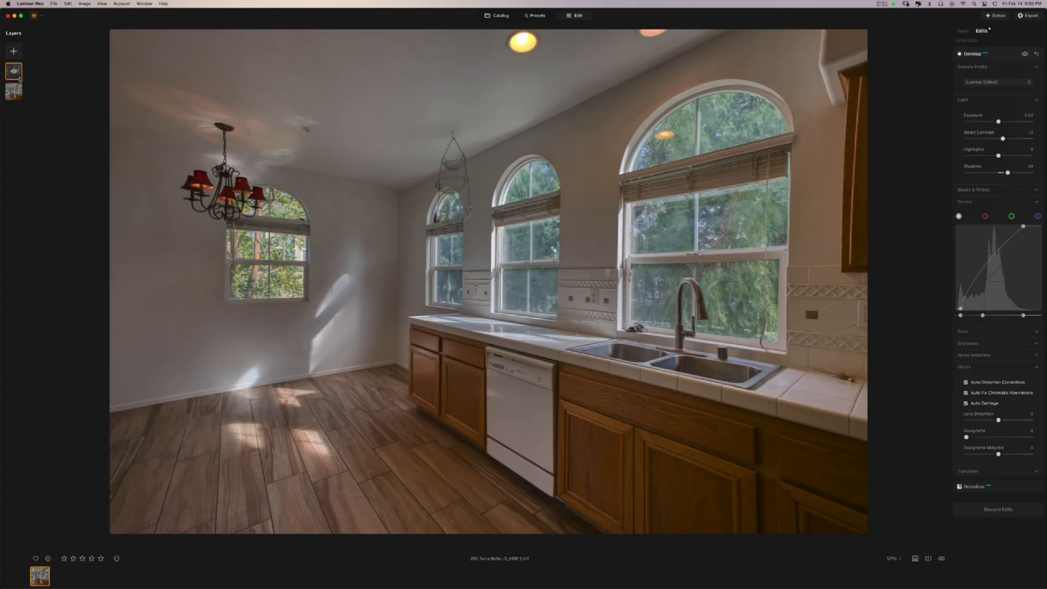
pyautogui.rightClick(20, 80)
pyautogui.click(23, 80)
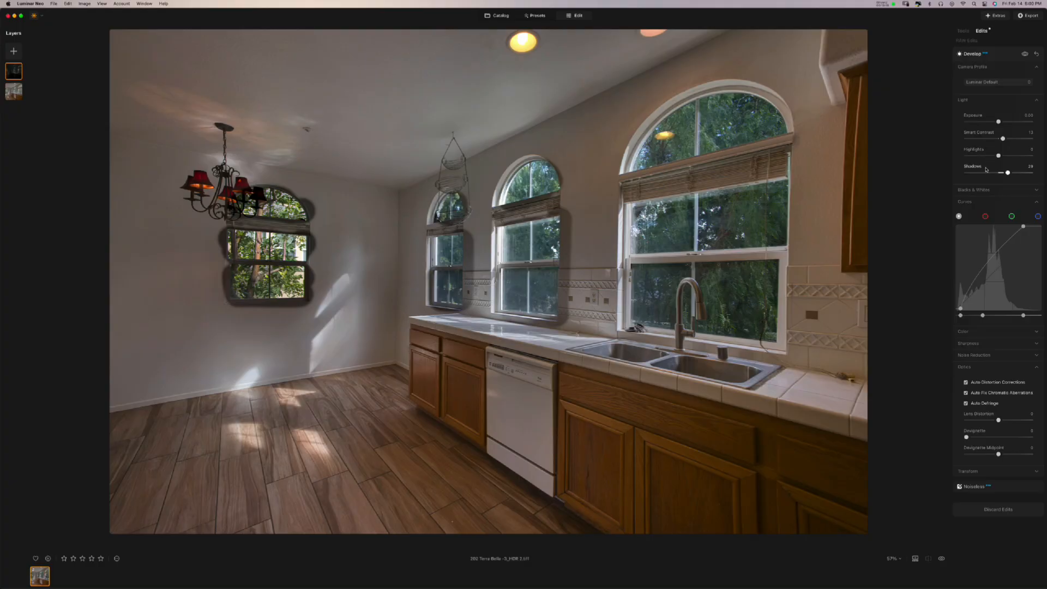
pyautogui.click(1014, 156)
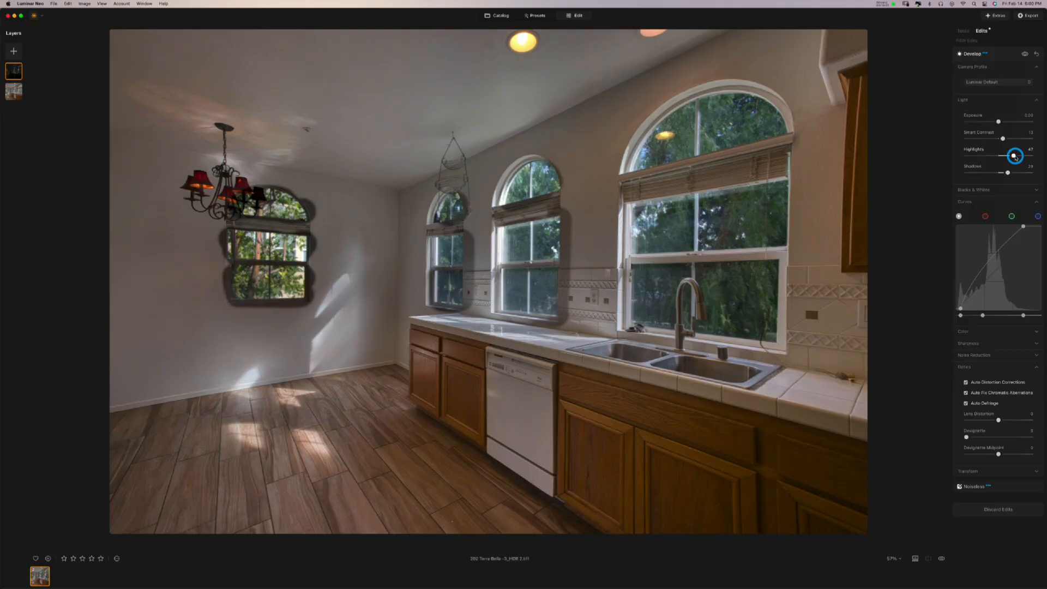
pyautogui.click(973, 158)
pyautogui.moveTo(973, 158)
pyautogui.mouseDown()
pyautogui.moveTo(1009, 158)
pyautogui.moveTo(982, 158)
pyautogui.moveTo(990, 158)
pyautogui.mouseUp()
pyautogui.doubleClick(991, 158)
pyautogui.moveTo(998, 121)
pyautogui.mouseDown()
pyautogui.moveTo(1008, 122)
pyautogui.moveTo(983, 122)
pyautogui.mouseUp()
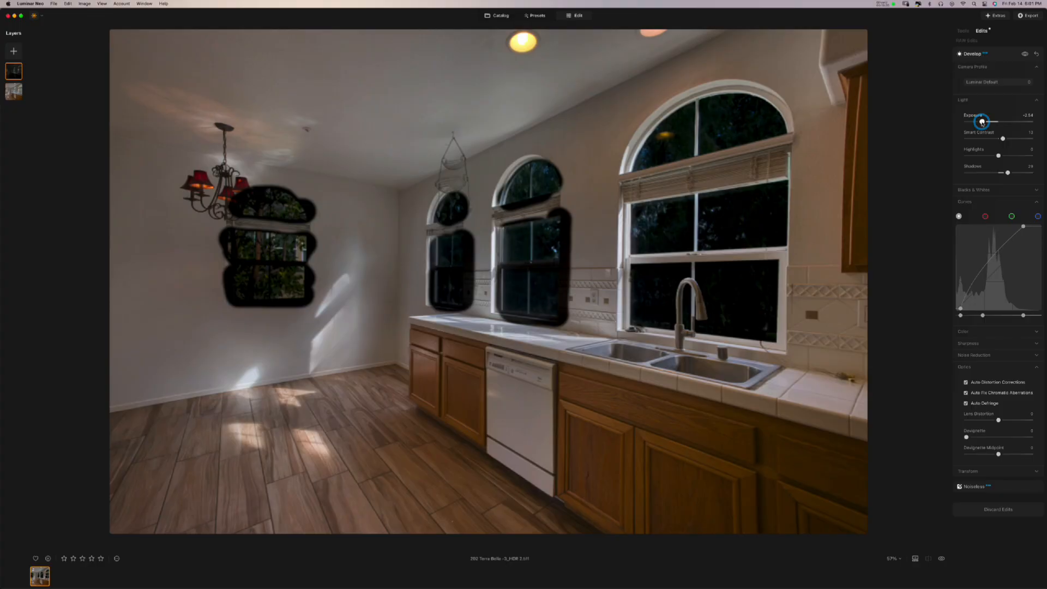
pyautogui.doubleClick(984, 122)
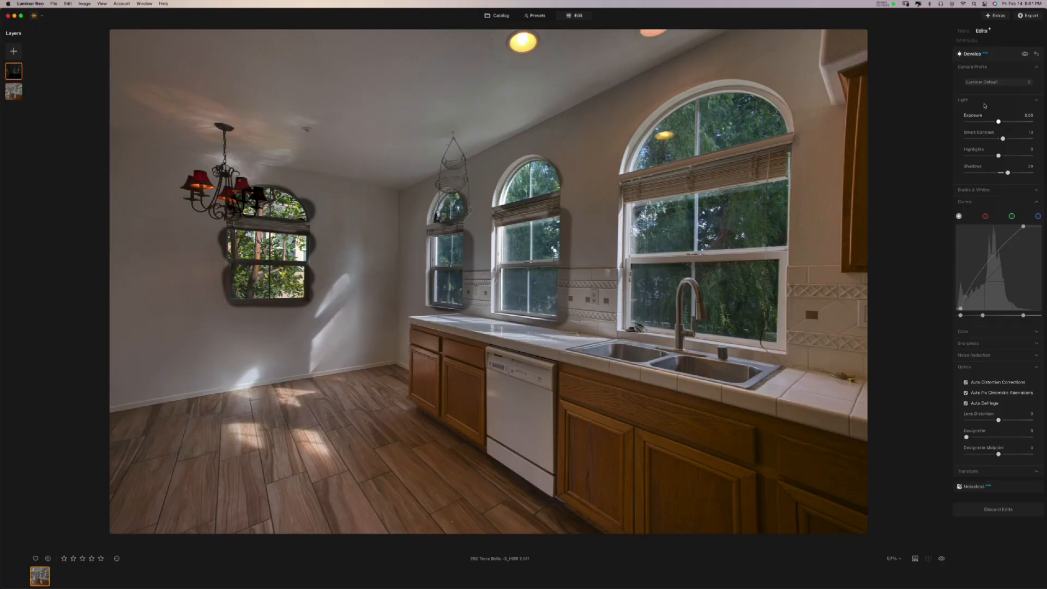
# - Add a Landscape adjustment and raise Foliage Enhancer to 50, comparing with it toggled off
pyautogui.click(964, 31)
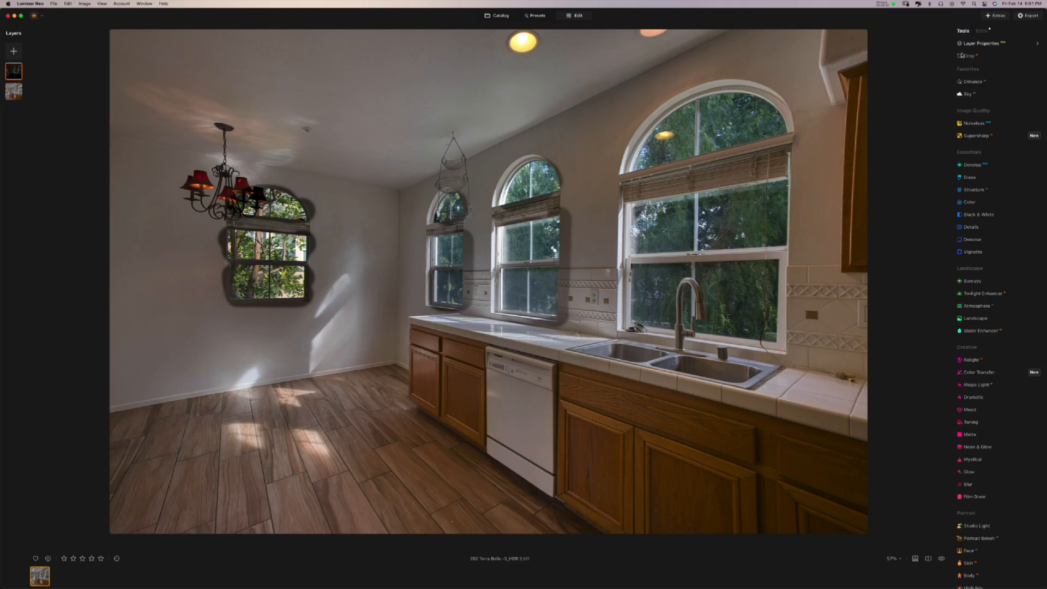
pyautogui.click(972, 320)
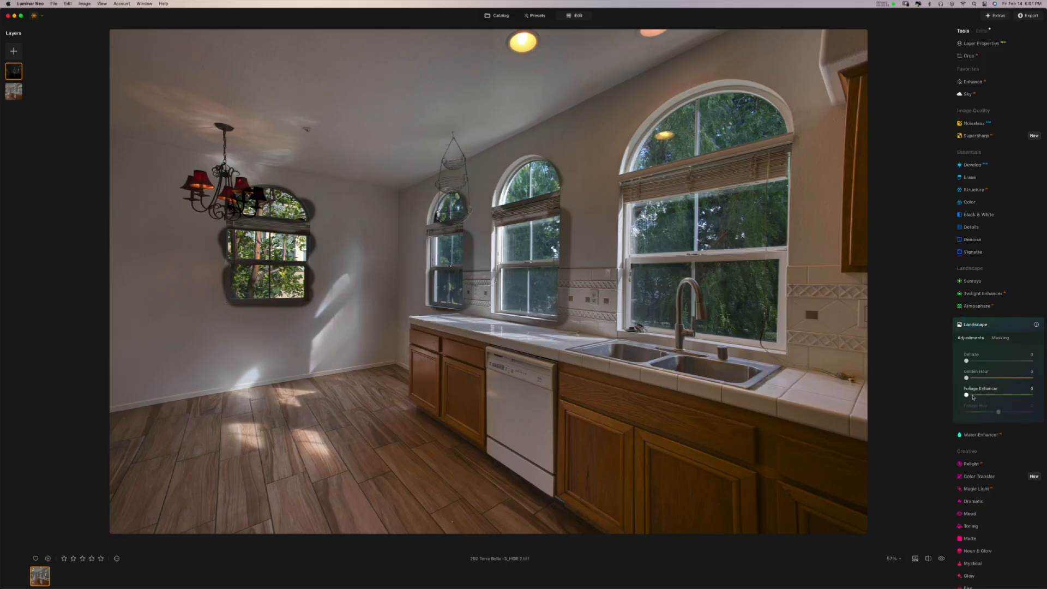
pyautogui.moveTo(967, 396); pyautogui.dragTo(983, 396)
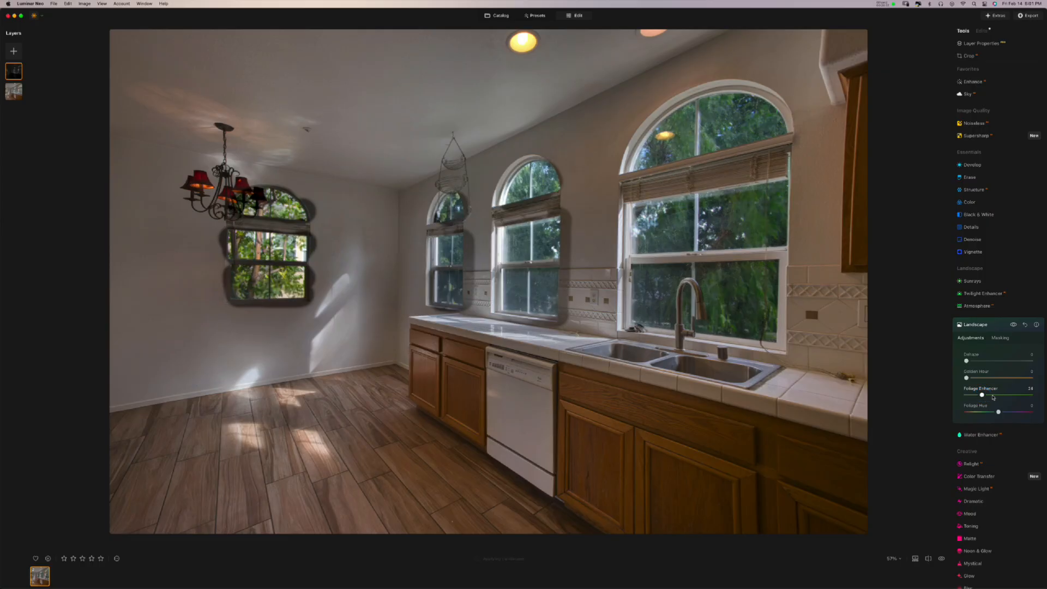
pyautogui.click(994, 396)
pyautogui.click(1013, 324)
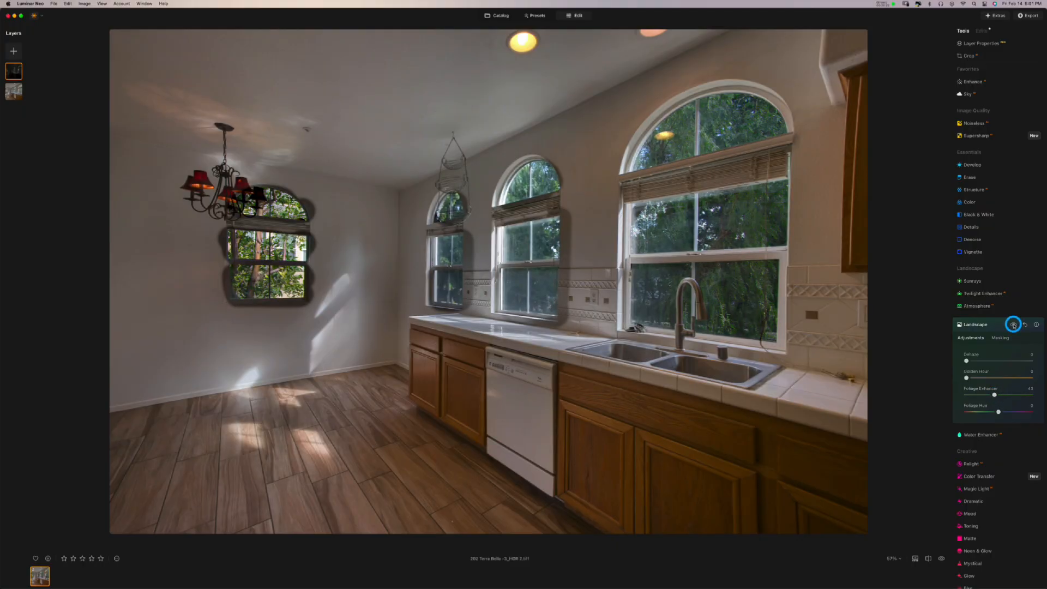
pyautogui.click(1014, 324)
pyautogui.click(1013, 325)
pyautogui.click(1013, 324)
pyautogui.click(995, 395)
pyautogui.moveTo(996, 396); pyautogui.dragTo(999, 394)
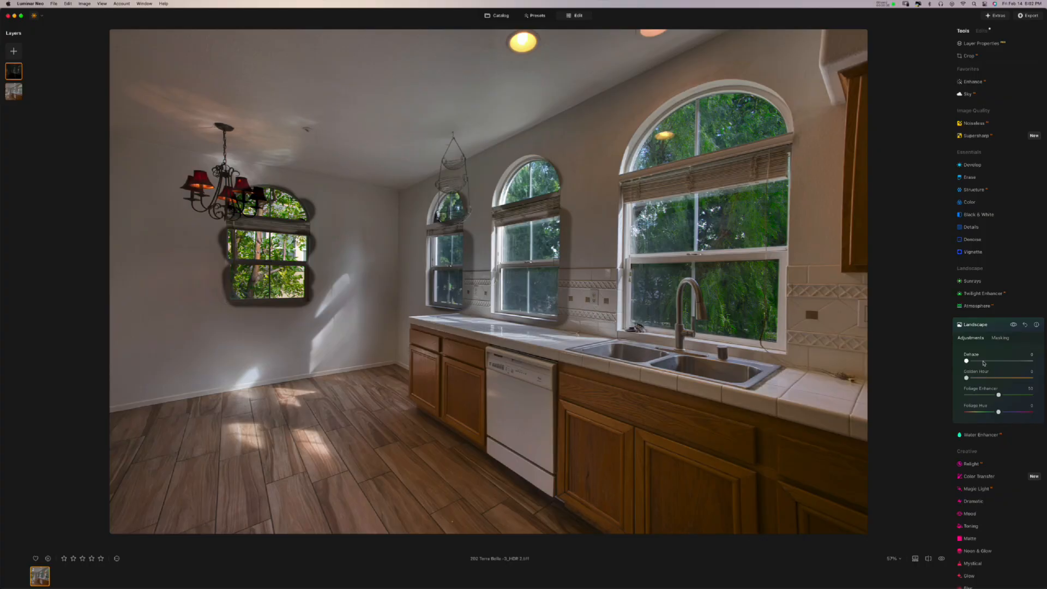
# - Reduce Golden Hour warmth to 8, compare Landscape on and off, then collapse it
pyautogui.moveTo(984, 362); pyautogui.dragTo(1012, 380)
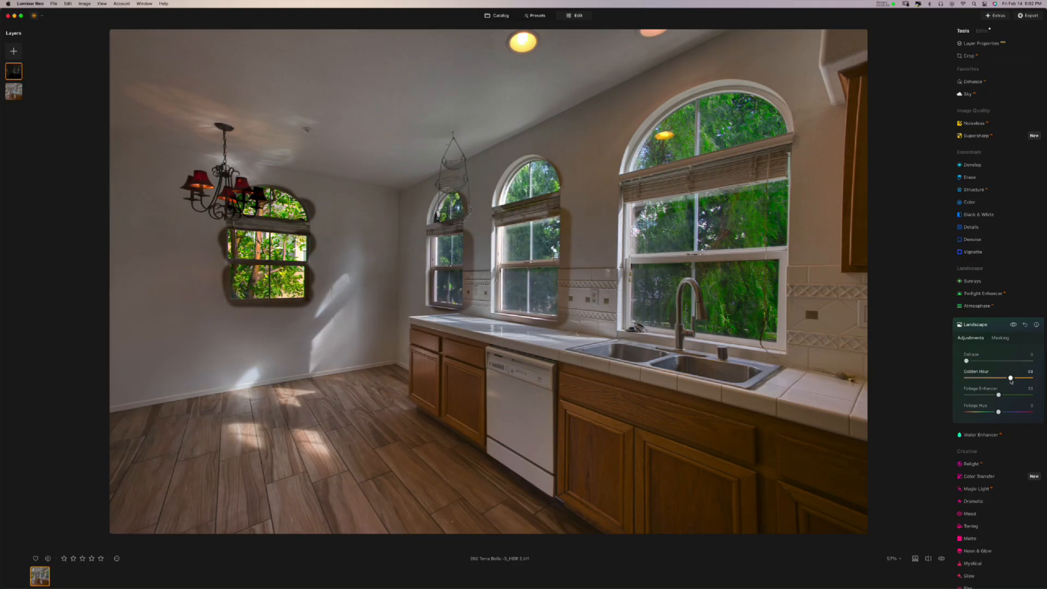
pyautogui.moveTo(1010, 380)
pyautogui.mouseDown()
pyautogui.moveTo(981, 376)
pyautogui.moveTo(1028, 385)
pyautogui.moveTo(956, 378)
pyautogui.moveTo(1029, 387)
pyautogui.moveTo(1015, 387)
pyautogui.mouseUp()
pyautogui.moveTo(1003, 386)
pyautogui.mouseDown()
pyautogui.moveTo(971, 383)
pyautogui.moveTo(988, 378)
pyautogui.mouseUp()
pyautogui.moveTo(988, 381)
pyautogui.mouseDown()
pyautogui.moveTo(948, 379)
pyautogui.moveTo(975, 379)
pyautogui.mouseUp()
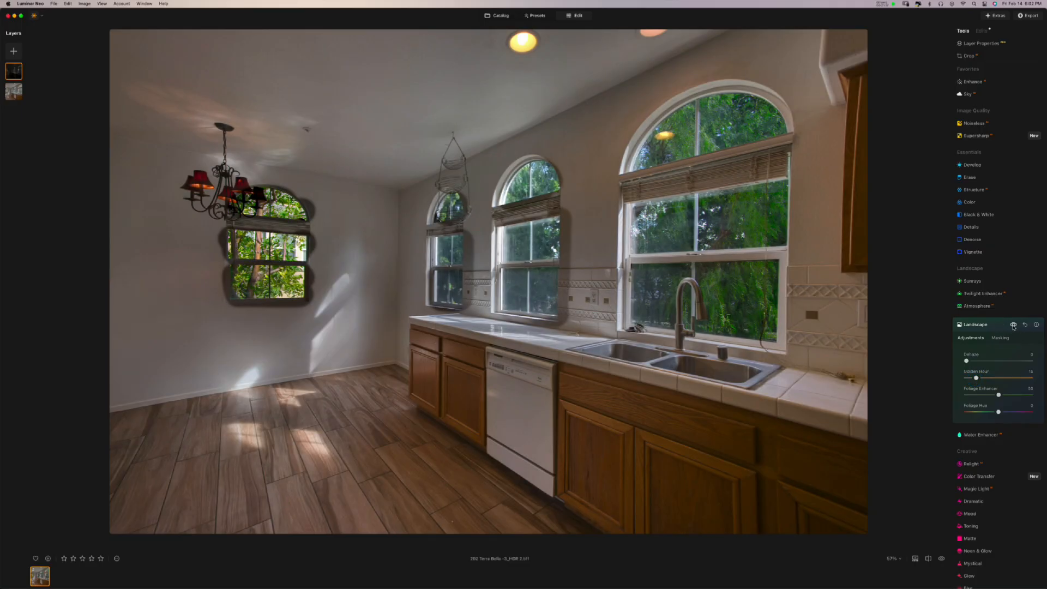
pyautogui.click(1013, 325)
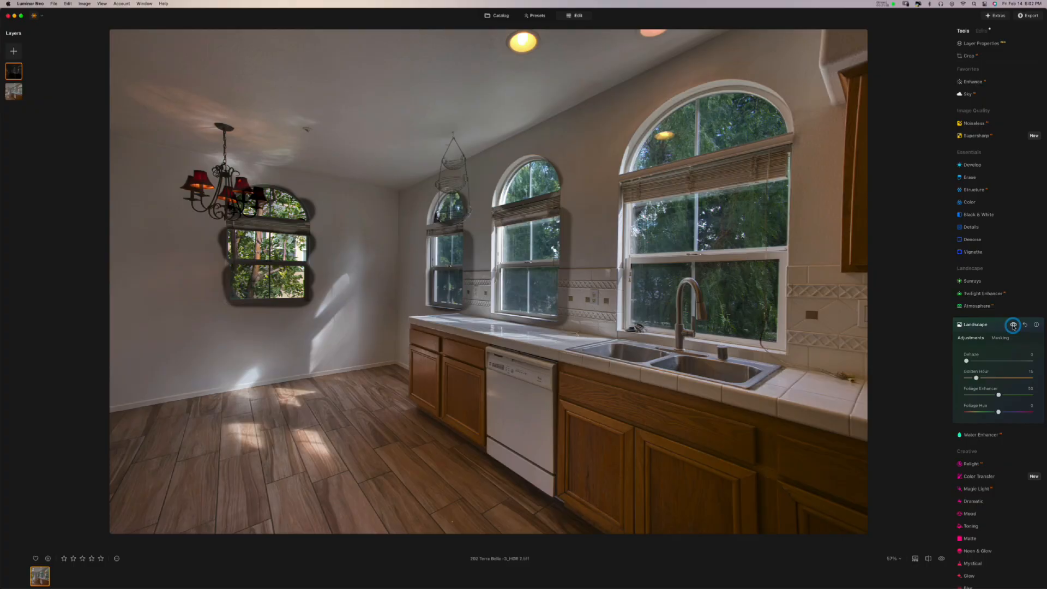
pyautogui.click(1013, 325)
pyautogui.click(1013, 326)
pyautogui.click(1014, 325)
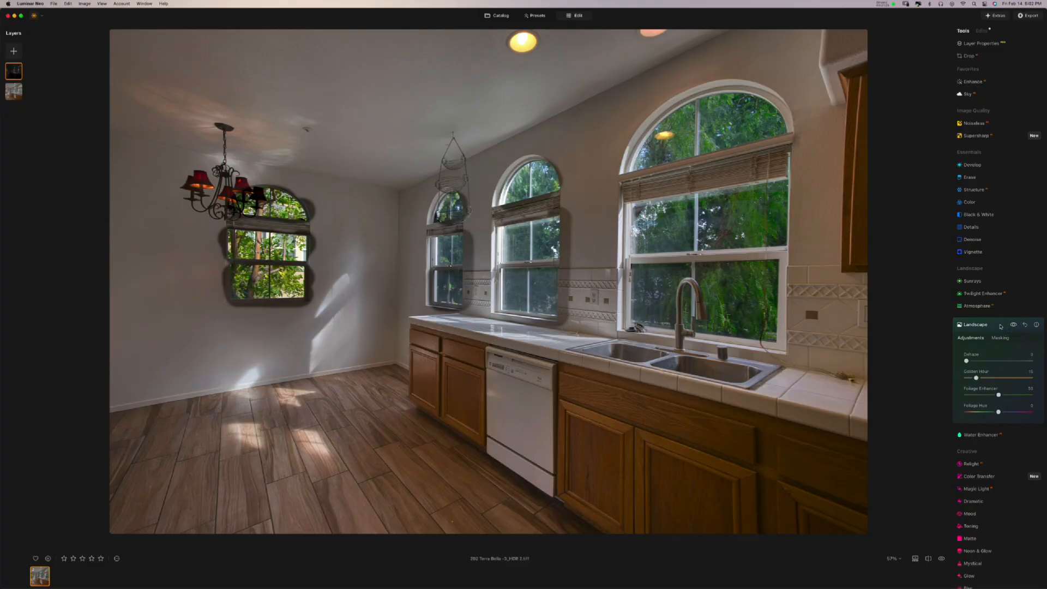
pyautogui.click(998, 327)
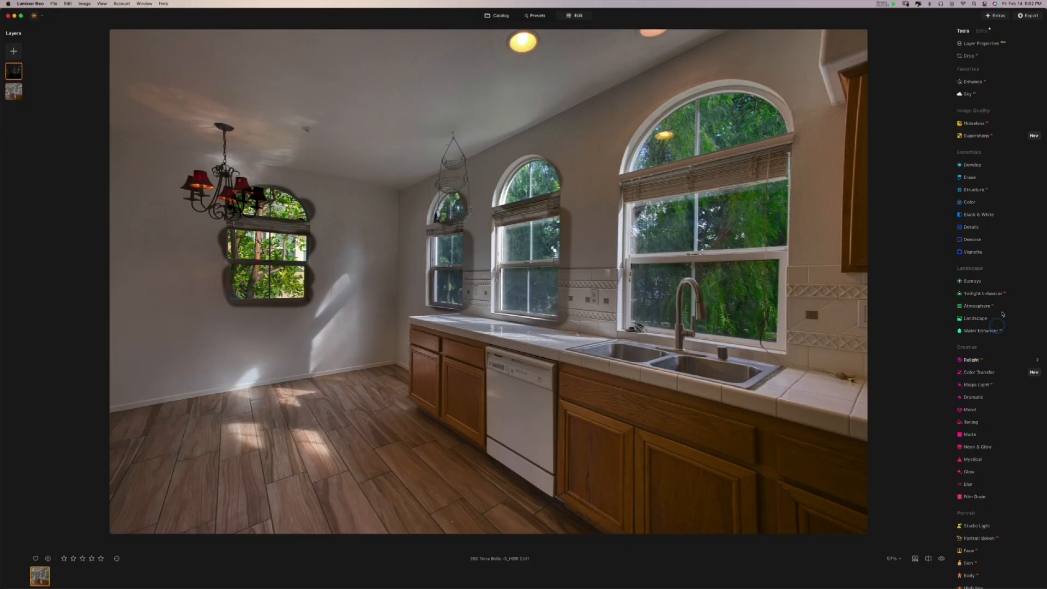
pyautogui.click(982, 32)
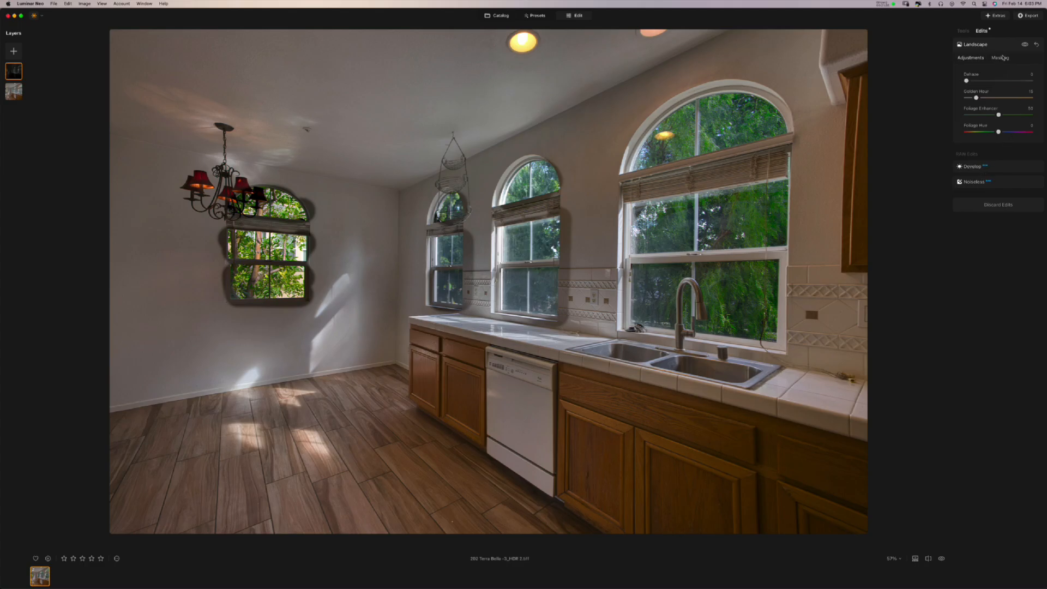
pyautogui.click(1026, 46)
pyautogui.click(1025, 45)
pyautogui.click(994, 49)
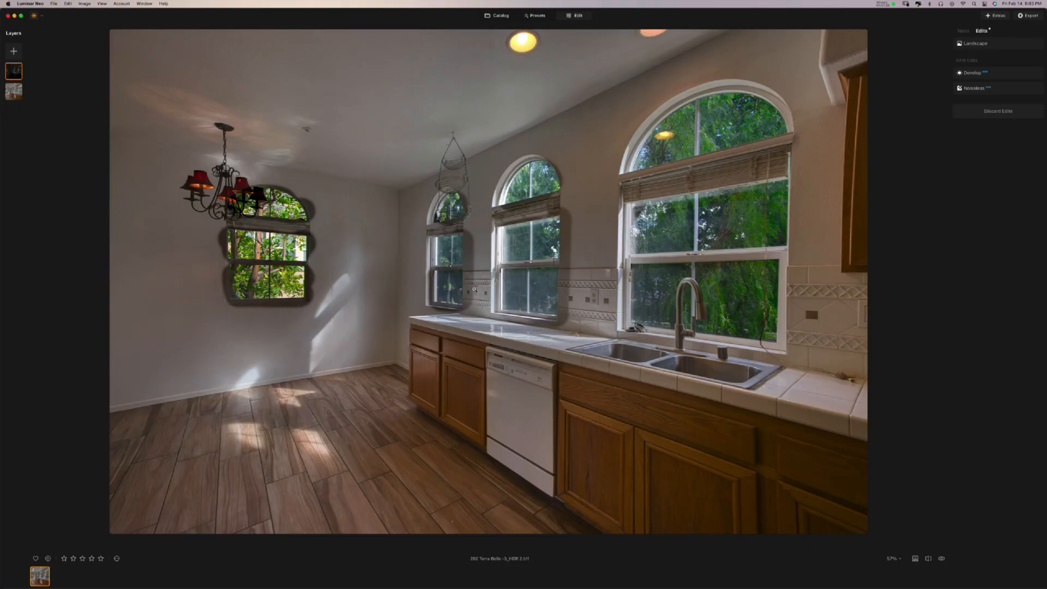
pyautogui.rightClick(15, 75)
pyautogui.click(23, 80)
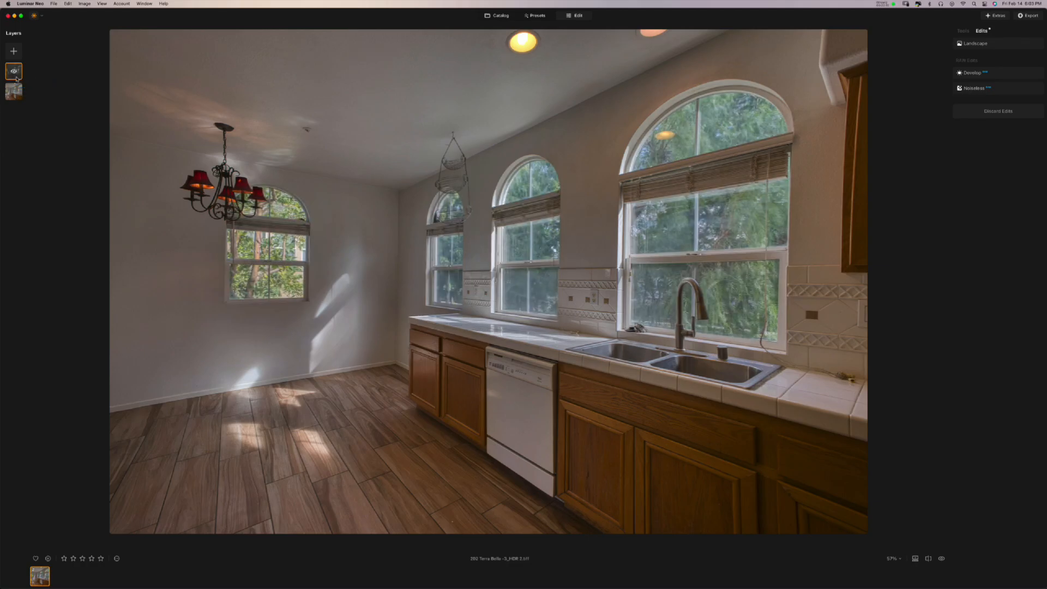
pyautogui.rightClick(17, 79)
pyautogui.click(21, 80)
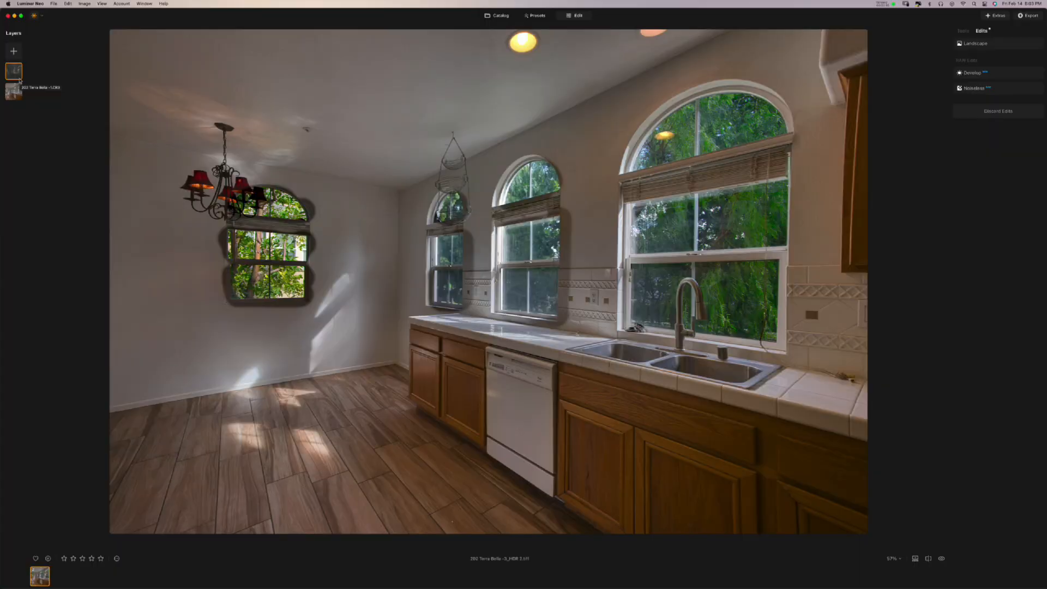
pyautogui.click(965, 32)
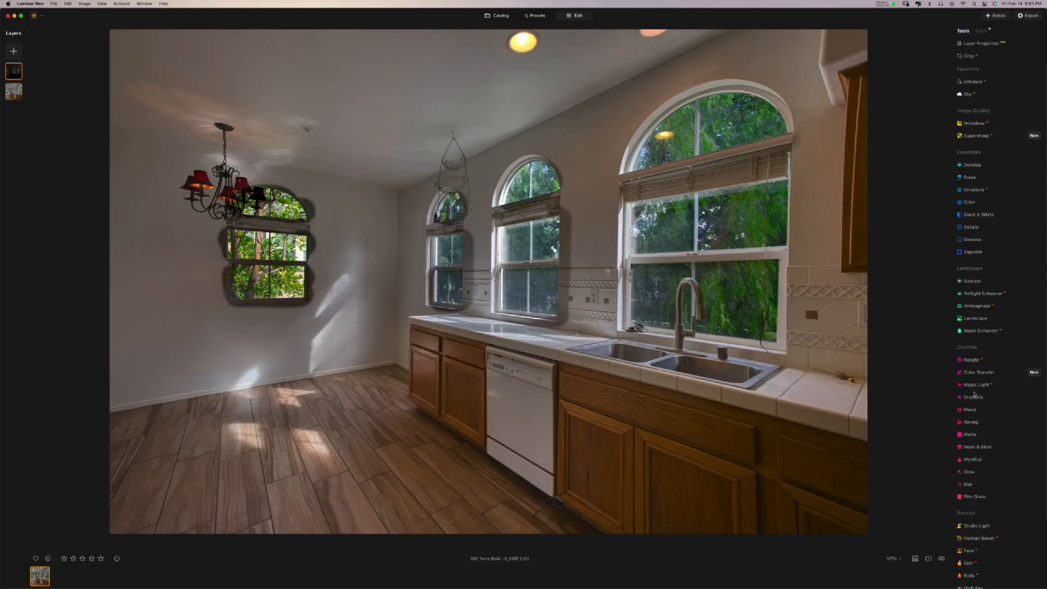
# - Apply an Enhance adjustment with Accent set to 25 on the windows layer
pyautogui.click(974, 82)
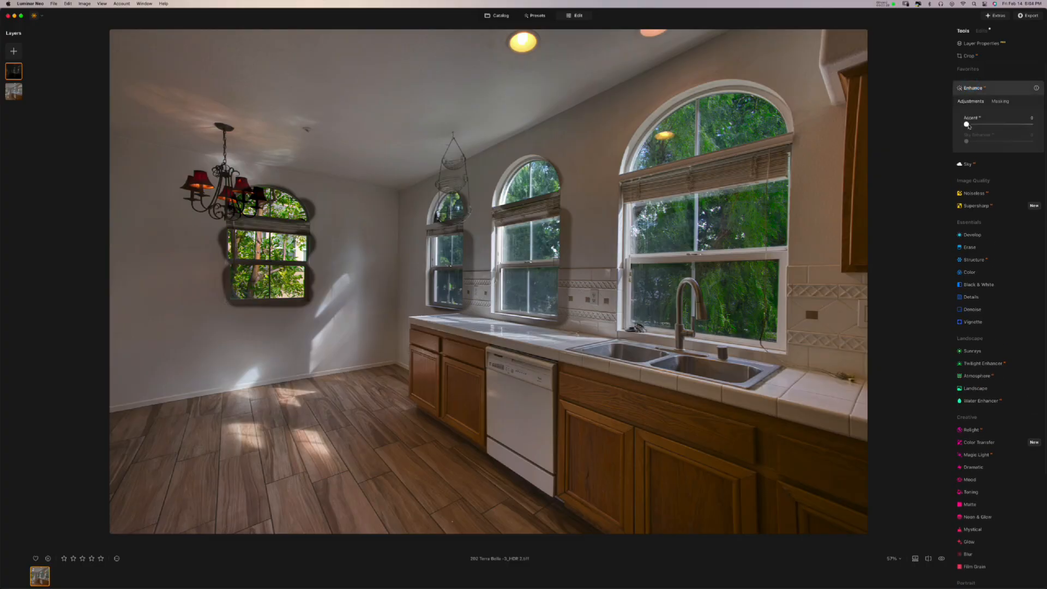
pyautogui.moveTo(969, 126)
pyautogui.mouseDown()
pyautogui.moveTo(1030, 129)
pyautogui.moveTo(960, 134)
pyautogui.moveTo(1036, 133)
pyautogui.moveTo(980, 138)
pyautogui.mouseUp()
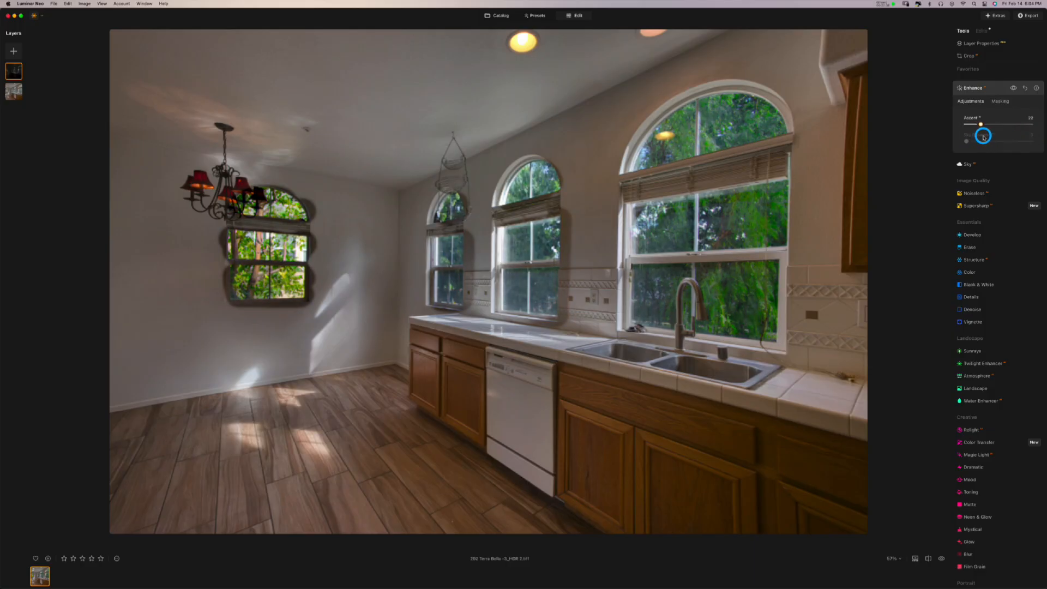
pyautogui.moveTo(984, 137); pyautogui.dragTo(984, 138)
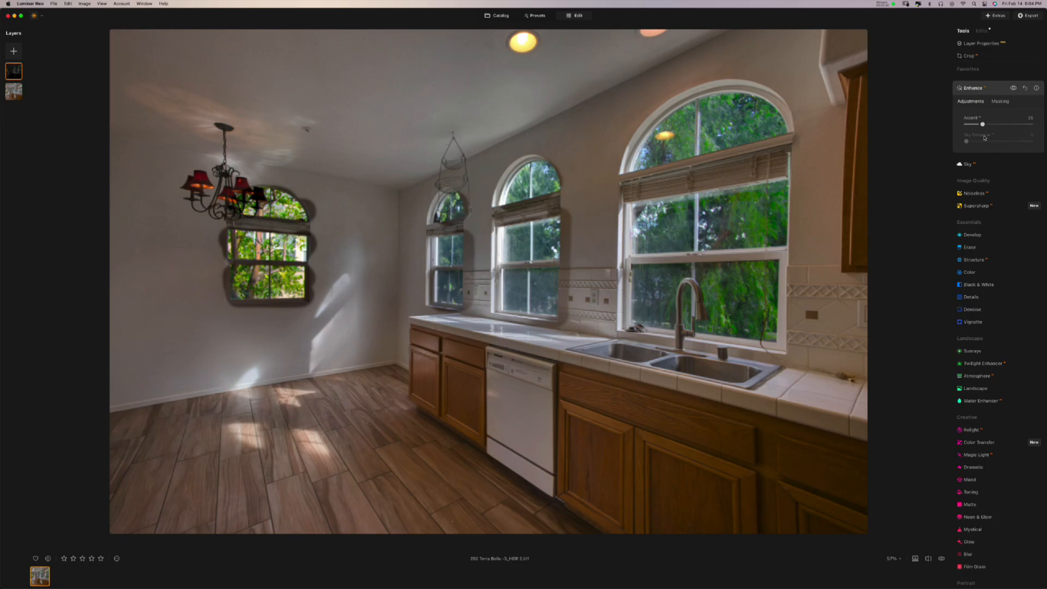
# - Show the windows layer's mask as a red overlay and switch the mask Brush to Erase
pyautogui.click(1014, 89)
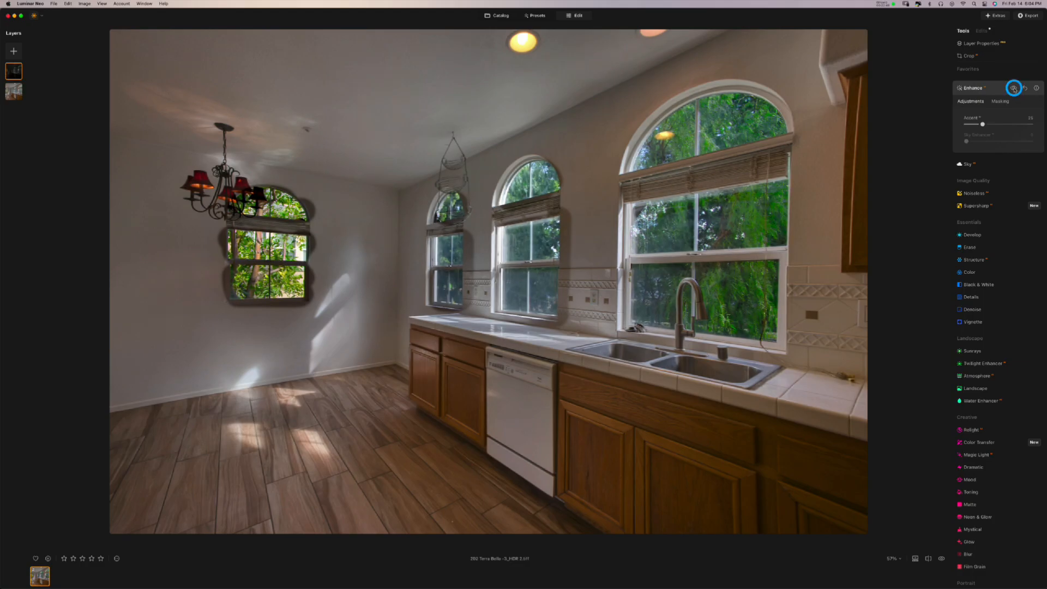
pyautogui.click(974, 44)
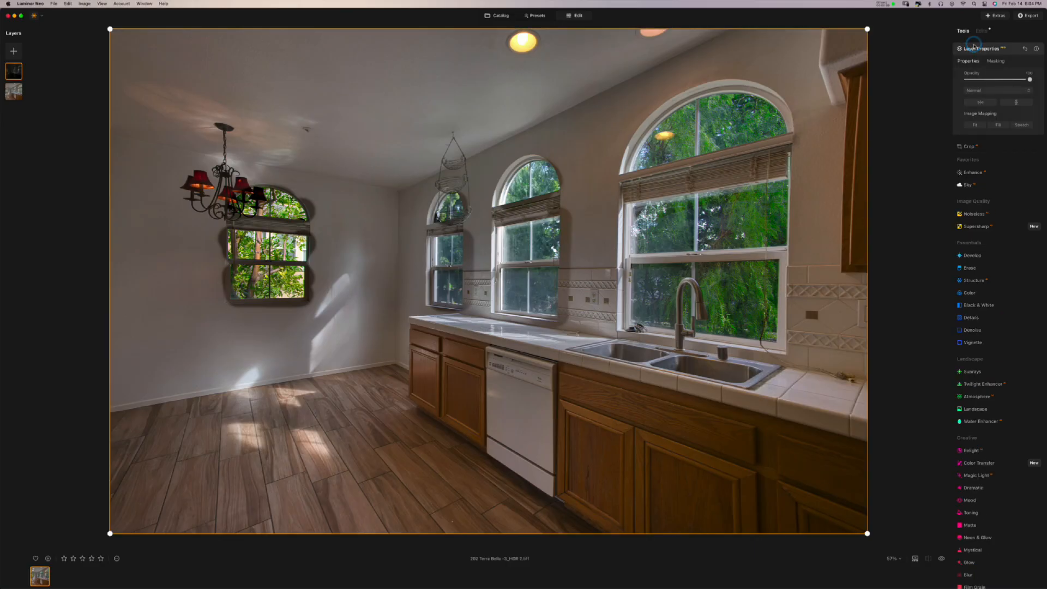
pyautogui.click(991, 62)
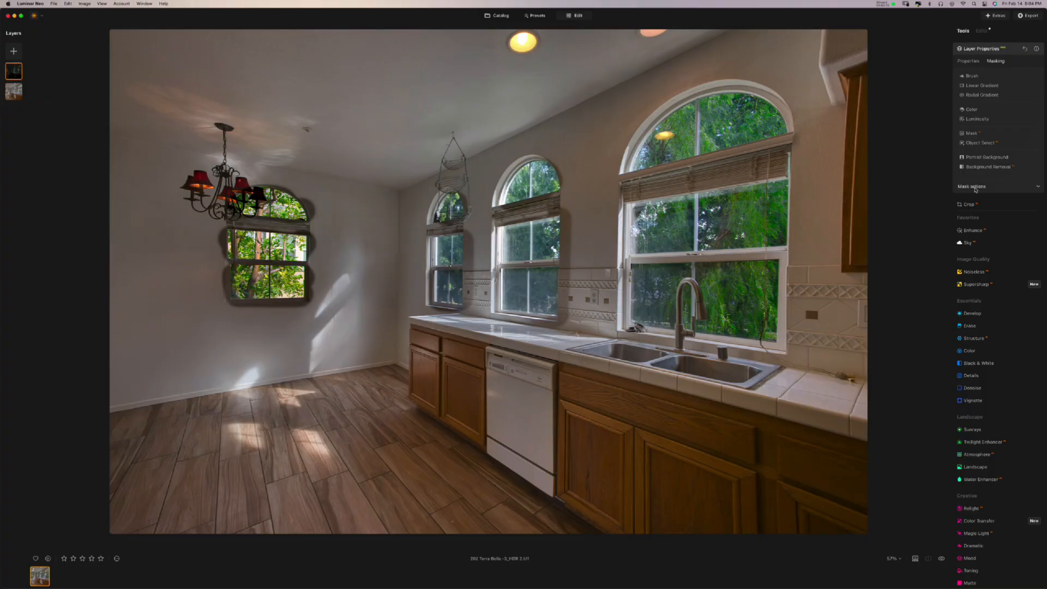
pyautogui.click(977, 185)
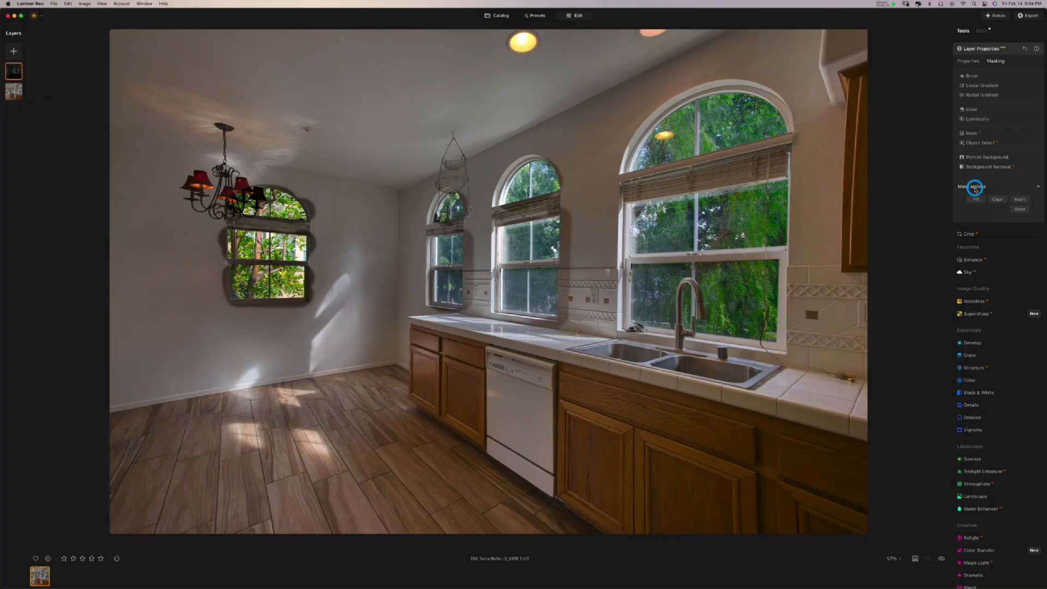
pyautogui.click(1020, 210)
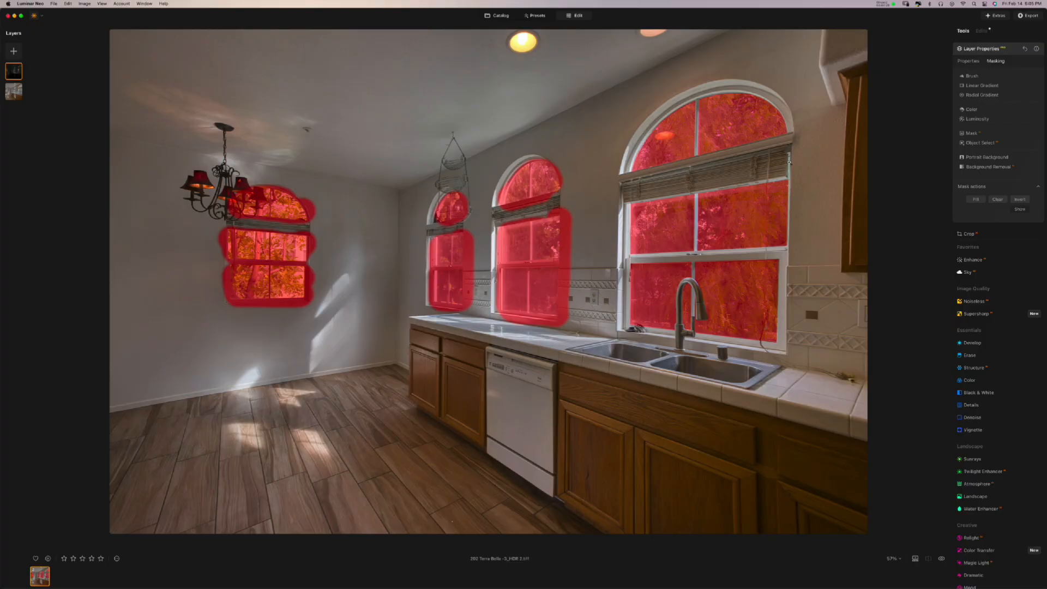
pyautogui.click(976, 78)
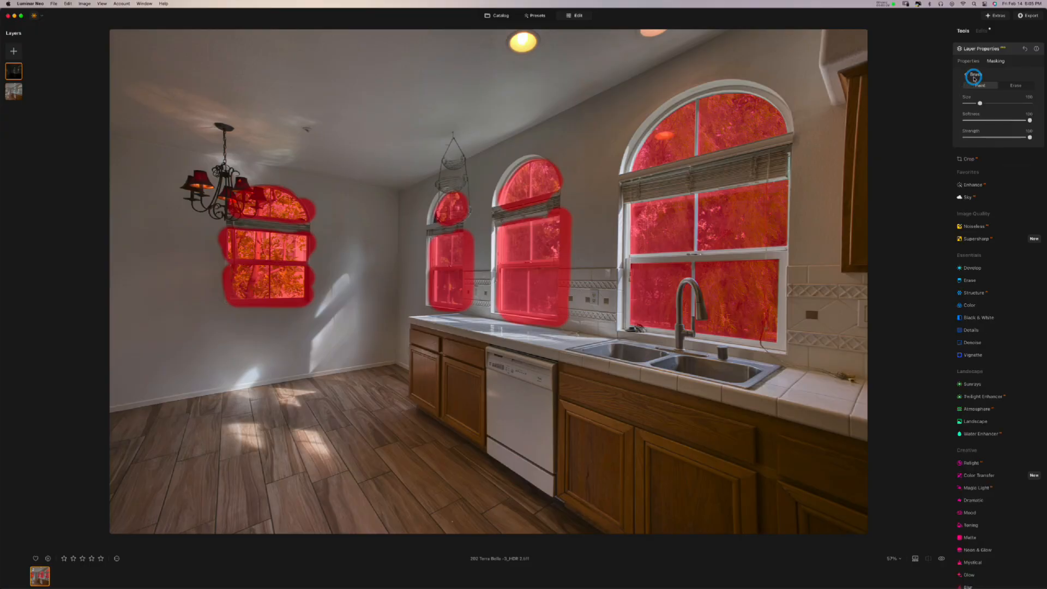
pyautogui.click(1005, 86)
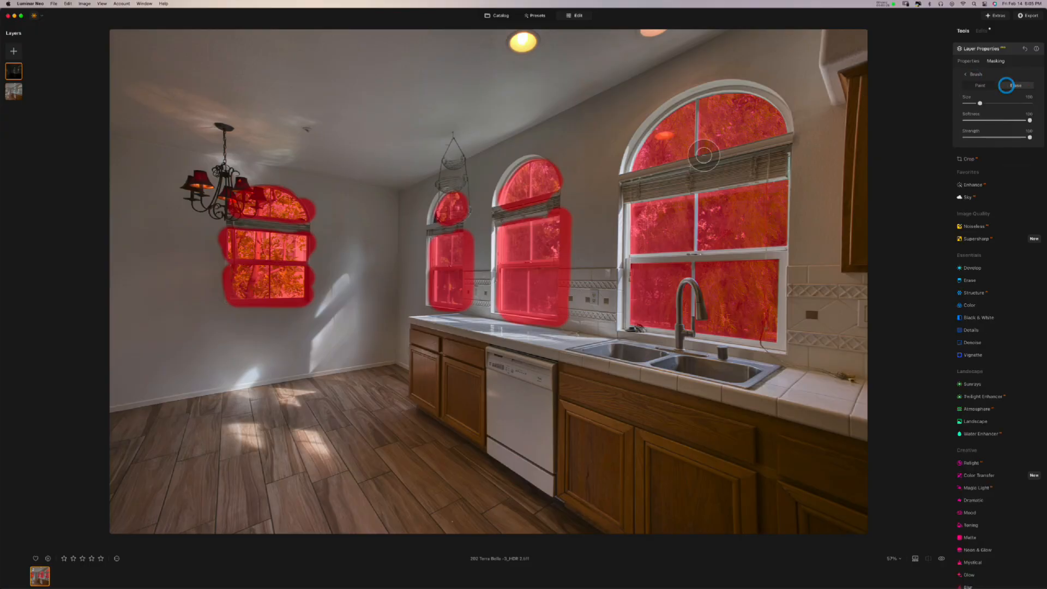
# - At about 130% zoom with a larger Erase brush, wipe the mask off the wall beside the middle window down to the countertop
pyautogui.press('super+equal')
pyautogui.scroll(4, 557, 270)
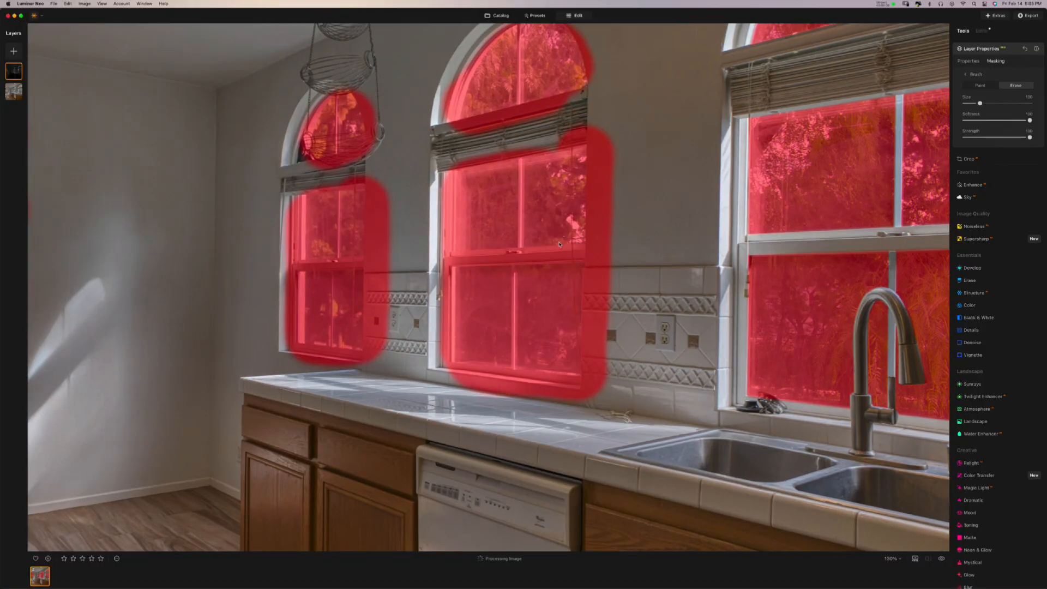
pyautogui.moveTo(560, 244)
pyautogui.mouseDown()
pyautogui.moveTo(563, 322)
pyautogui.moveTo(608, 269)
pyautogui.moveTo(622, 306)
pyautogui.moveTo(614, 320)
pyautogui.moveTo(493, 292)
pyautogui.moveTo(586, 313)
pyautogui.mouseUp()
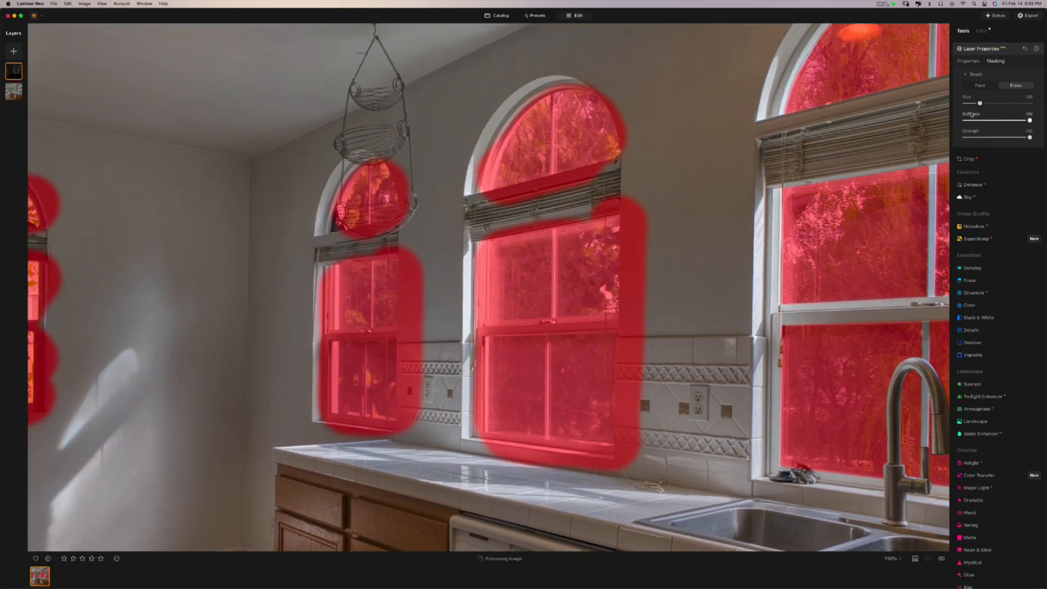
pyautogui.moveTo(980, 103)
pyautogui.mouseDown()
pyautogui.moveTo(988, 104)
pyautogui.moveTo(977, 120)
pyautogui.mouseUp()
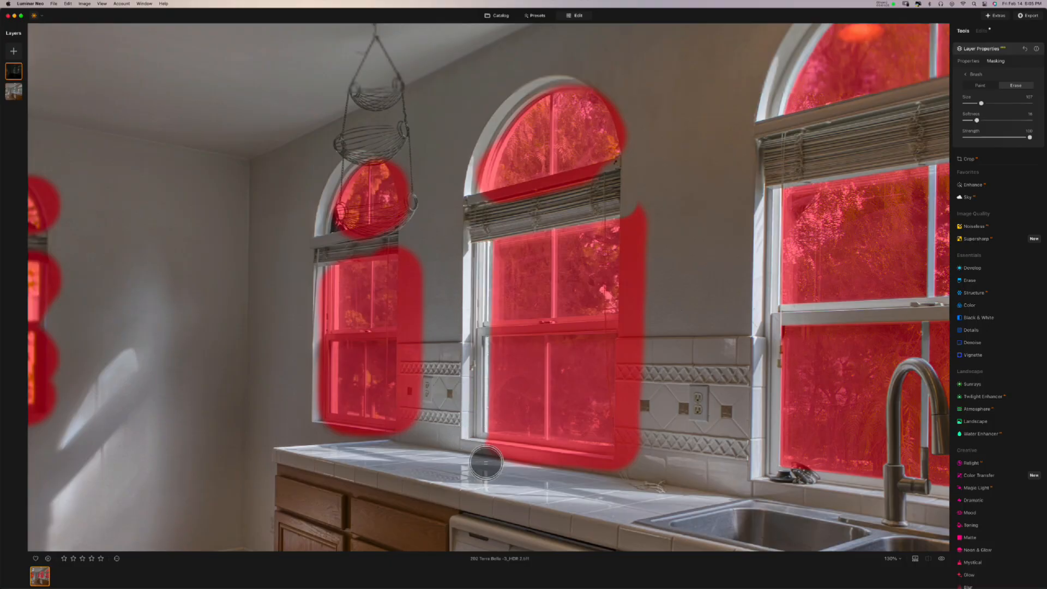
pyautogui.click(487, 450)
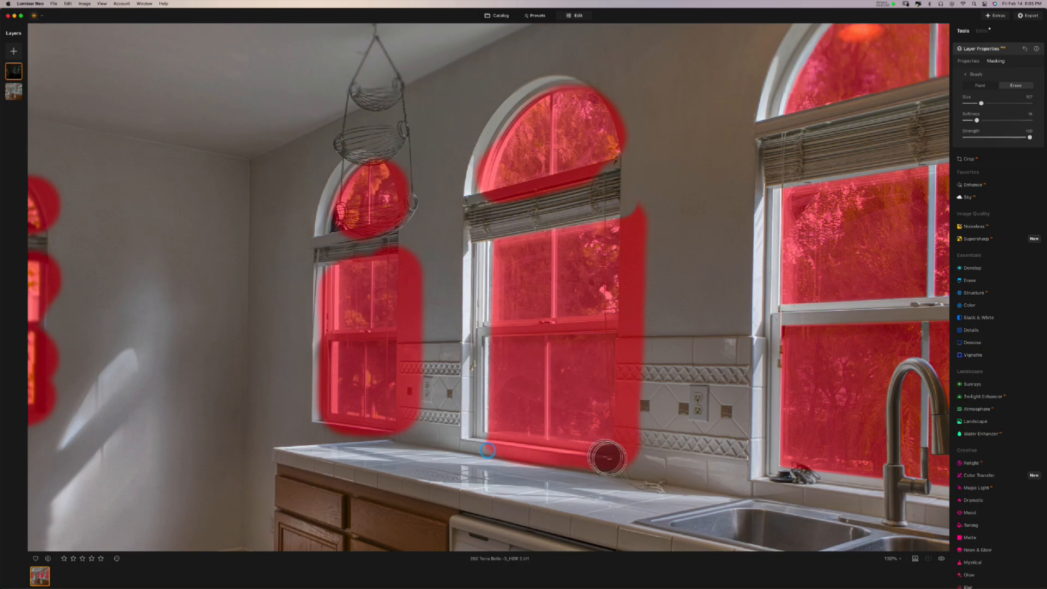
pyautogui.click(611, 464)
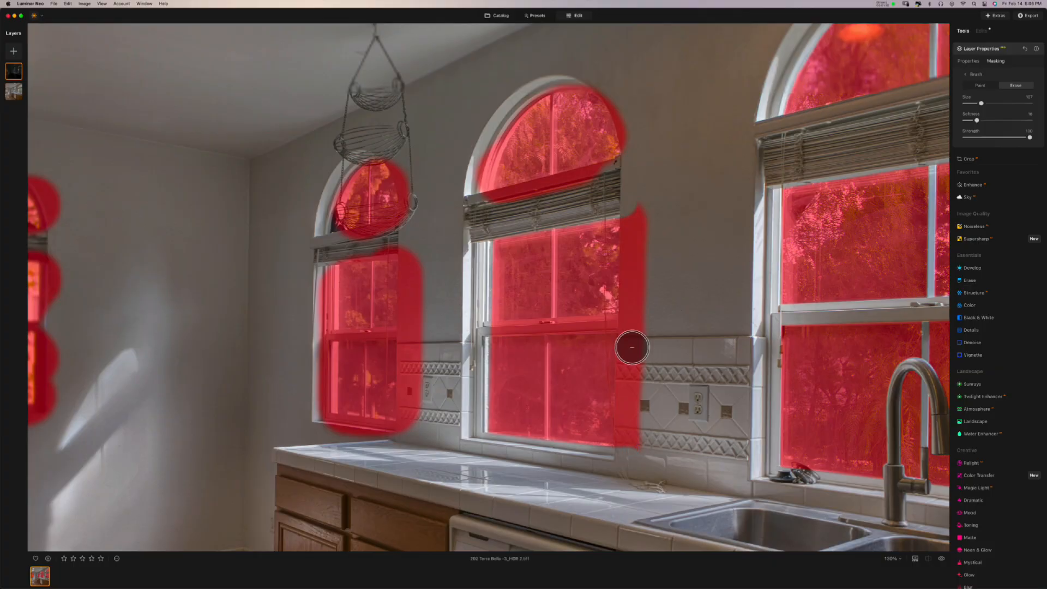
pyautogui.moveTo(632, 347); pyautogui.dragTo(635, 349)
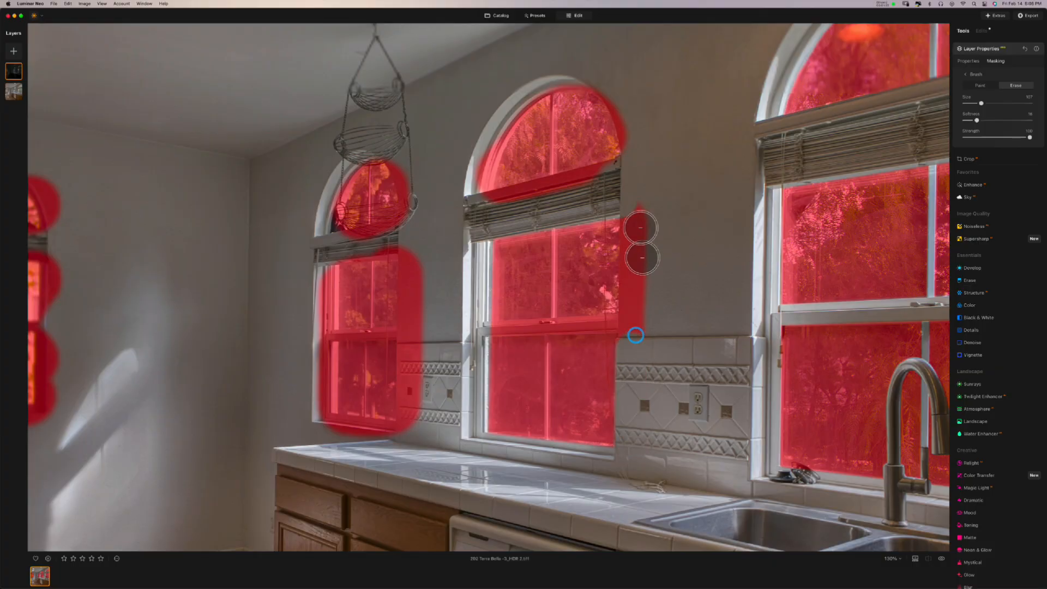
pyautogui.moveTo(633, 217)
pyautogui.mouseDown()
pyautogui.moveTo(643, 198)
pyautogui.moveTo(631, 220)
pyautogui.moveTo(628, 212)
pyautogui.moveTo(641, 190)
pyautogui.moveTo(633, 181)
pyautogui.moveTo(635, 213)
pyautogui.moveTo(641, 188)
pyautogui.moveTo(480, 208)
pyautogui.mouseUp()
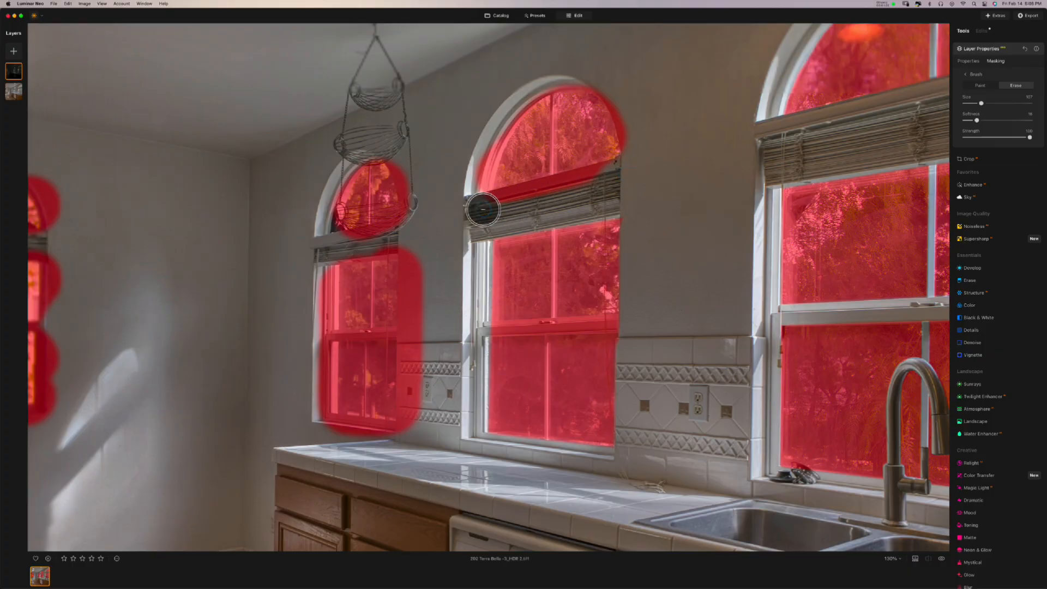
# - Set the brush to 55 and erase overspill along the middle window's rail and arch, plus a bite from the left window's mask
pyautogui.moveTo(980, 105); pyautogui.dragTo(973, 104)
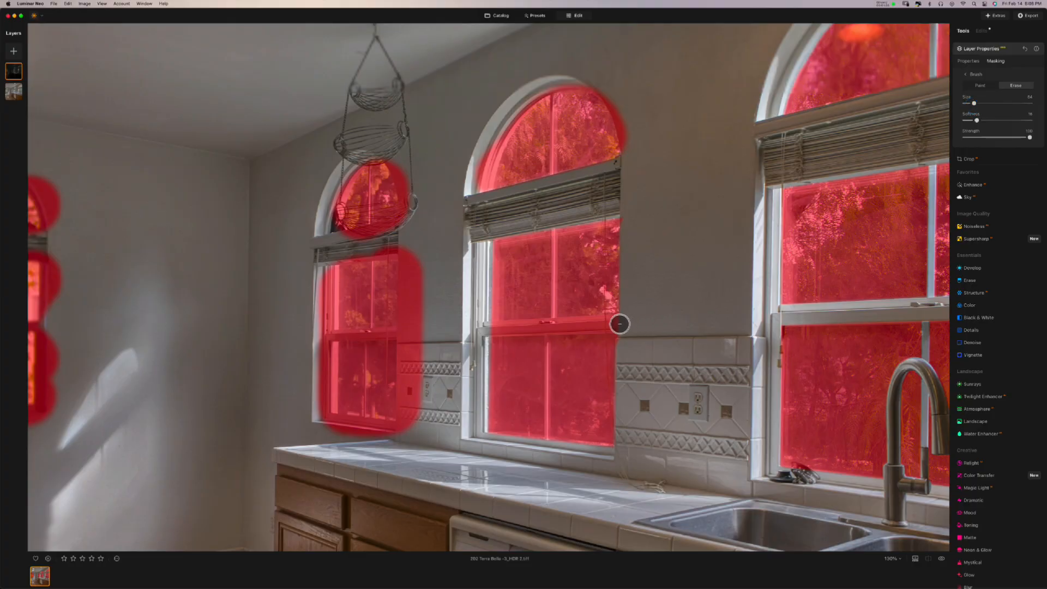
pyautogui.moveTo(974, 103); pyautogui.dragTo(972, 104)
pyautogui.keyDown('shift'); pyautogui.click(619, 323); pyautogui.keyUp('shift')
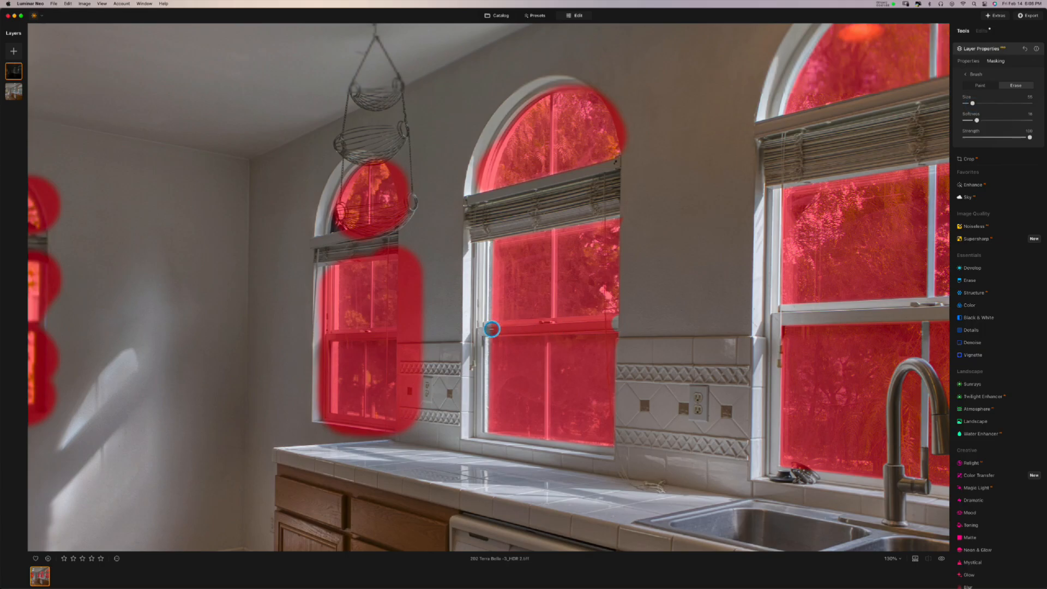
pyautogui.keyDown('shift'); pyautogui.click(492, 329); pyautogui.keyUp('shift')
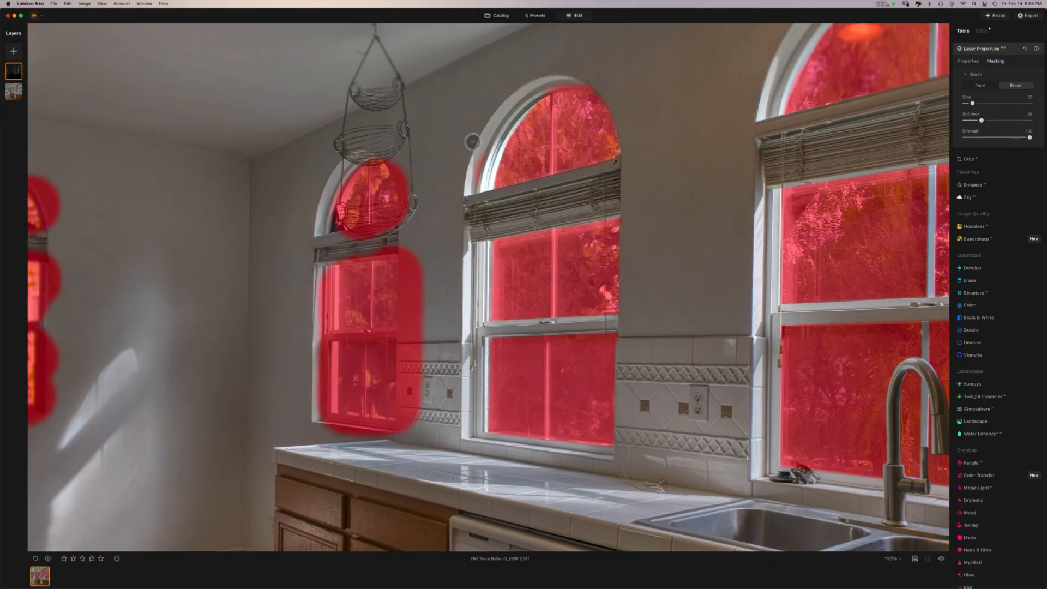
pyautogui.moveTo(475, 177); pyautogui.dragTo(465, 200)
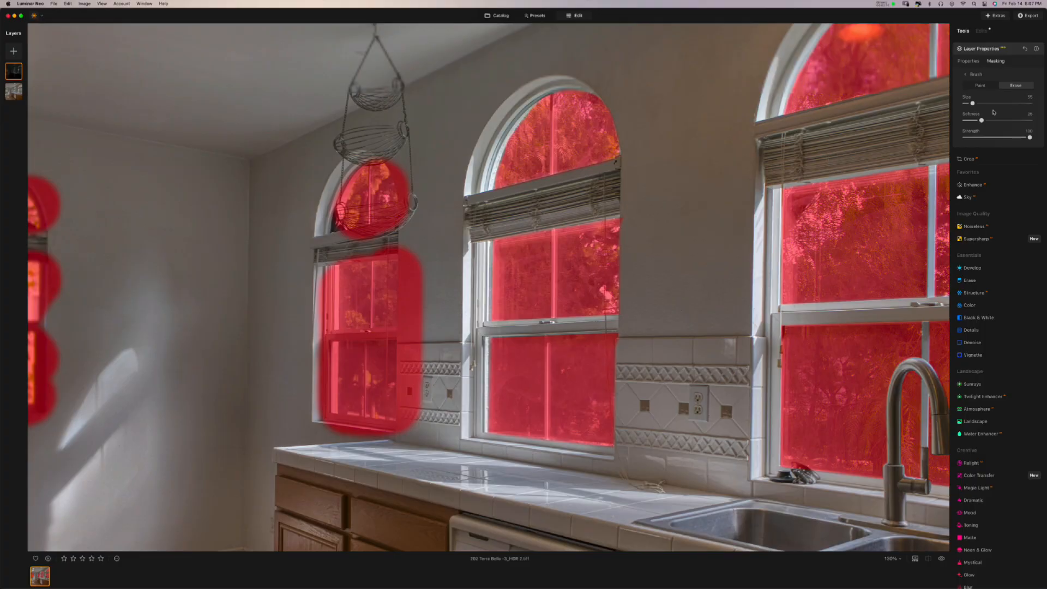
pyautogui.moveTo(976, 106); pyautogui.dragTo(979, 103)
pyautogui.click(418, 300)
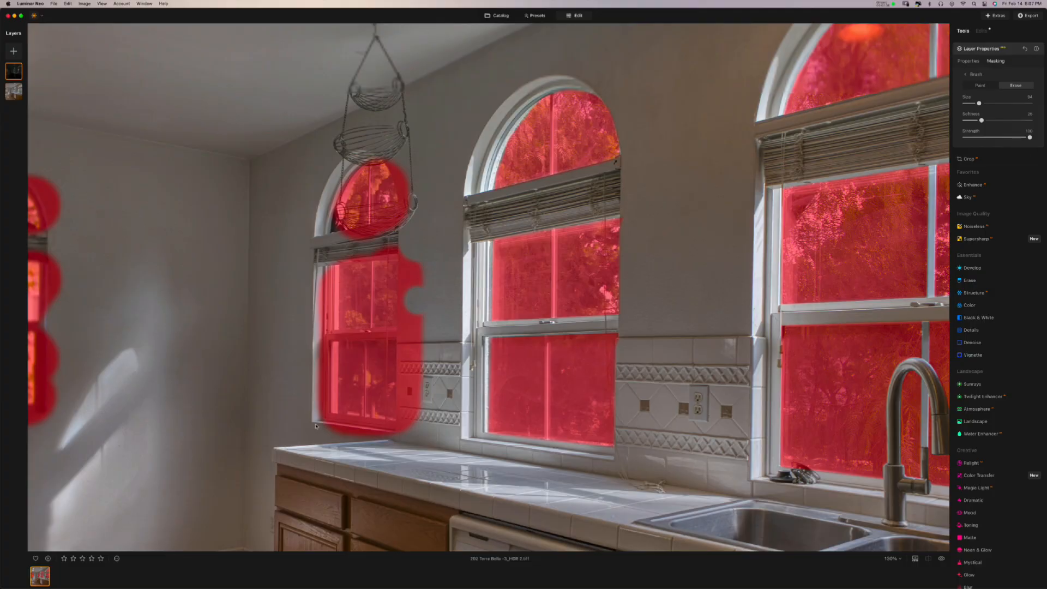
# - Zoom to 141% and erase the mask from the countertop, left edge and blind of the left window
pyautogui.scroll(2, 328, 443)
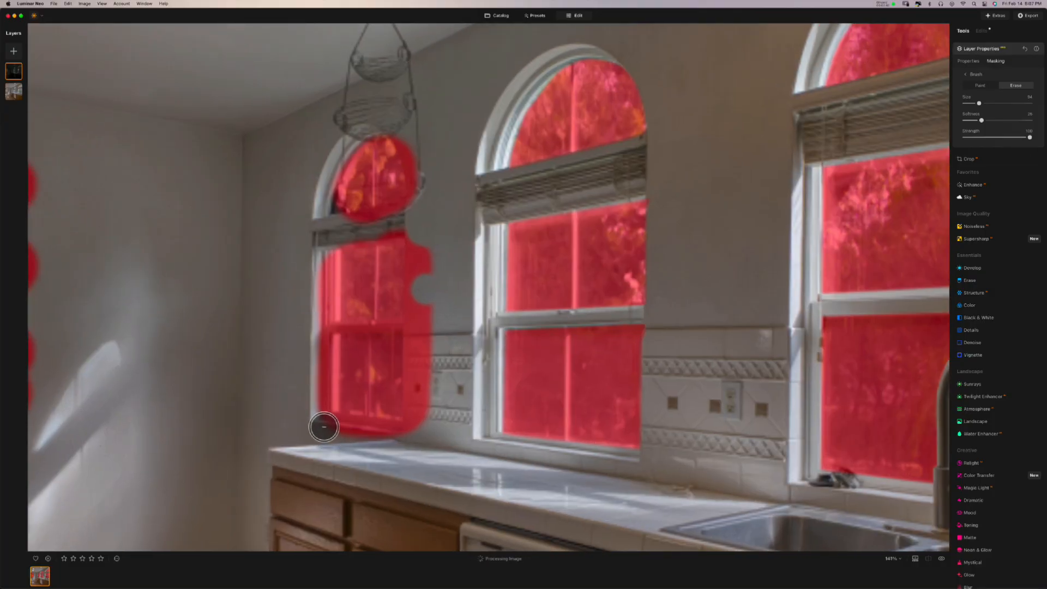
pyautogui.moveTo(324, 427); pyautogui.dragTo(397, 439)
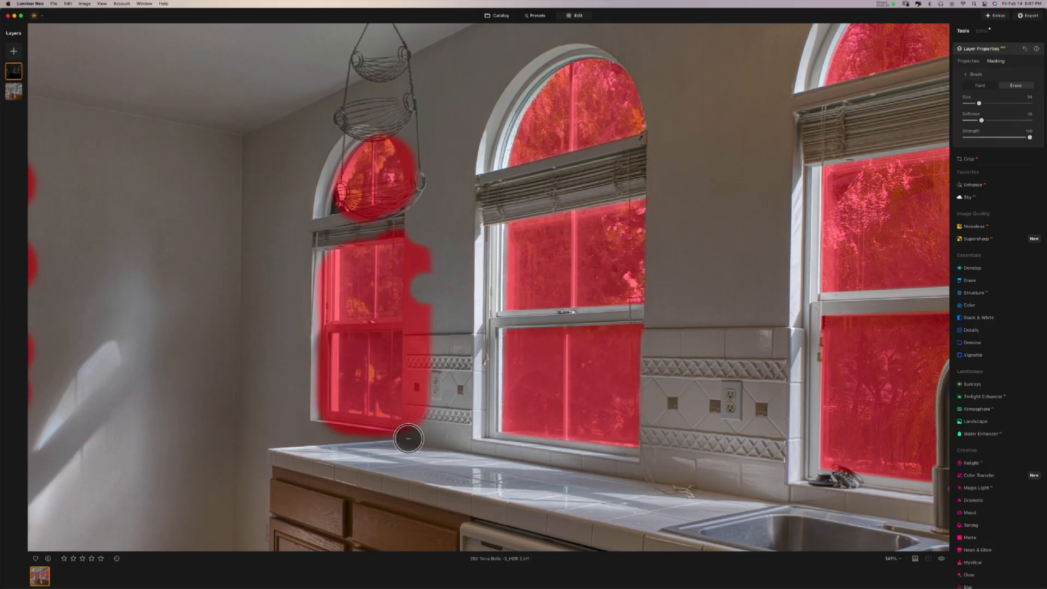
pyautogui.moveTo(401, 435)
pyautogui.mouseDown()
pyautogui.moveTo(316, 428)
pyautogui.moveTo(321, 412)
pyautogui.mouseUp()
pyautogui.click(322, 411)
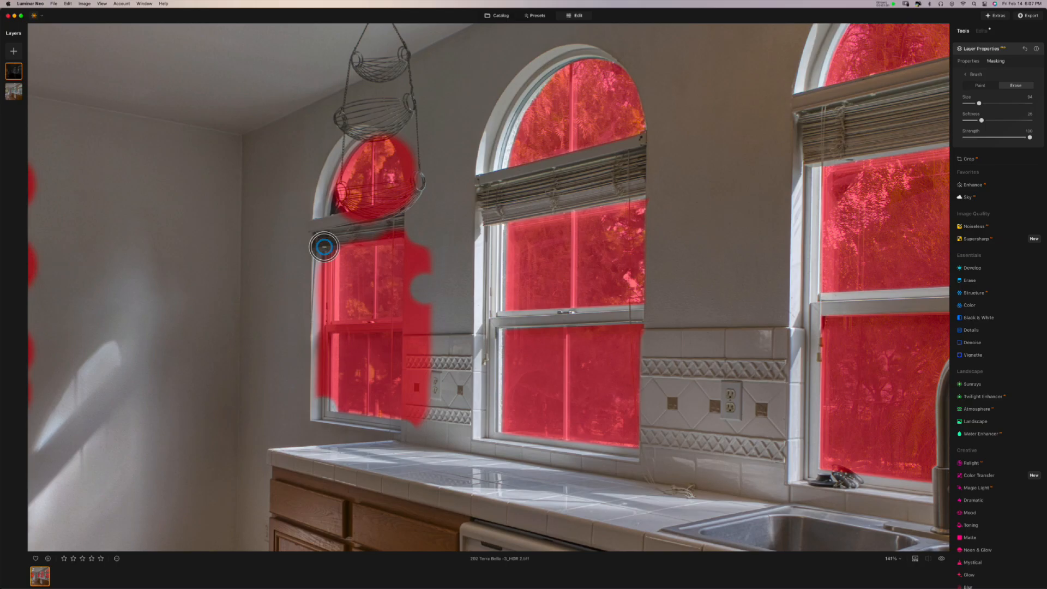
pyautogui.keyDown('shift'); pyautogui.click(324, 247); pyautogui.keyUp('shift')
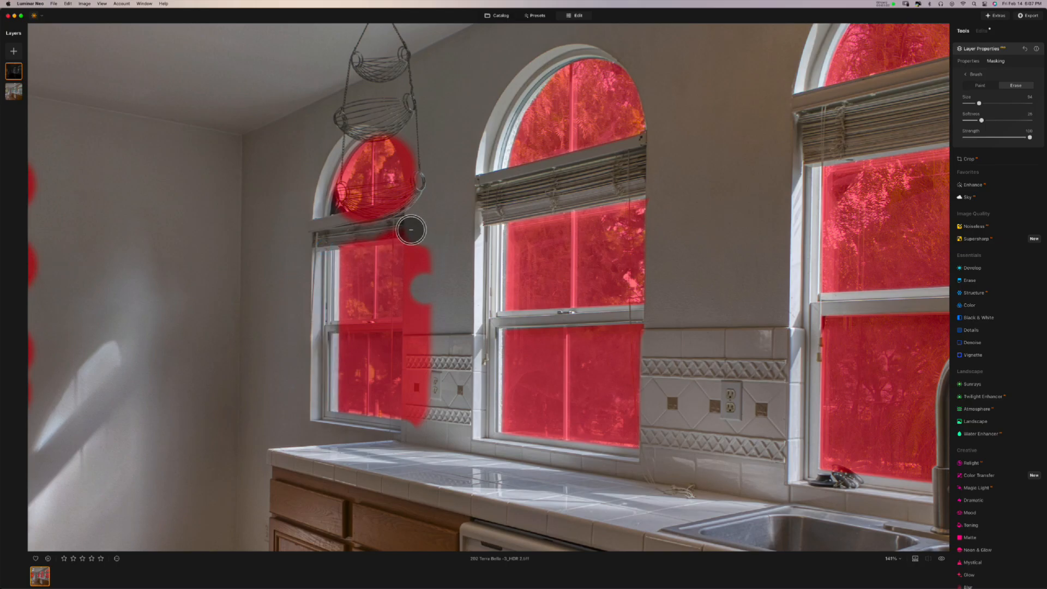
pyautogui.click(407, 228)
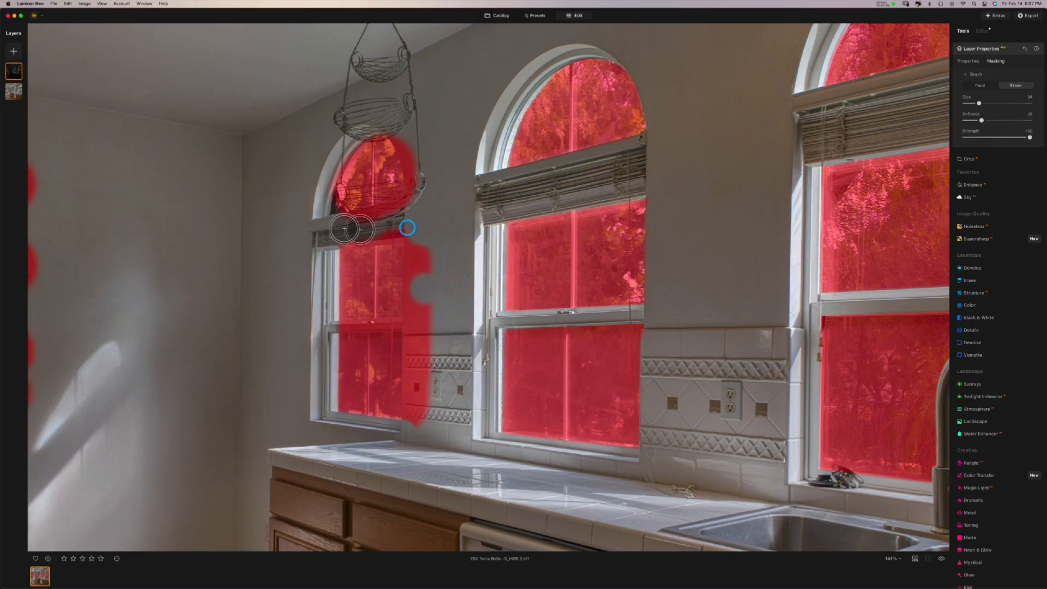
pyautogui.keyDown('shift'); pyautogui.click(338, 234); pyautogui.keyUp('shift')
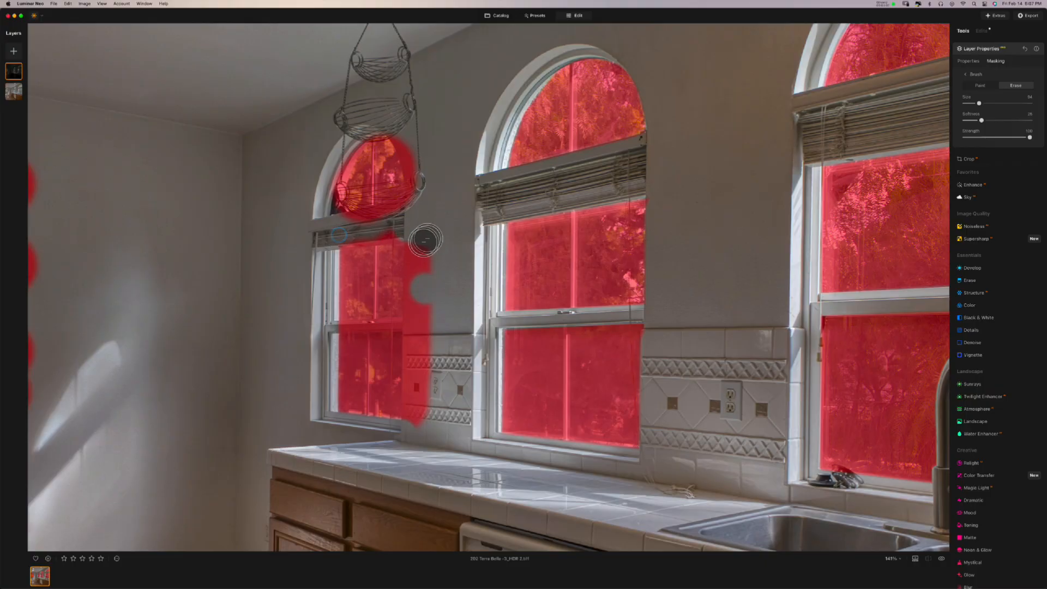
# - Trim the mask right of the left window to the sill and around its small arch, with the brush at 45
pyautogui.moveTo(412, 349); pyautogui.dragTo(416, 420)
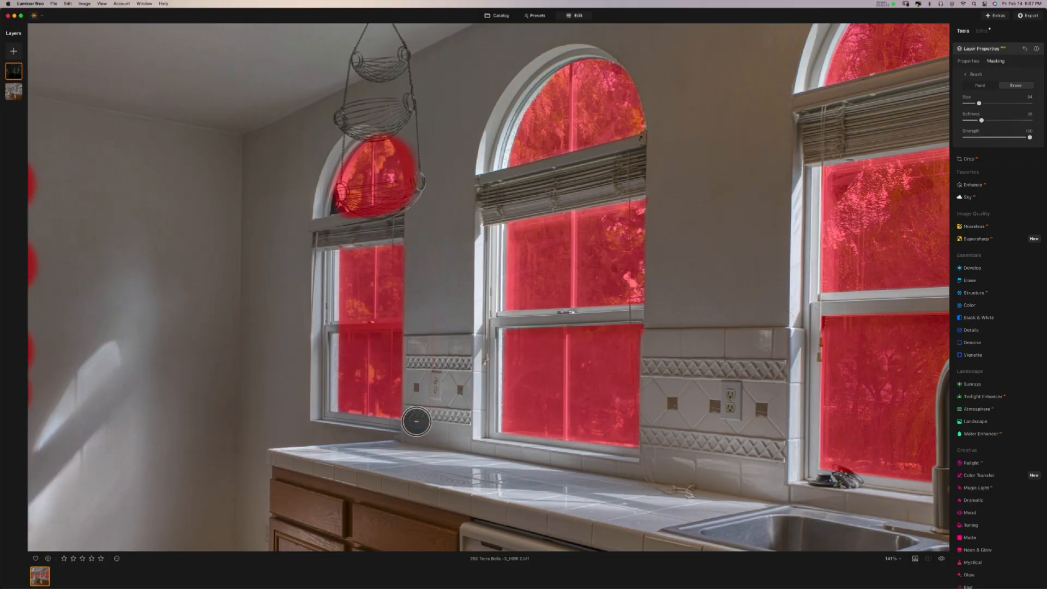
pyautogui.moveTo(402, 131)
pyautogui.mouseDown()
pyautogui.moveTo(420, 204)
pyautogui.moveTo(427, 171)
pyautogui.moveTo(409, 126)
pyautogui.moveTo(400, 129)
pyautogui.moveTo(414, 137)
pyautogui.mouseUp()
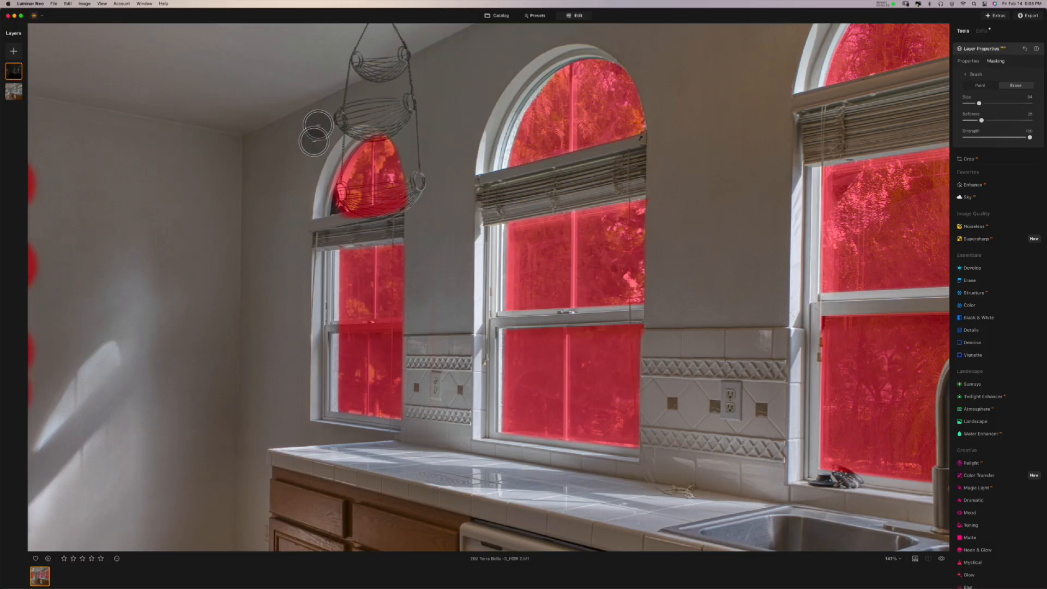
pyautogui.moveTo(318, 205); pyautogui.dragTo(365, 121)
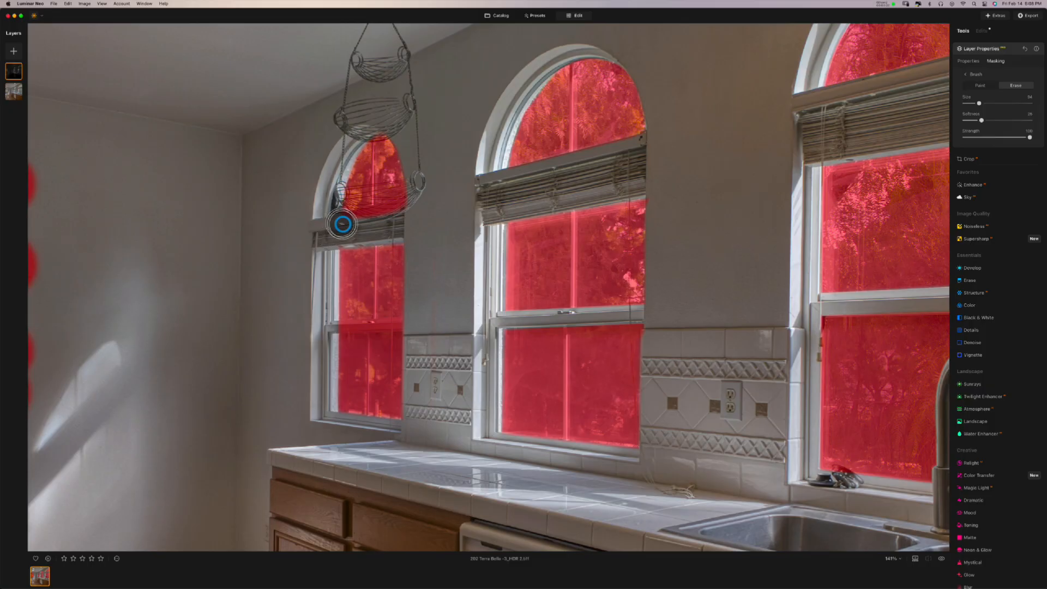
pyautogui.moveTo(354, 229)
pyautogui.mouseDown()
pyautogui.moveTo(417, 216)
pyautogui.moveTo(351, 226)
pyautogui.mouseUp()
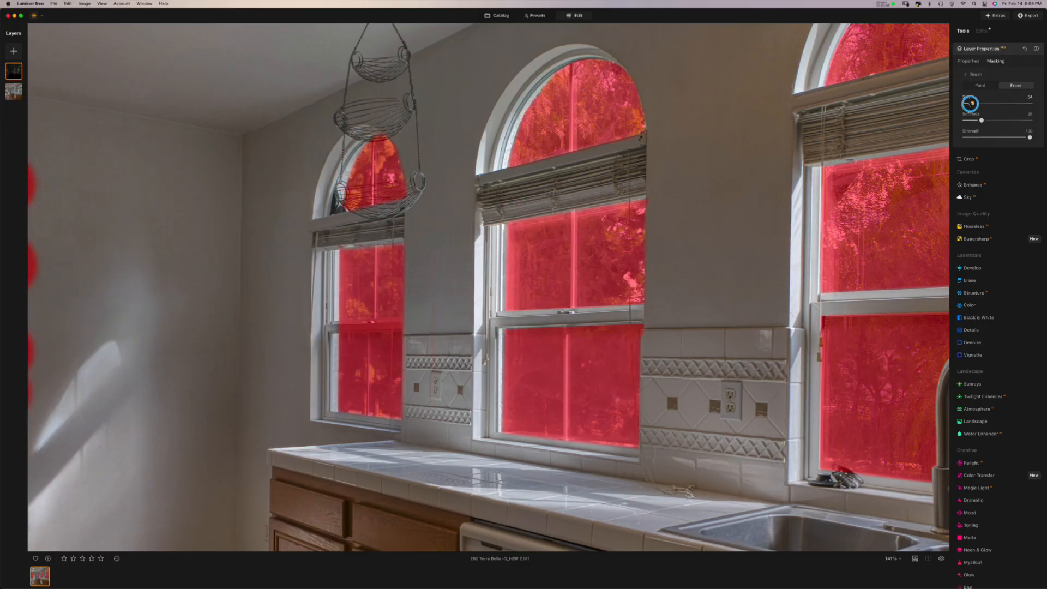
pyautogui.moveTo(419, 333)
pyautogui.mouseDown()
pyautogui.moveTo(341, 326)
pyautogui.moveTo(468, 327)
pyautogui.moveTo(470, 336)
pyautogui.mouseUp()
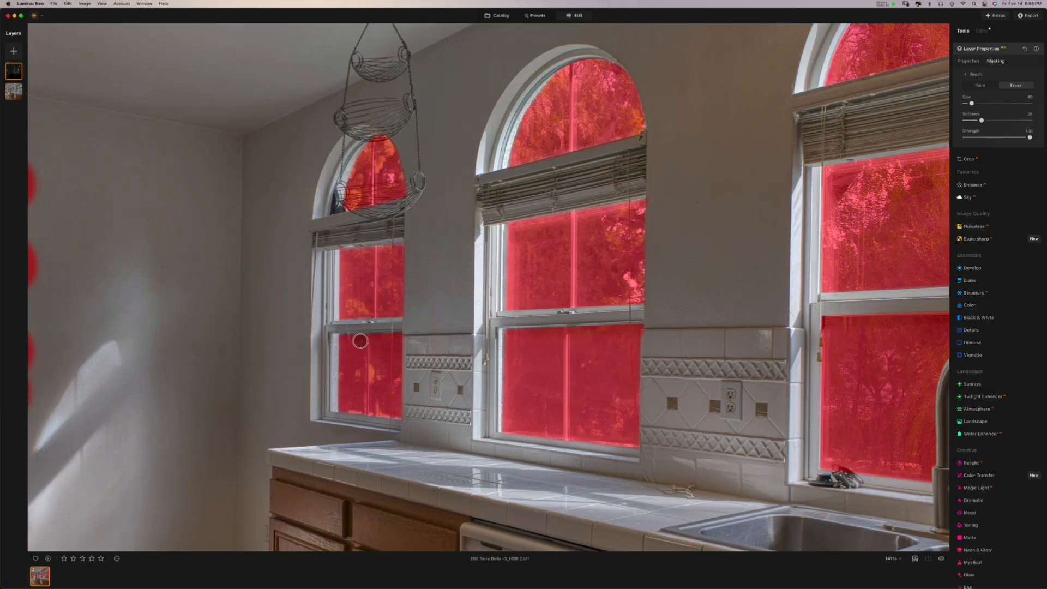
# - Center the dining window behind the chandelier, set the brush to about 105, and erase spill along the blinds
pyautogui.moveTo(351, 357); pyautogui.dragTo(627, 374)
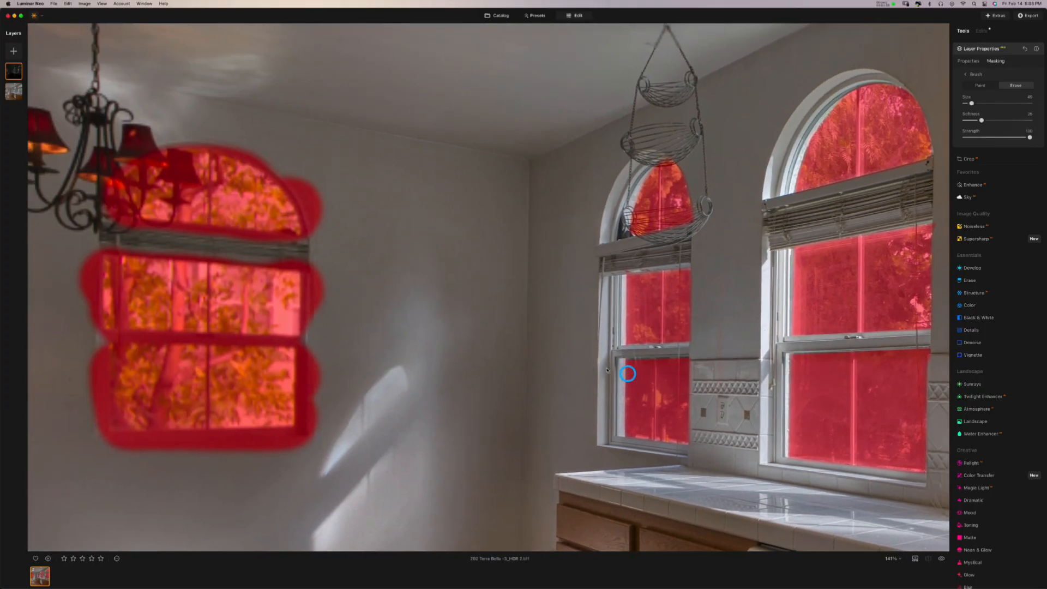
pyautogui.moveTo(390, 298); pyautogui.dragTo(569, 291)
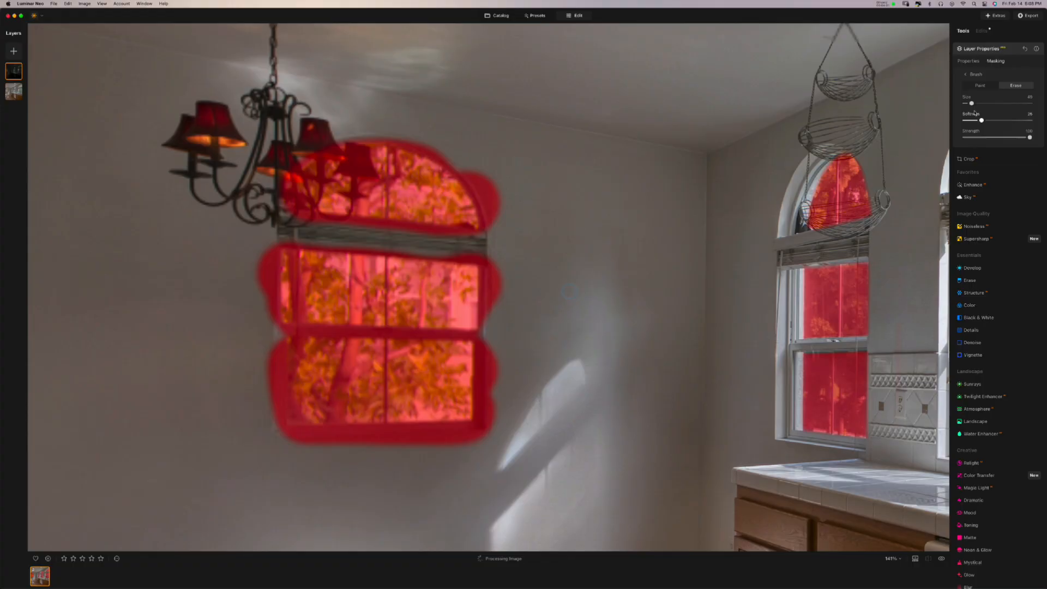
pyautogui.moveTo(977, 107); pyautogui.dragTo(981, 104)
pyautogui.scroll(1, 533, 284)
pyautogui.moveTo(523, 259); pyautogui.dragTo(588, 244)
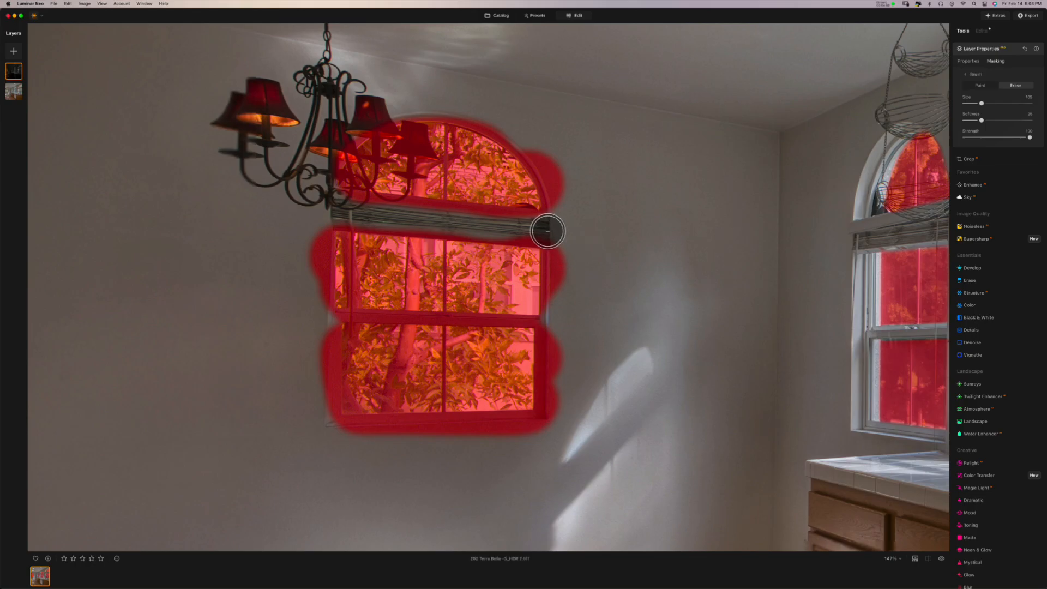
pyautogui.moveTo(548, 230); pyautogui.dragTo(333, 213)
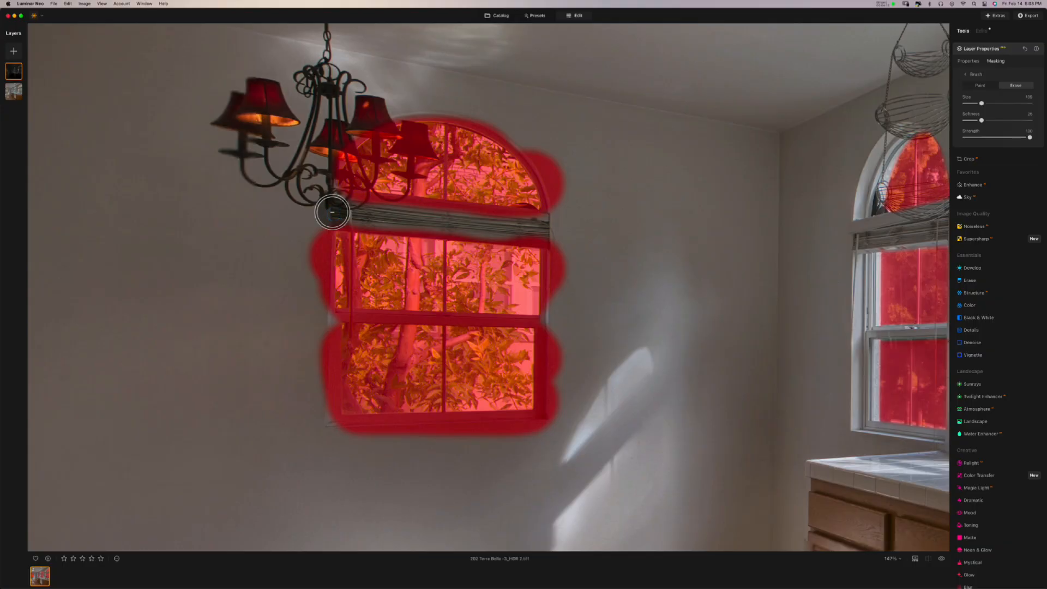
pyautogui.moveTo(327, 213); pyautogui.dragTo(556, 232)
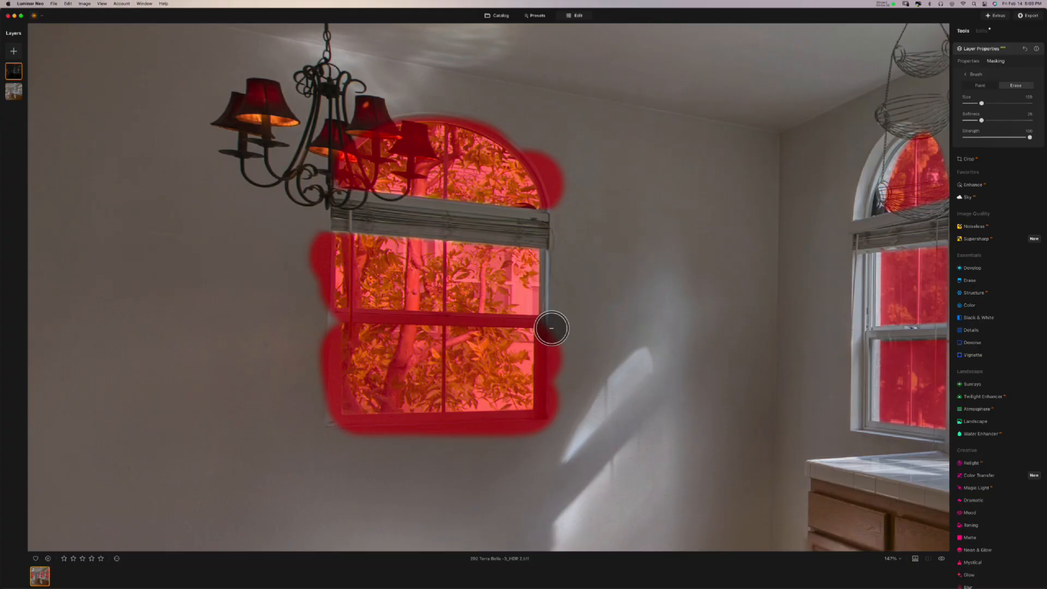
# - Erase mask spill around the dining window's right, bottom and left edges, beside the arch and over the chandelier shades
pyautogui.moveTo(552, 328); pyautogui.dragTo(547, 411)
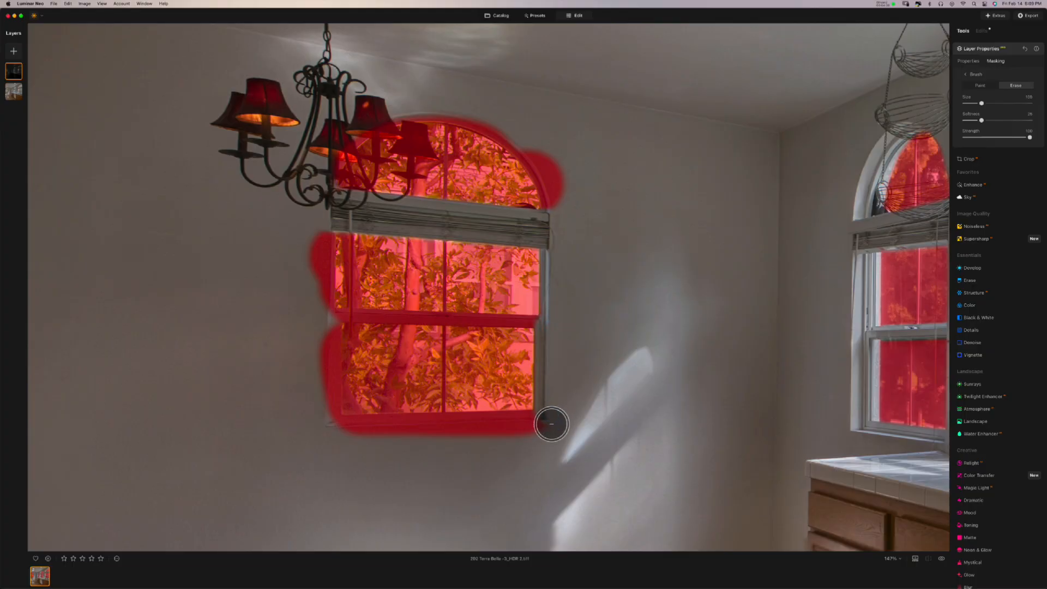
pyautogui.click(534, 427)
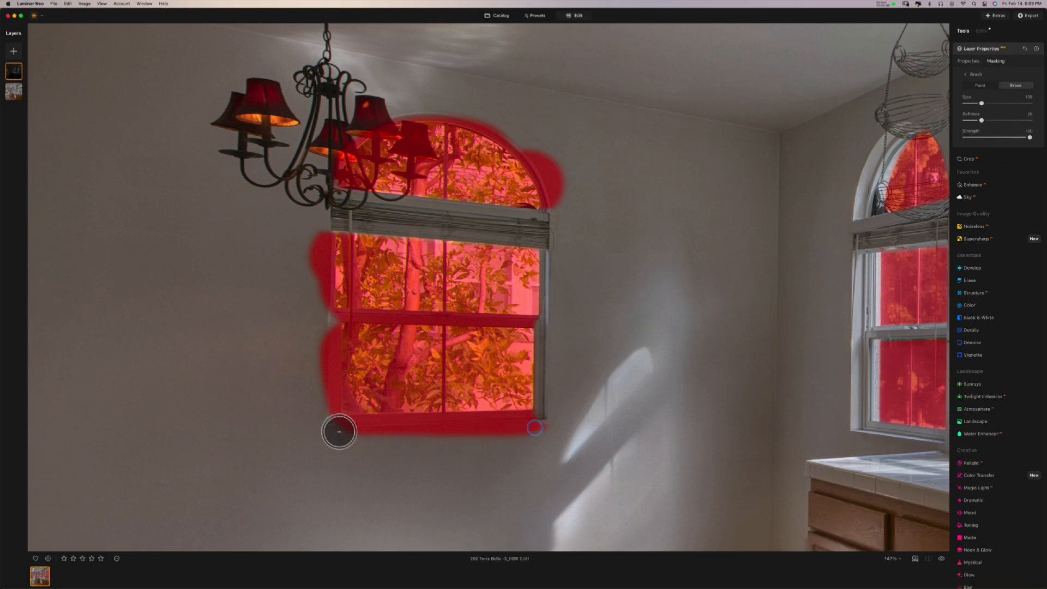
pyautogui.moveTo(338, 432); pyautogui.dragTo(322, 416)
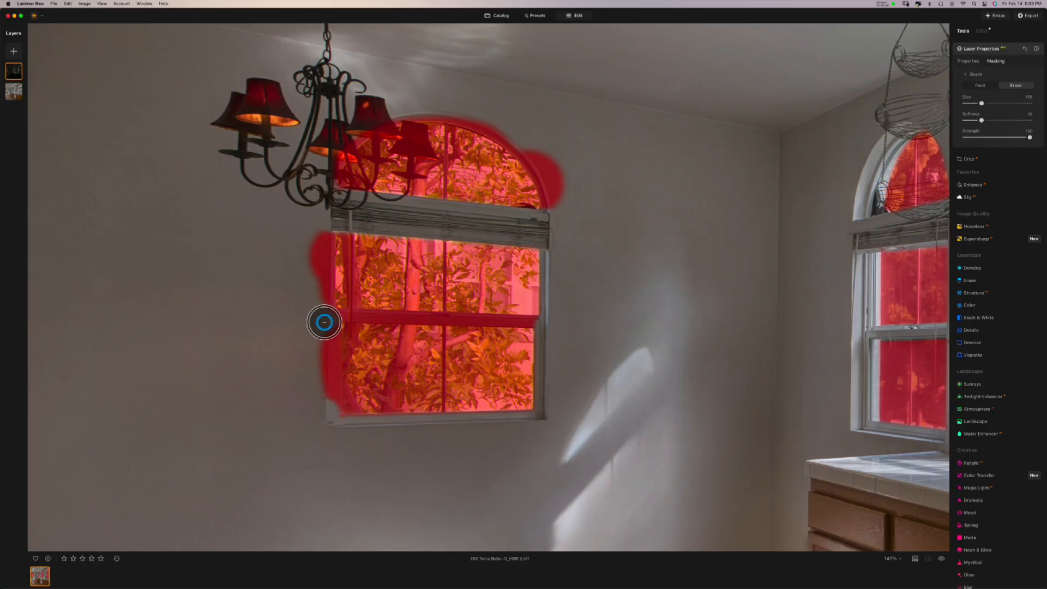
pyautogui.moveTo(324, 322)
pyautogui.mouseDown()
pyautogui.moveTo(296, 315)
pyautogui.moveTo(315, 303)
pyautogui.mouseUp()
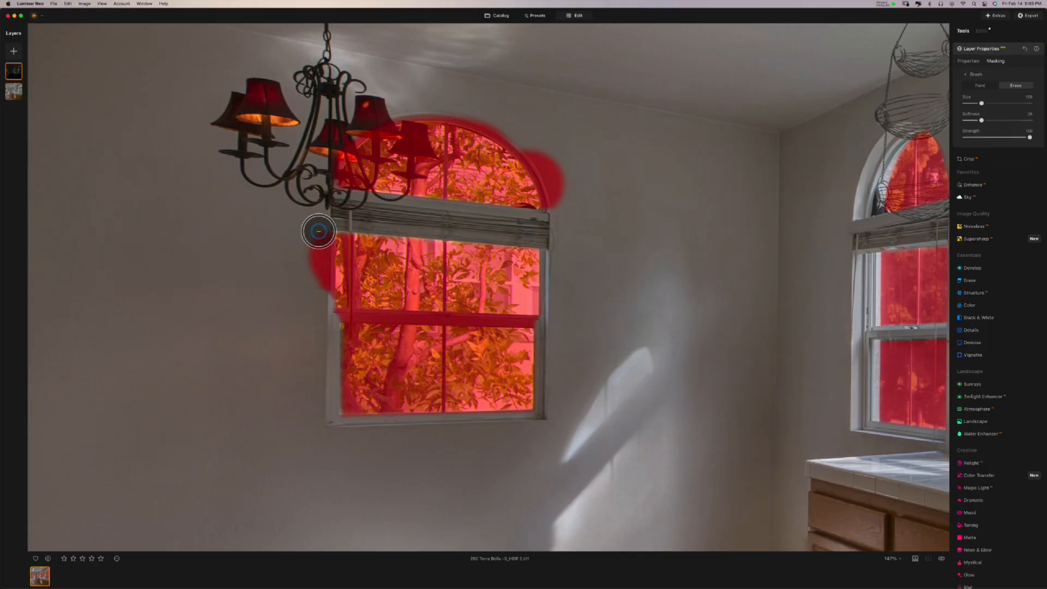
pyautogui.moveTo(318, 231); pyautogui.dragTo(316, 229)
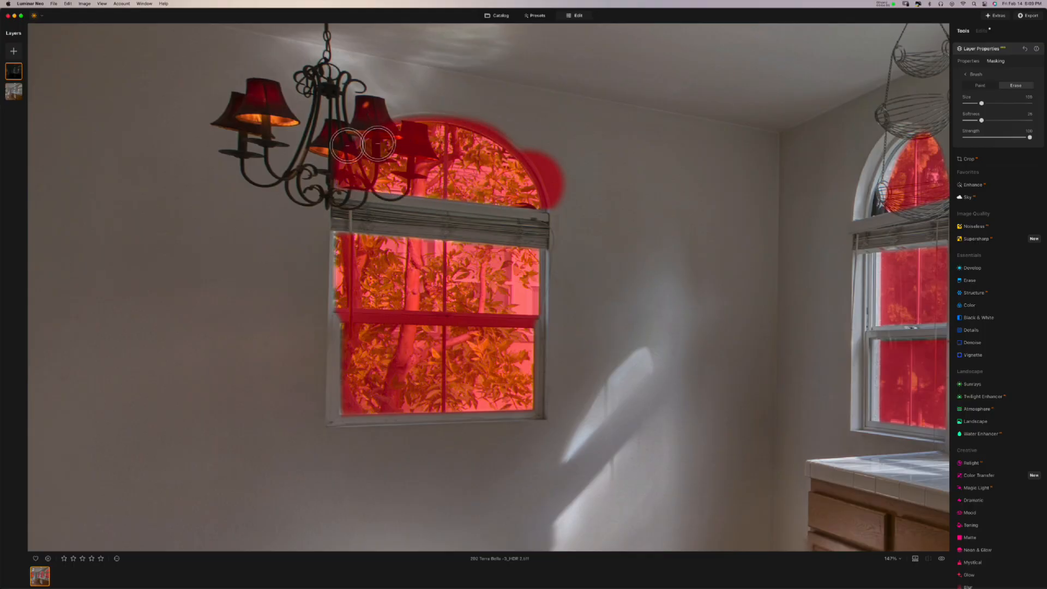
pyautogui.moveTo(554, 187)
pyautogui.mouseDown()
pyautogui.moveTo(556, 205)
pyautogui.moveTo(537, 156)
pyautogui.moveTo(483, 110)
pyautogui.moveTo(386, 99)
pyautogui.moveTo(397, 101)
pyautogui.moveTo(342, 133)
pyautogui.moveTo(315, 186)
pyautogui.mouseUp()
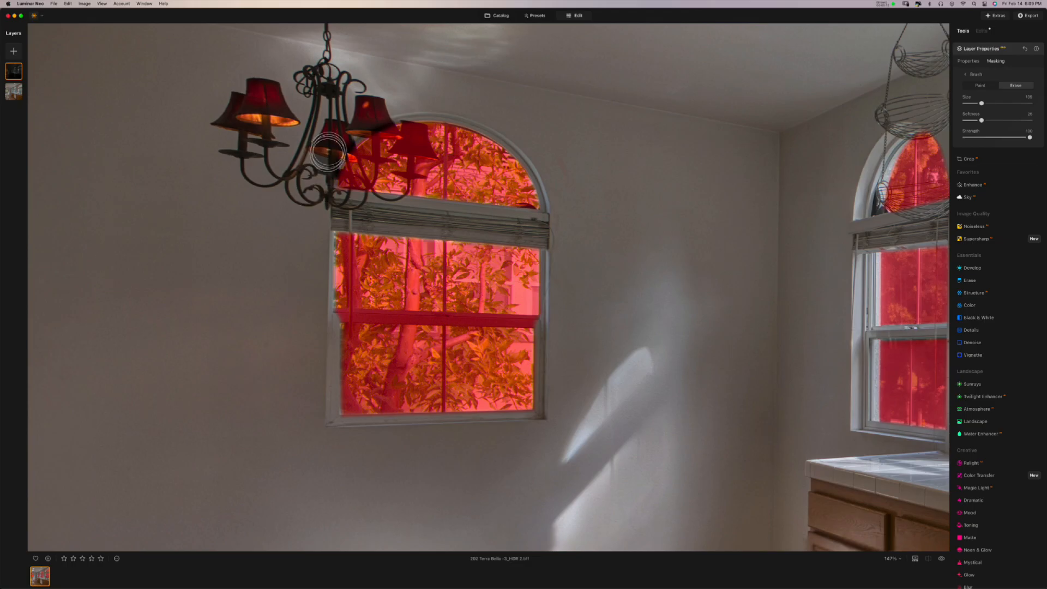
pyautogui.moveTo(329, 150)
pyautogui.mouseDown()
pyautogui.moveTo(360, 115)
pyautogui.moveTo(369, 130)
pyautogui.moveTo(415, 144)
pyautogui.mouseUp()
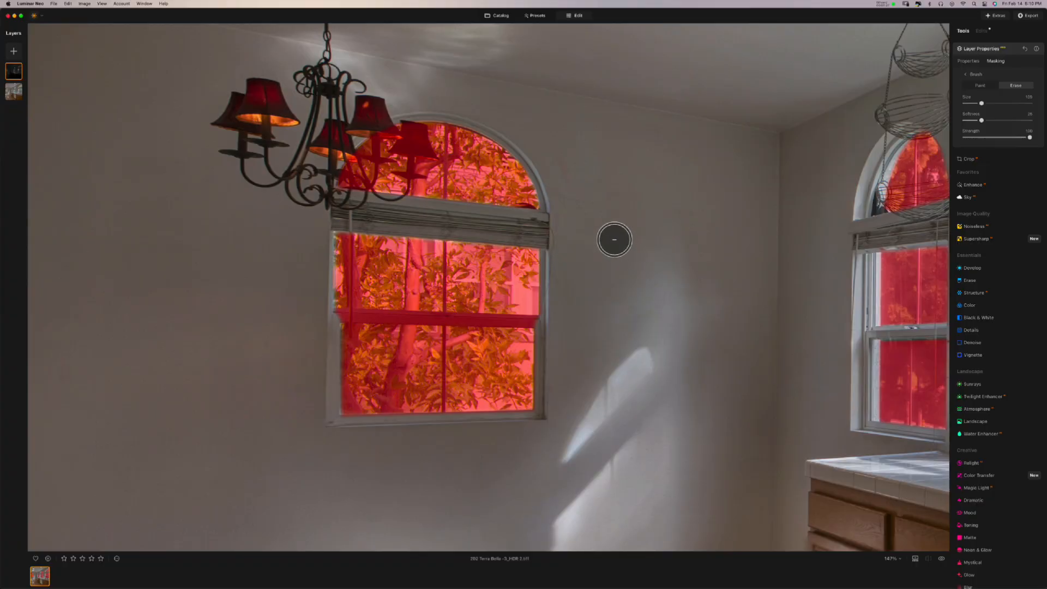
# - Fit the whole kitchen in view and turn off the red mask overlay
pyautogui.press('super+0')
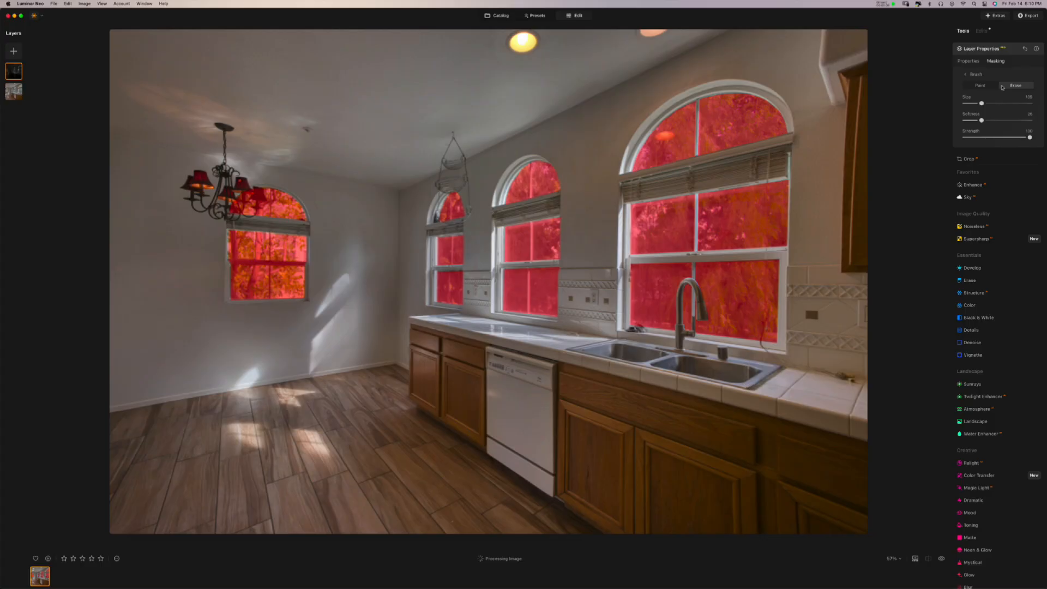
pyautogui.click(975, 75)
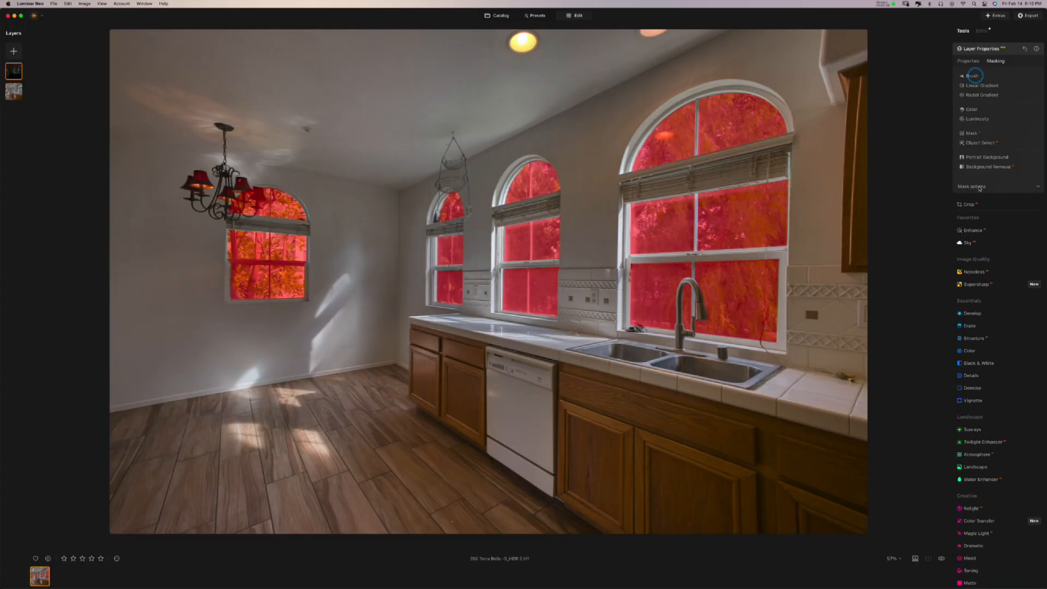
pyautogui.click(977, 186)
pyautogui.click(1019, 210)
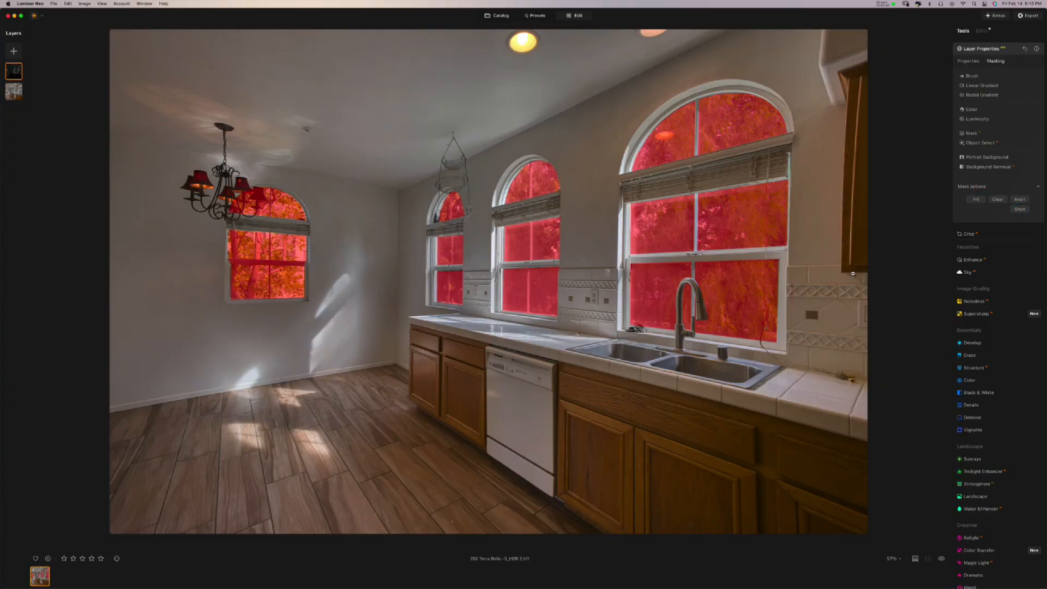
pyautogui.click(979, 48)
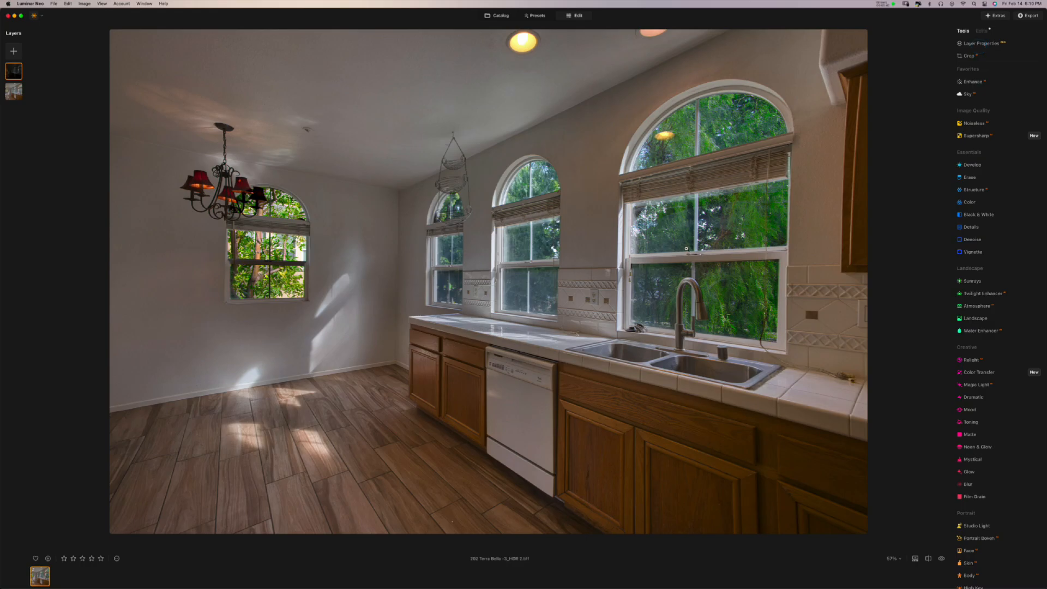
# - Hide and show the windows layer twice to compare, then select the base layer
pyautogui.rightClick(16, 76)
pyautogui.click(22, 80)
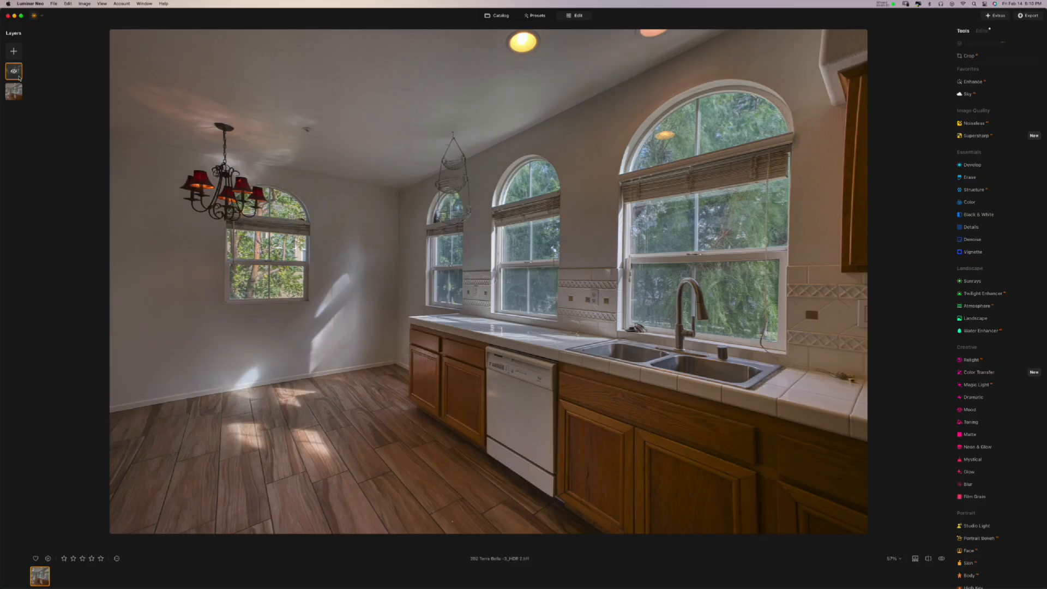
pyautogui.rightClick(18, 76)
pyautogui.click(22, 80)
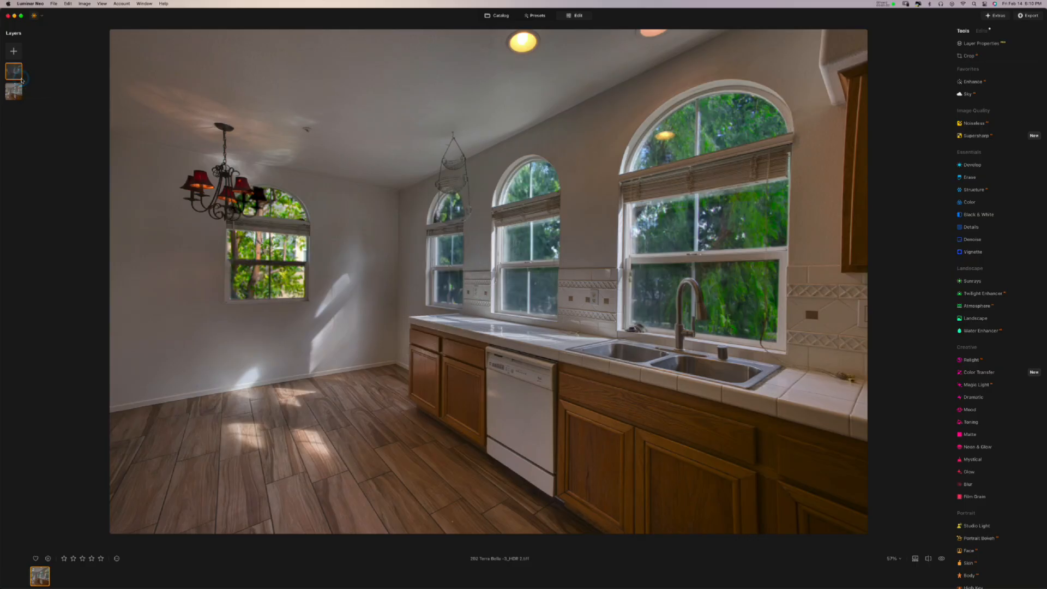
pyautogui.rightClick(22, 81)
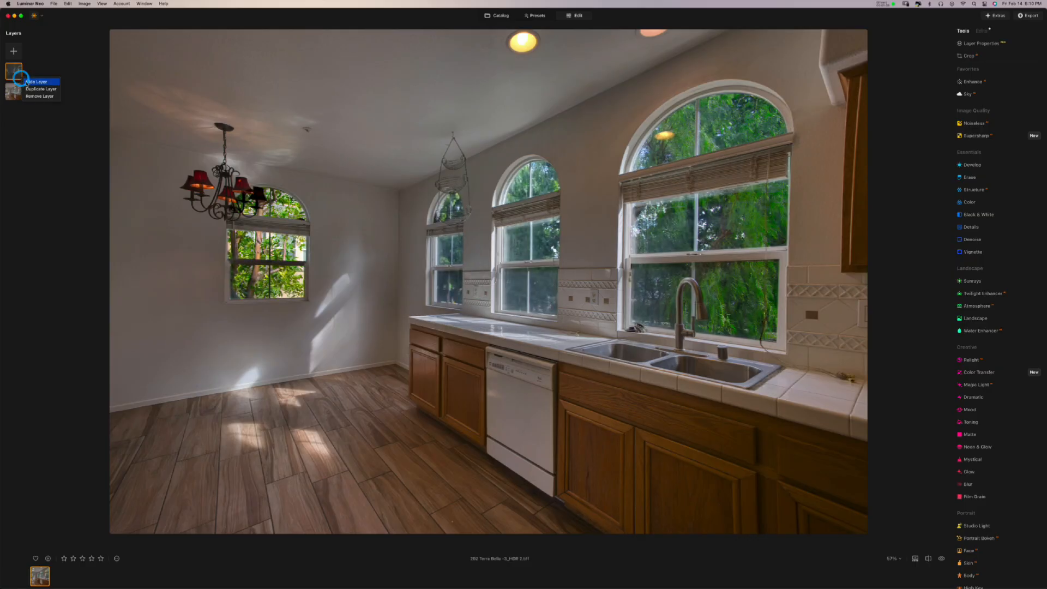
pyautogui.click(22, 81)
pyautogui.rightClick(24, 82)
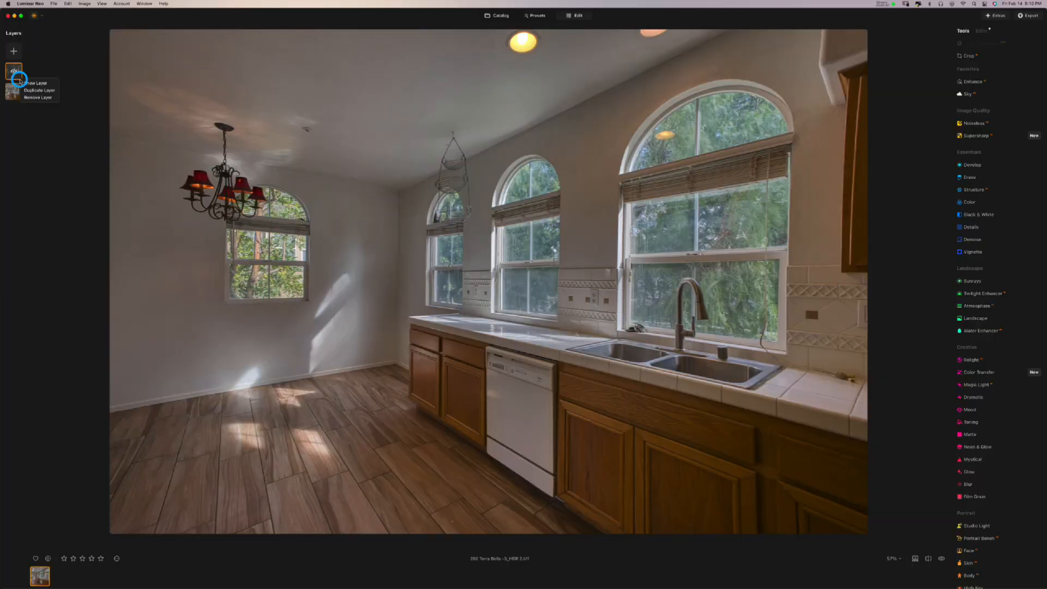
pyautogui.click(23, 82)
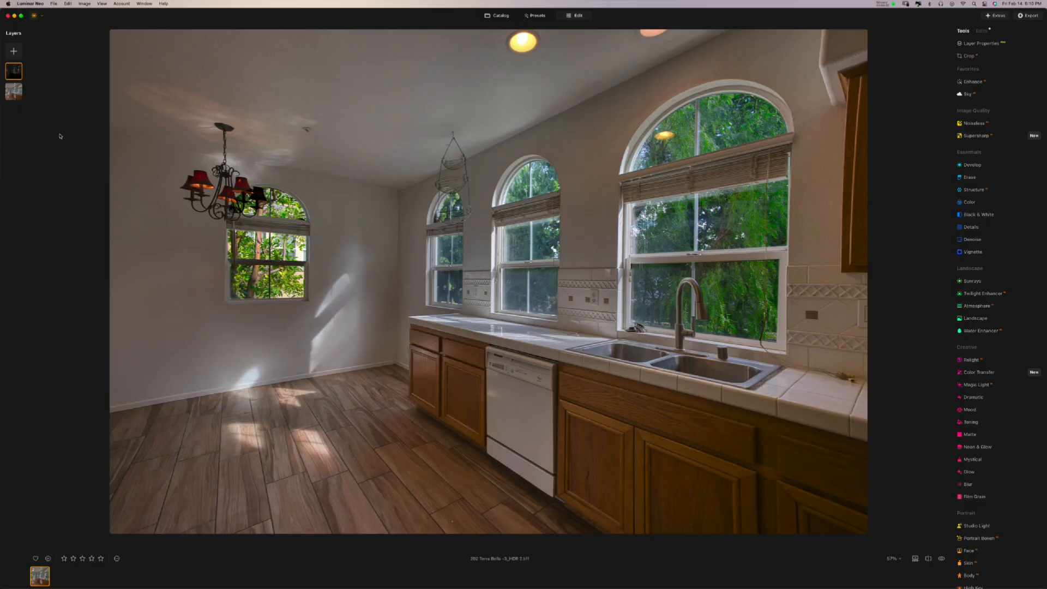
pyautogui.click(16, 92)
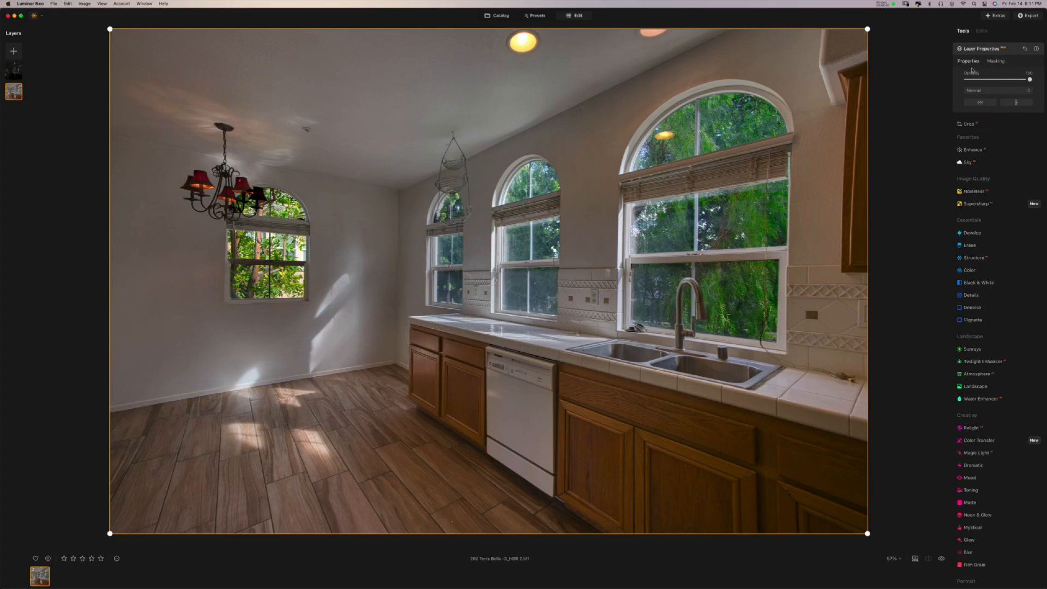
# - Brighten the base layer in Develop Curves by pulling the midtone and white-point handles left
pyautogui.click(974, 50)
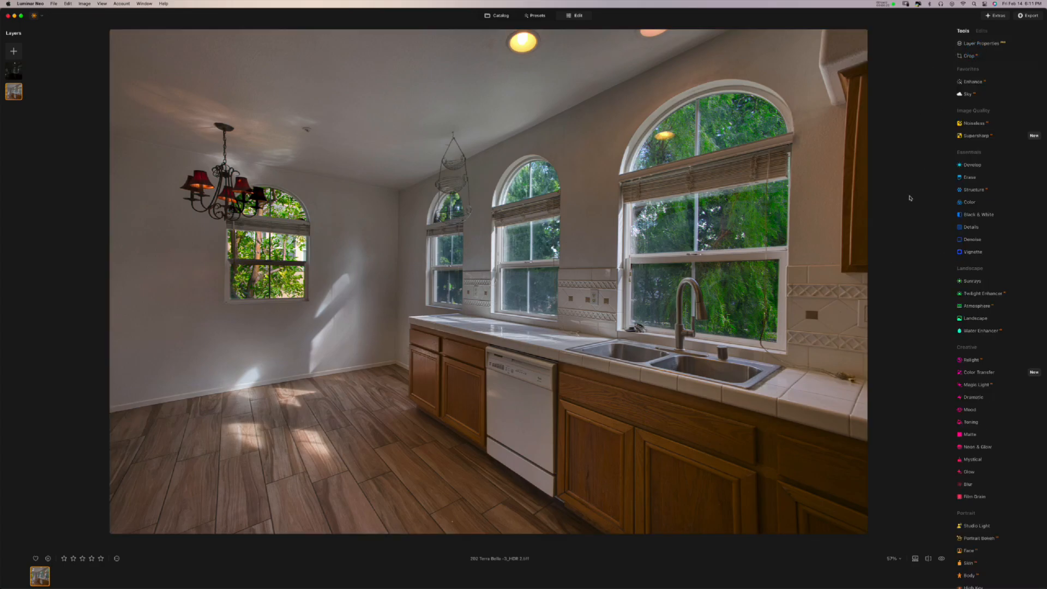
pyautogui.click(980, 31)
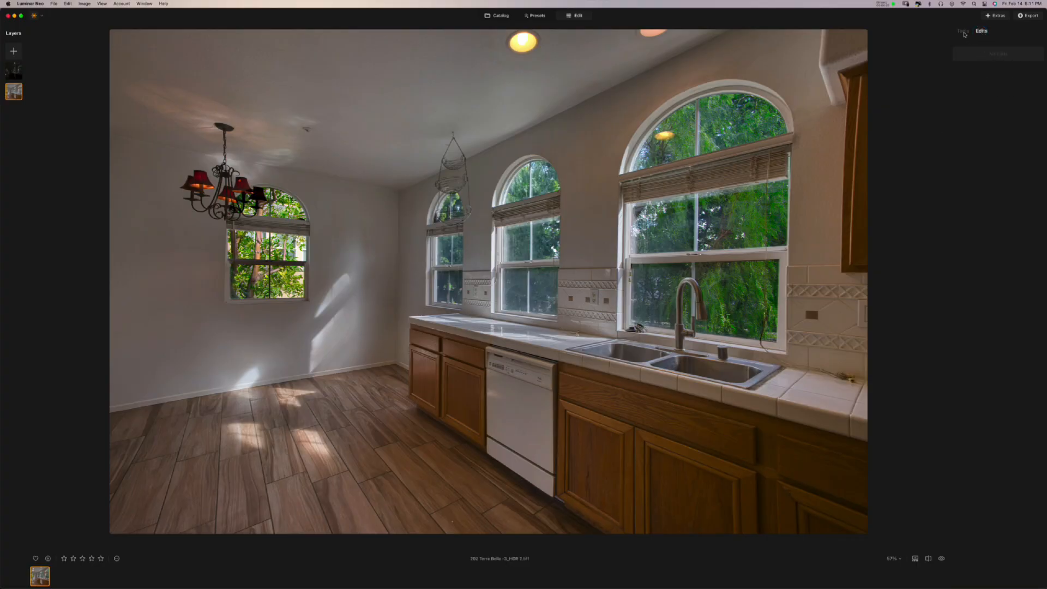
pyautogui.click(964, 32)
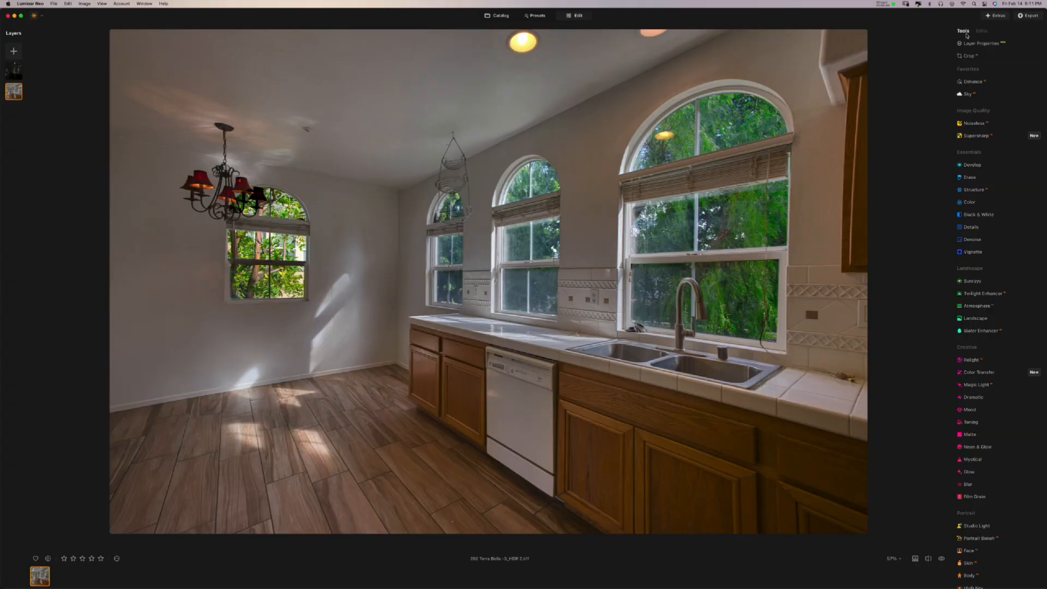
pyautogui.click(972, 165)
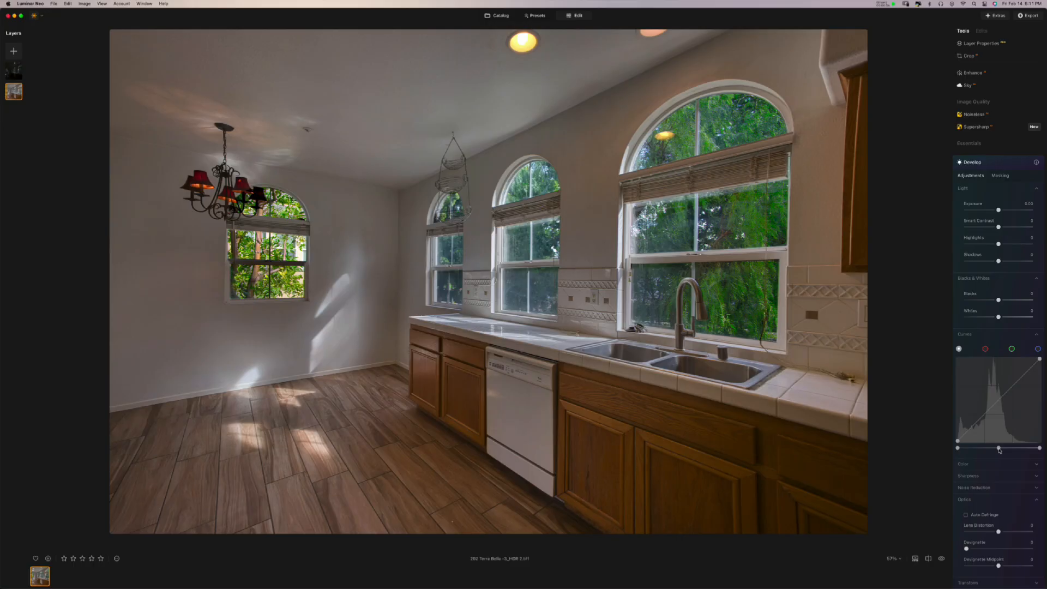
pyautogui.moveTo(999, 450); pyautogui.dragTo(980, 448)
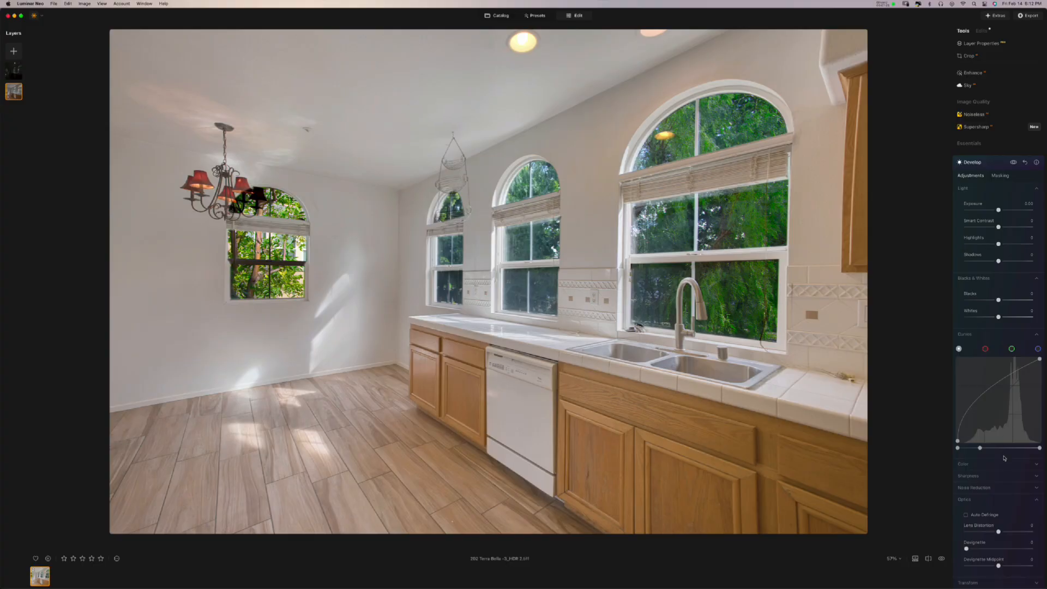
pyautogui.moveTo(1040, 449); pyautogui.dragTo(1020, 448)
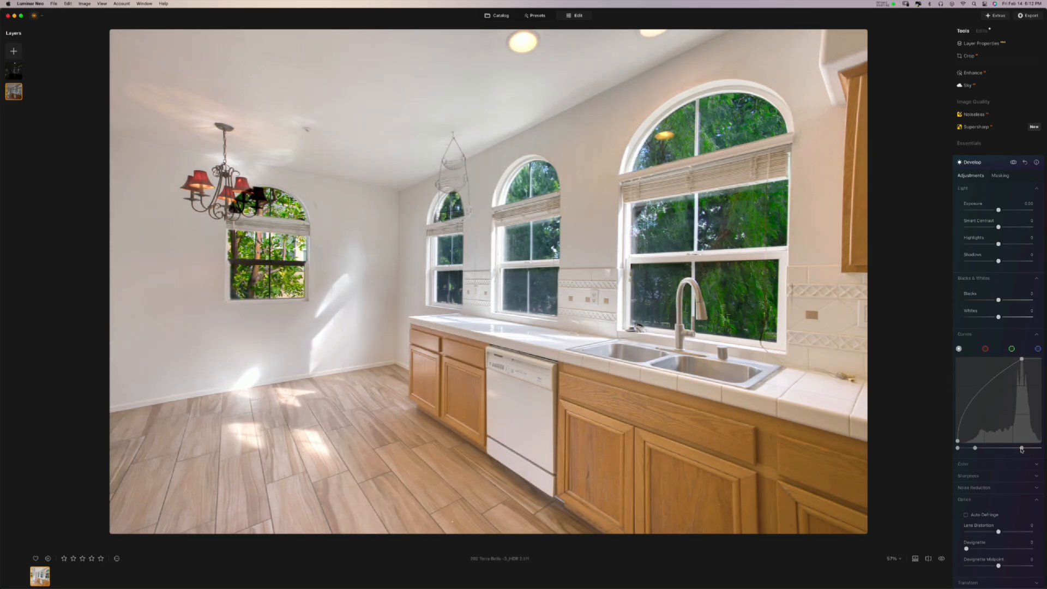
# - Flip repeatedly between the original and the curve-brightened kitchen, then select the curve's black point
pyautogui.click(942, 559)
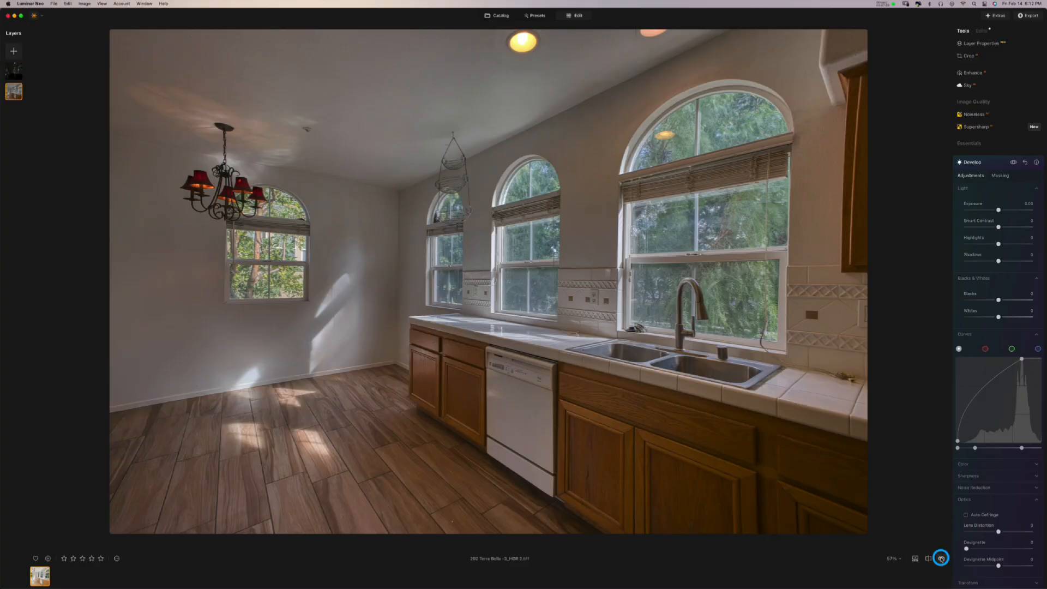
pyautogui.click(941, 558)
pyautogui.click(942, 558)
pyautogui.click(941, 559)
pyautogui.click(941, 559)
pyautogui.click(942, 558)
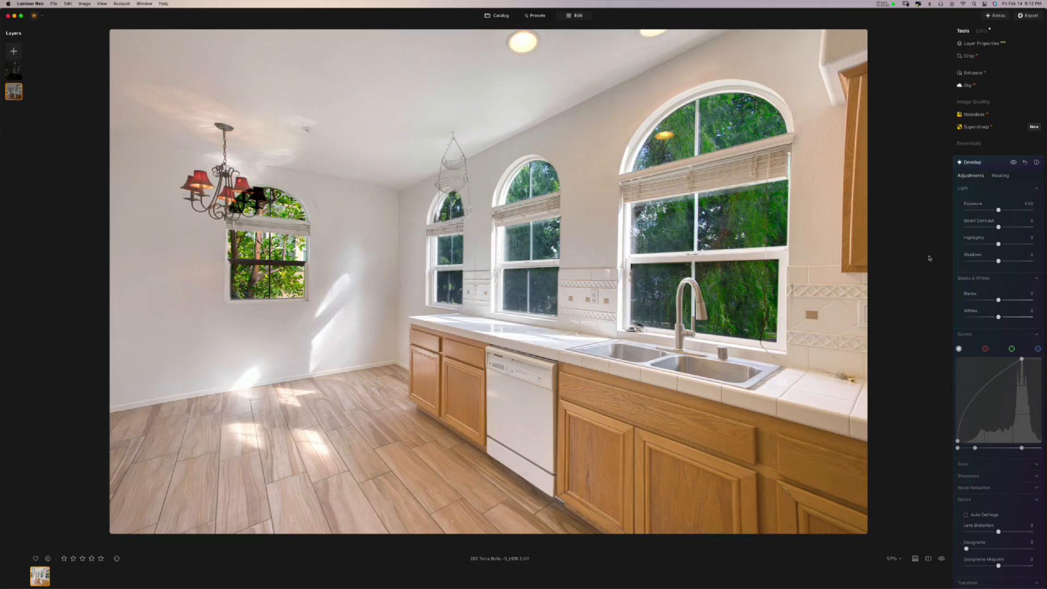
pyautogui.click(941, 559)
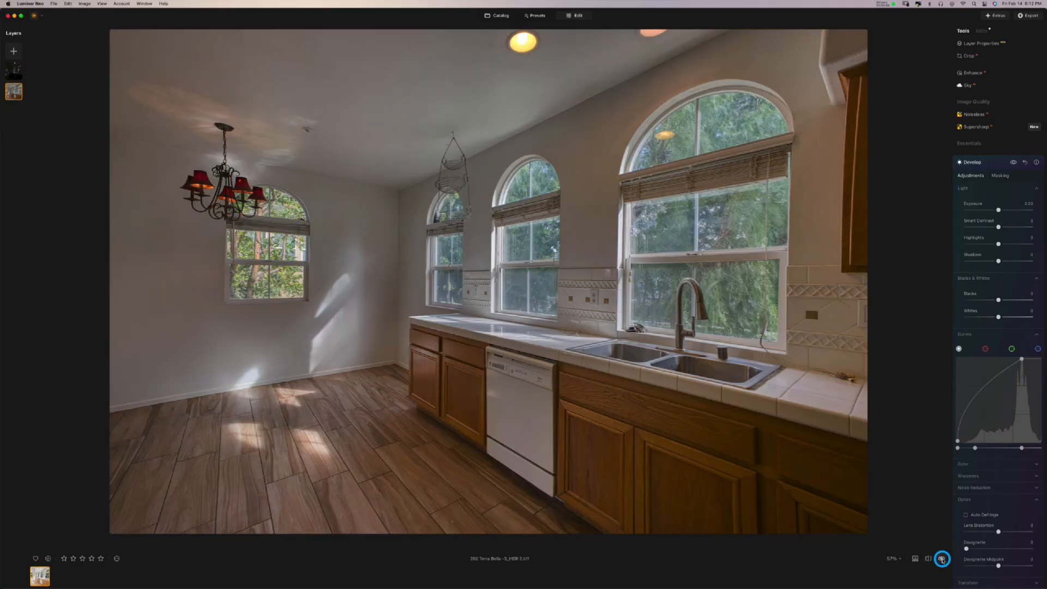
pyautogui.click(941, 559)
pyautogui.click(942, 559)
pyautogui.click(942, 559)
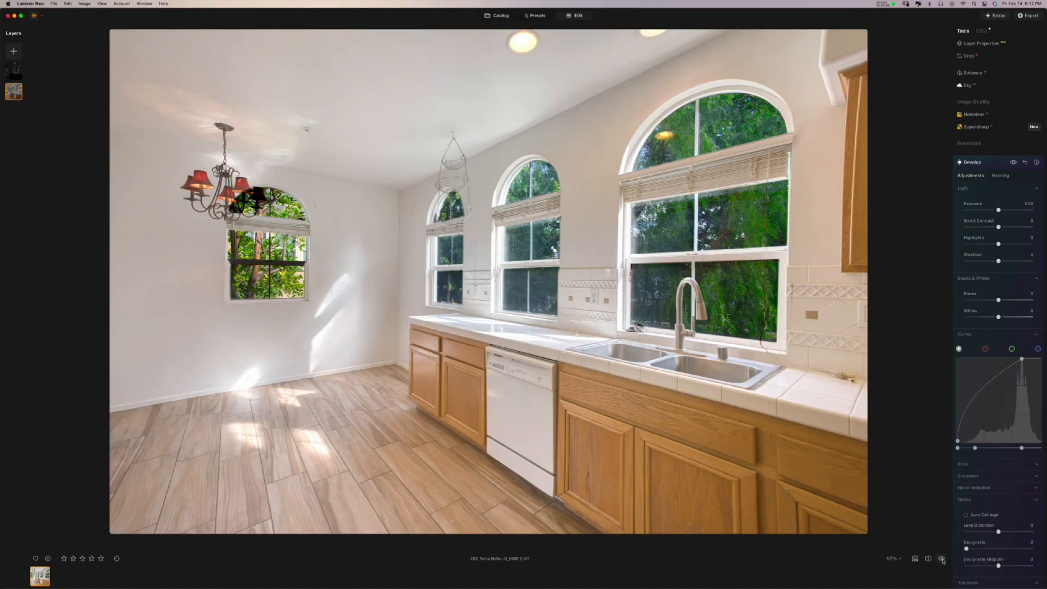
pyautogui.click(958, 448)
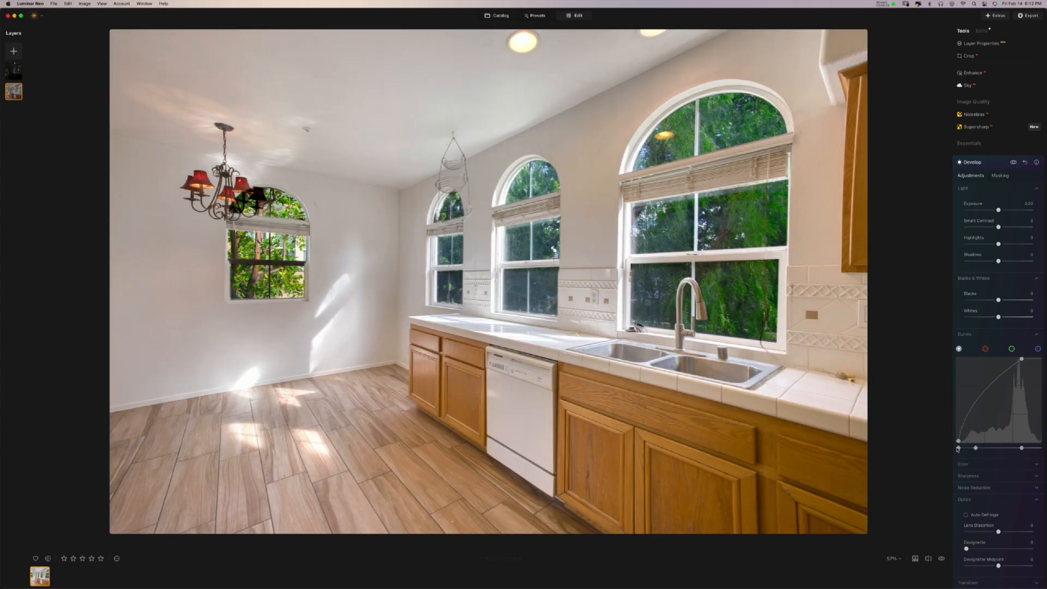
# - Shift the curve's black point left and white point slightly right, then hold compare to view the original
pyautogui.moveTo(957, 447)
pyautogui.mouseDown()
pyautogui.moveTo(941, 449)
pyautogui.moveTo(959, 449)
pyautogui.mouseUp()
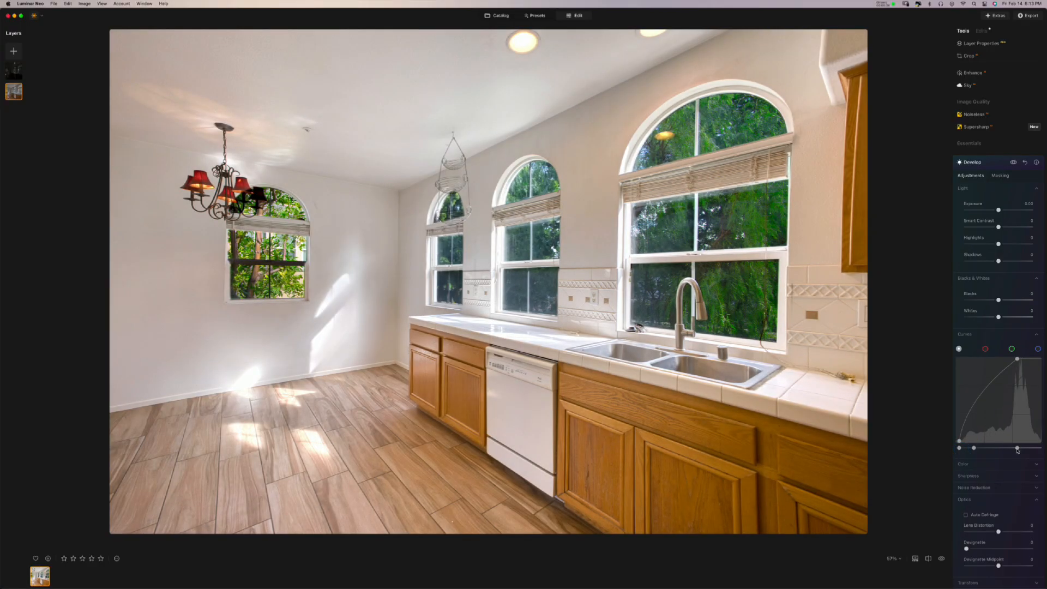
pyautogui.moveTo(1017, 449); pyautogui.dragTo(1020, 448)
pyautogui.click(1012, 164)
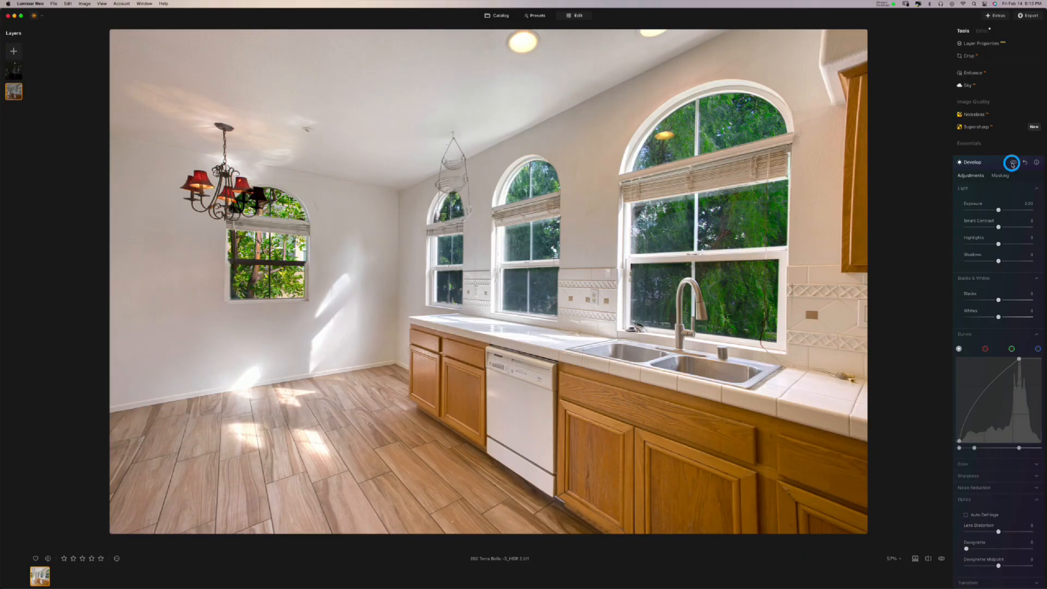
pyautogui.moveTo(1012, 163); pyautogui.dragTo(1013, 165)
# - Test Shadows and reset it to 0, then raise Highlights past 32
pyautogui.moveTo(999, 263); pyautogui.dragTo(1001, 262)
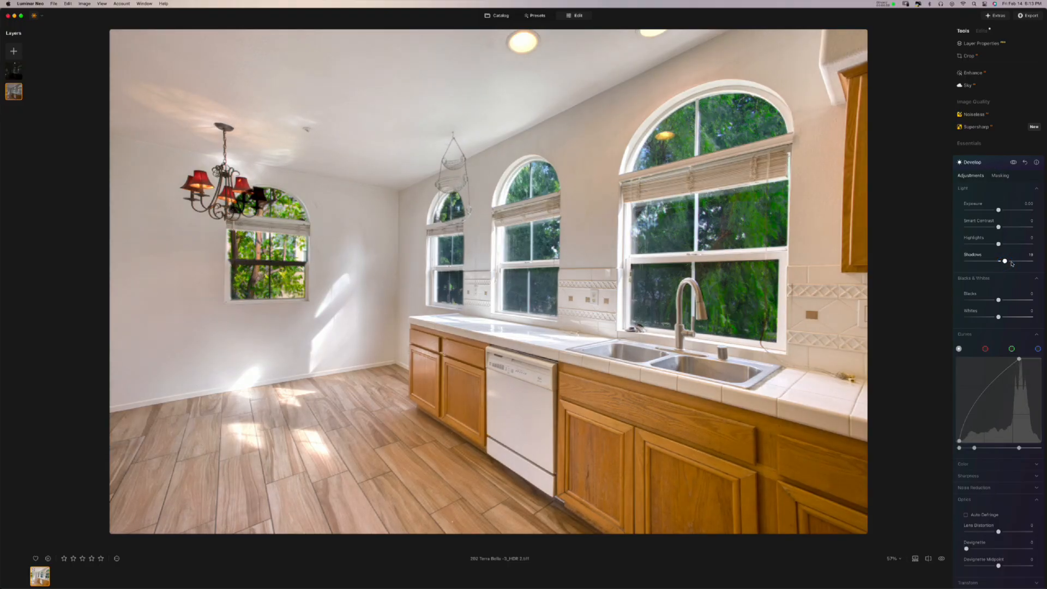
pyautogui.moveTo(1012, 264)
pyautogui.mouseDown()
pyautogui.moveTo(976, 262)
pyautogui.moveTo(1023, 263)
pyautogui.moveTo(998, 262)
pyautogui.mouseUp()
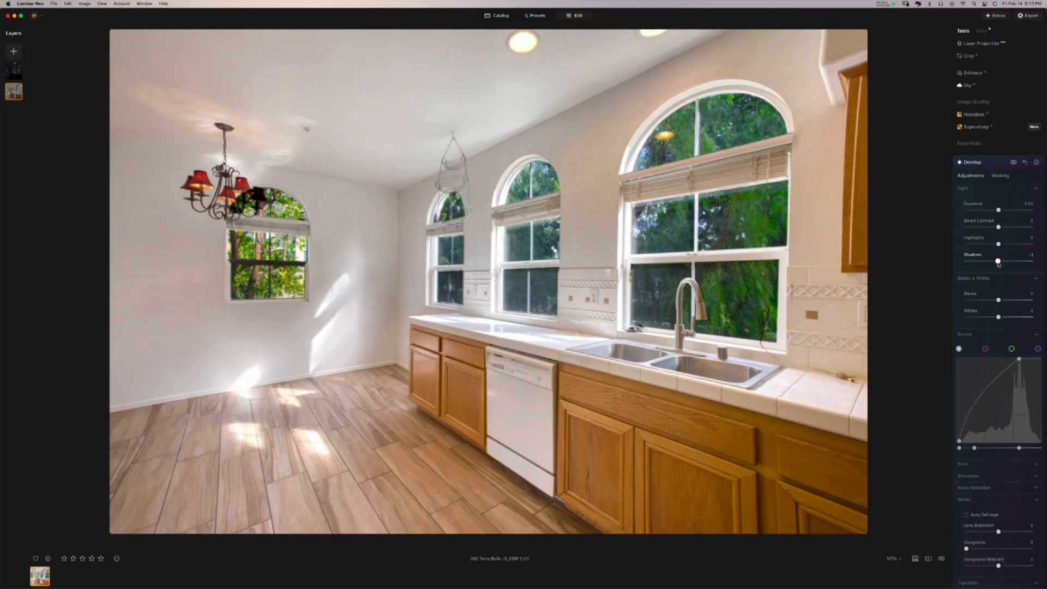
pyautogui.doubleClick(998, 262)
pyautogui.moveTo(995, 245)
pyautogui.mouseDown()
pyautogui.moveTo(947, 250)
pyautogui.moveTo(1029, 248)
pyautogui.moveTo(966, 250)
pyautogui.moveTo(1009, 250)
pyautogui.moveTo(973, 257)
pyautogui.moveTo(990, 258)
pyautogui.mouseUp()
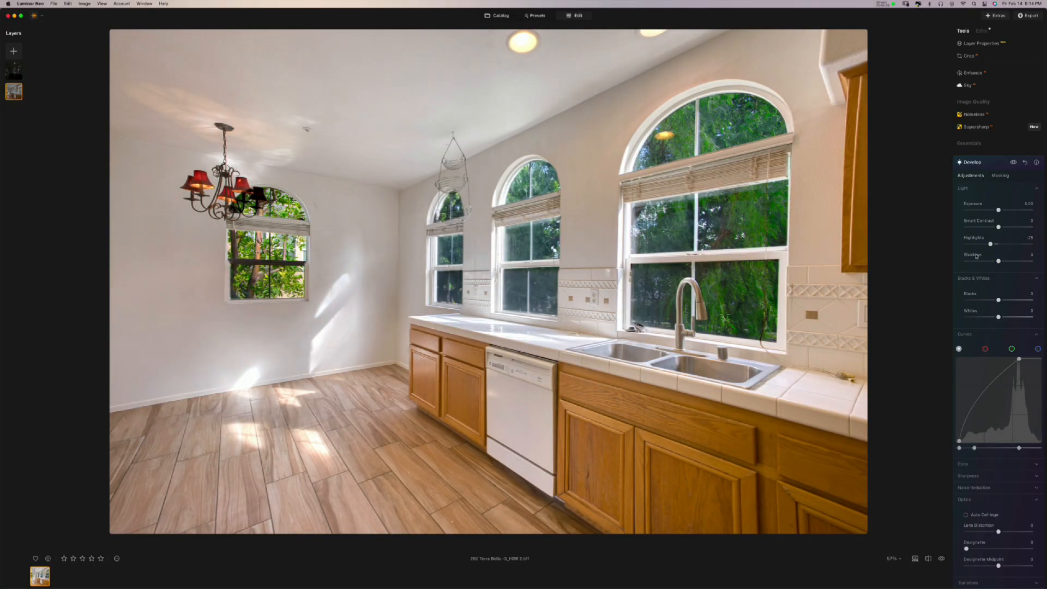
pyautogui.moveTo(983, 246); pyautogui.dragTo(1005, 233)
# - Pull Whites down, return Blacks to 0, and close Develop
pyautogui.moveTo(1000, 319)
pyautogui.mouseDown()
pyautogui.moveTo(948, 322)
pyautogui.moveTo(1035, 310)
pyautogui.moveTo(914, 325)
pyautogui.moveTo(1031, 325)
pyautogui.moveTo(986, 329)
pyautogui.moveTo(1006, 330)
pyautogui.moveTo(995, 329)
pyautogui.moveTo(990, 302)
pyautogui.moveTo(1006, 301)
pyautogui.mouseUp()
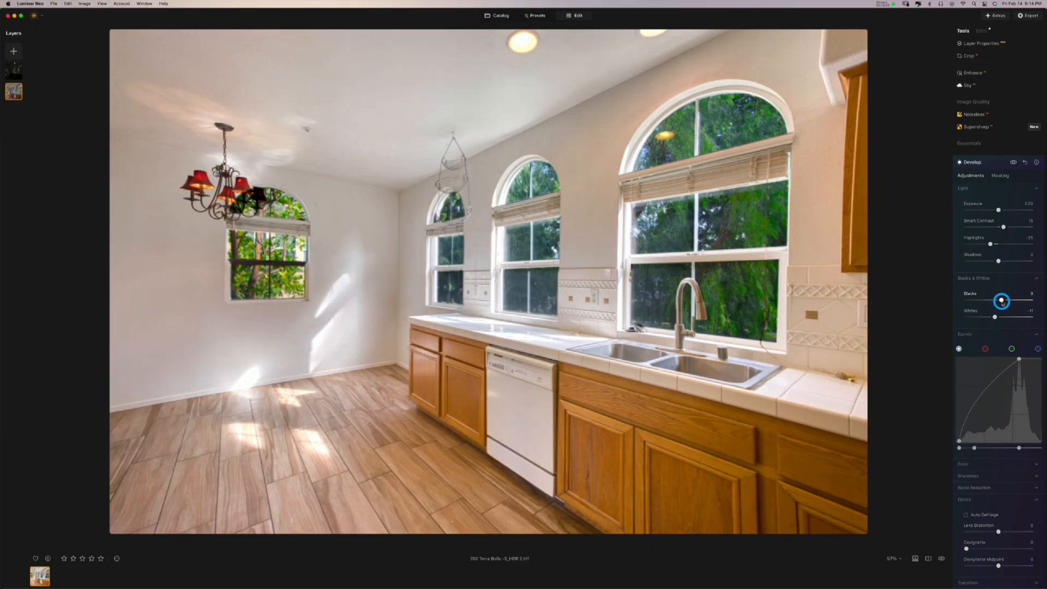
pyautogui.moveTo(1002, 302)
pyautogui.mouseDown()
pyautogui.moveTo(985, 304)
pyautogui.moveTo(1009, 300)
pyautogui.moveTo(995, 309)
pyautogui.mouseUp()
pyautogui.click(990, 163)
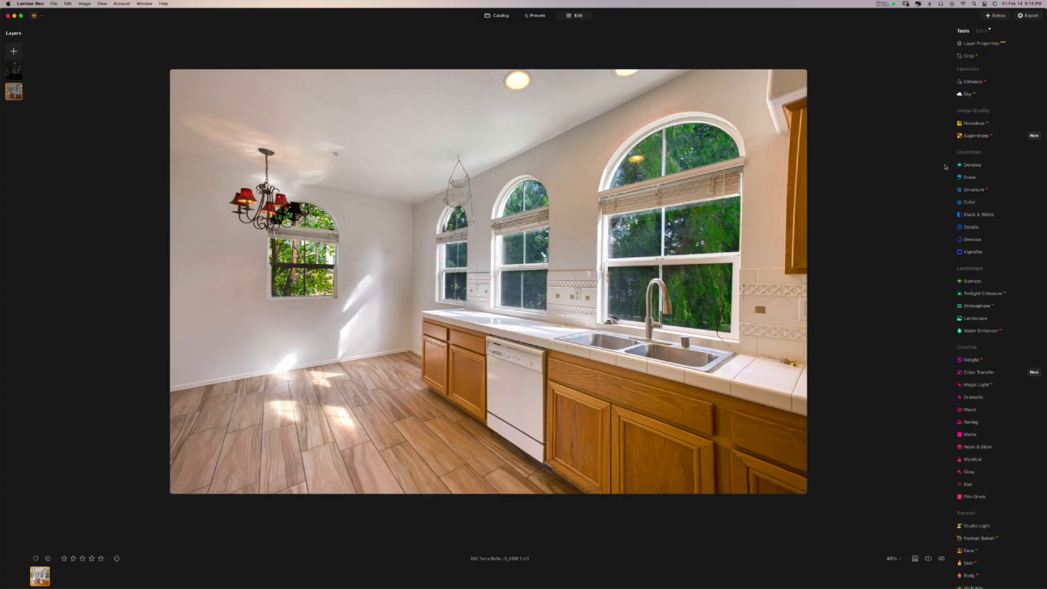
# - Raise the base layer's Develop Exposure to 1.59
pyautogui.click(973, 165)
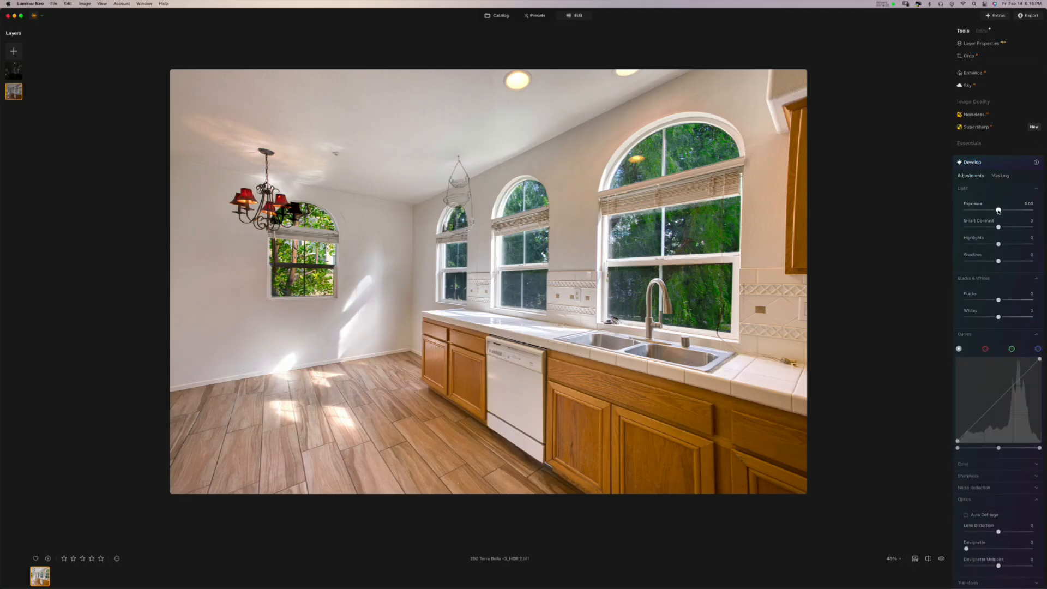
pyautogui.moveTo(999, 211); pyautogui.dragTo(1009, 213)
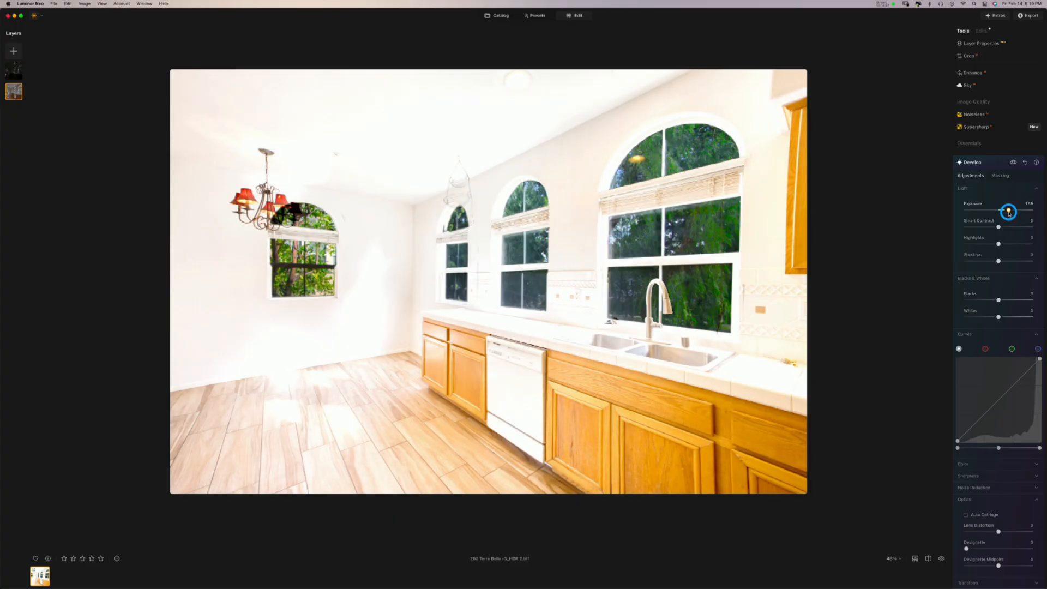
pyautogui.moveTo(1009, 213); pyautogui.dragTo(1009, 213)
# - In Develop's masking, toggle the mask overlay and invert the mask twice to hide the exposure boost
pyautogui.click(999, 176)
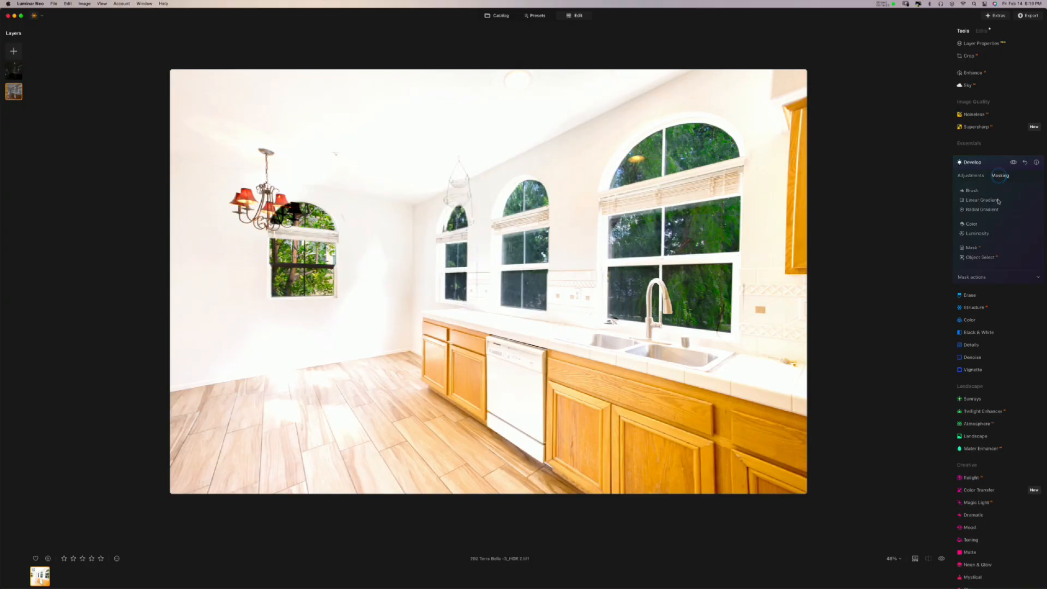
pyautogui.click(971, 278)
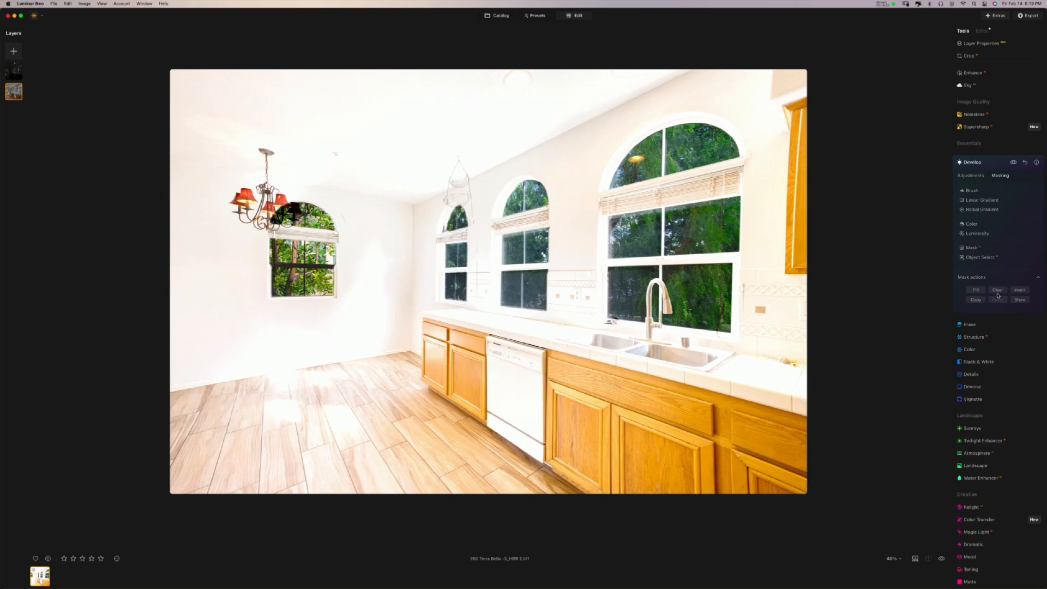
pyautogui.click(1017, 300)
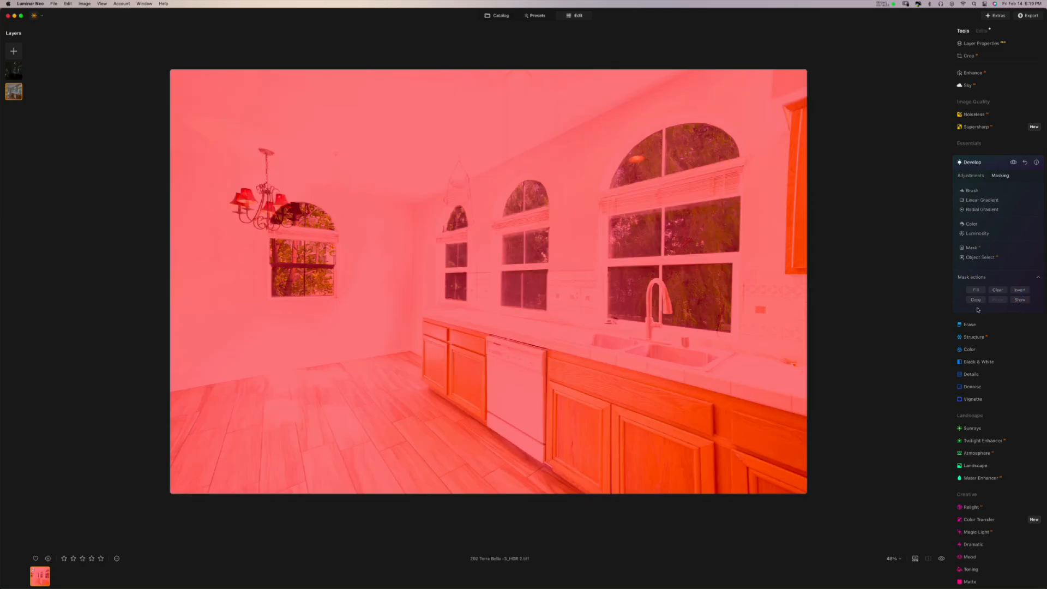
pyautogui.click(1020, 299)
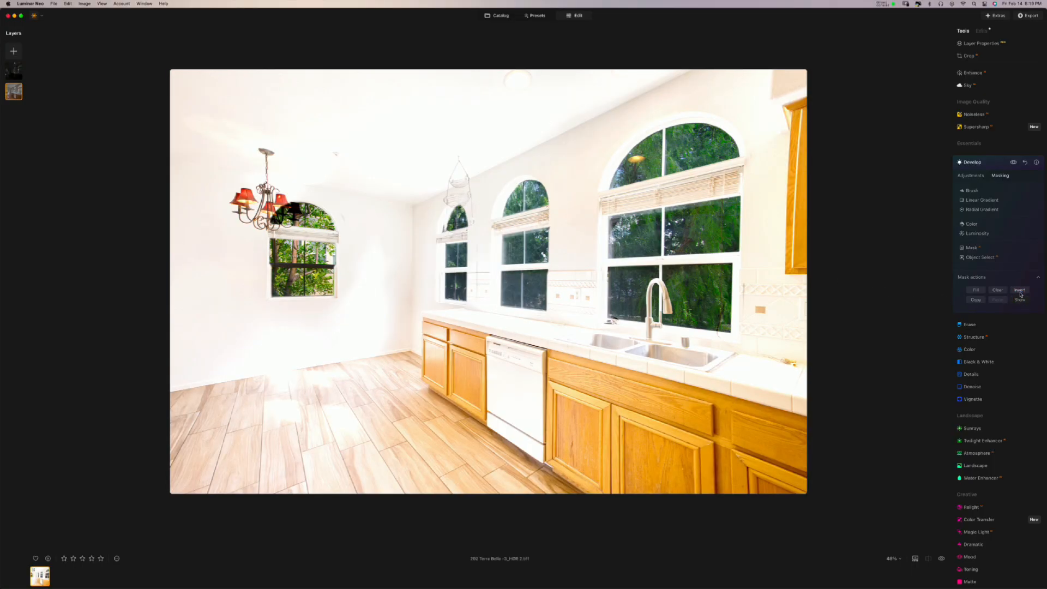
pyautogui.click(1020, 293)
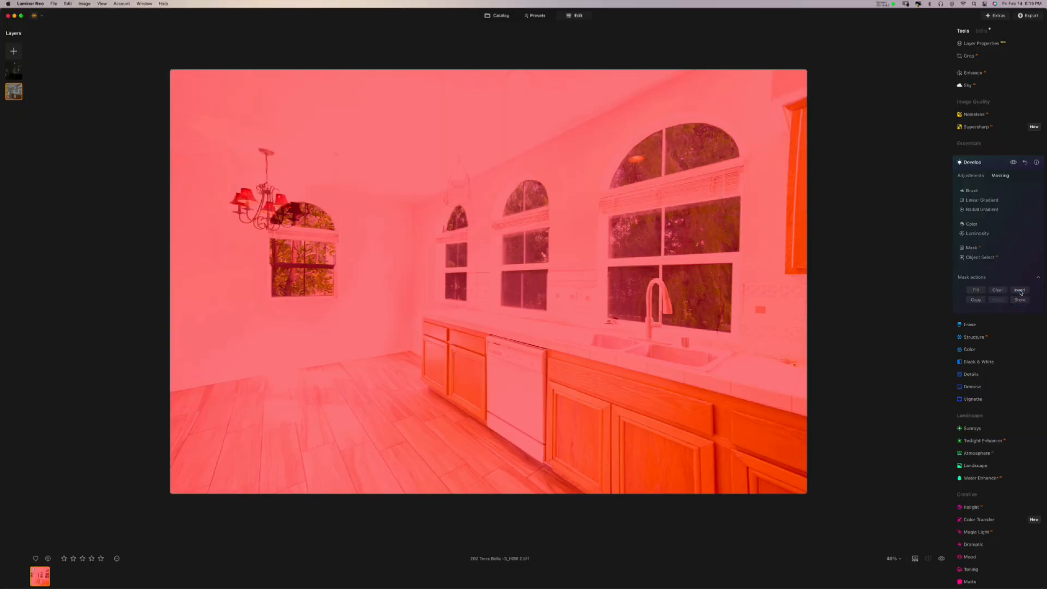
pyautogui.click(1020, 292)
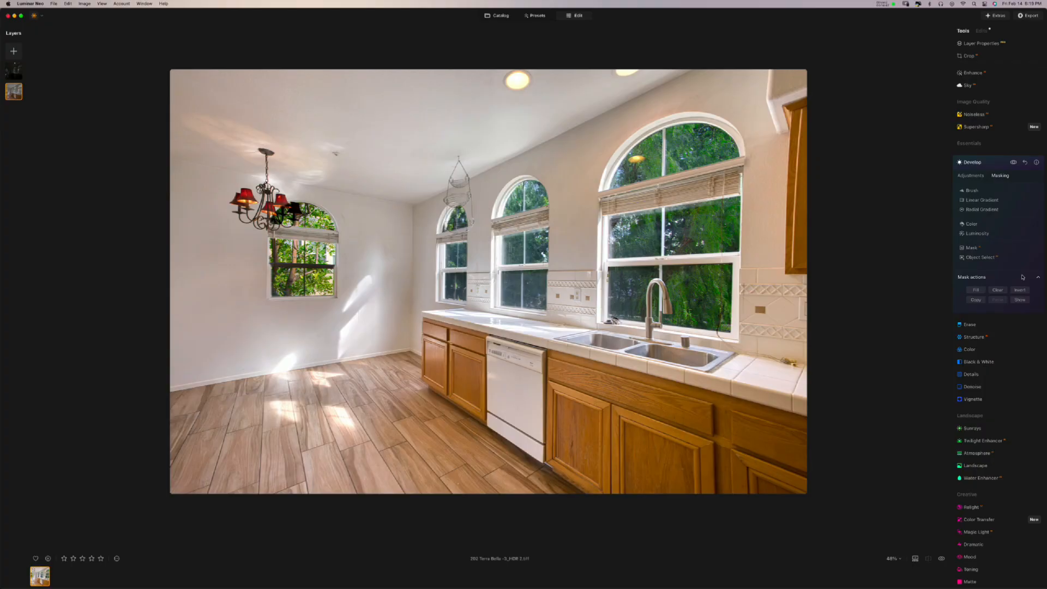
# - Set brush strength to about 26 and paint the mask over ceiling, window top and wall
pyautogui.click(972, 192)
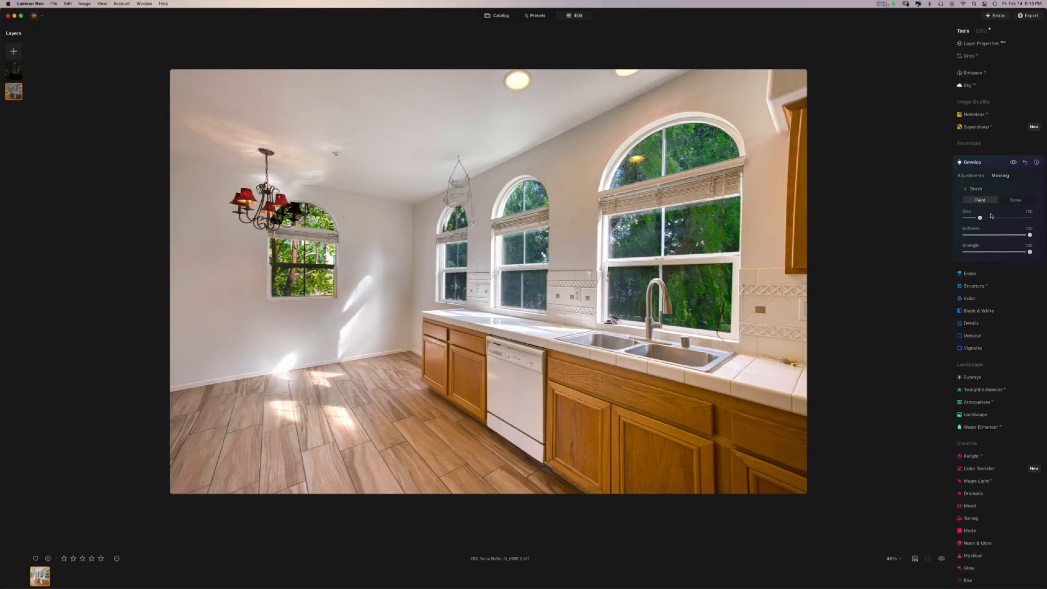
pyautogui.moveTo(1001, 251)
pyautogui.mouseDown()
pyautogui.moveTo(979, 252)
pyautogui.moveTo(992, 217)
pyautogui.moveTo(1005, 215)
pyautogui.mouseUp()
pyautogui.moveTo(980, 251); pyautogui.dragTo(991, 253)
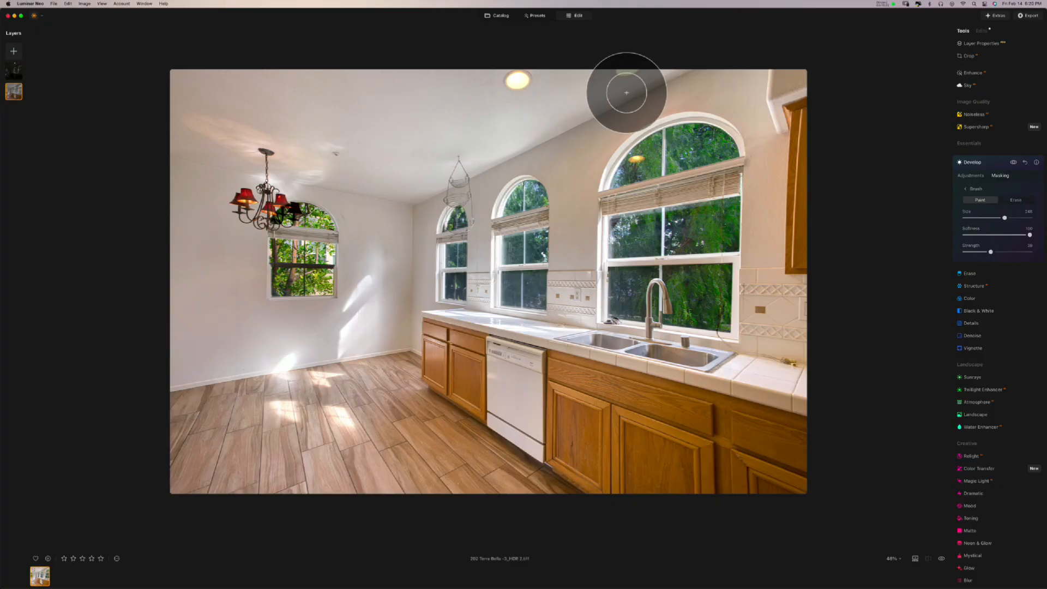
pyautogui.moveTo(626, 93)
pyautogui.mouseDown()
pyautogui.moveTo(170, 94)
pyautogui.moveTo(179, 121)
pyautogui.moveTo(558, 132)
pyautogui.moveTo(388, 160)
pyautogui.moveTo(375, 187)
pyautogui.moveTo(406, 210)
pyautogui.moveTo(366, 202)
pyautogui.moveTo(382, 212)
pyautogui.moveTo(392, 259)
pyautogui.moveTo(380, 311)
pyautogui.moveTo(341, 183)
pyautogui.moveTo(255, 165)
pyautogui.moveTo(229, 233)
pyautogui.moveTo(186, 184)
pyautogui.moveTo(231, 265)
pyautogui.moveTo(244, 225)
pyautogui.moveTo(323, 238)
pyautogui.moveTo(320, 281)
pyautogui.moveTo(245, 284)
pyautogui.moveTo(182, 324)
pyautogui.moveTo(181, 339)
pyautogui.moveTo(380, 310)
pyautogui.moveTo(374, 279)
pyautogui.moveTo(226, 269)
pyautogui.moveTo(168, 200)
pyautogui.moveTo(169, 307)
pyautogui.moveTo(218, 337)
pyautogui.moveTo(338, 324)
pyautogui.moveTo(391, 275)
pyautogui.moveTo(407, 230)
pyautogui.moveTo(435, 199)
pyautogui.moveTo(459, 205)
pyautogui.moveTo(467, 267)
pyautogui.moveTo(520, 263)
pyautogui.moveTo(554, 277)
pyautogui.moveTo(571, 233)
pyautogui.moveTo(564, 190)
pyautogui.moveTo(488, 217)
pyautogui.moveTo(515, 182)
pyautogui.moveTo(738, 100)
pyautogui.moveTo(773, 71)
pyautogui.moveTo(758, 75)
pyautogui.moveTo(737, 129)
pyautogui.moveTo(737, 265)
pyautogui.moveTo(731, 206)
pyautogui.moveTo(636, 196)
pyautogui.moveTo(608, 237)
pyautogui.mouseUp()
pyautogui.moveTo(660, 243); pyautogui.dragTo(727, 243)
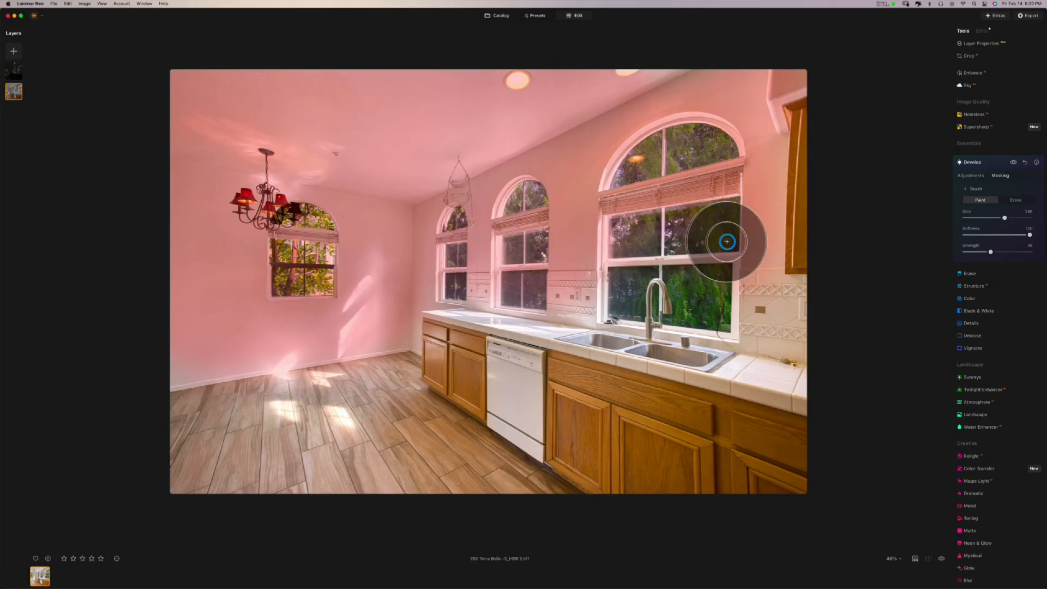
pyautogui.moveTo(576, 147)
pyautogui.mouseDown()
pyautogui.moveTo(579, 223)
pyautogui.moveTo(556, 148)
pyautogui.moveTo(501, 171)
pyautogui.moveTo(476, 237)
pyautogui.moveTo(493, 213)
pyautogui.moveTo(473, 164)
pyautogui.moveTo(340, 151)
pyautogui.moveTo(452, 90)
pyautogui.moveTo(487, 85)
pyautogui.moveTo(307, 86)
pyautogui.moveTo(206, 125)
pyautogui.moveTo(175, 338)
pyautogui.mouseUp()
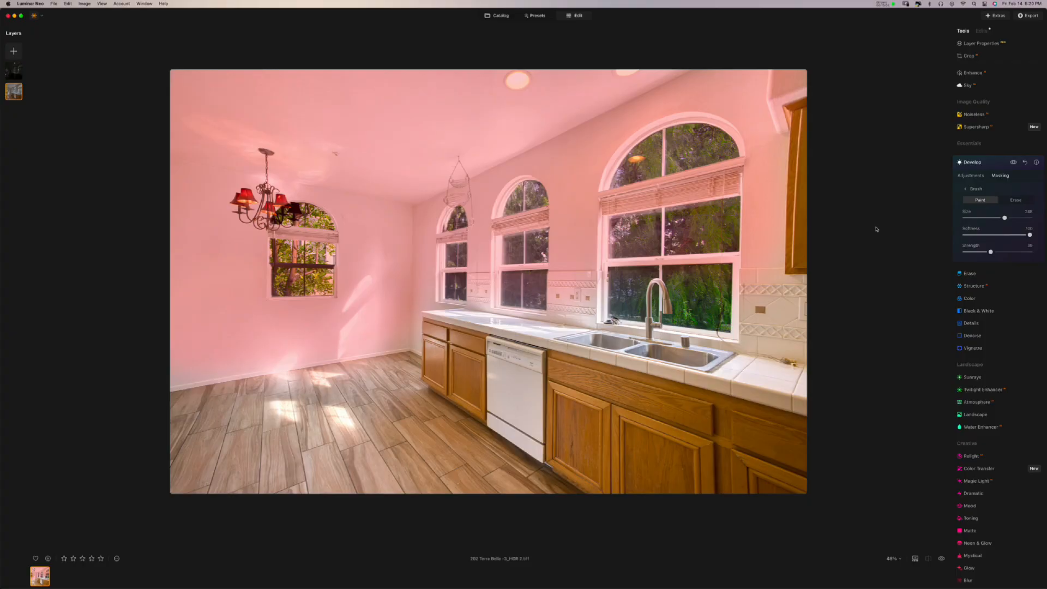
# - Preview the painted mask through Mask actions, then hide the overlay
pyautogui.click(974, 189)
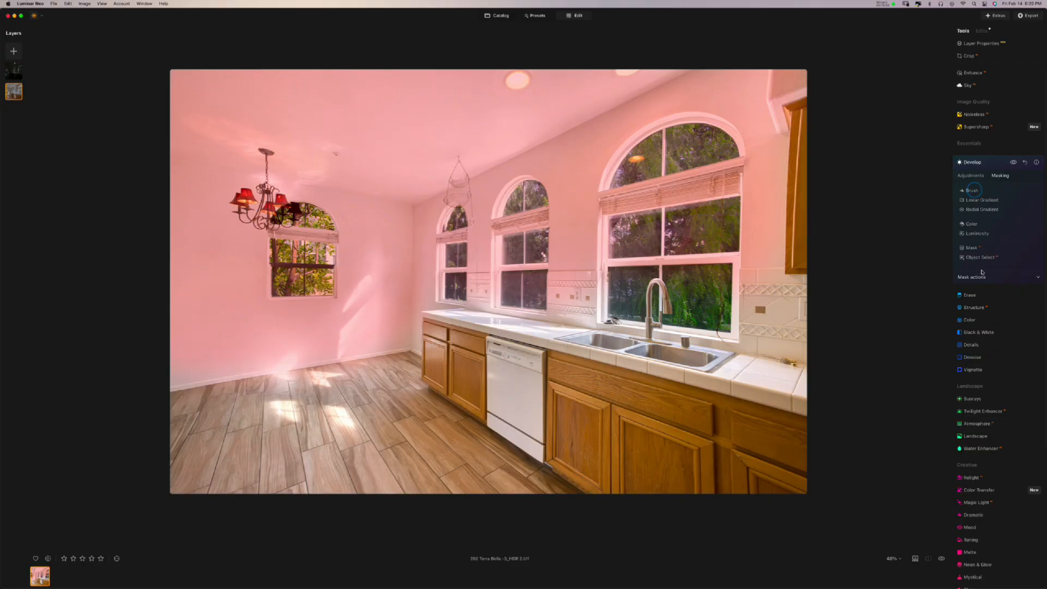
pyautogui.click(980, 275)
pyautogui.click(1019, 300)
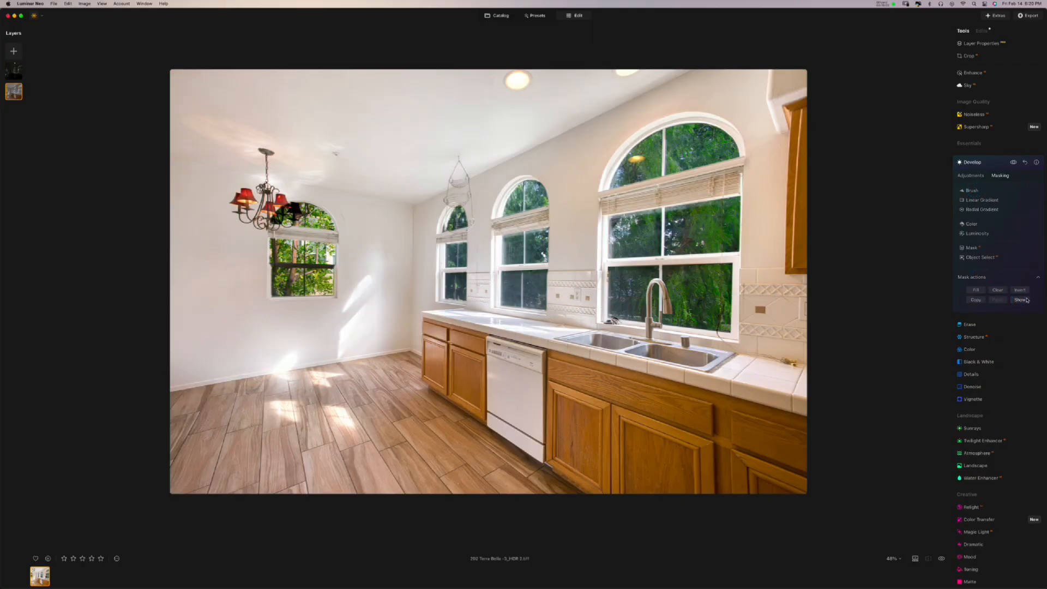
# - Toggle the Develop edit off and on to compare before and after
pyautogui.click(973, 190)
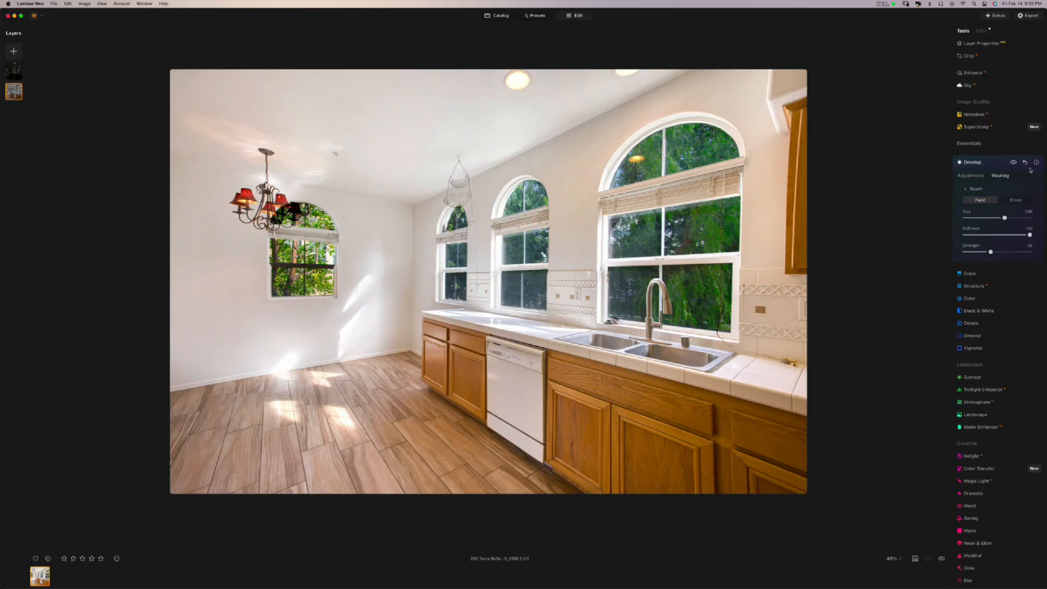
pyautogui.click(1013, 163)
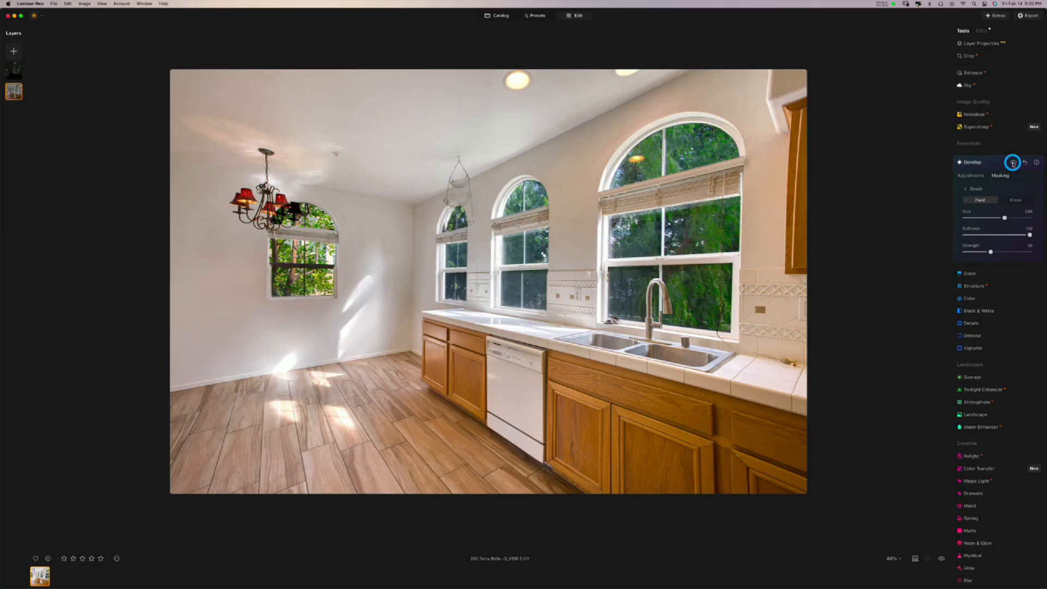
pyautogui.click(1013, 163)
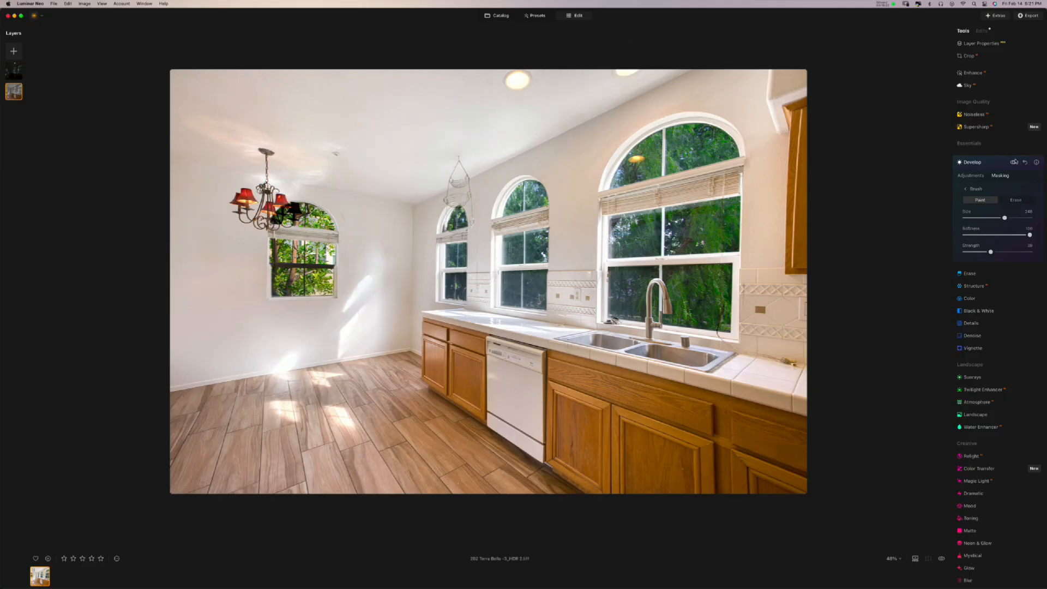
pyautogui.click(1013, 163)
pyautogui.click(1013, 163)
# - With brush size 145 and strength 40, paint the upper wall, then compare without Develop
pyautogui.click(993, 218)
pyautogui.moveTo(993, 219); pyautogui.dragTo(987, 217)
pyautogui.moveTo(990, 254); pyautogui.dragTo(989, 253)
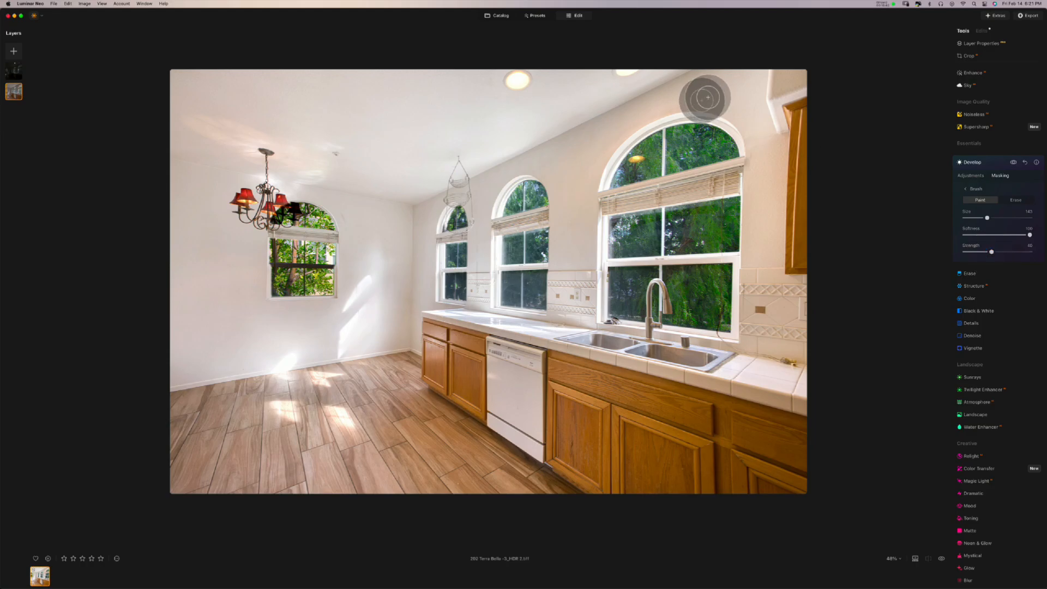
pyautogui.moveTo(703, 76)
pyautogui.mouseDown()
pyautogui.moveTo(798, 78)
pyautogui.moveTo(661, 86)
pyautogui.moveTo(408, 203)
pyautogui.moveTo(404, 331)
pyautogui.moveTo(410, 212)
pyautogui.moveTo(365, 190)
pyautogui.moveTo(180, 160)
pyautogui.mouseUp()
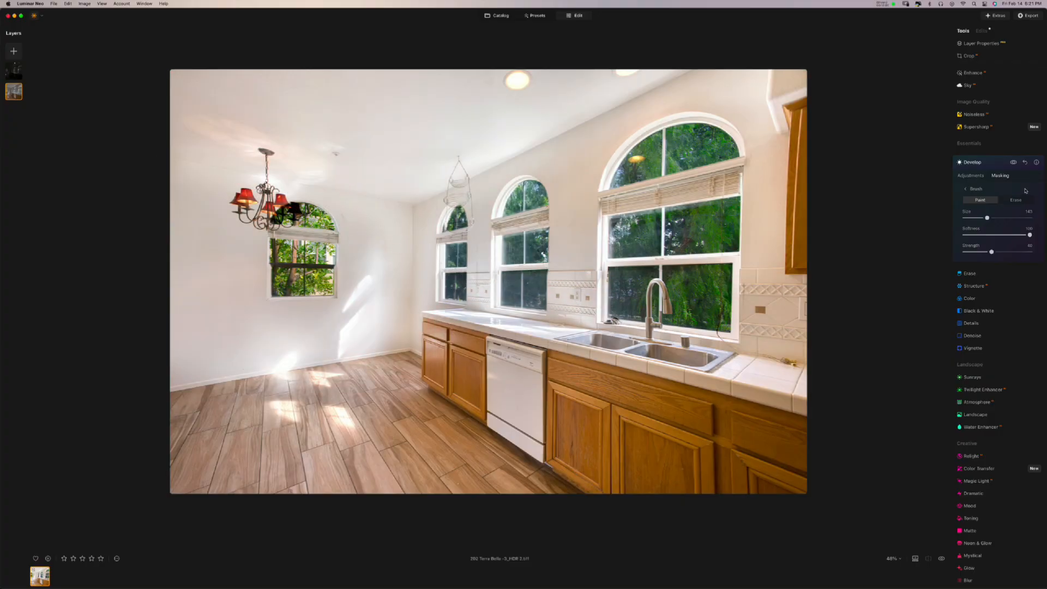
pyautogui.moveTo(1012, 165); pyautogui.dragTo(1012, 165)
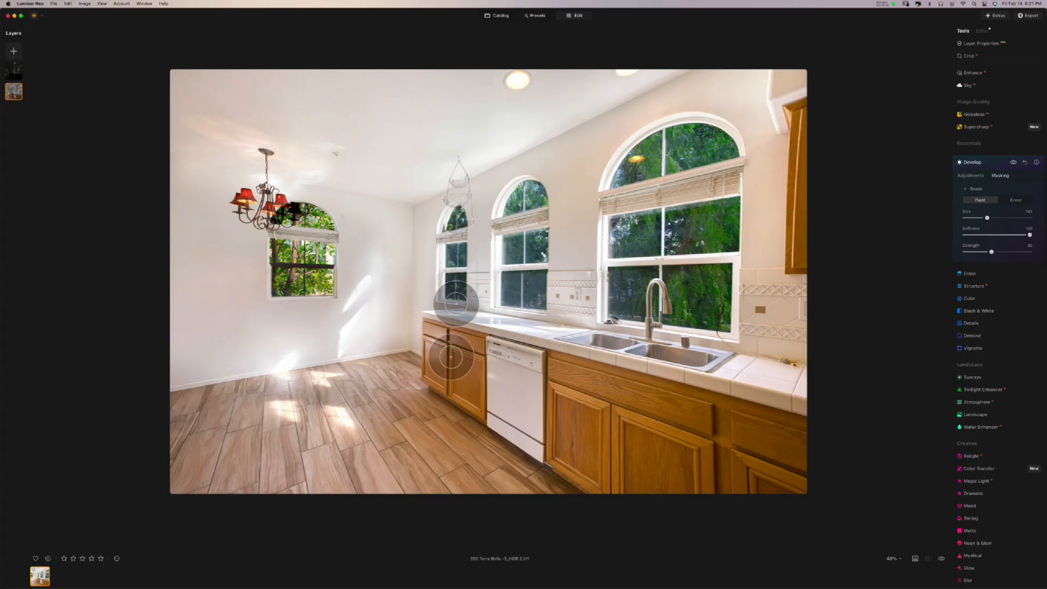
pyautogui.click(1013, 163)
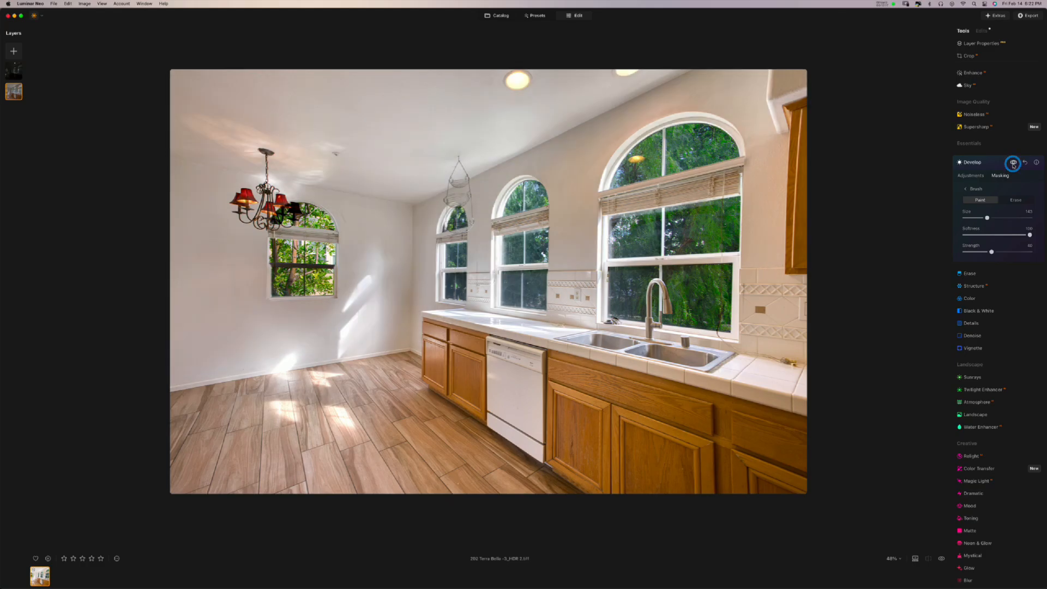
# - Show the painted mask to check it covers the walls and ceiling, then hide it
pyautogui.click(976, 191)
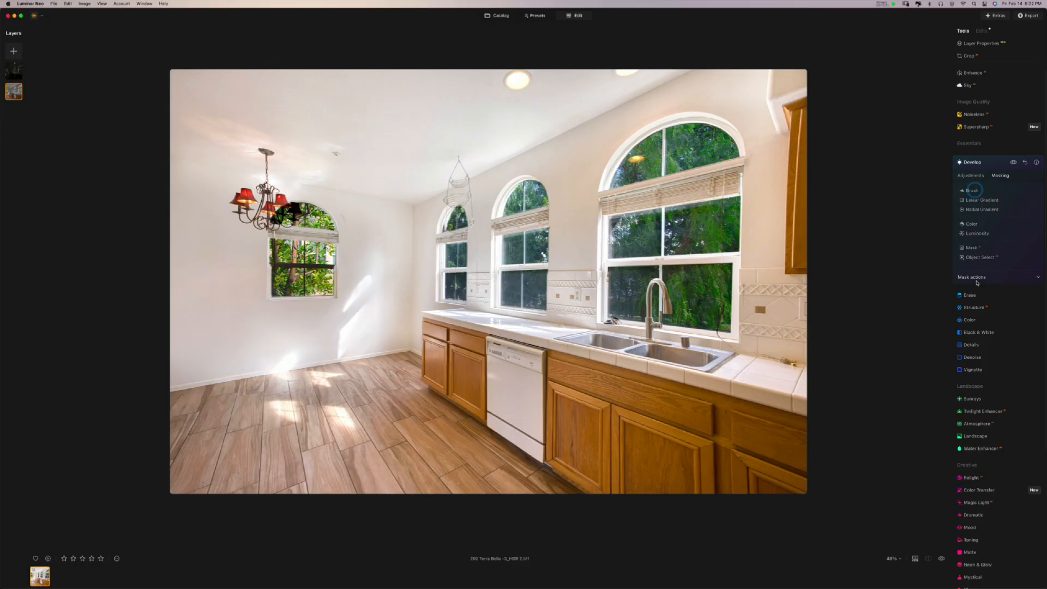
pyautogui.click(976, 280)
pyautogui.click(1019, 300)
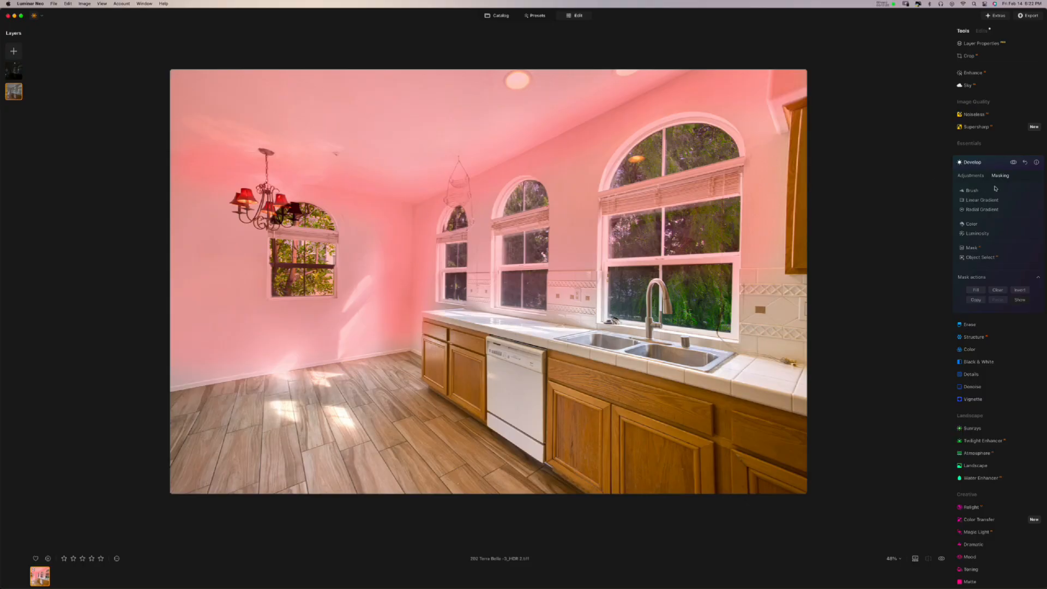
pyautogui.click(1020, 300)
pyautogui.click(989, 163)
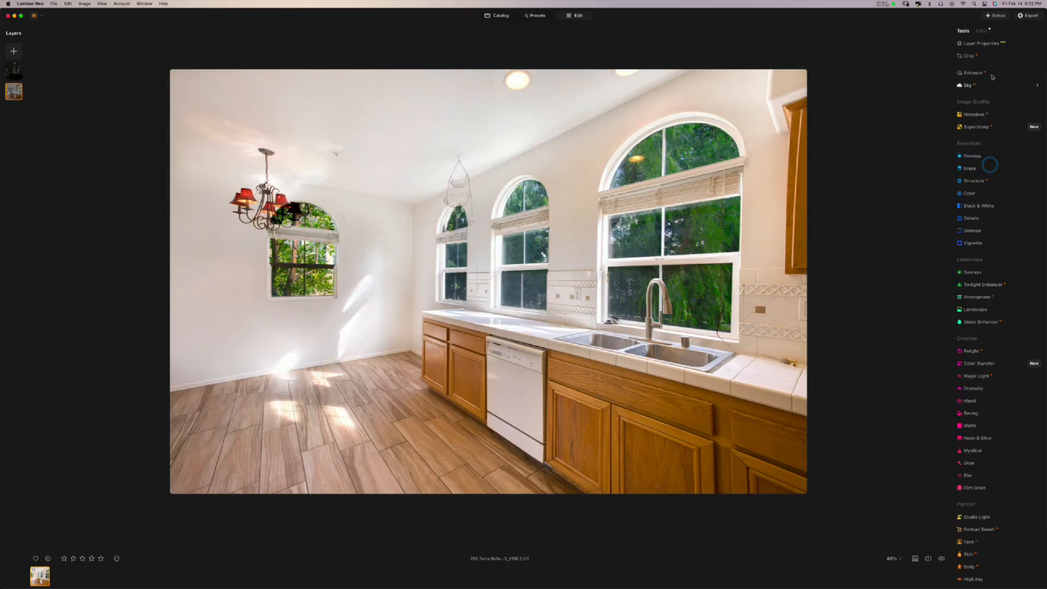
# - In the Edits list, toggle the first Develop edit's visibility to compare
pyautogui.click(984, 33)
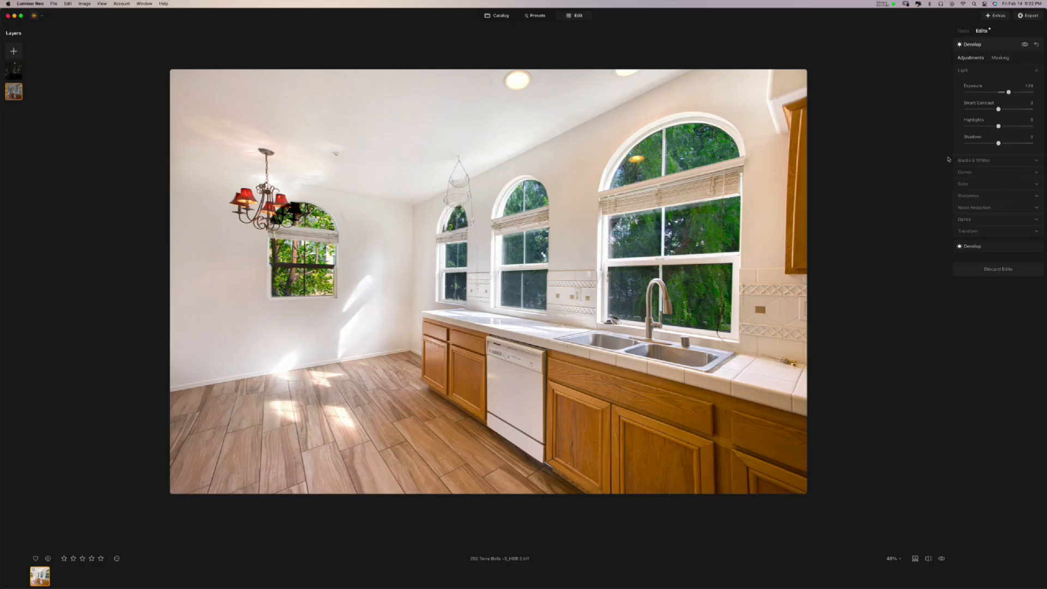
pyautogui.click(1025, 45)
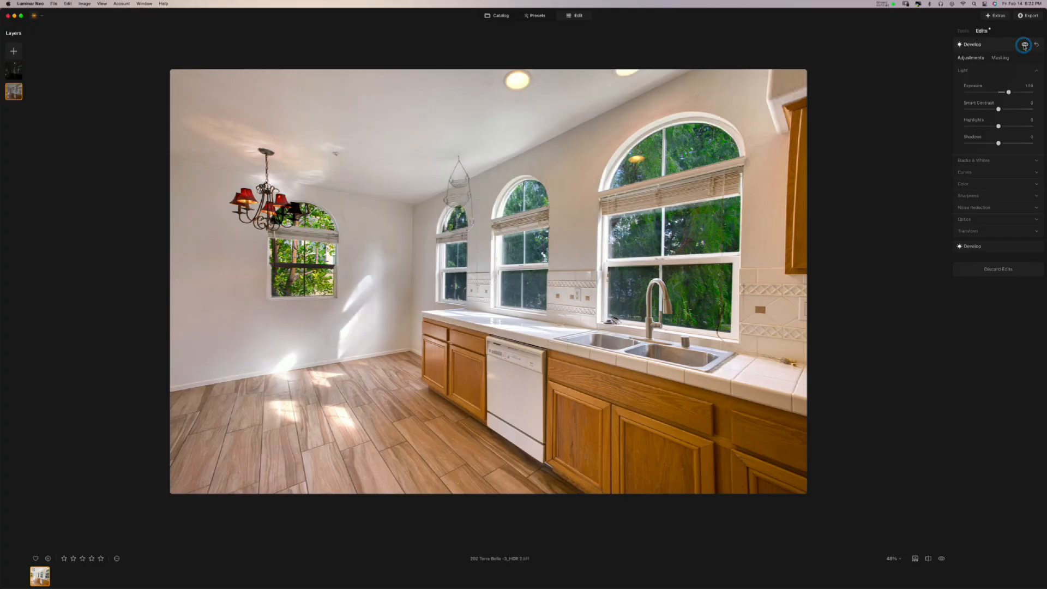
pyautogui.click(1025, 45)
pyautogui.click(1025, 46)
pyautogui.click(991, 45)
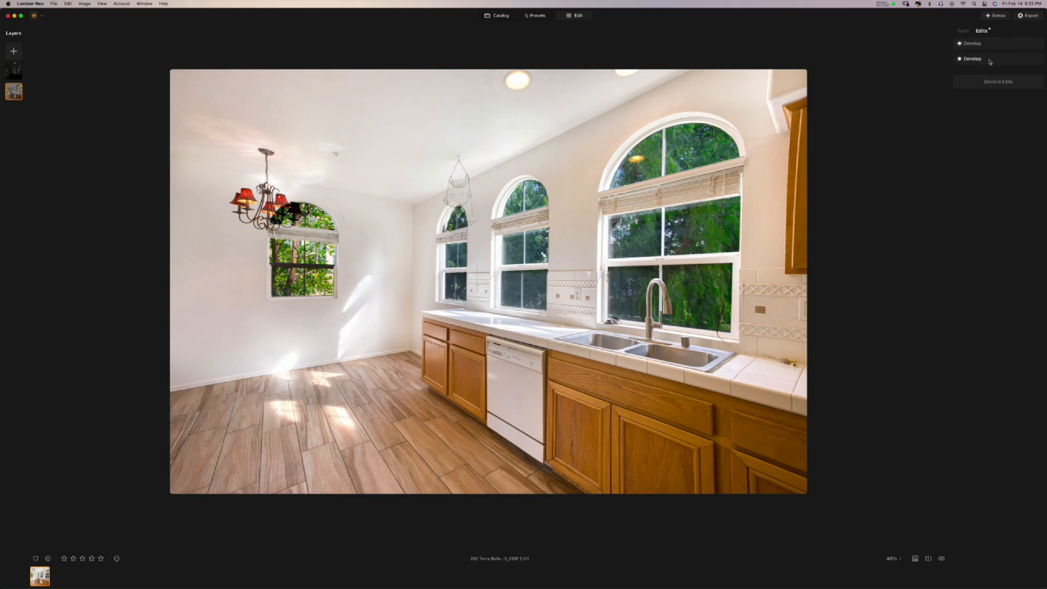
# - Toggle the second Develop edit's visibility to compare, then collapse both and return to tools
pyautogui.click(990, 60)
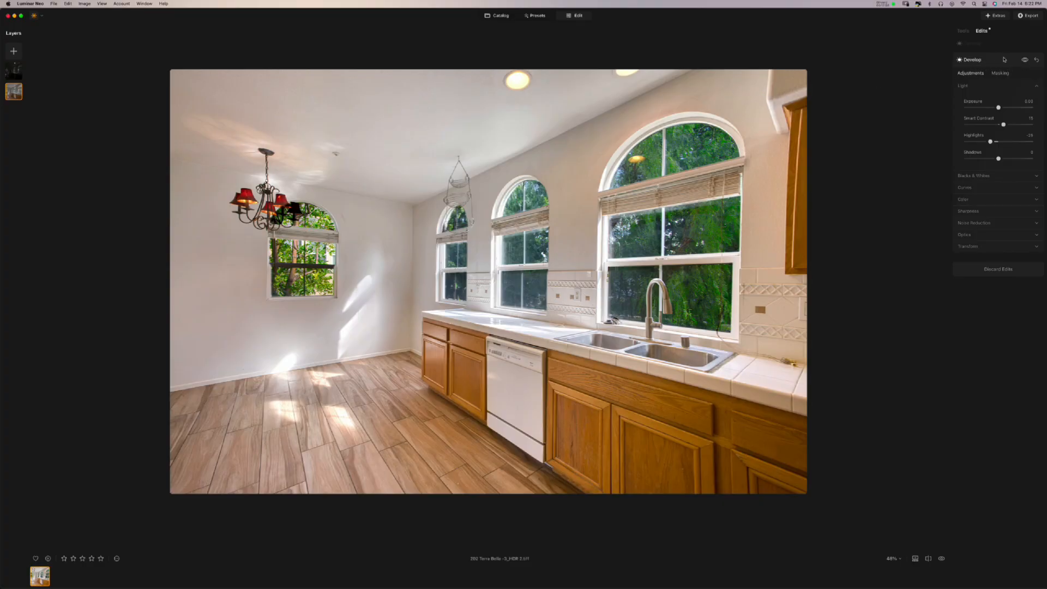
pyautogui.click(1025, 61)
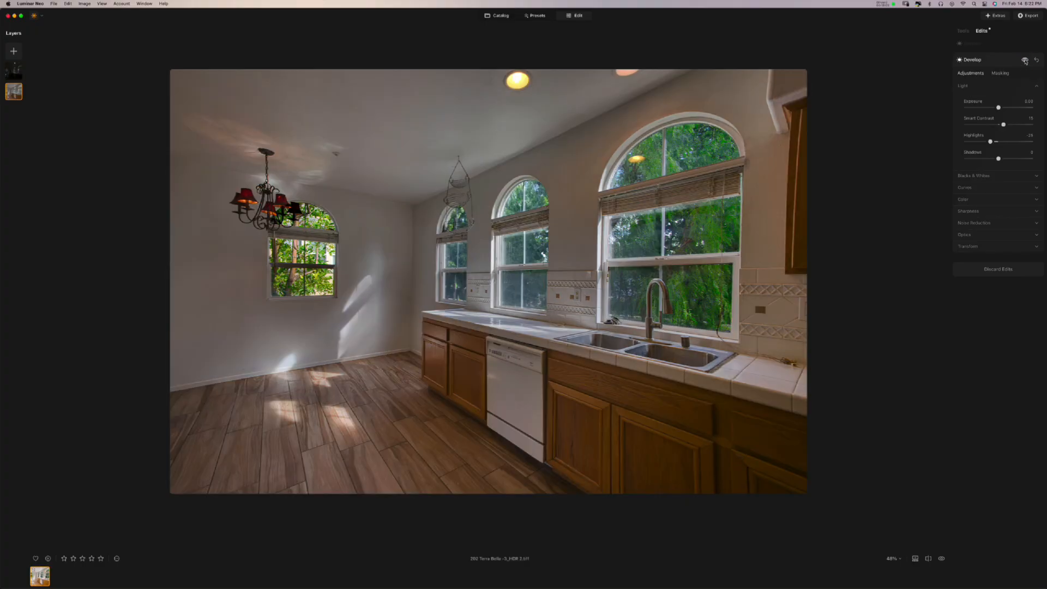
pyautogui.click(1025, 61)
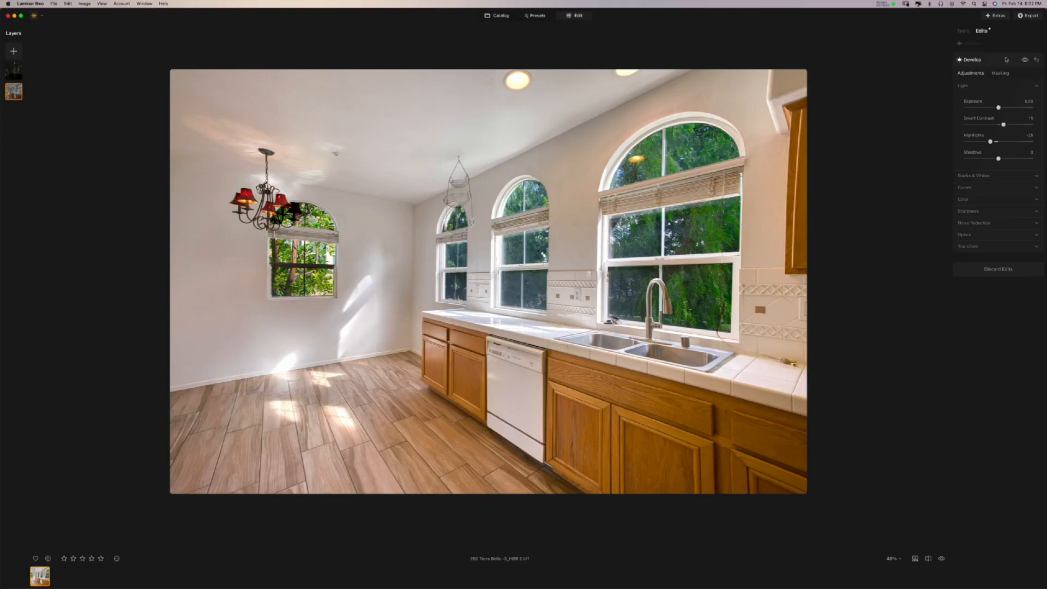
pyautogui.click(1025, 60)
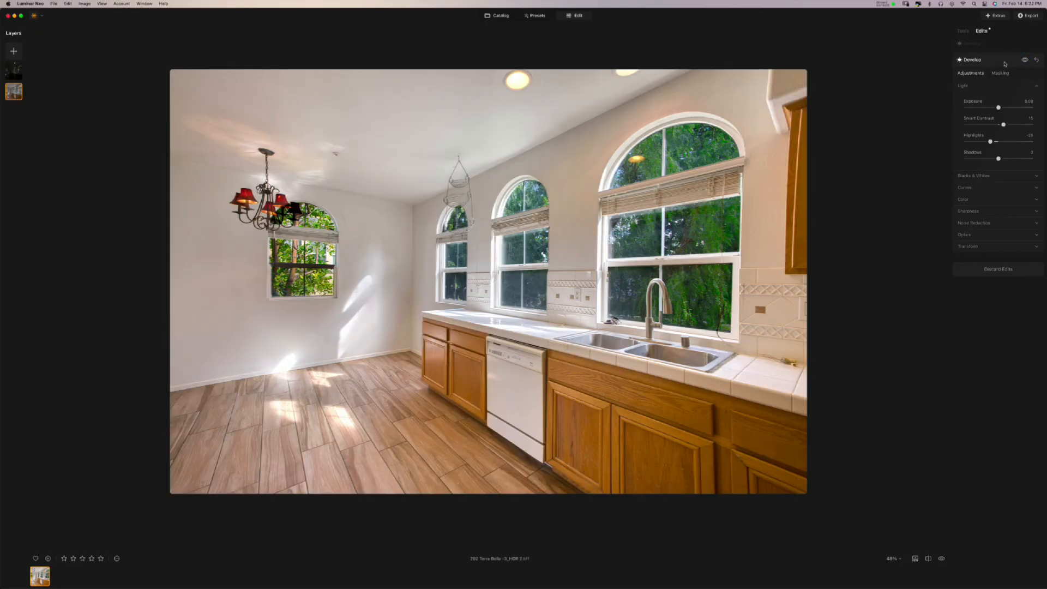
pyautogui.click(1004, 61)
pyautogui.click(992, 44)
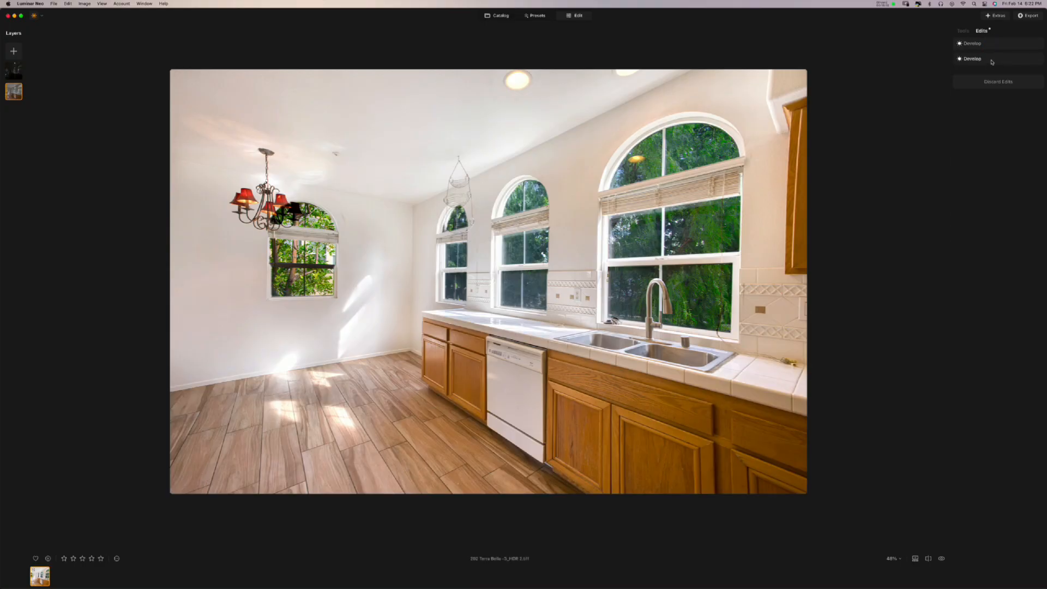
pyautogui.click(1000, 55)
pyautogui.click(992, 34)
# - Select the windows layer and review its Landscape and Enhance edits, with Accent near 25
pyautogui.click(963, 33)
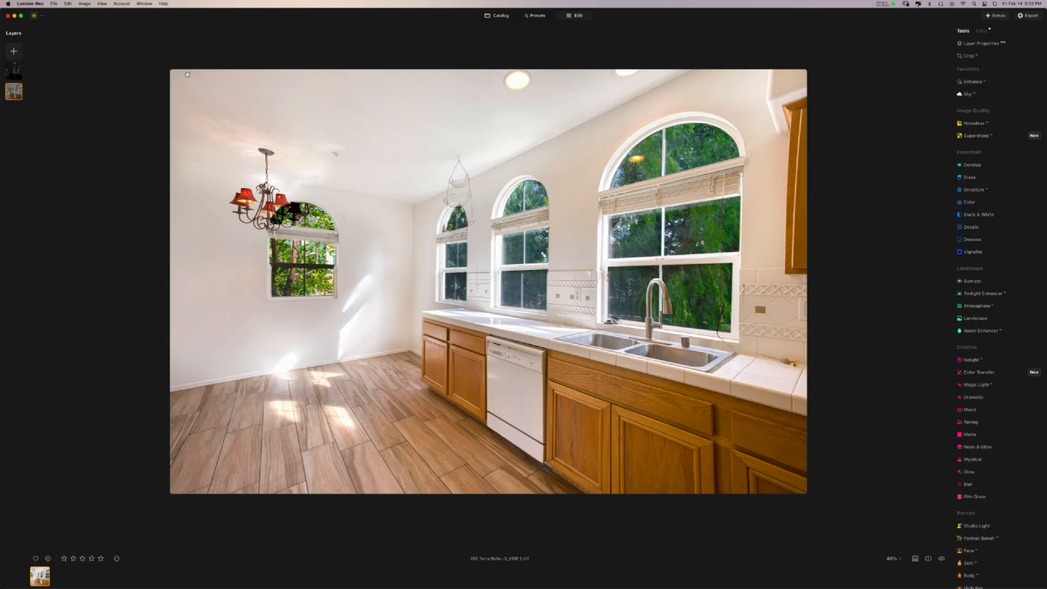
pyautogui.click(15, 77)
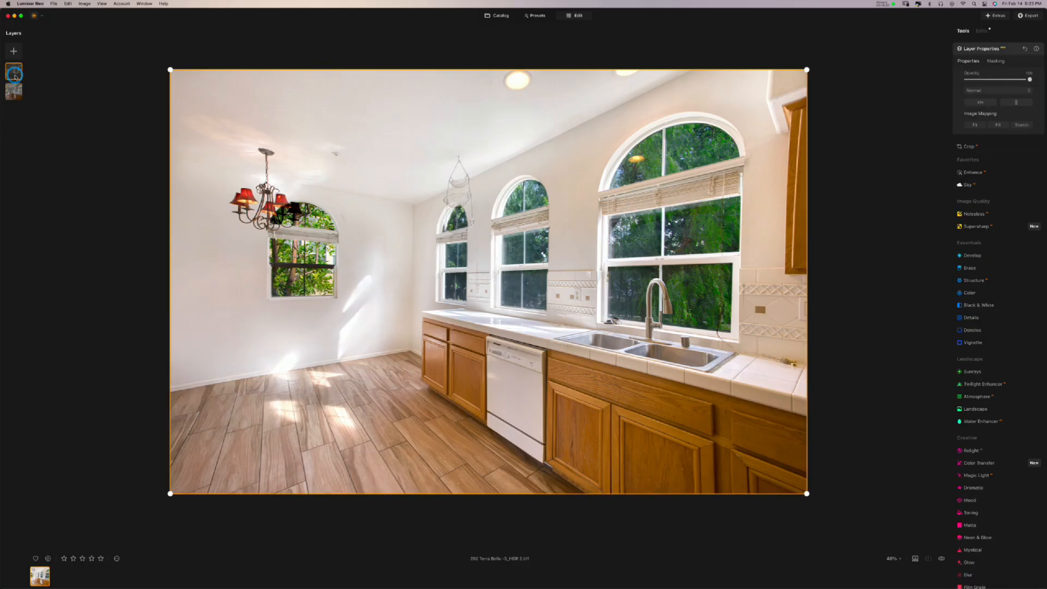
pyautogui.click(981, 31)
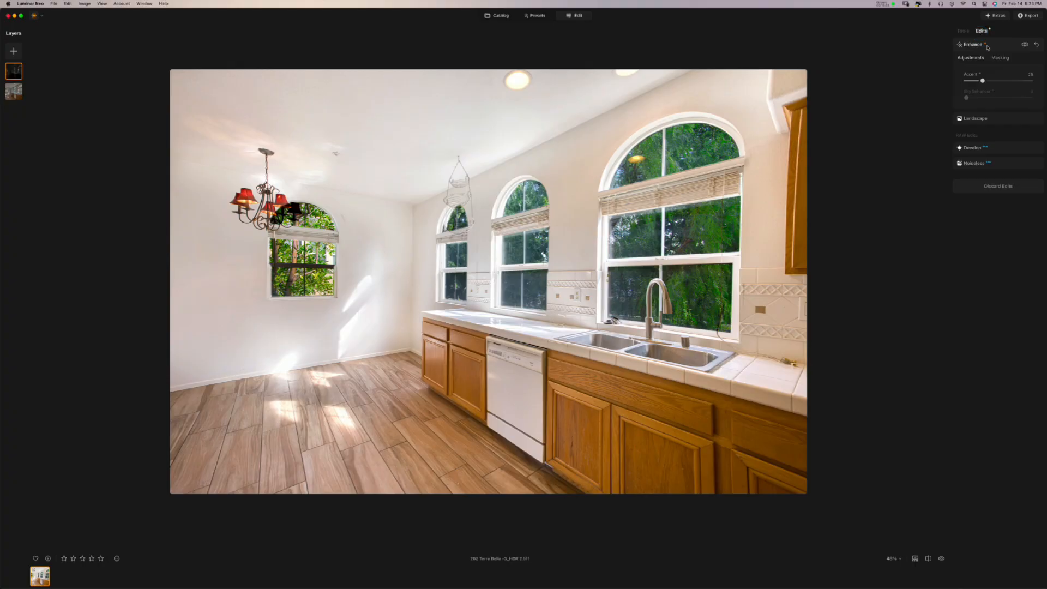
pyautogui.click(995, 119)
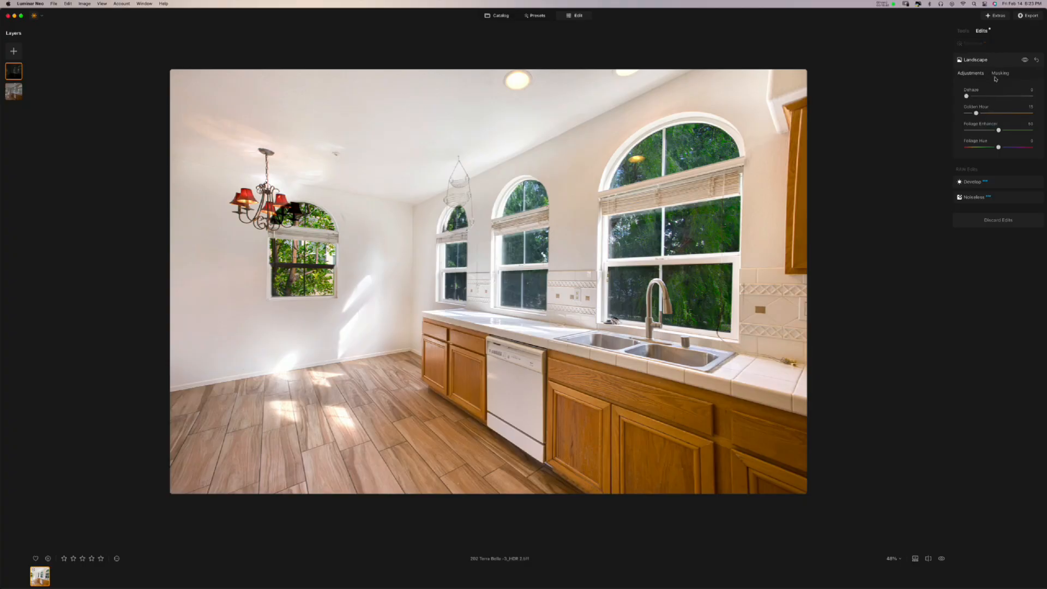
pyautogui.click(1001, 45)
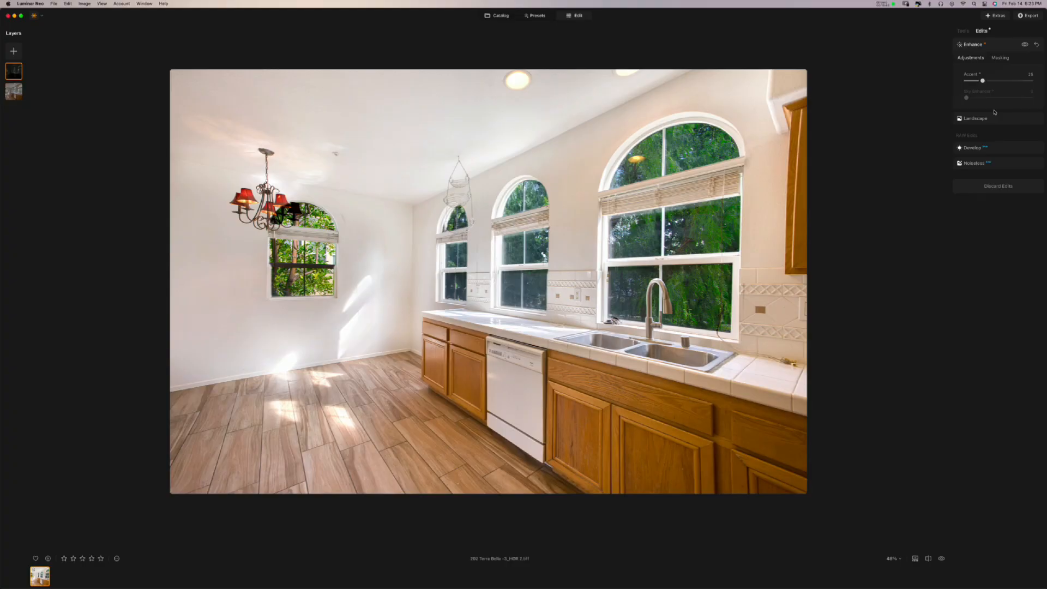
pyautogui.click(962, 31)
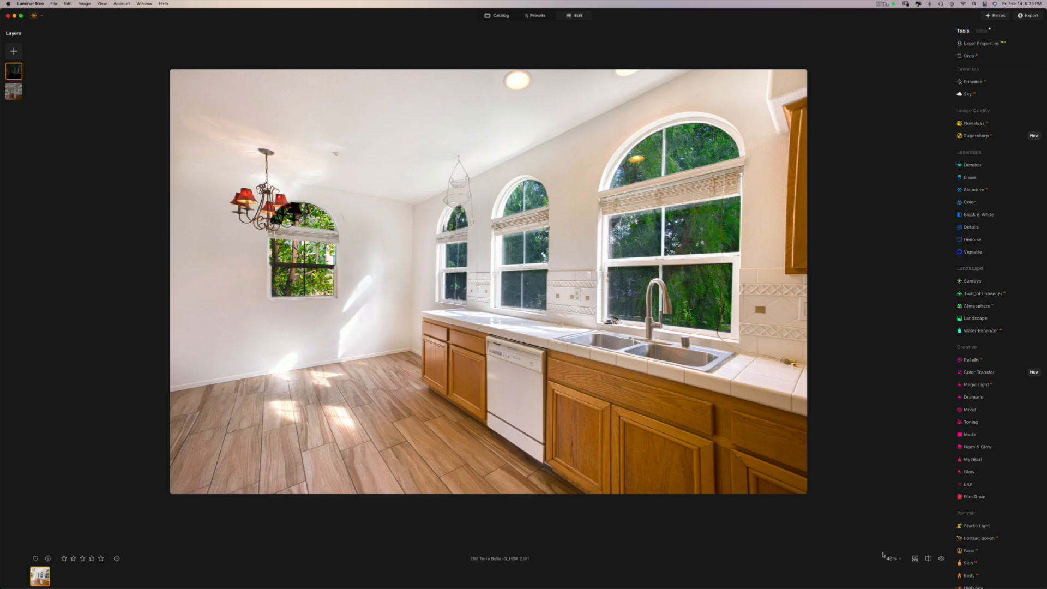
# - Flip the before/after view repeatedly to compare the finished kitchen with the original
pyautogui.click(941, 560)
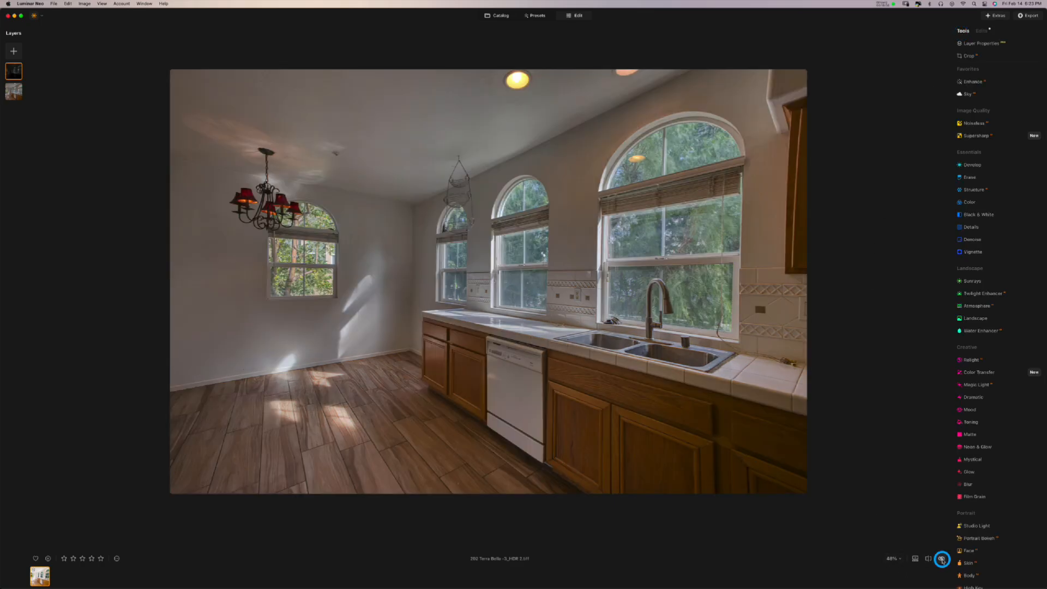
pyautogui.click(941, 560)
pyautogui.click(942, 559)
pyautogui.click(942, 559)
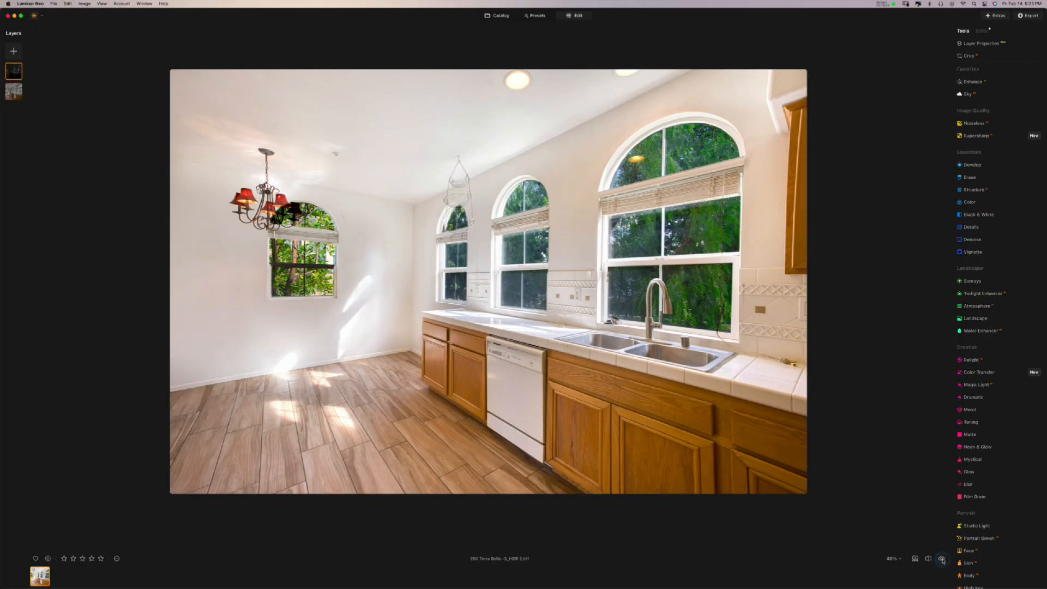
pyautogui.click(942, 559)
pyautogui.click(942, 559)
pyautogui.click(942, 559)
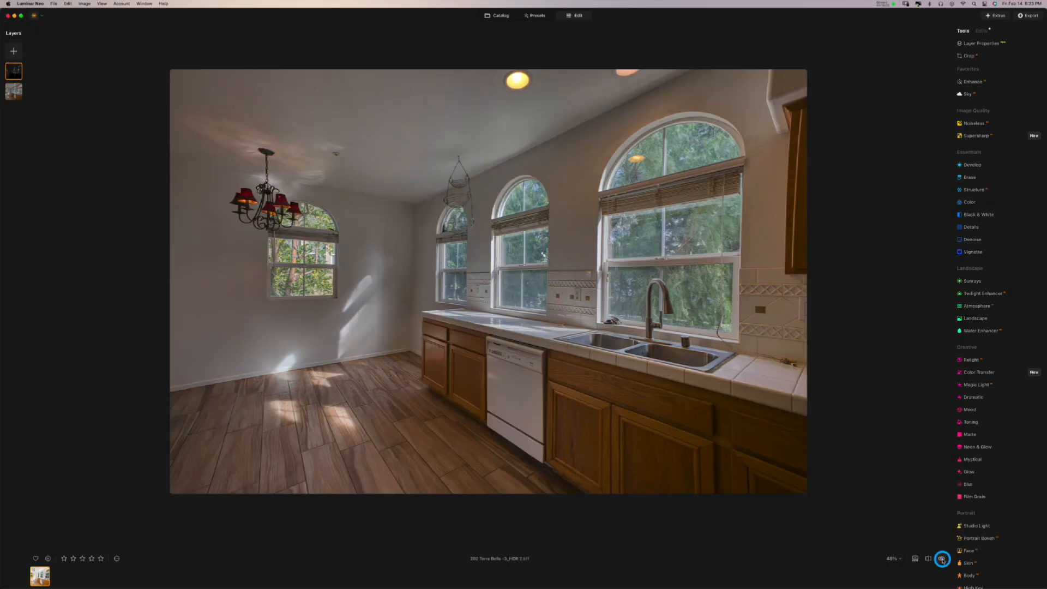
pyautogui.click(942, 559)
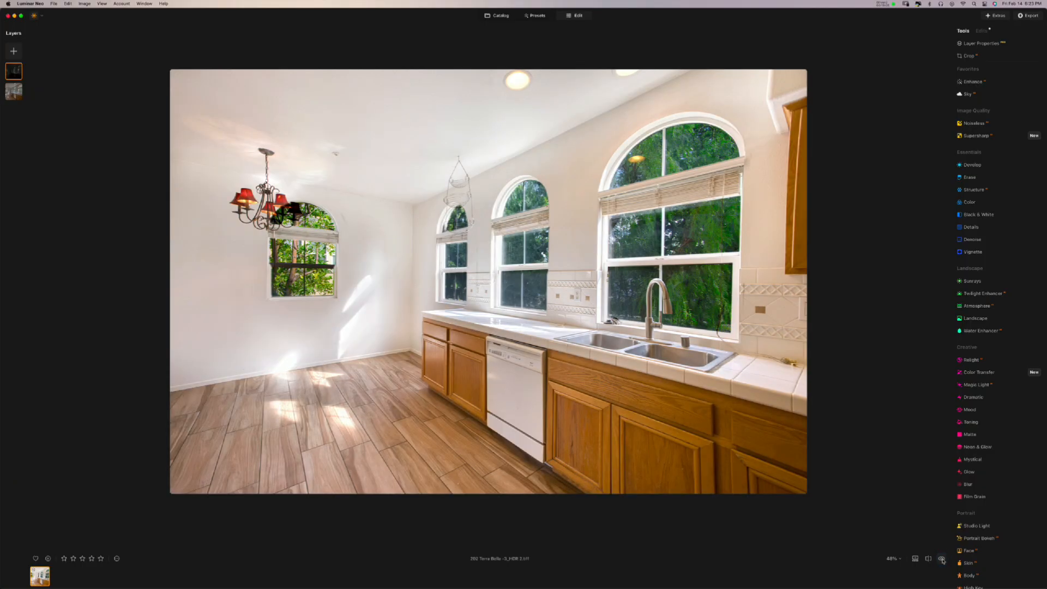
pyautogui.click(941, 559)
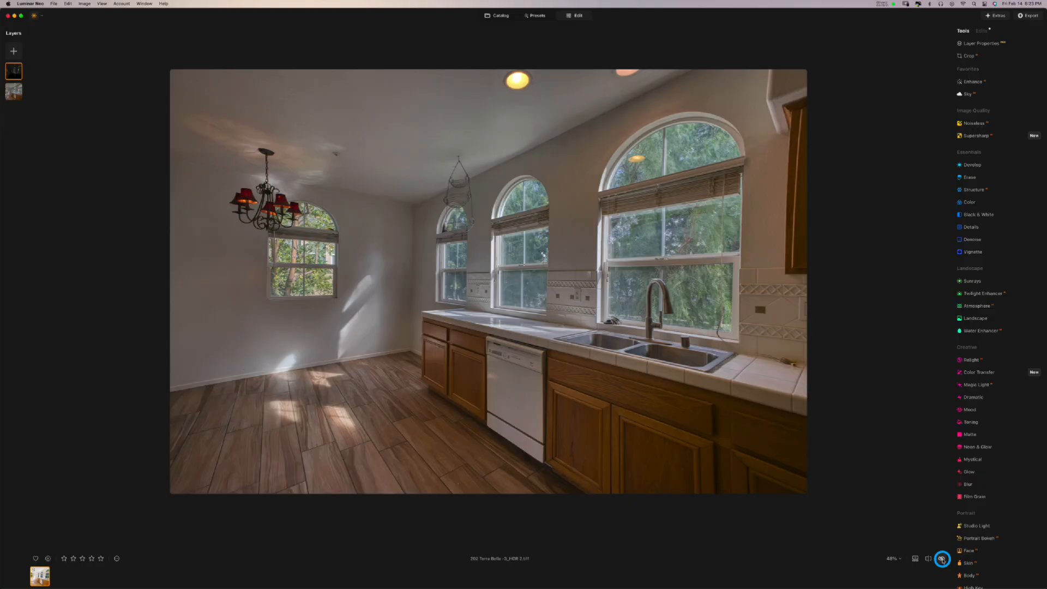
pyautogui.click(941, 559)
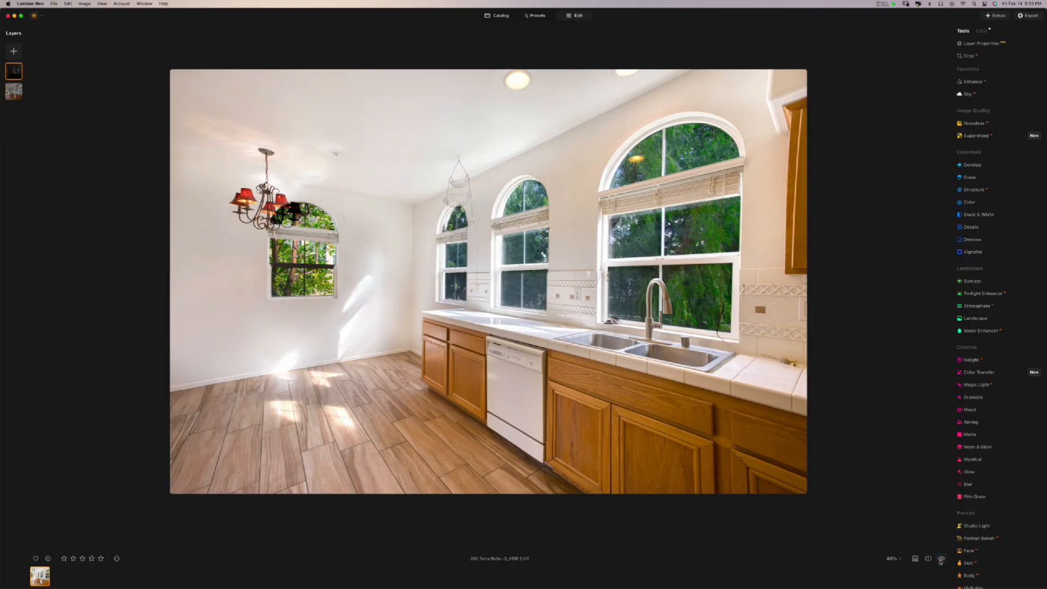
# - Select the base kitchen layer and open its Color adjustments
pyautogui.click(17, 93)
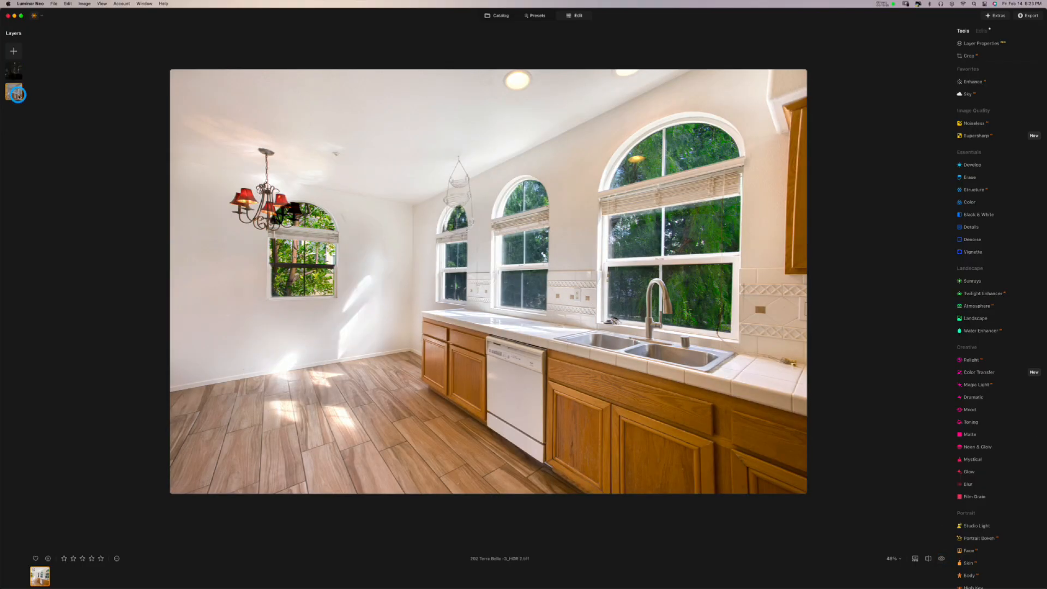
pyautogui.click(981, 49)
pyautogui.click(969, 202)
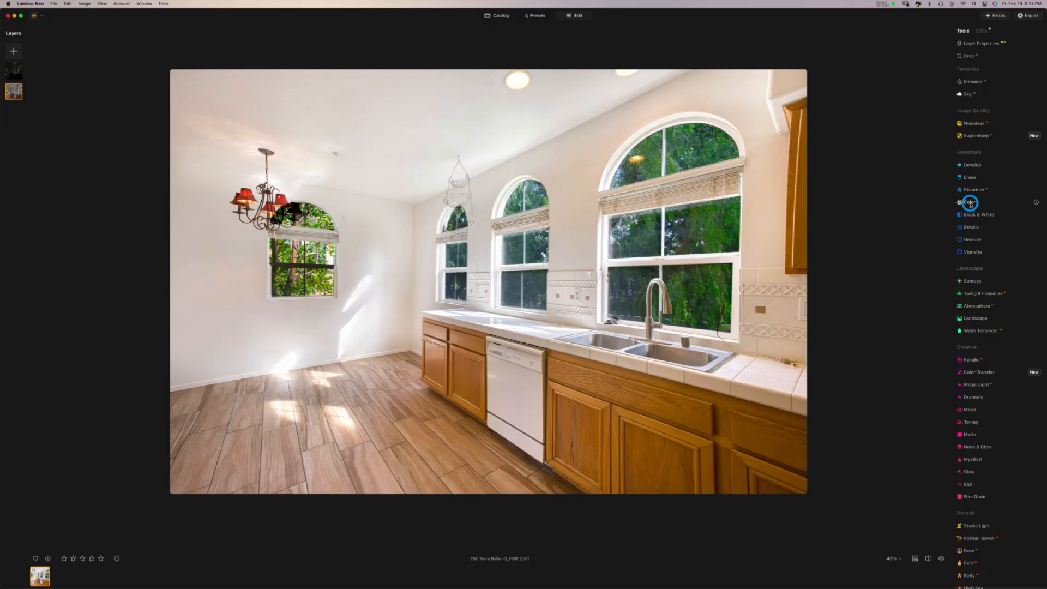
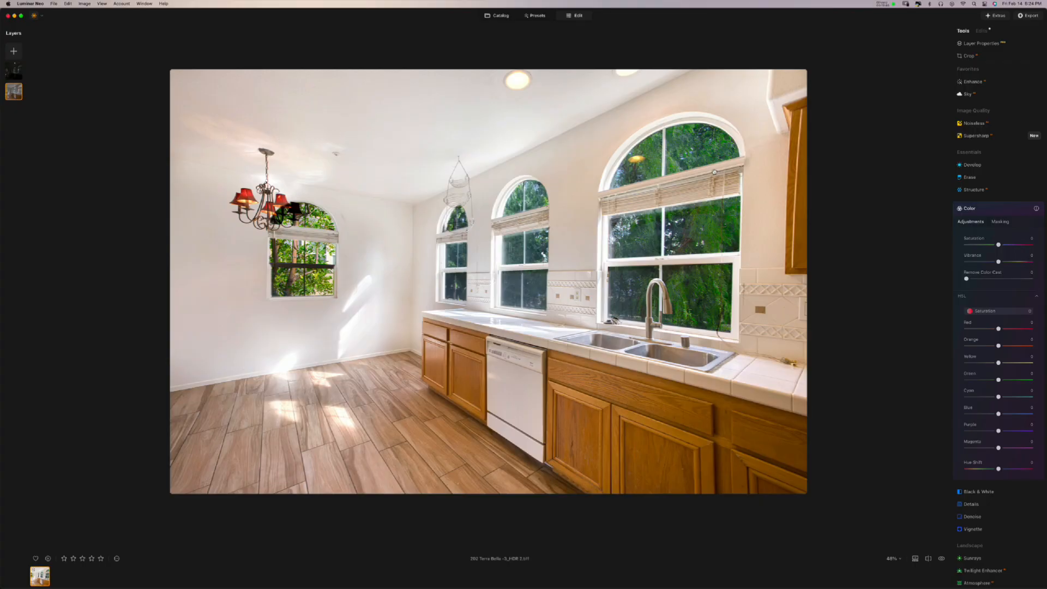
# - Test stronger Remove Color Cast values, then settle near 16, comparing with Color toggled off and on
pyautogui.moveTo(966, 279)
pyautogui.mouseDown()
pyautogui.moveTo(1018, 283)
pyautogui.moveTo(951, 285)
pyautogui.mouseUp()
pyautogui.moveTo(967, 279)
pyautogui.mouseDown()
pyautogui.moveTo(991, 278)
pyautogui.moveTo(946, 280)
pyautogui.moveTo(984, 281)
pyautogui.mouseUp()
pyautogui.click(1013, 208)
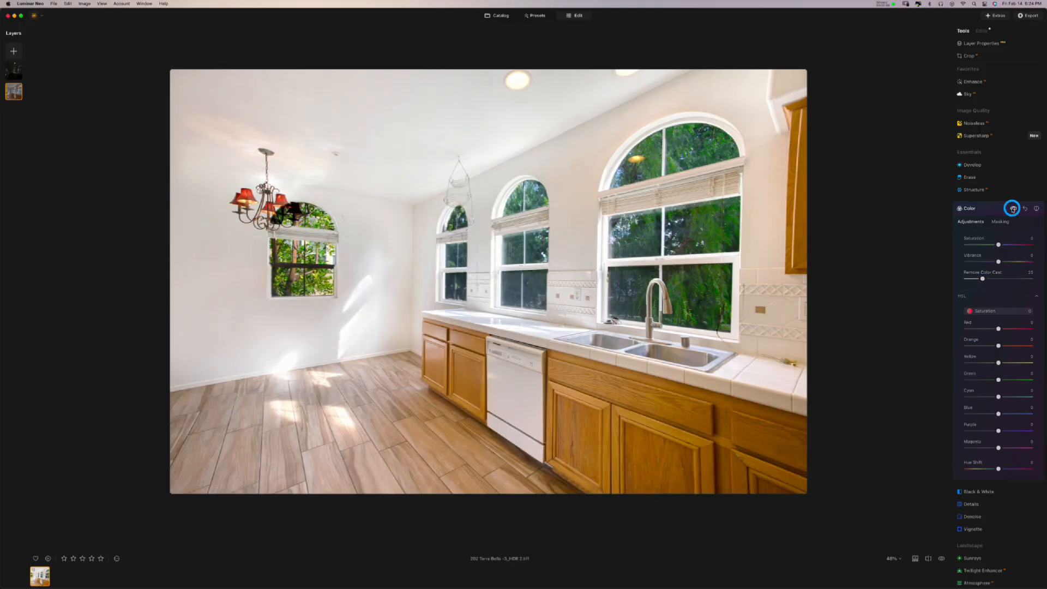
pyautogui.click(1012, 209)
pyautogui.click(1013, 208)
pyautogui.click(1012, 208)
pyautogui.click(1012, 208)
pyautogui.moveTo(982, 279); pyautogui.dragTo(975, 280)
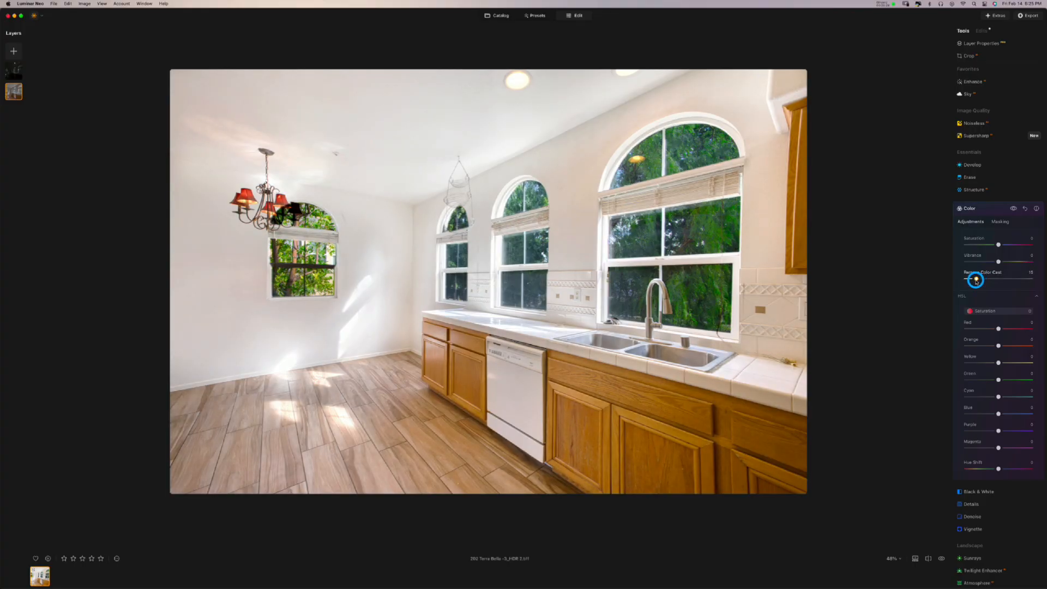
pyautogui.click(1013, 209)
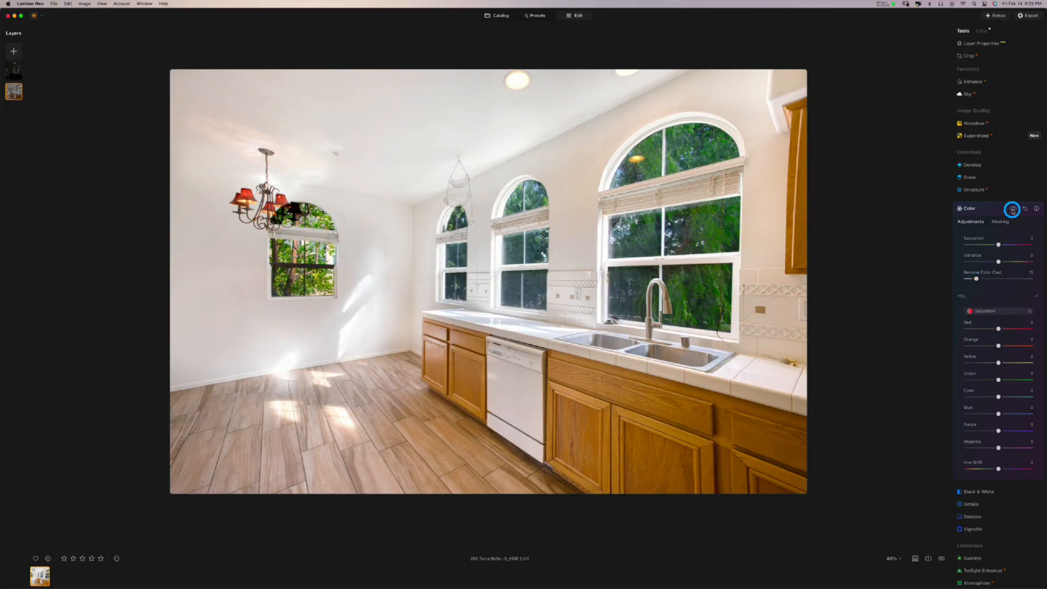
pyautogui.click(1013, 209)
# - Switch HSL to Hue and test shifting the Orange hue, then reset it to 0
pyautogui.click(986, 314)
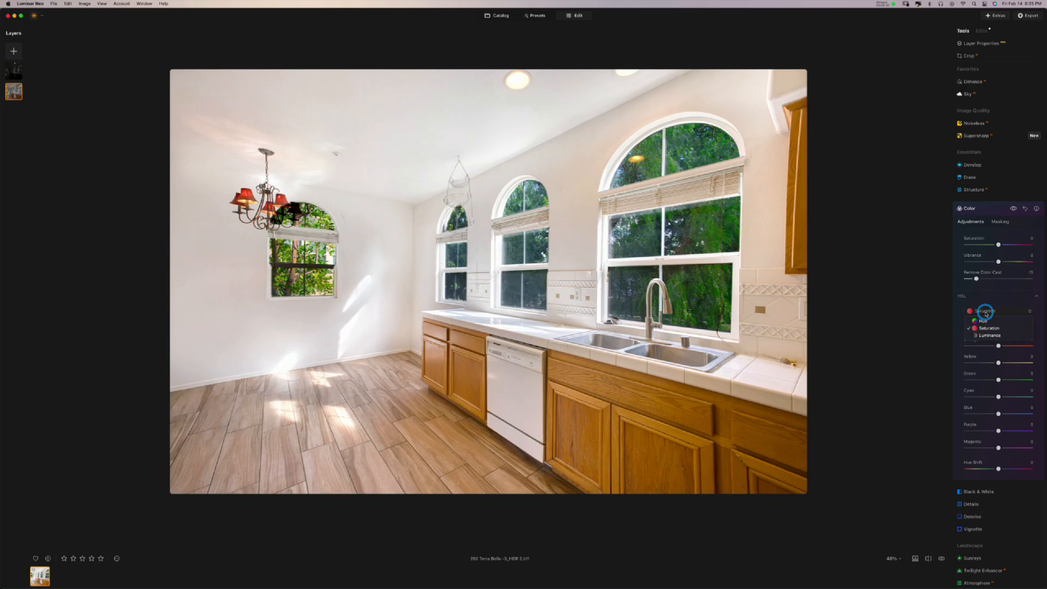
pyautogui.click(988, 322)
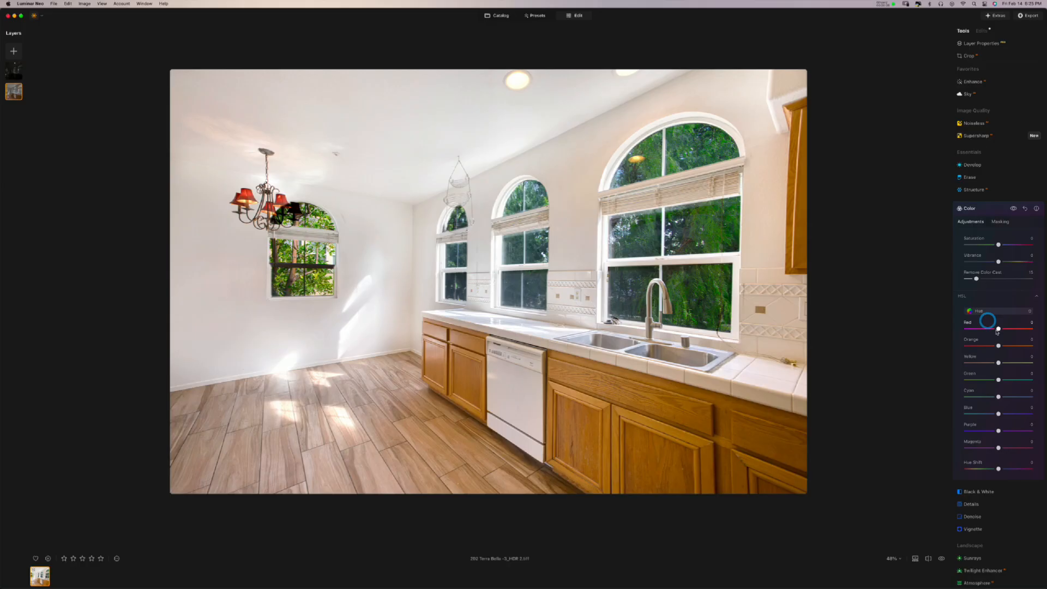
pyautogui.click(997, 345)
pyautogui.moveTo(997, 346); pyautogui.dragTo(1029, 347)
pyautogui.doubleClick(1029, 347)
# - Test lowering Red luminance in Luminance mode, reset it, then return HSL to Saturation
pyautogui.click(989, 311)
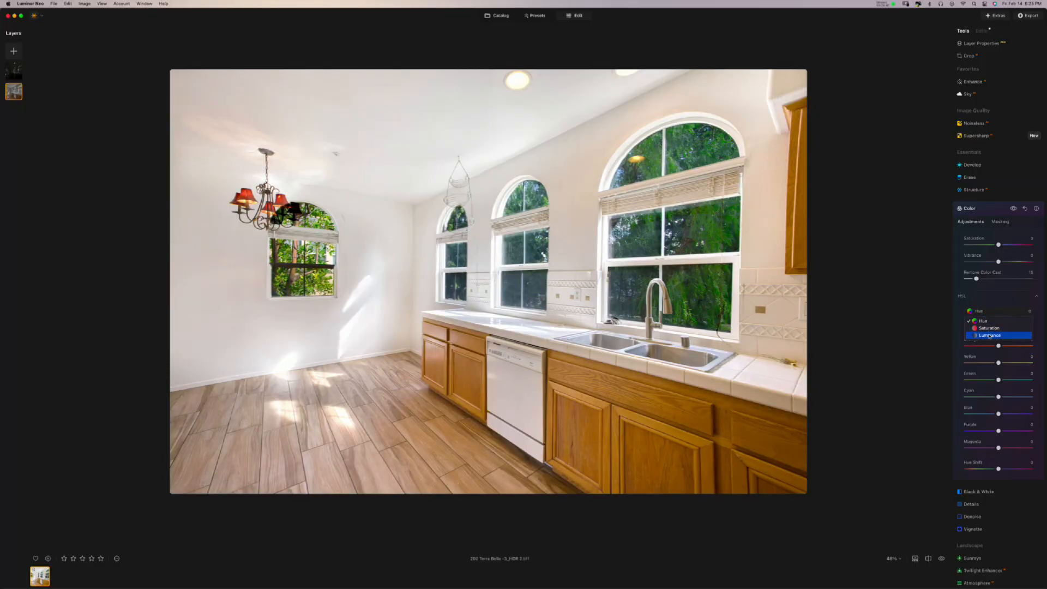
pyautogui.click(989, 335)
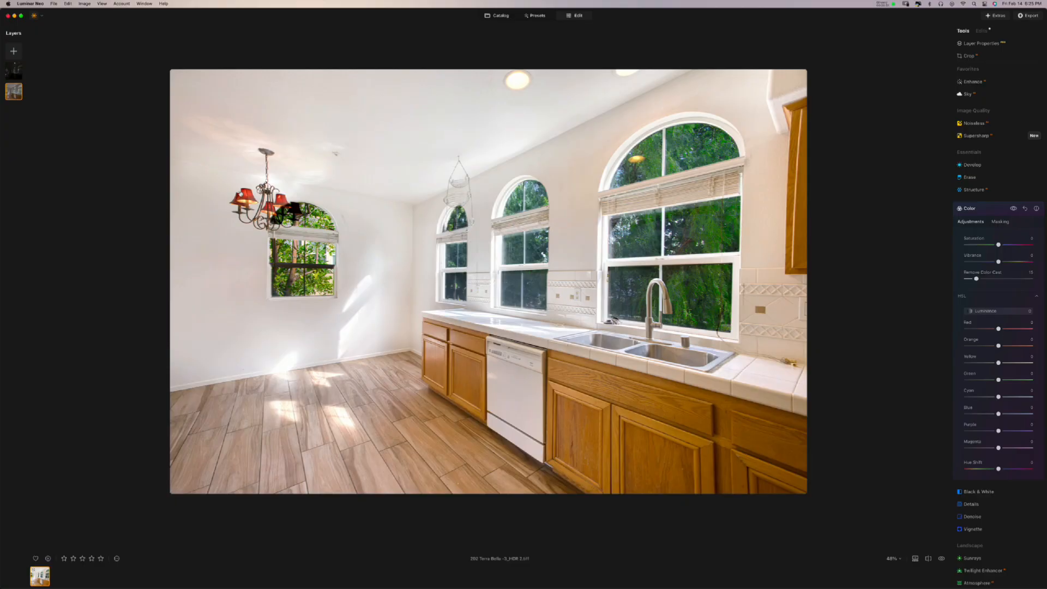
pyautogui.moveTo(1000, 331)
pyautogui.mouseDown()
pyautogui.moveTo(1029, 330)
pyautogui.moveTo(952, 331)
pyautogui.moveTo(1022, 329)
pyautogui.moveTo(956, 329)
pyautogui.moveTo(1016, 330)
pyautogui.moveTo(977, 329)
pyautogui.moveTo(1025, 334)
pyautogui.moveTo(1012, 334)
pyautogui.moveTo(1044, 348)
pyautogui.moveTo(951, 348)
pyautogui.moveTo(1031, 345)
pyautogui.moveTo(970, 351)
pyautogui.moveTo(1021, 348)
pyautogui.moveTo(998, 354)
pyautogui.moveTo(1001, 345)
pyautogui.mouseUp()
pyautogui.doubleClick(1005, 329)
pyautogui.click(993, 311)
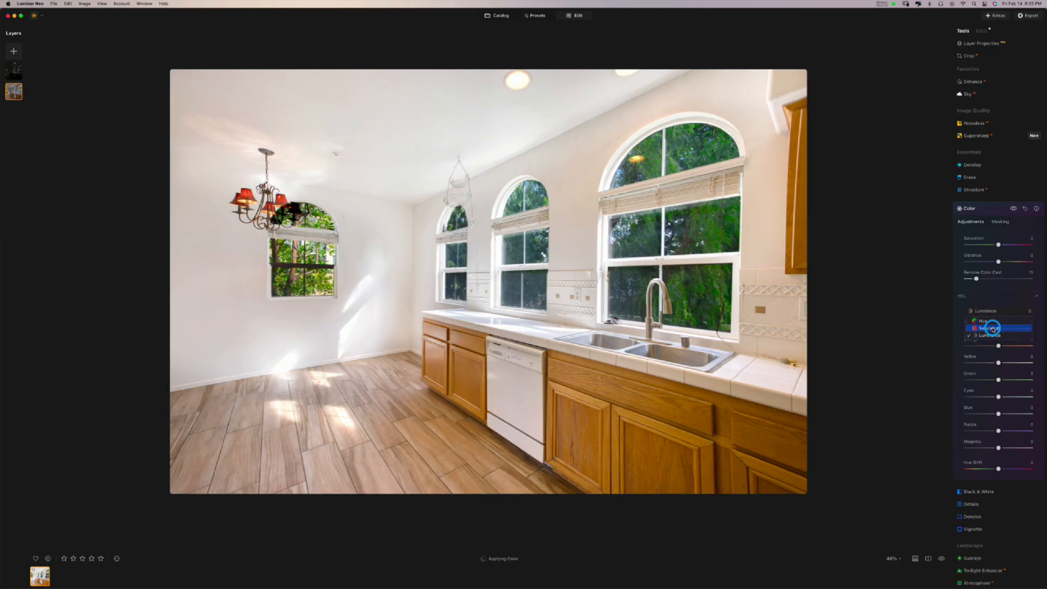
pyautogui.click(989, 328)
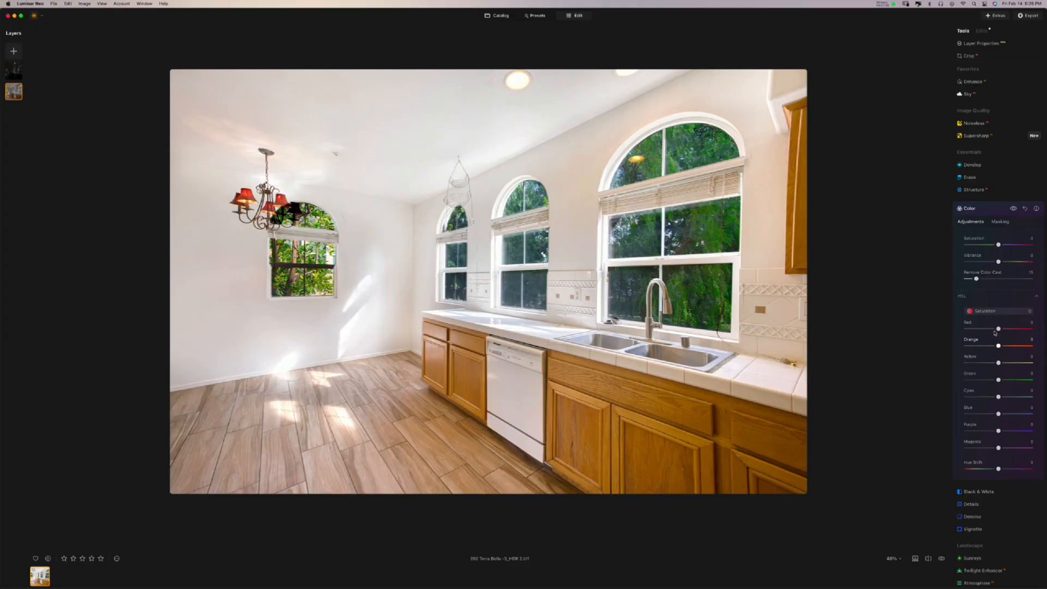
# - Lower Orange and Yellow saturation to about -25 each, leave Red at 0, and compare
pyautogui.moveTo(999, 346); pyautogui.dragTo(941, 348)
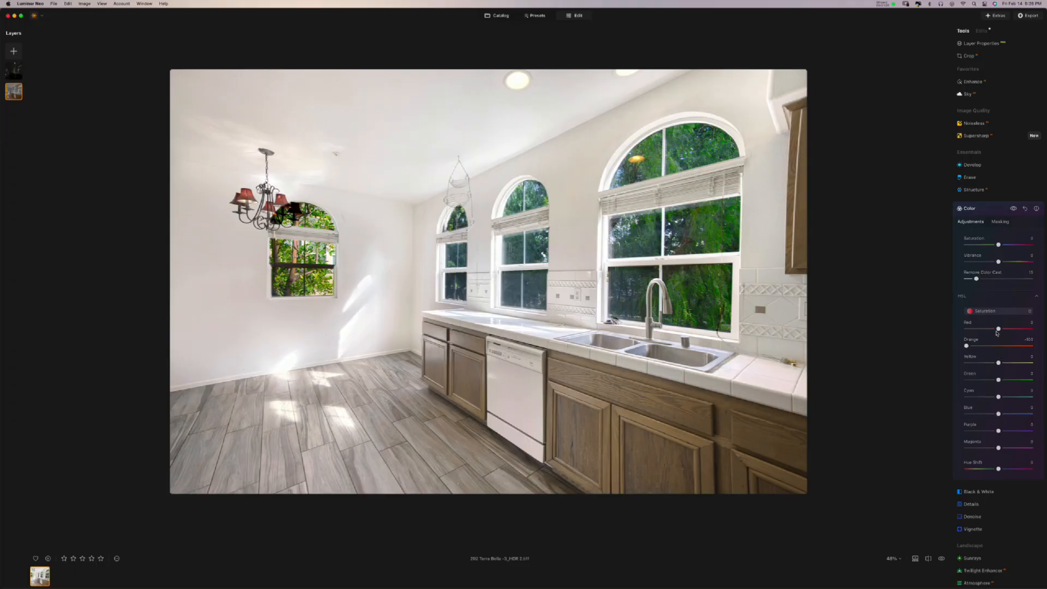
pyautogui.moveTo(998, 330)
pyautogui.mouseDown()
pyautogui.moveTo(935, 331)
pyautogui.moveTo(1009, 332)
pyautogui.moveTo(933, 339)
pyautogui.moveTo(1022, 337)
pyautogui.moveTo(991, 332)
pyautogui.mouseUp()
pyautogui.moveTo(991, 329)
pyautogui.mouseDown()
pyautogui.moveTo(1043, 332)
pyautogui.moveTo(968, 347)
pyautogui.moveTo(985, 349)
pyautogui.mouseUp()
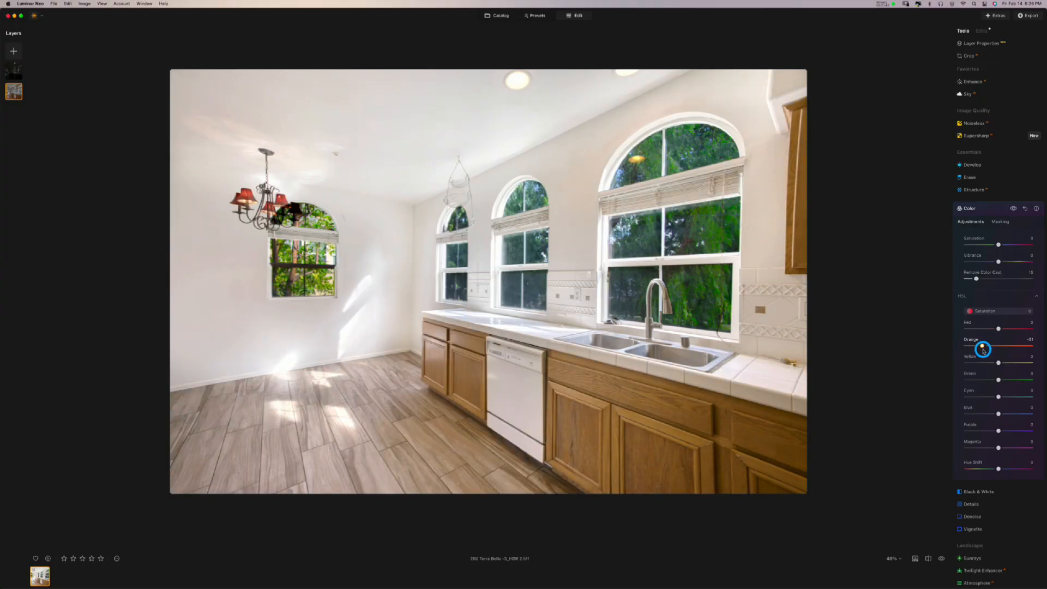
pyautogui.click(984, 348)
pyautogui.moveTo(999, 364)
pyautogui.mouseDown()
pyautogui.moveTo(934, 367)
pyautogui.moveTo(1019, 362)
pyautogui.moveTo(949, 372)
pyautogui.moveTo(994, 363)
pyautogui.mouseUp()
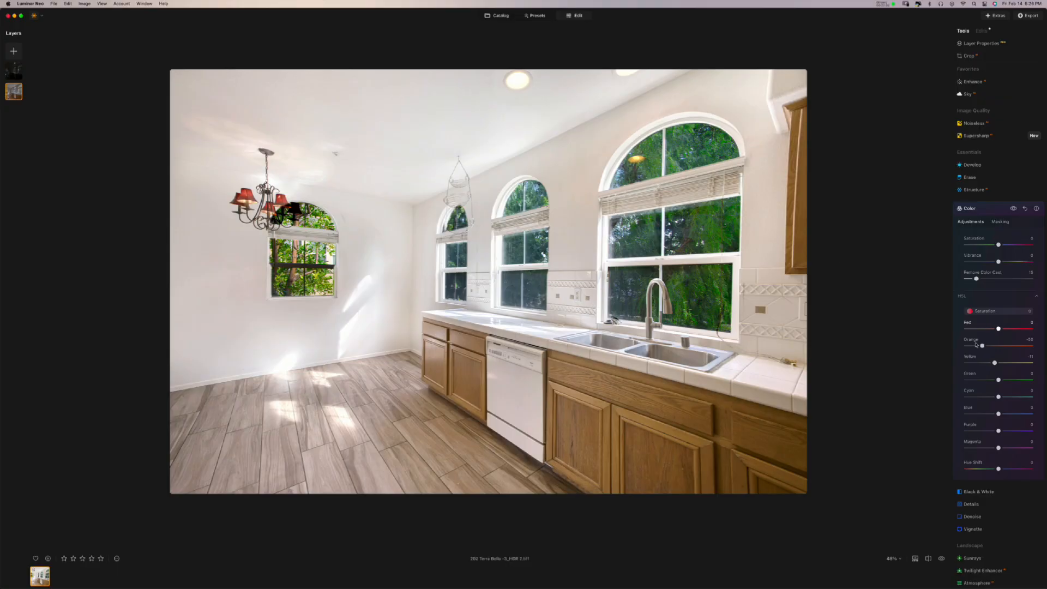
pyautogui.moveTo(995, 363)
pyautogui.mouseDown()
pyautogui.moveTo(956, 362)
pyautogui.moveTo(1022, 362)
pyautogui.moveTo(939, 367)
pyautogui.moveTo(989, 370)
pyautogui.moveTo(987, 348)
pyautogui.mouseUp()
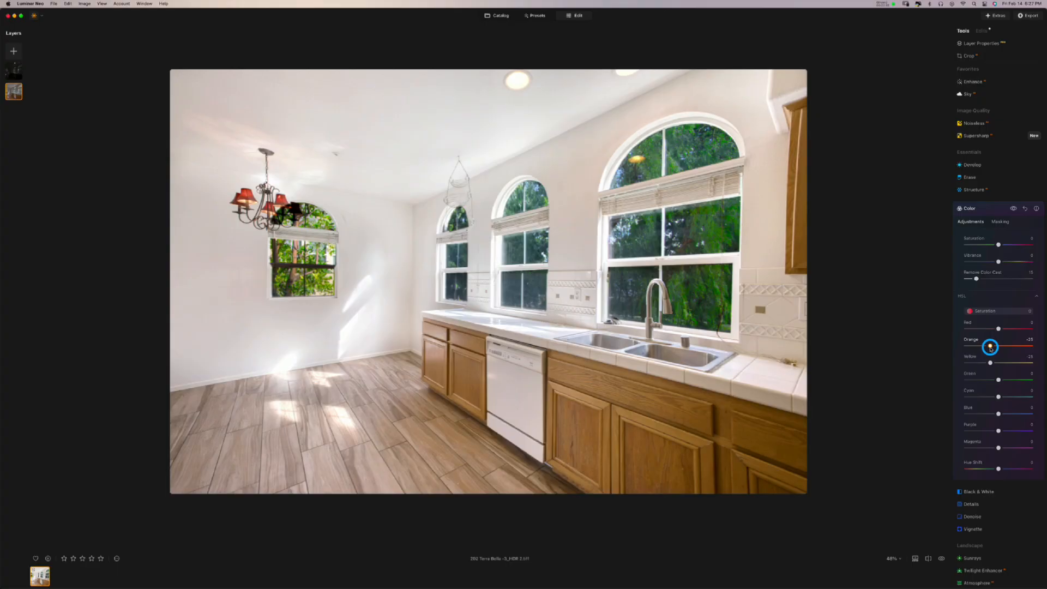
pyautogui.moveTo(990, 347); pyautogui.dragTo(990, 347)
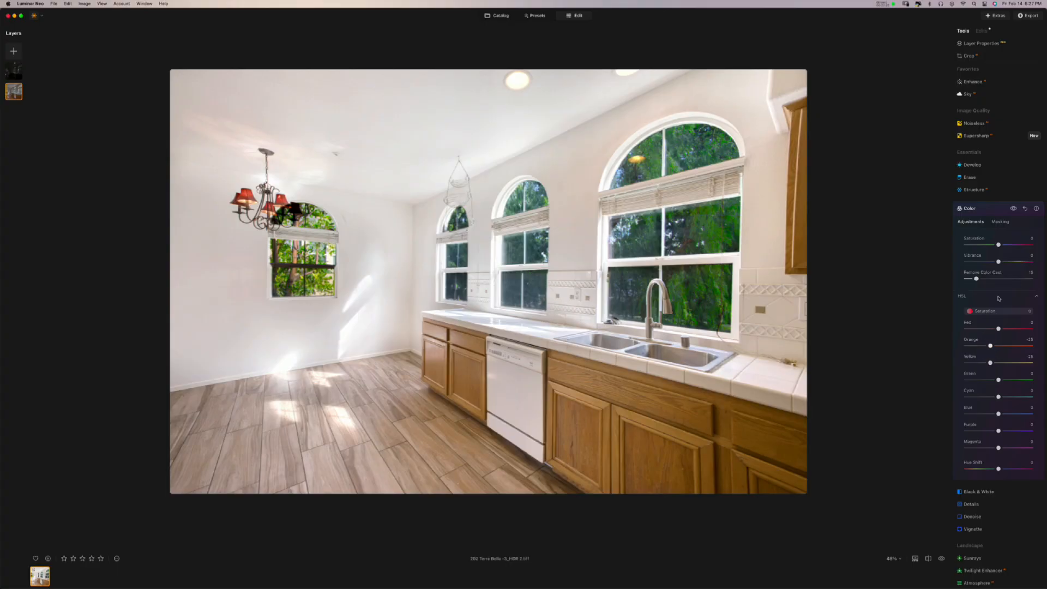
pyautogui.click(1014, 209)
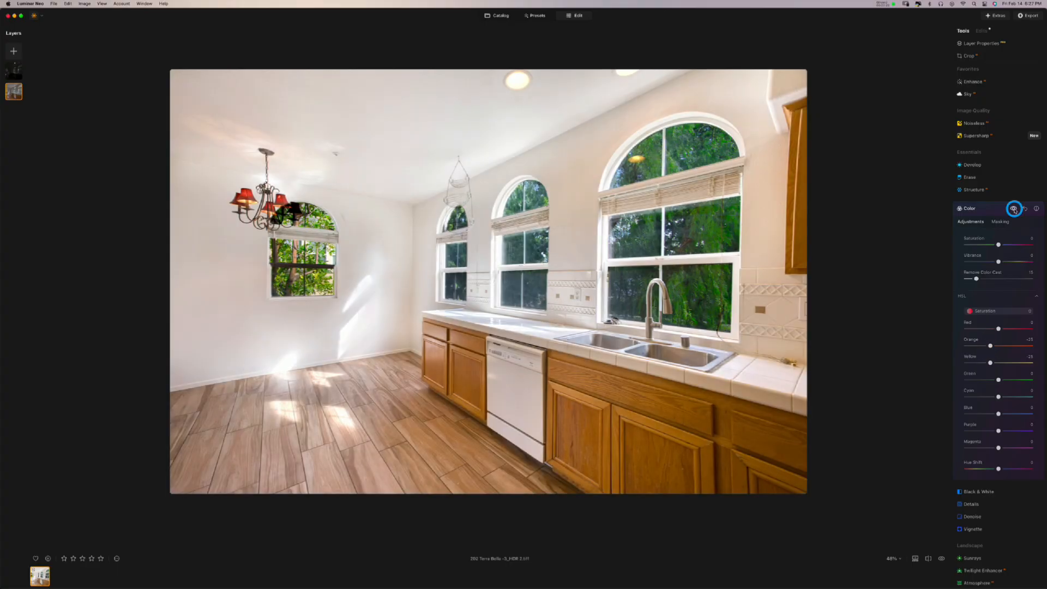
pyautogui.click(1013, 209)
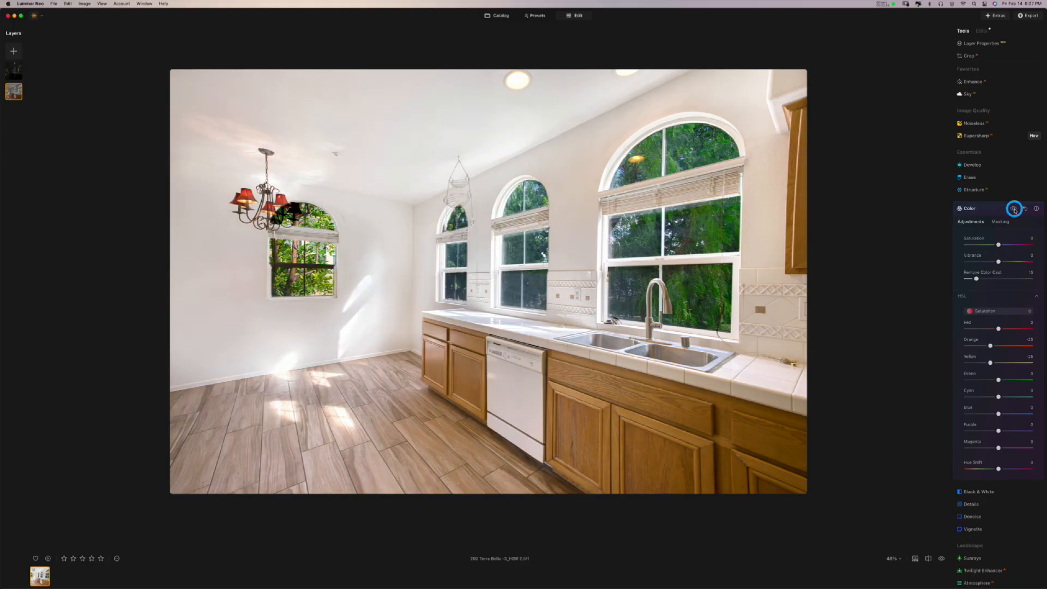
# - Toggle the Color adjustments off and on several times to compare with the original
pyautogui.click(1013, 209)
pyautogui.click(1013, 209)
pyautogui.click(1013, 209)
pyautogui.click(1013, 209)
pyautogui.click(1013, 208)
pyautogui.click(1012, 209)
# - Open the Color tool's masking options and preview the mask overlay, then hide it
pyautogui.click(1000, 222)
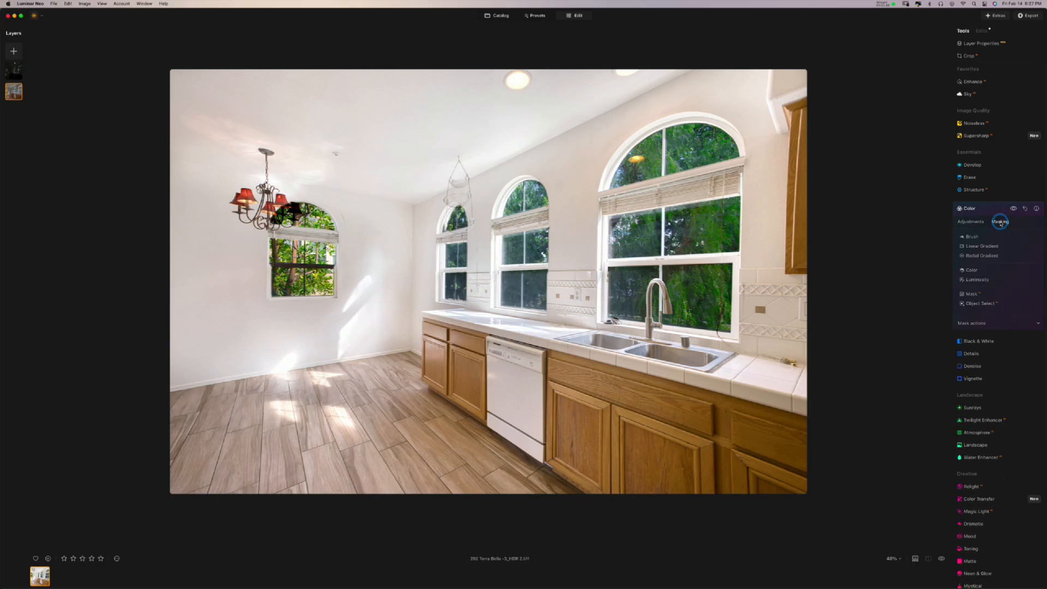
pyautogui.click(971, 322)
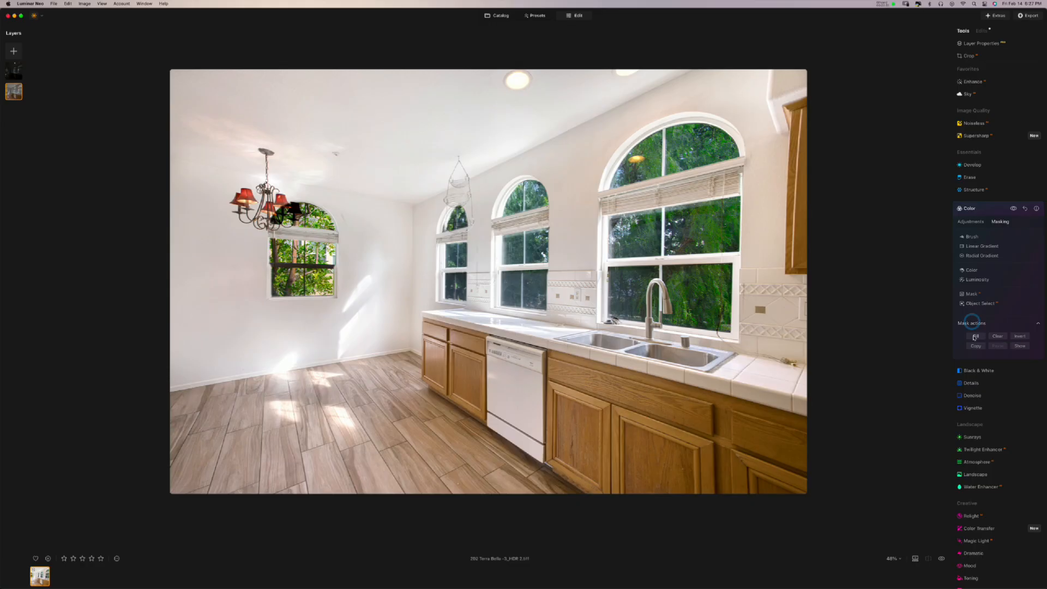
pyautogui.click(1014, 344)
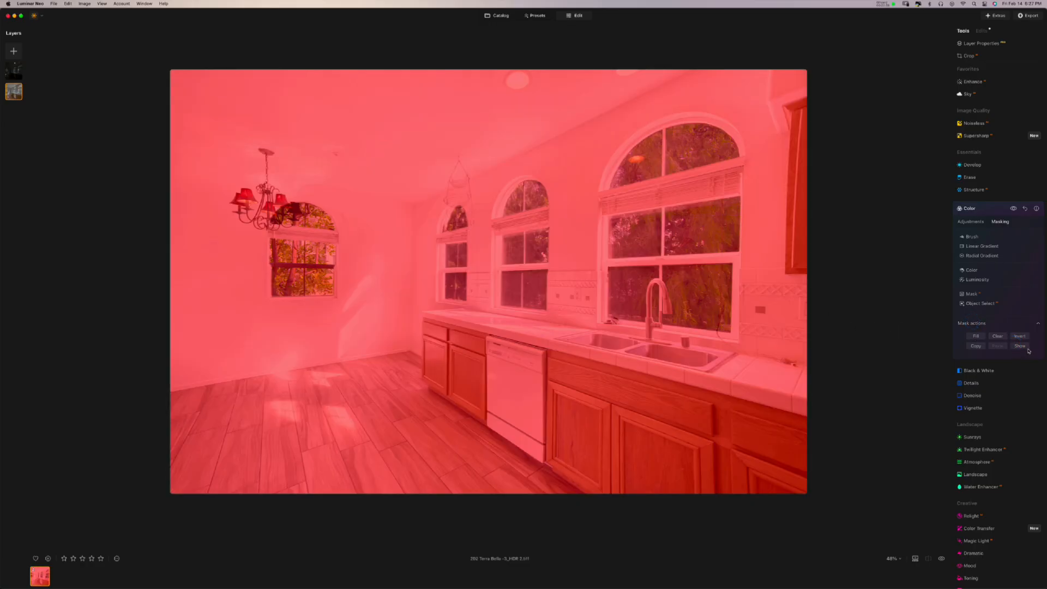
pyautogui.click(1022, 348)
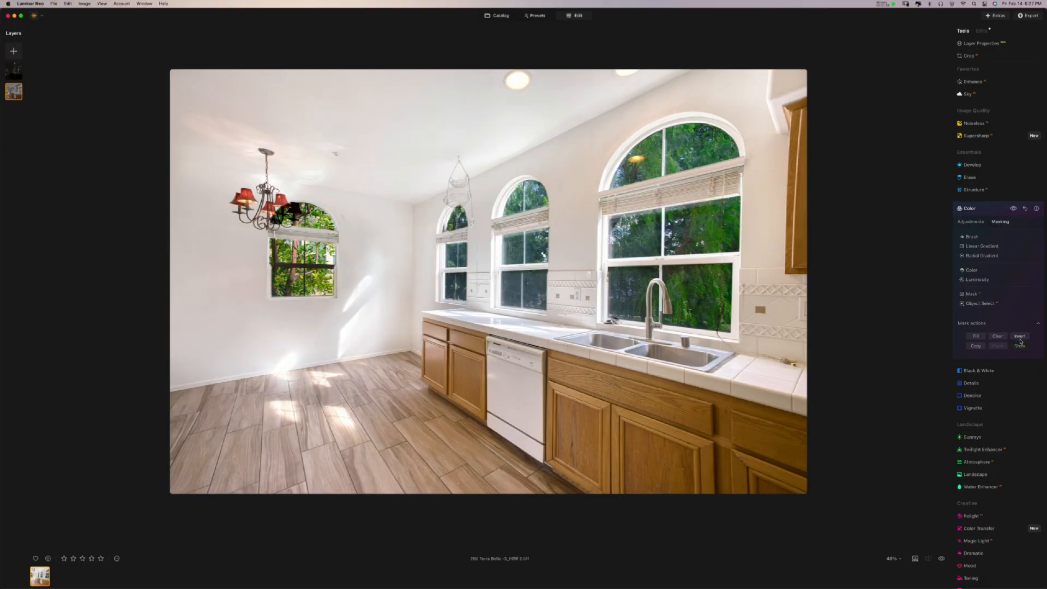
# - Set a larger erasing brush and erase the Color adjustments from the lower floor
pyautogui.click(971, 237)
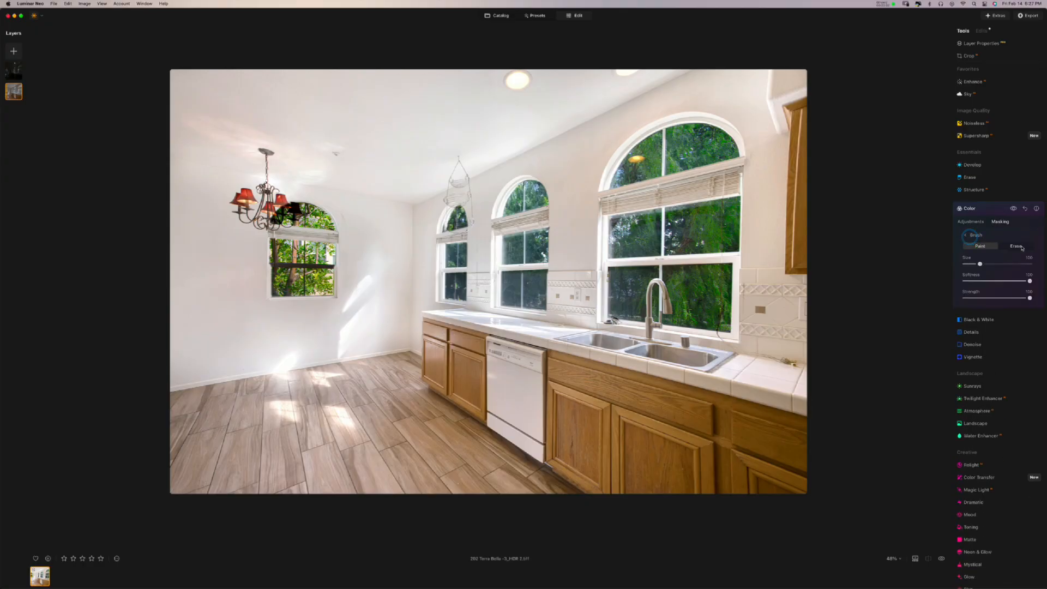
pyautogui.click(1016, 248)
pyautogui.moveTo(980, 264); pyautogui.dragTo(1000, 264)
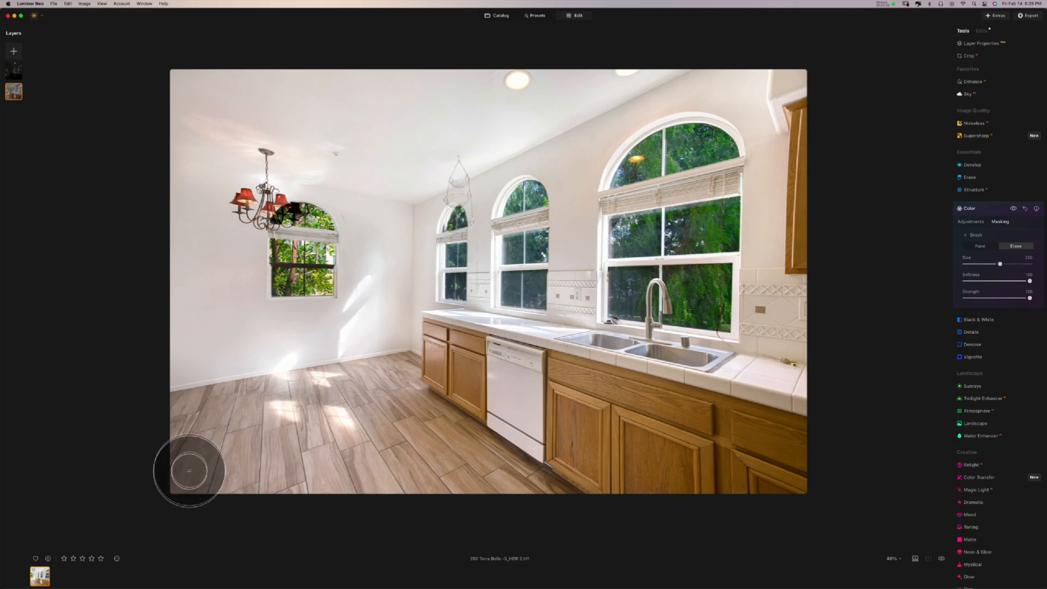
pyautogui.moveTo(184, 475)
pyautogui.mouseDown()
pyautogui.moveTo(806, 479)
pyautogui.moveTo(461, 377)
pyautogui.moveTo(419, 414)
pyautogui.moveTo(369, 404)
pyautogui.moveTo(266, 418)
pyautogui.moveTo(124, 458)
pyautogui.moveTo(268, 452)
pyautogui.moveTo(443, 425)
pyautogui.moveTo(553, 465)
pyautogui.moveTo(301, 459)
pyautogui.moveTo(568, 479)
pyautogui.moveTo(558, 420)
pyautogui.moveTo(603, 416)
pyautogui.moveTo(802, 460)
pyautogui.moveTo(636, 439)
pyautogui.moveTo(461, 369)
pyautogui.moveTo(426, 400)
pyautogui.moveTo(147, 441)
pyautogui.moveTo(245, 444)
pyautogui.moveTo(420, 480)
pyautogui.moveTo(869, 427)
pyautogui.mouseUp()
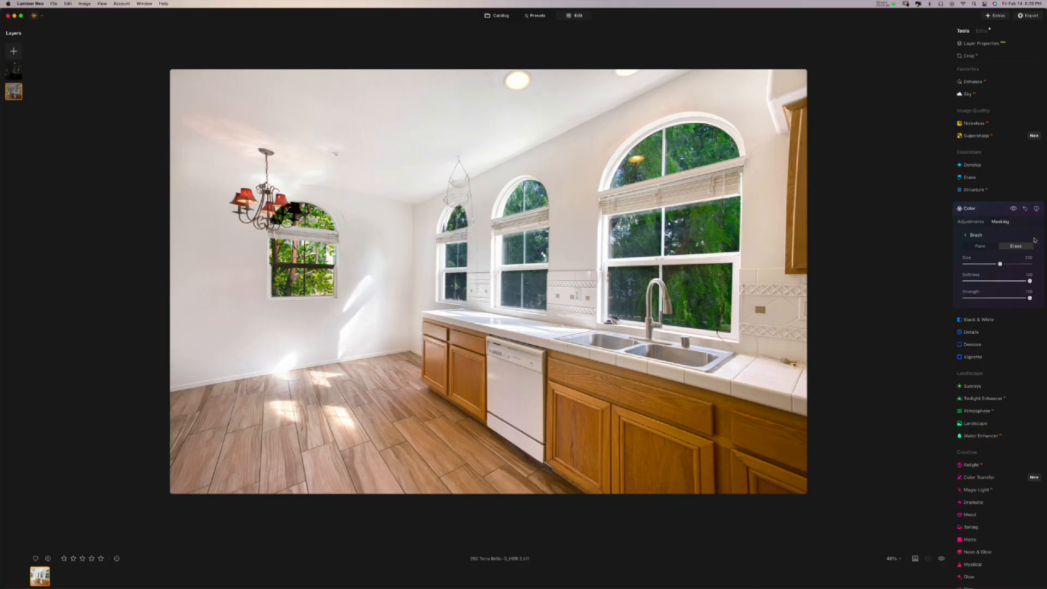
# - Compare, then erase the Color adjustments from more of the room and near the chandelier
pyautogui.click(1013, 208)
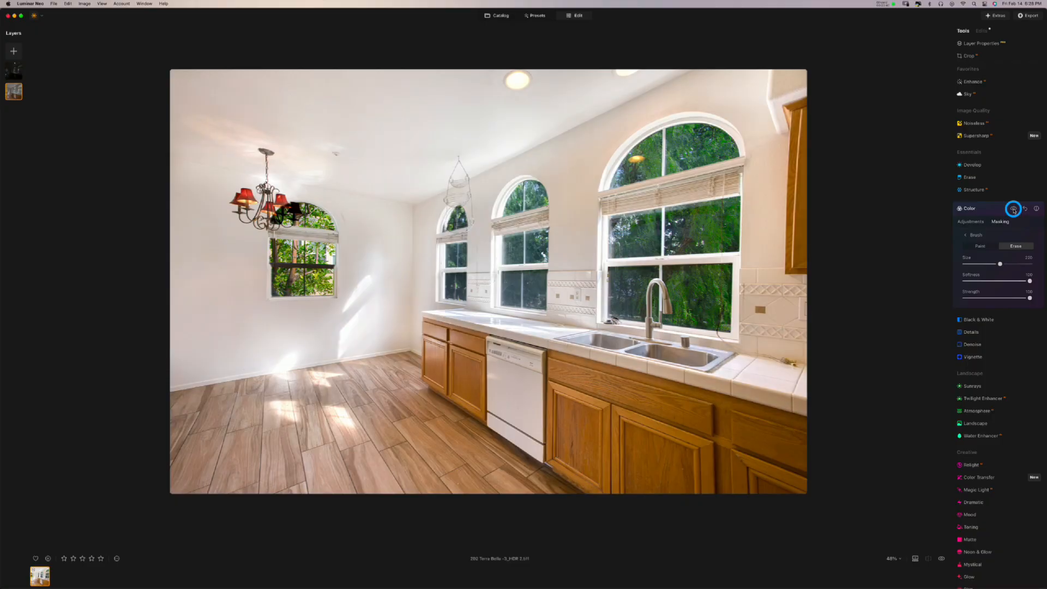
pyautogui.click(1013, 209)
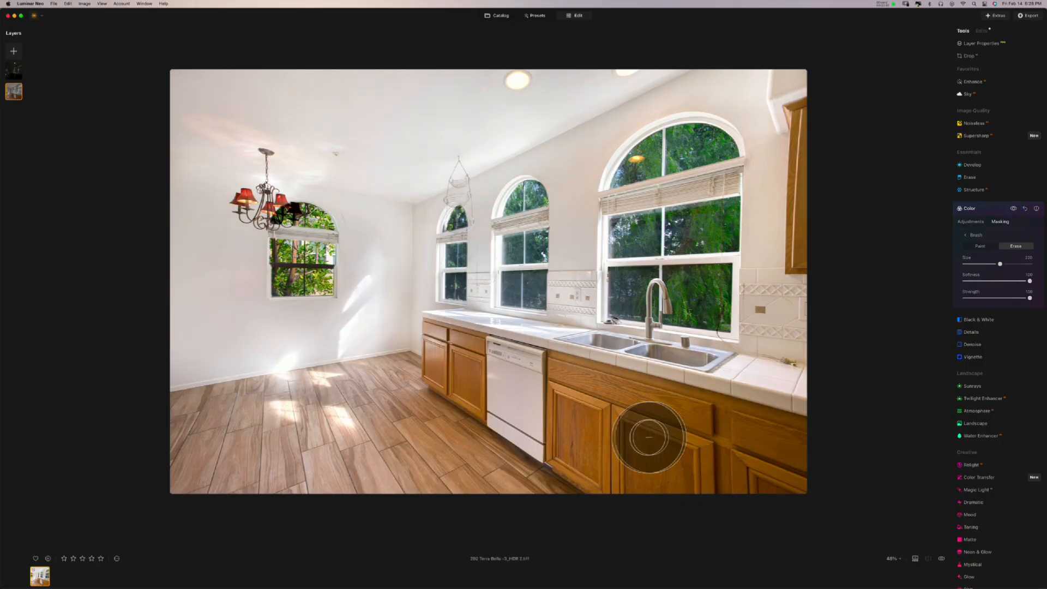
pyautogui.moveTo(649, 437)
pyautogui.mouseDown()
pyautogui.moveTo(351, 421)
pyautogui.moveTo(619, 304)
pyautogui.moveTo(381, 172)
pyautogui.mouseUp()
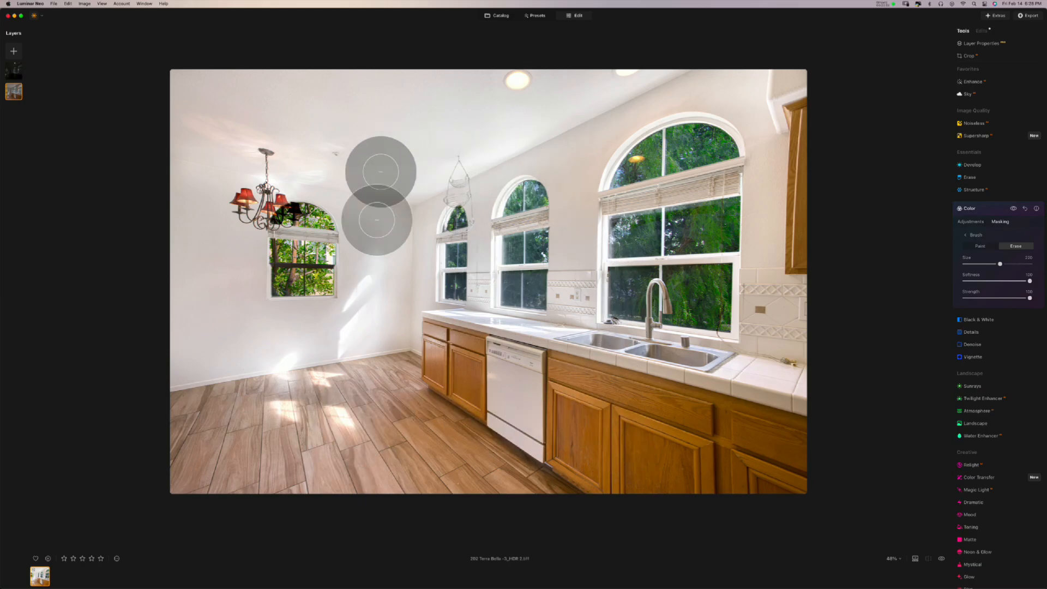
pyautogui.moveTo(377, 220); pyautogui.dragTo(256, 202)
# - Compare the result with Color off and on, collapse Color, and show the Edits list
pyautogui.click(1014, 209)
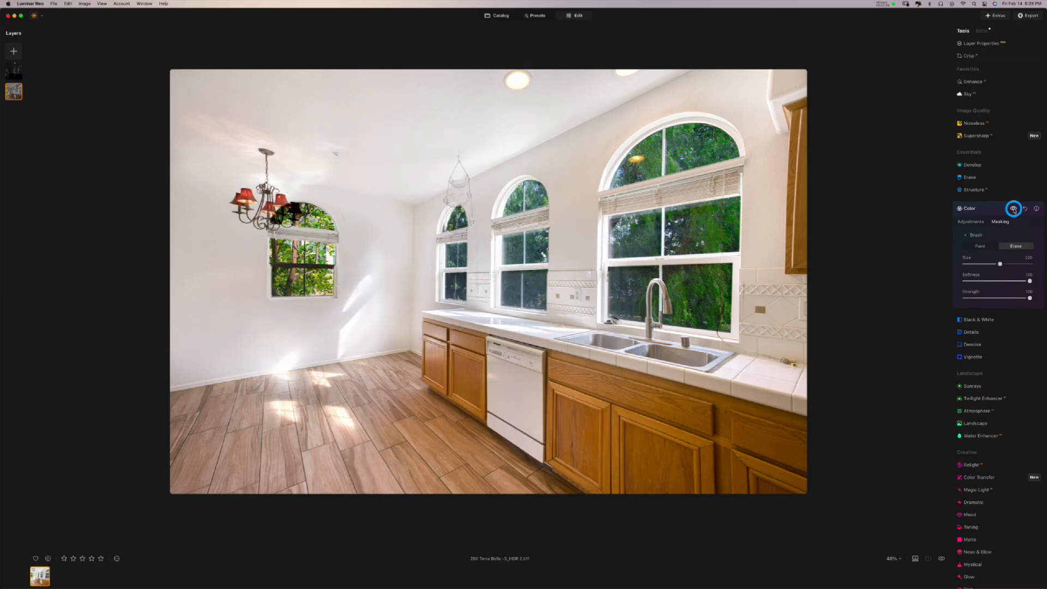
pyautogui.click(1014, 209)
pyautogui.click(1014, 209)
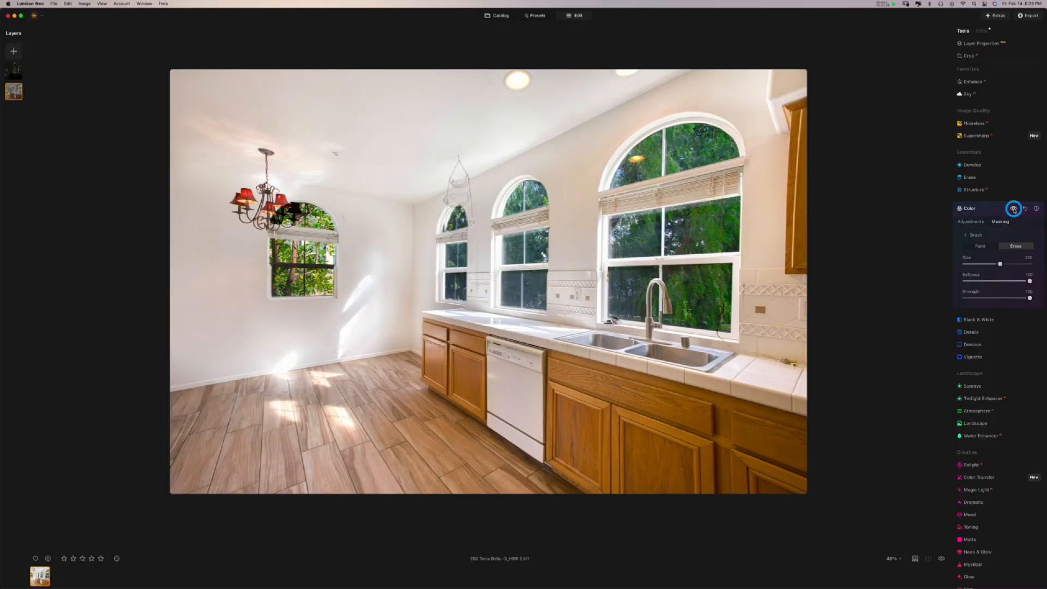
pyautogui.click(989, 209)
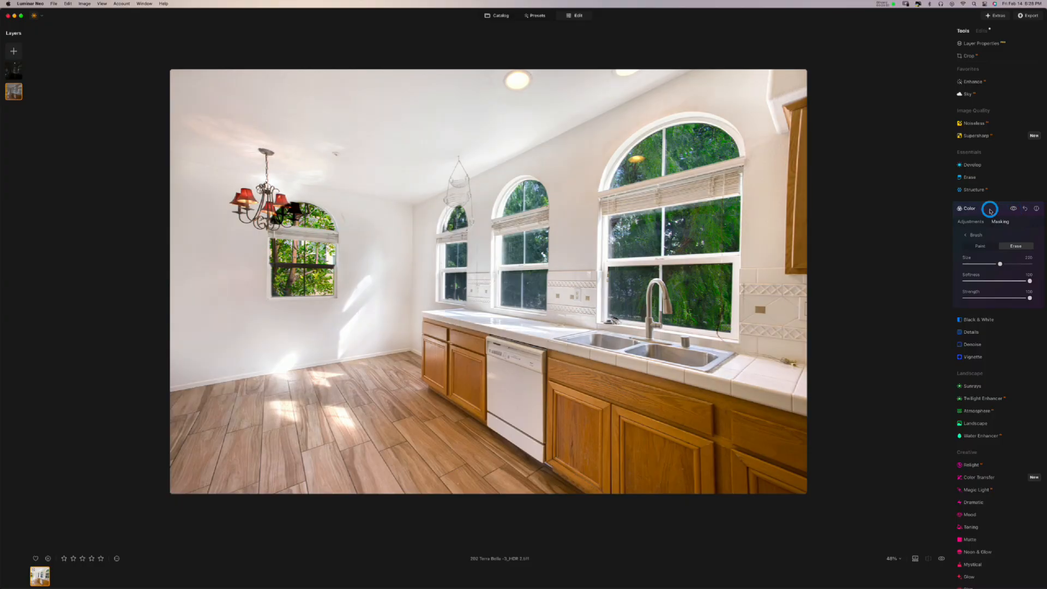
pyautogui.click(983, 32)
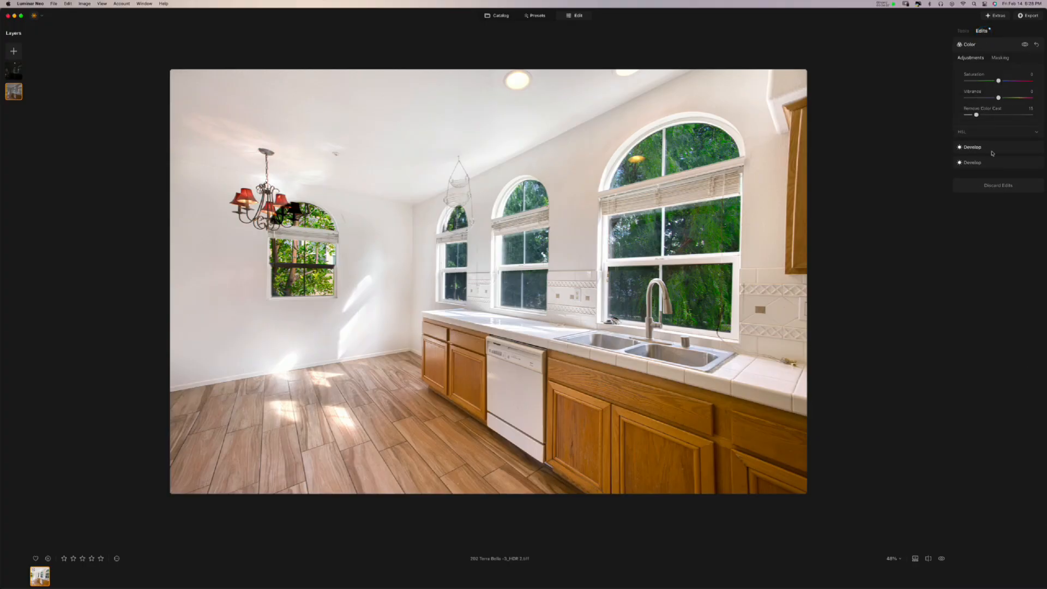
# - Expand both Develop edits and the Color edit to review their settings, then return to Tools
pyautogui.click(992, 152)
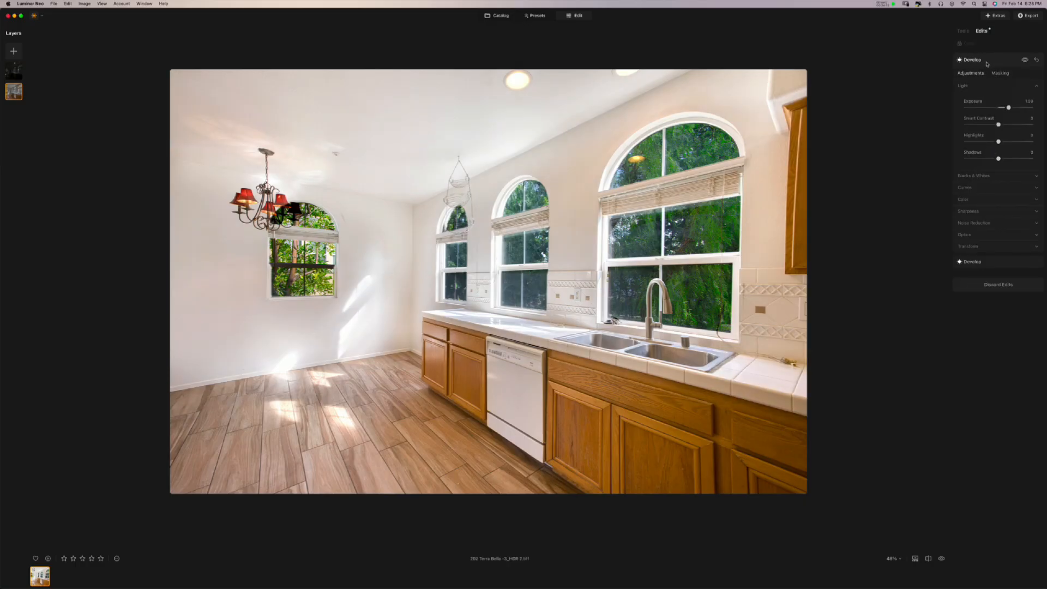
pyautogui.click(992, 262)
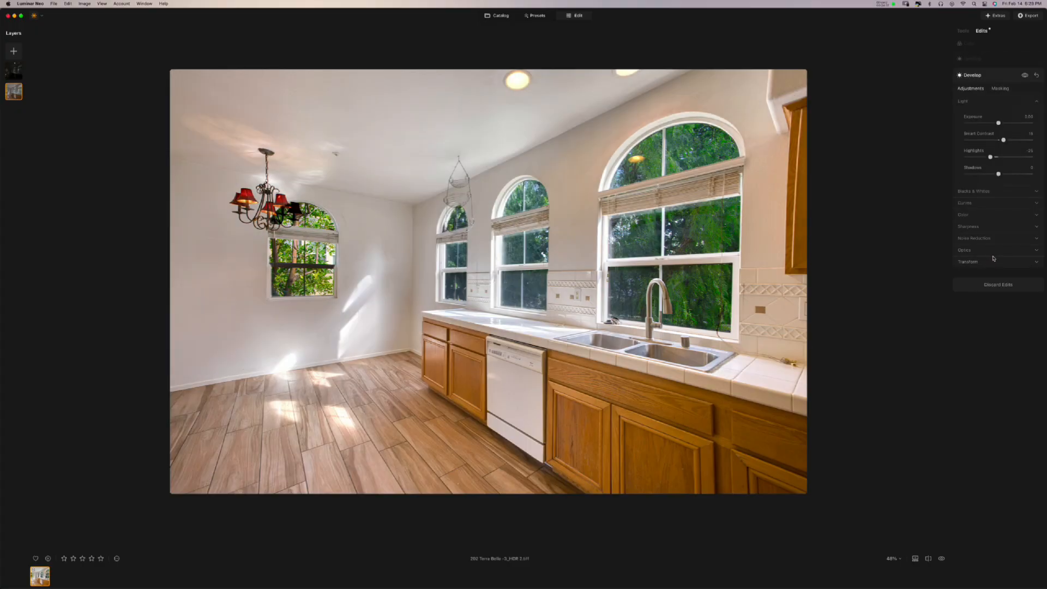
pyautogui.click(995, 64)
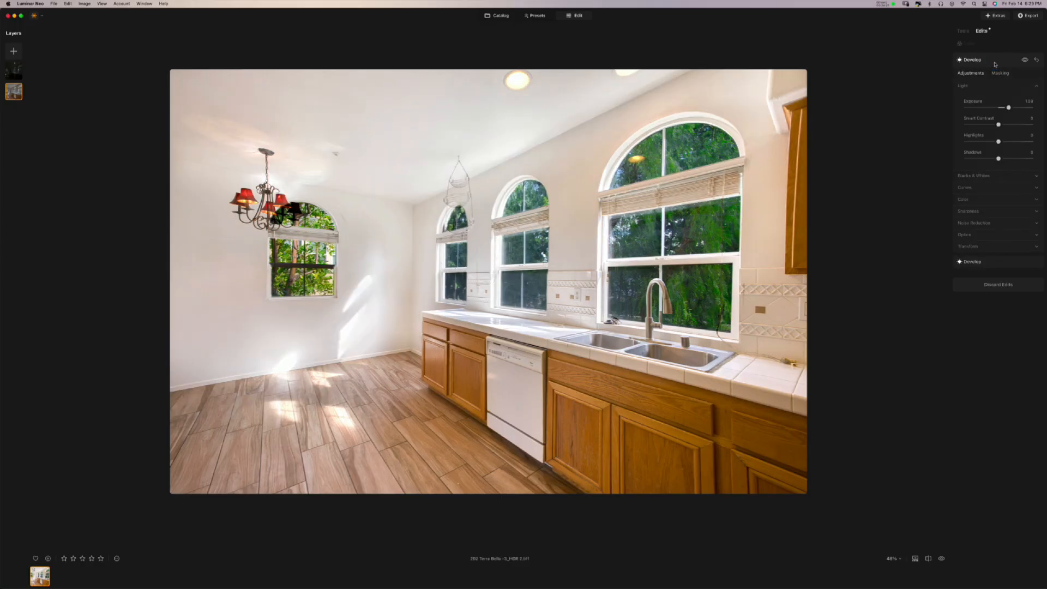
pyautogui.click(993, 45)
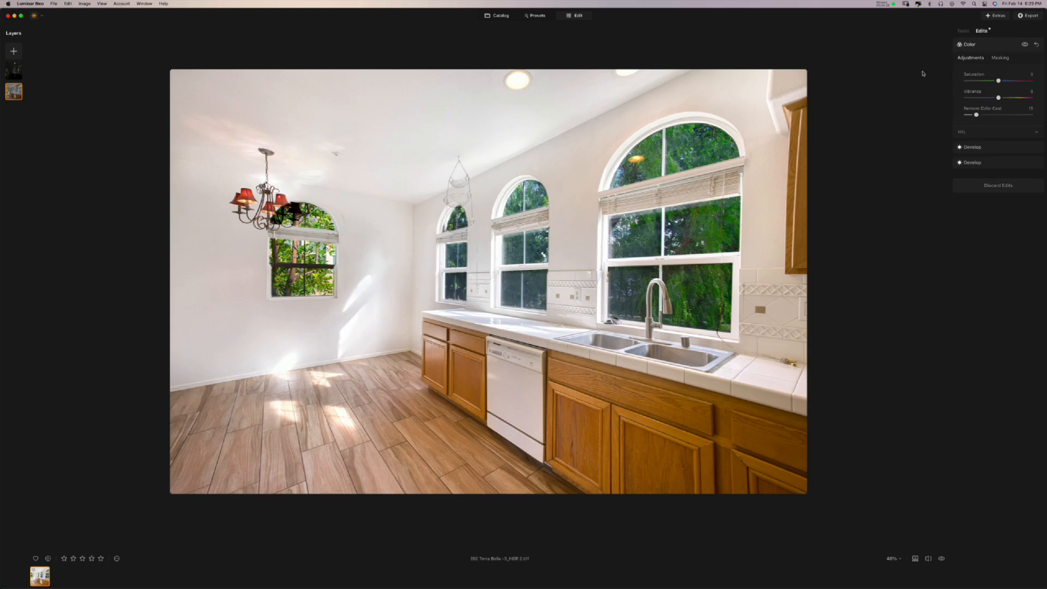
pyautogui.click(962, 33)
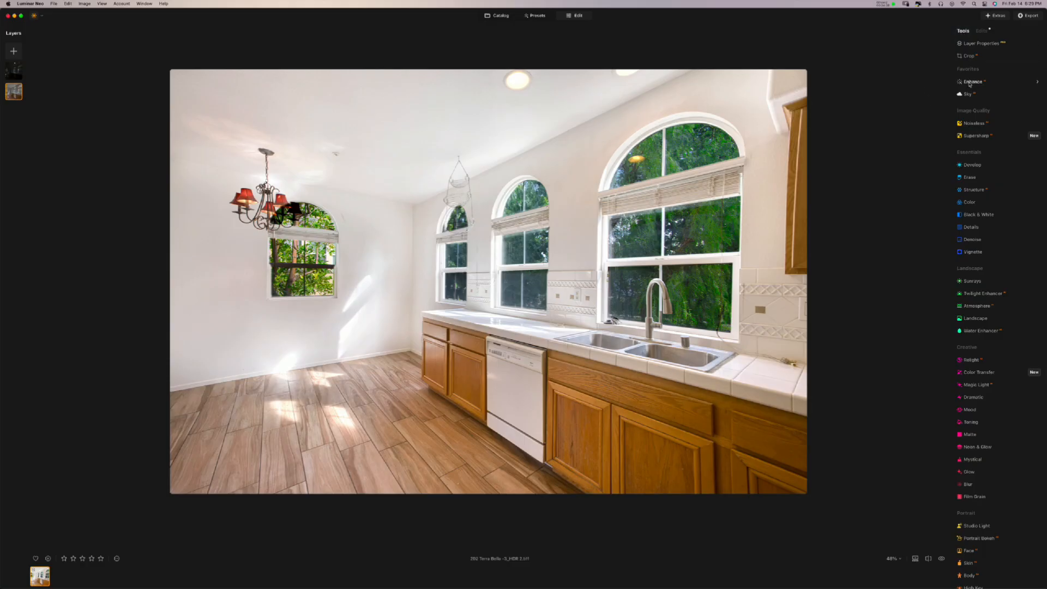
# - Raise the Enhance Accent and toggle the Enhance effect to judge it
pyautogui.click(970, 83)
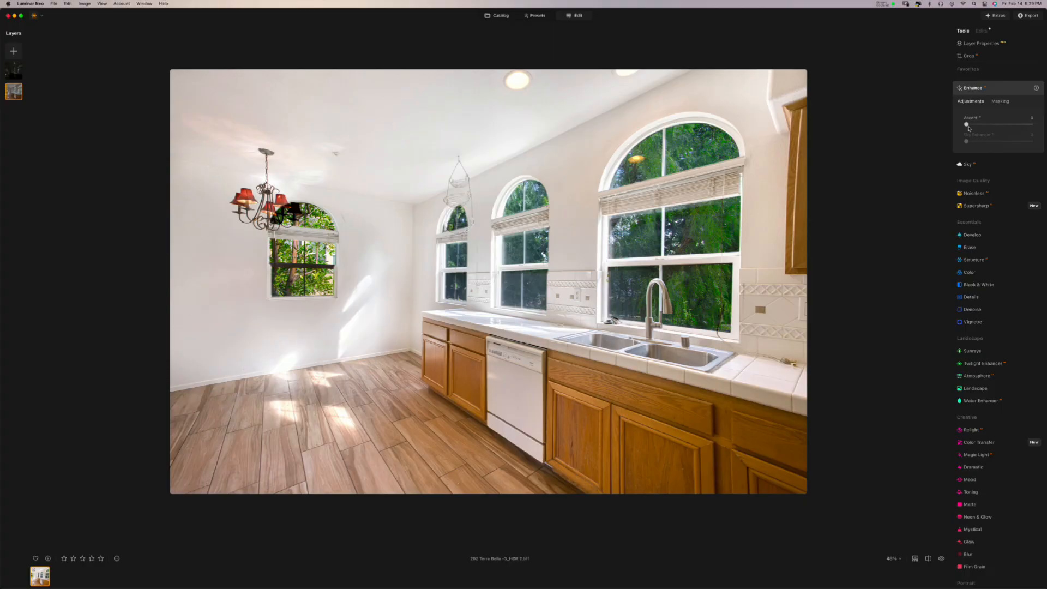
pyautogui.moveTo(966, 124)
pyautogui.mouseDown()
pyautogui.moveTo(993, 125)
pyautogui.moveTo(983, 126)
pyautogui.mouseUp()
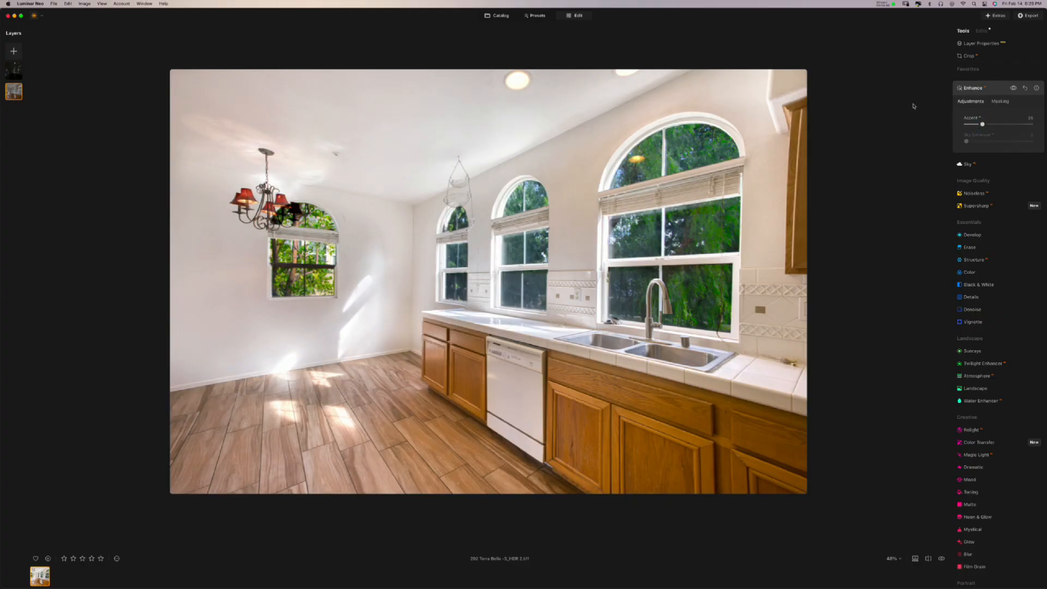
pyautogui.click(1013, 89)
pyautogui.click(1013, 89)
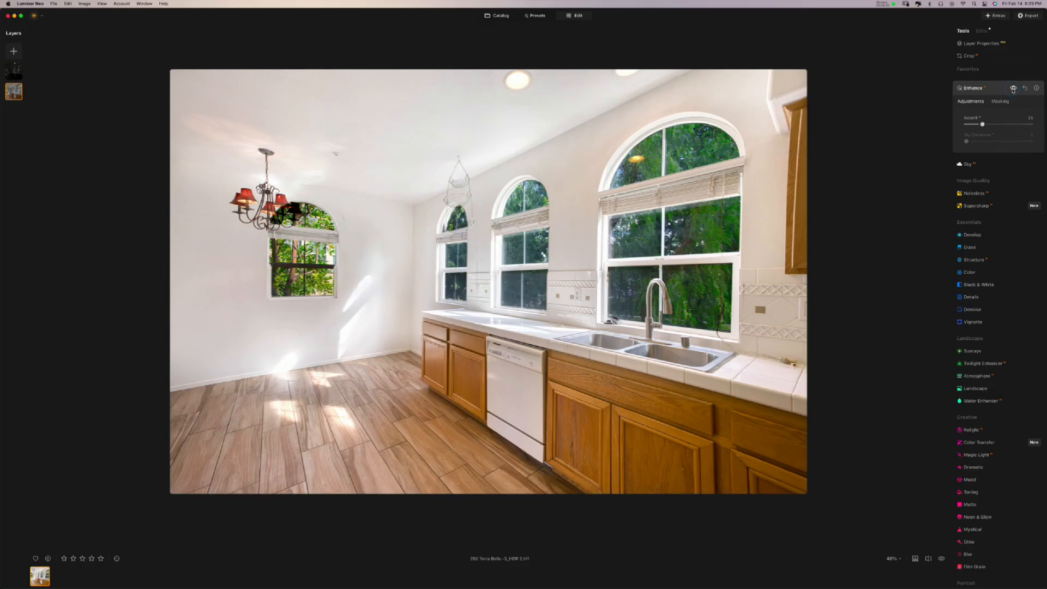
pyautogui.click(1013, 88)
pyautogui.click(1013, 89)
pyautogui.click(1013, 89)
pyautogui.click(1013, 88)
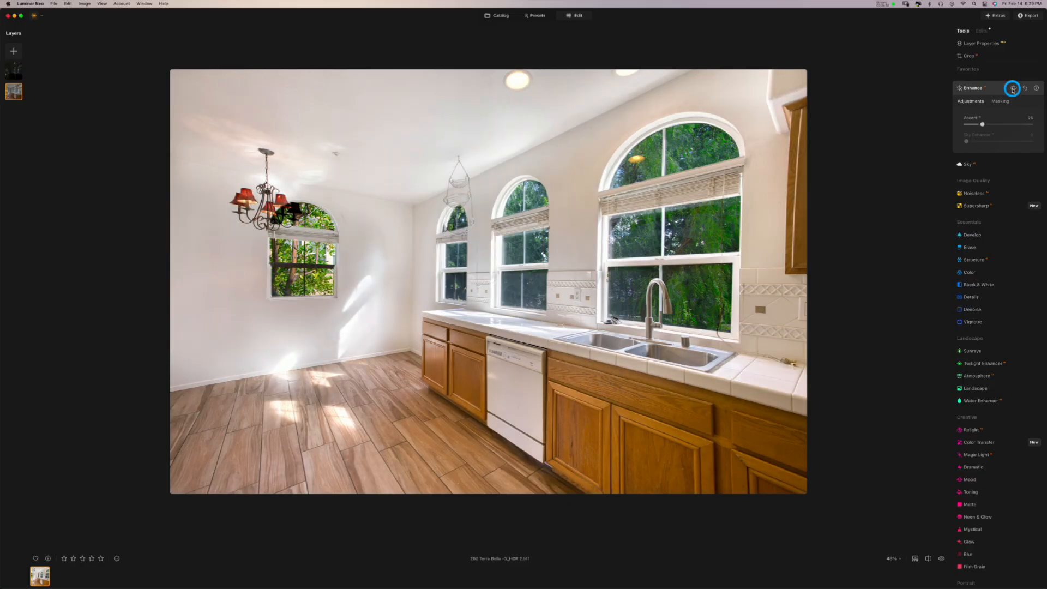
pyautogui.click(1012, 88)
# - Reset Accent and set it to about 12, checking the effect with the eye toggle
pyautogui.click(1024, 88)
pyautogui.click(967, 124)
pyautogui.moveTo(967, 124); pyautogui.dragTo(976, 124)
pyautogui.click(1013, 89)
pyautogui.click(1013, 89)
pyautogui.click(1013, 89)
pyautogui.click(996, 91)
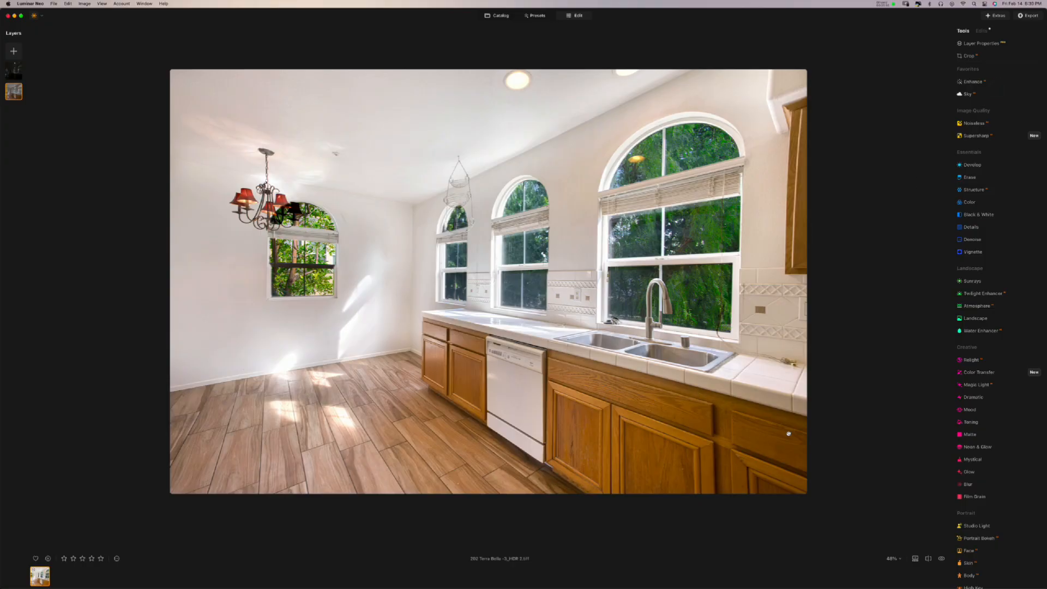
# - Flip between the edited kitchen and the original photo several times to compare
pyautogui.click(941, 559)
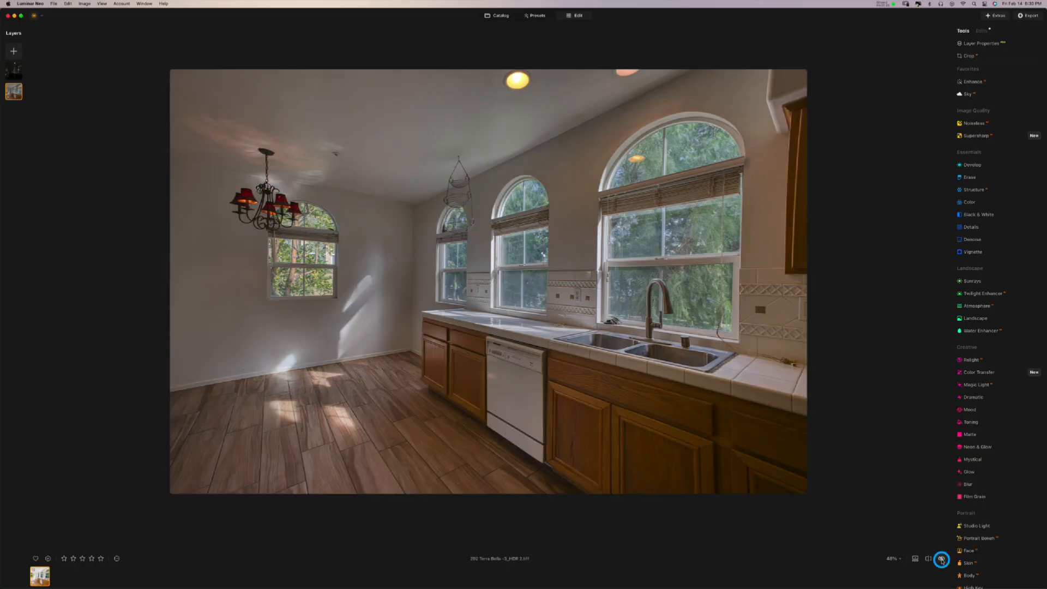
pyautogui.click(942, 559)
pyautogui.click(942, 560)
pyautogui.click(941, 560)
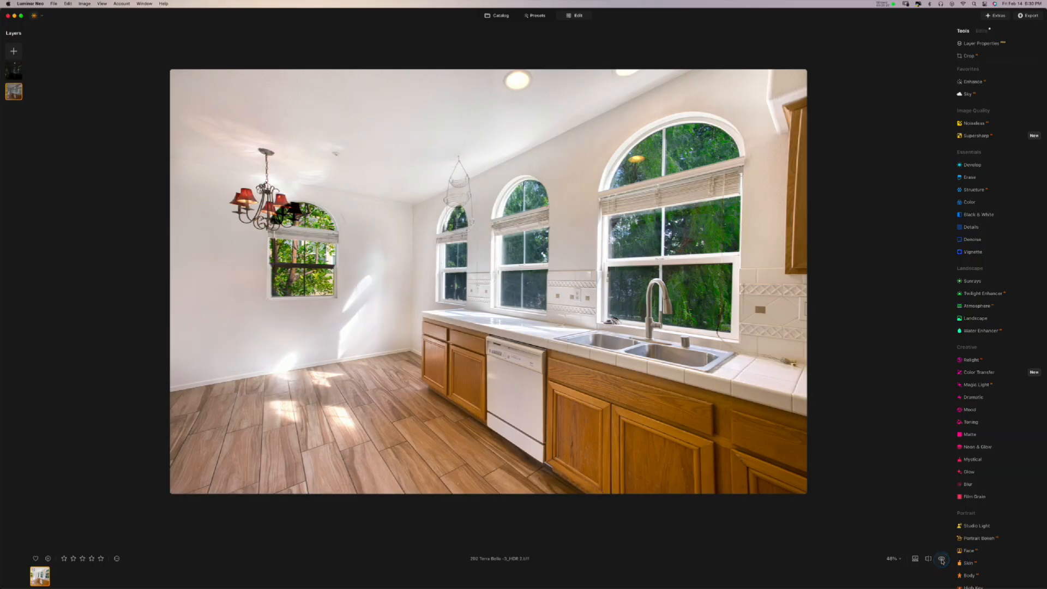
pyautogui.click(942, 559)
pyautogui.click(942, 560)
pyautogui.click(942, 559)
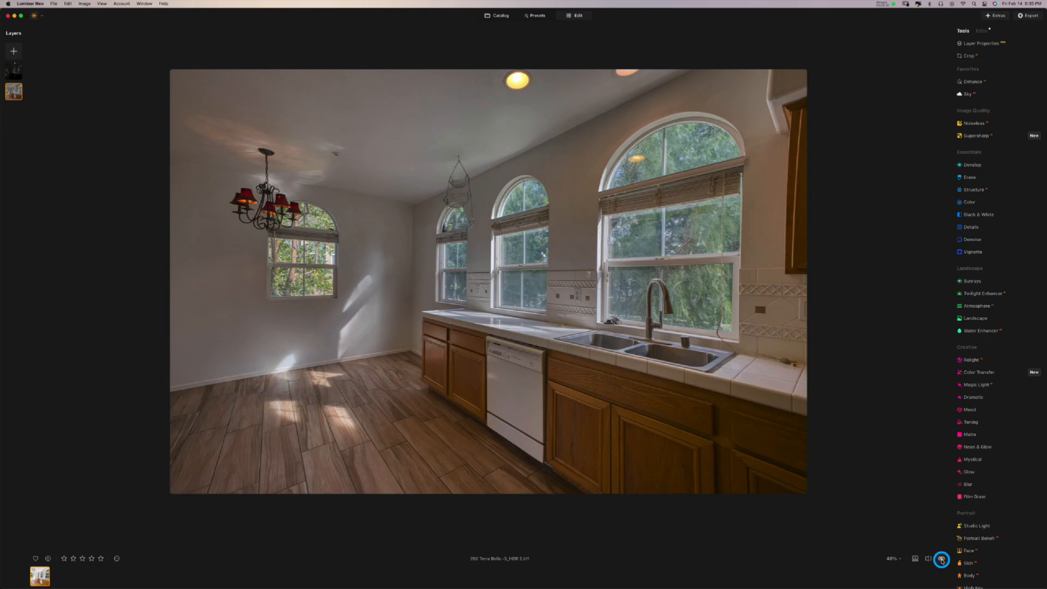
pyautogui.click(942, 560)
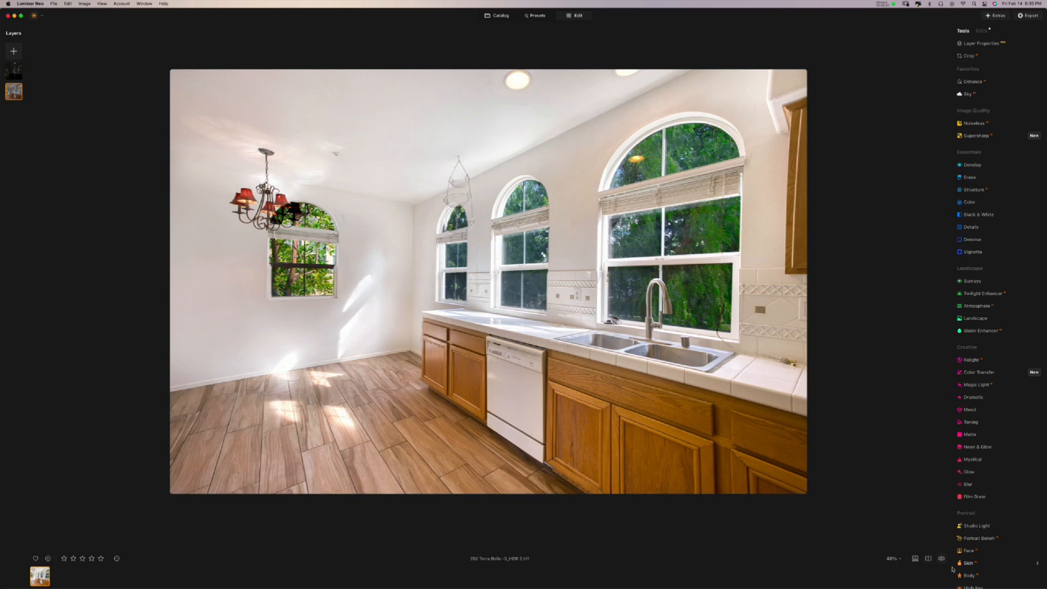
pyautogui.click(973, 43)
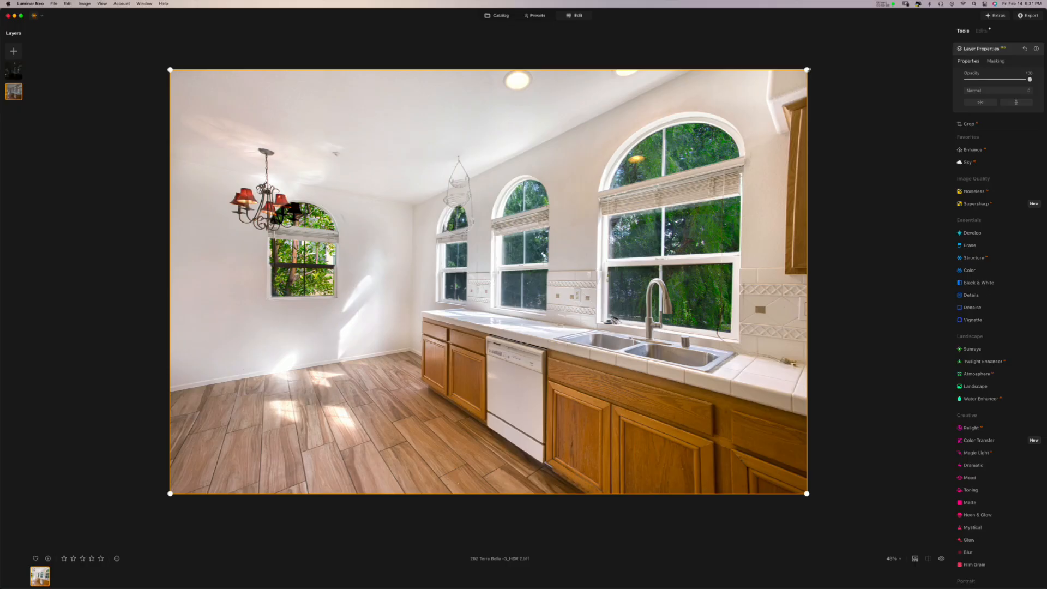
pyautogui.moveTo(809, 69)
pyautogui.mouseDown()
pyautogui.moveTo(857, 37)
pyautogui.moveTo(737, 107)
pyautogui.moveTo(676, 164)
pyautogui.moveTo(684, 169)
pyautogui.moveTo(811, 71)
pyautogui.mouseUp()
pyautogui.moveTo(809, 131); pyautogui.dragTo(891, 131)
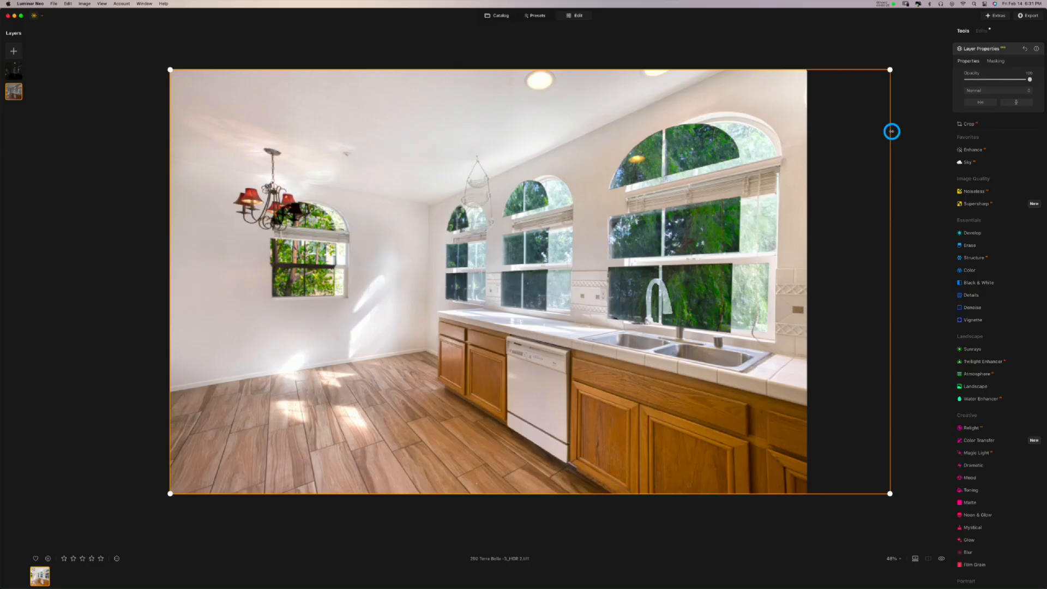
pyautogui.moveTo(749, 158); pyautogui.dragTo(856, 187)
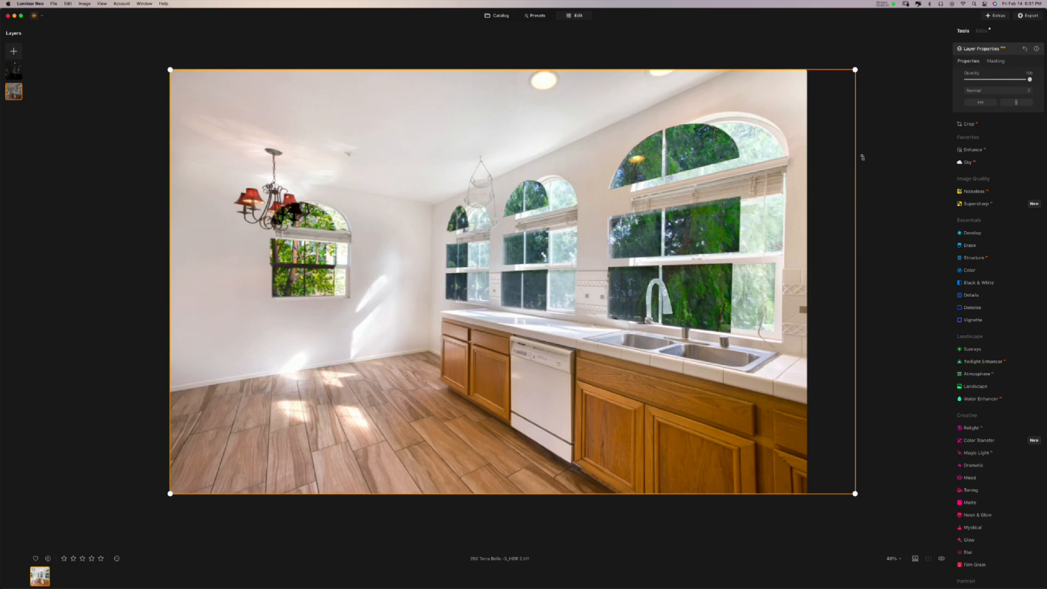
pyautogui.press('super+z')
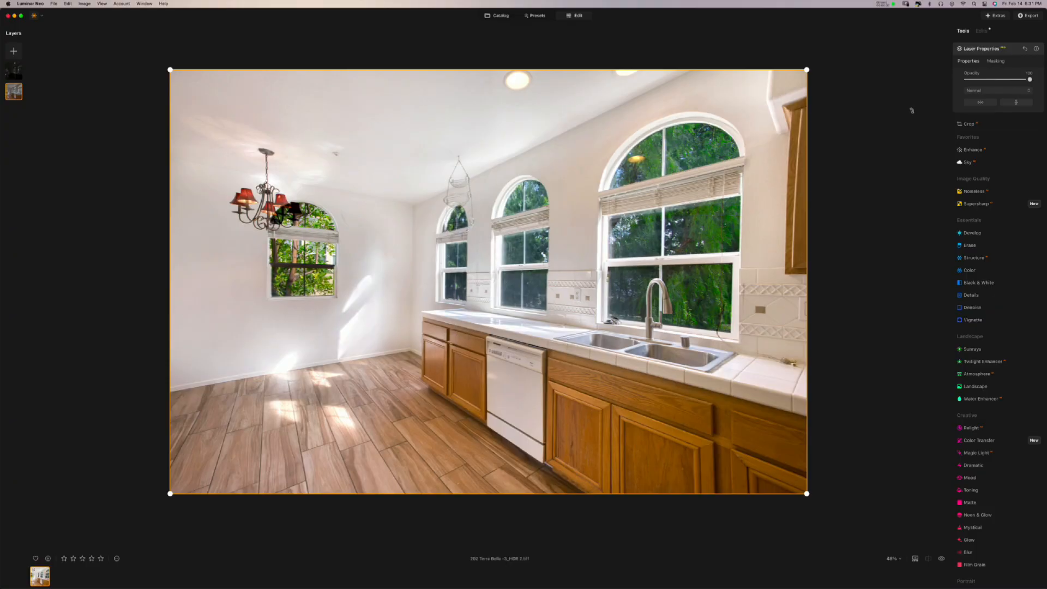
pyautogui.click(969, 50)
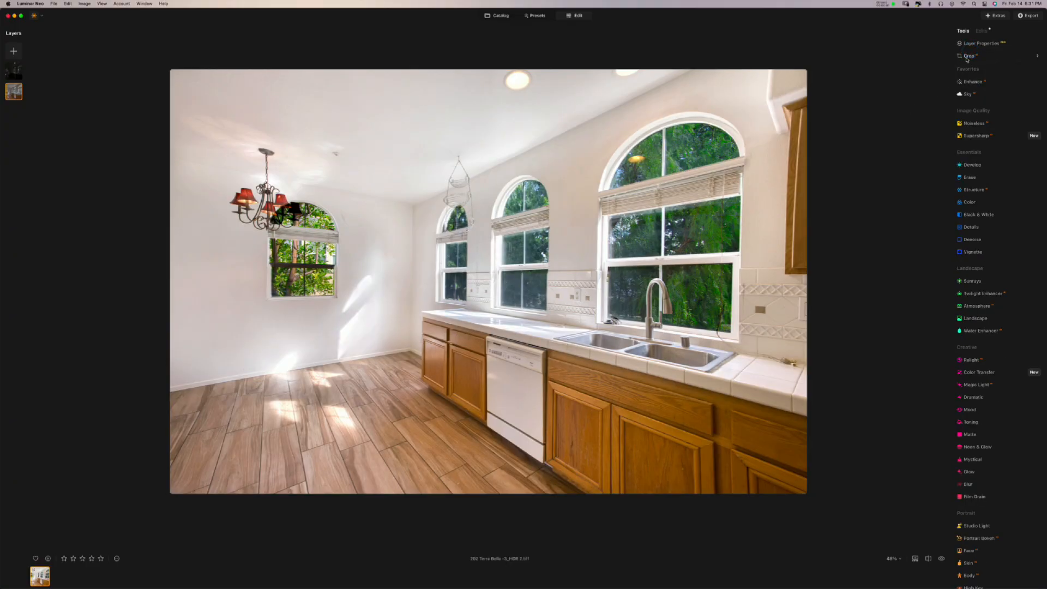
# - Drag the top-right crop corner inward to trim the top and right edges, then apply
pyautogui.click(967, 58)
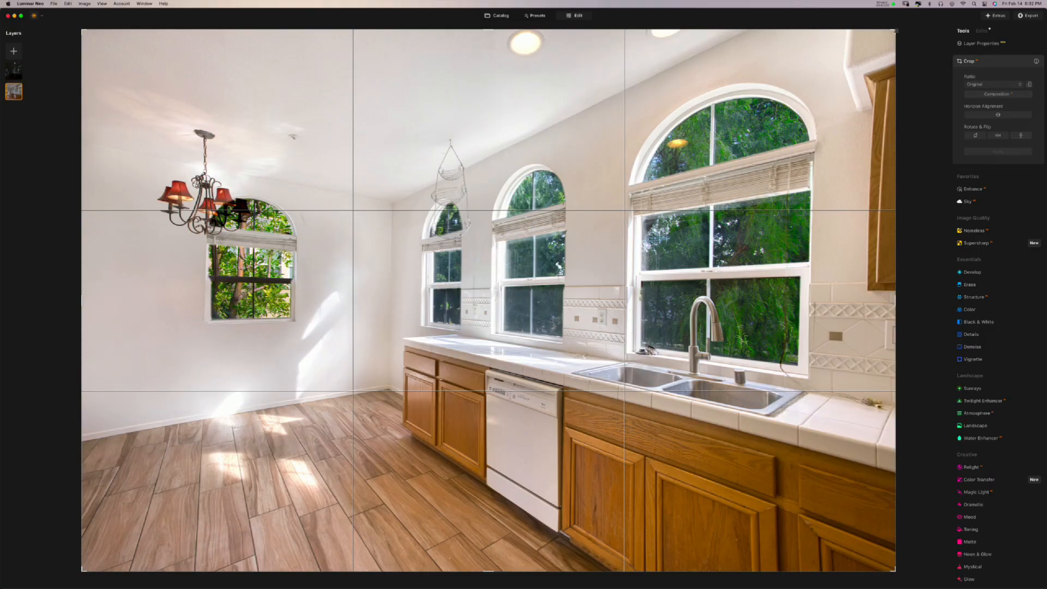
pyautogui.moveTo(896, 31); pyautogui.dragTo(871, 53)
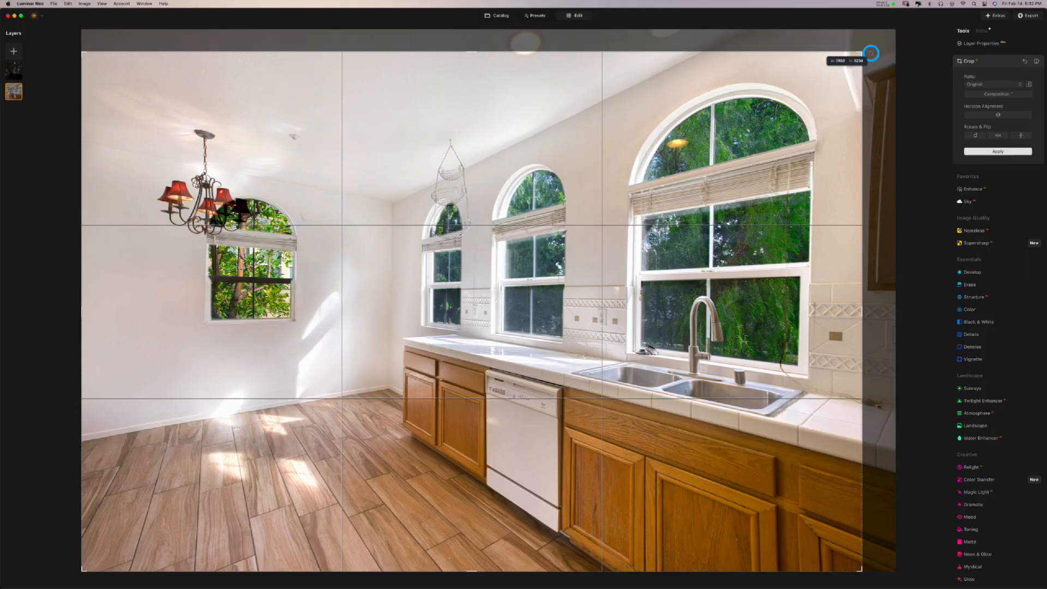
pyautogui.moveTo(870, 53); pyautogui.dragTo(870, 53)
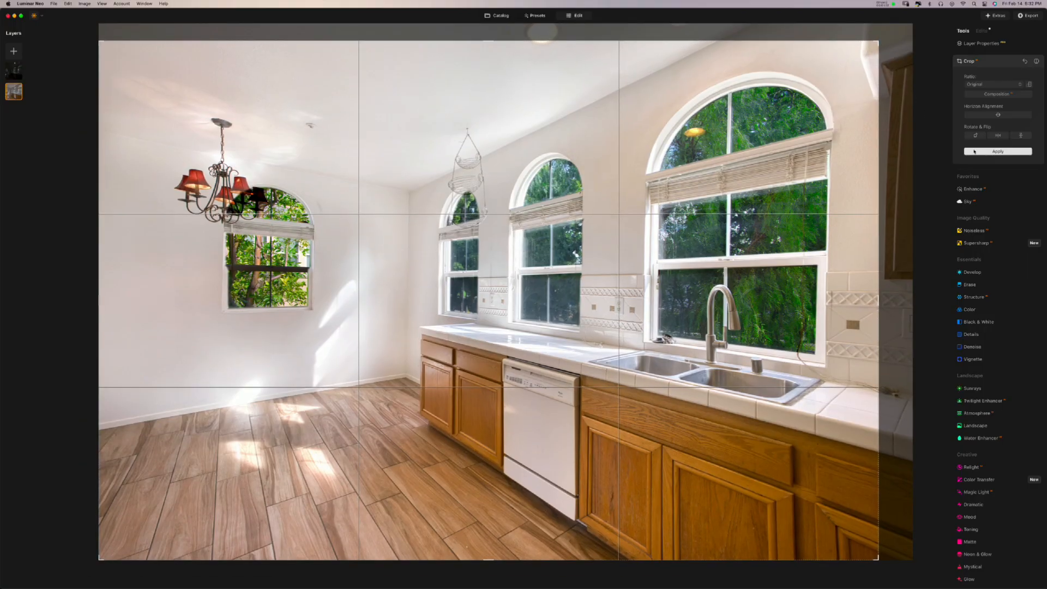
pyautogui.click(975, 151)
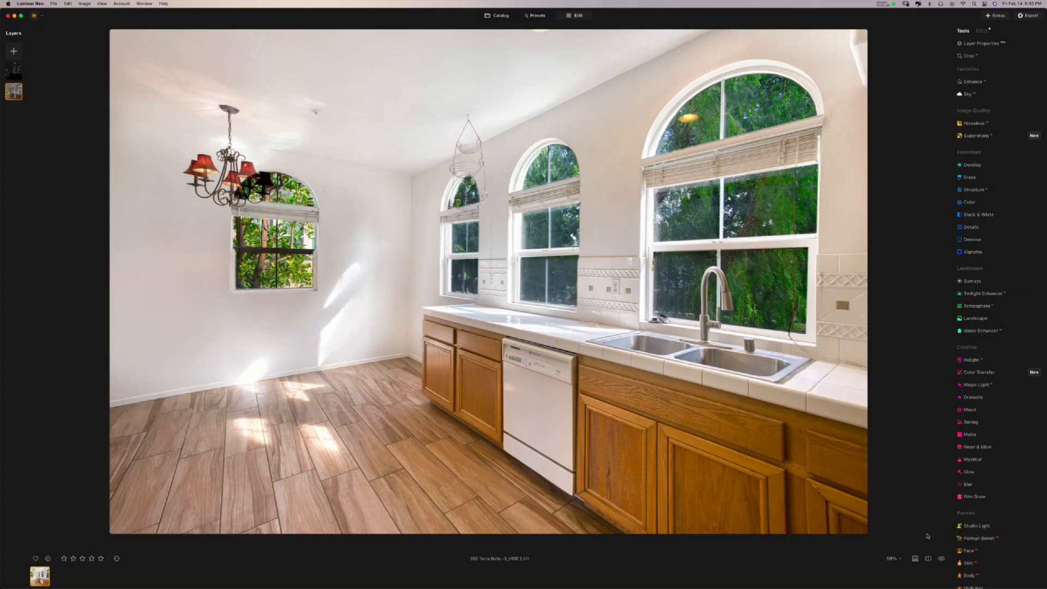
pyautogui.click(941, 558)
pyautogui.click(941, 558)
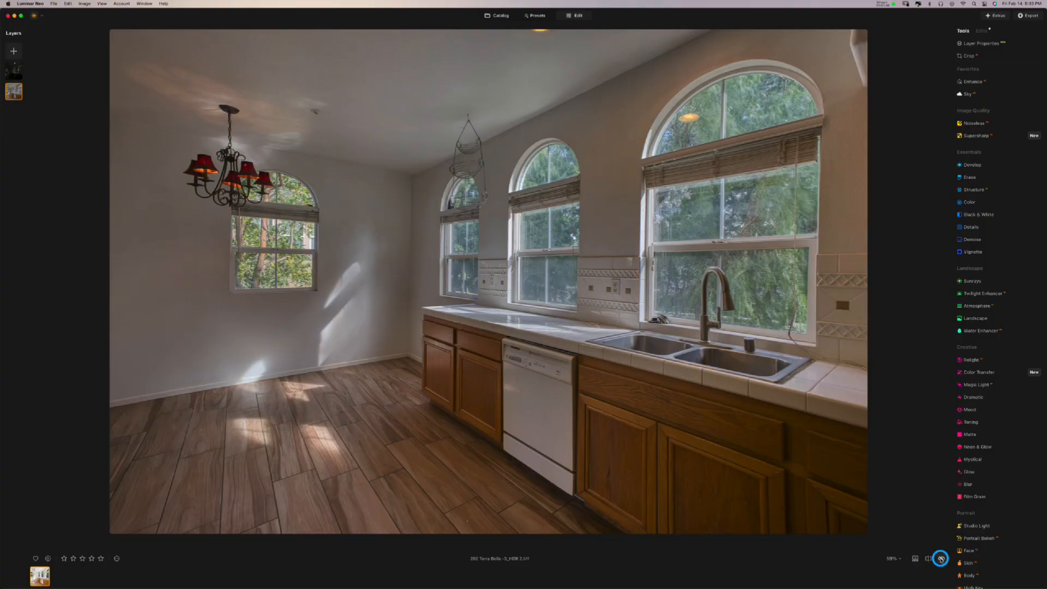
pyautogui.click(941, 559)
pyautogui.click(941, 559)
pyautogui.click(940, 558)
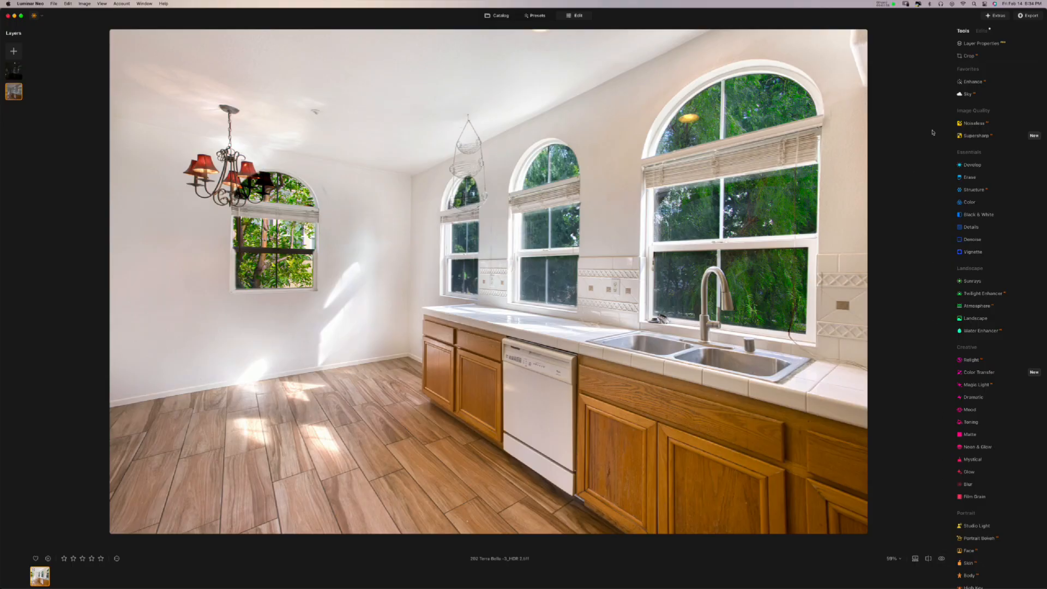
# - Start a disk export with the Real Estate tutorial folder as the destination
pyautogui.click(1031, 16)
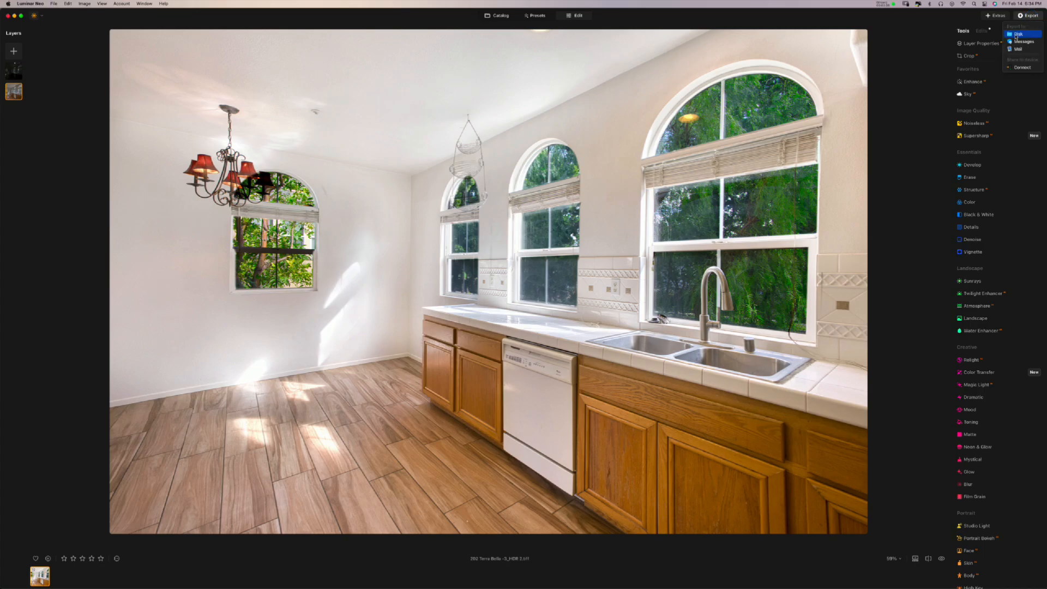
pyautogui.click(1016, 36)
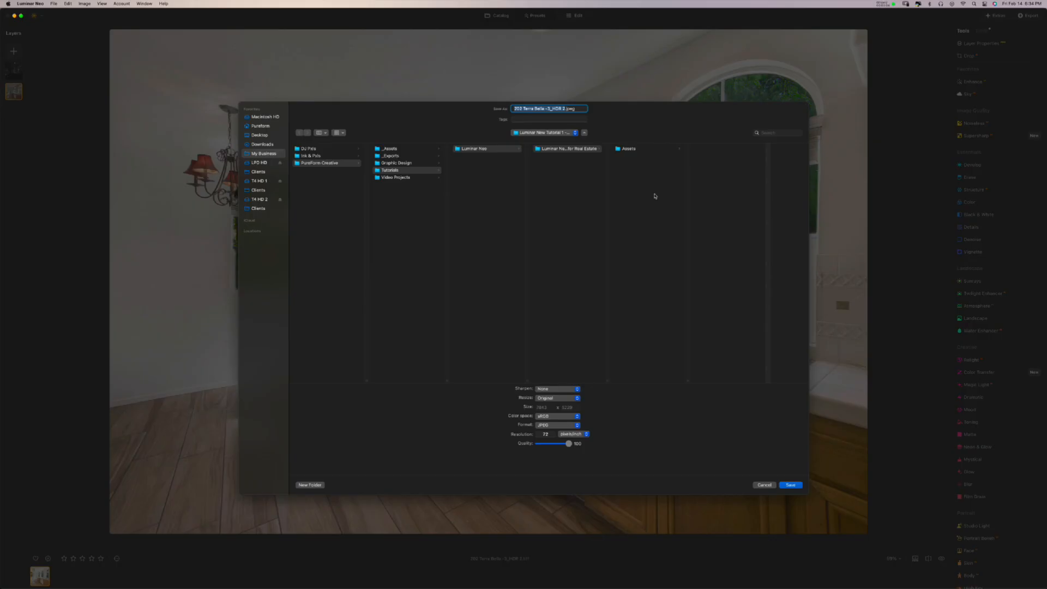
pyautogui.click(500, 148)
pyautogui.click(569, 149)
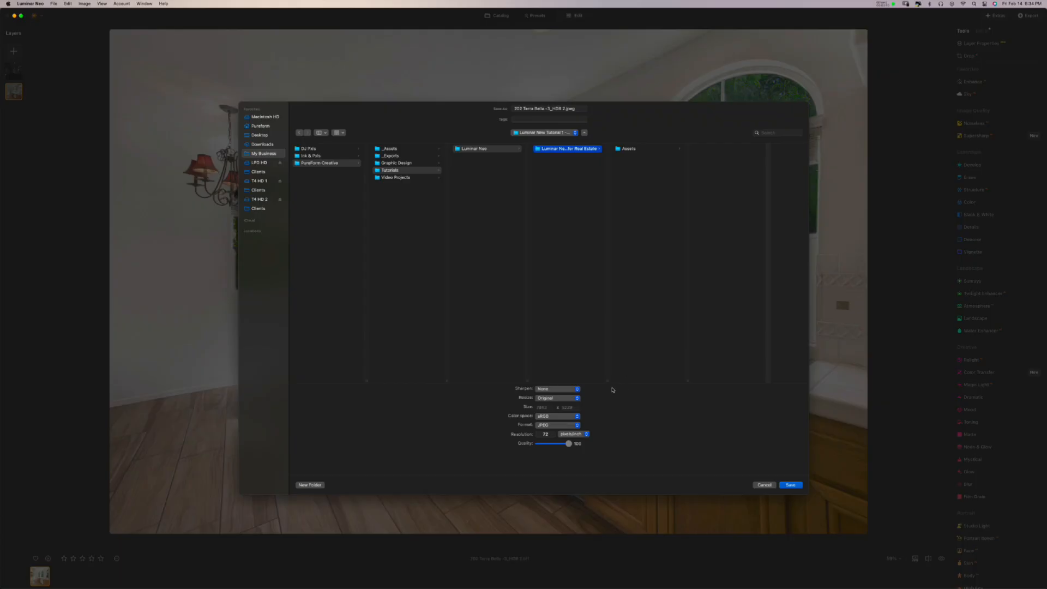
# - Try a 4000 long-edge resize, then set the export back to Original size
pyautogui.click(543, 398)
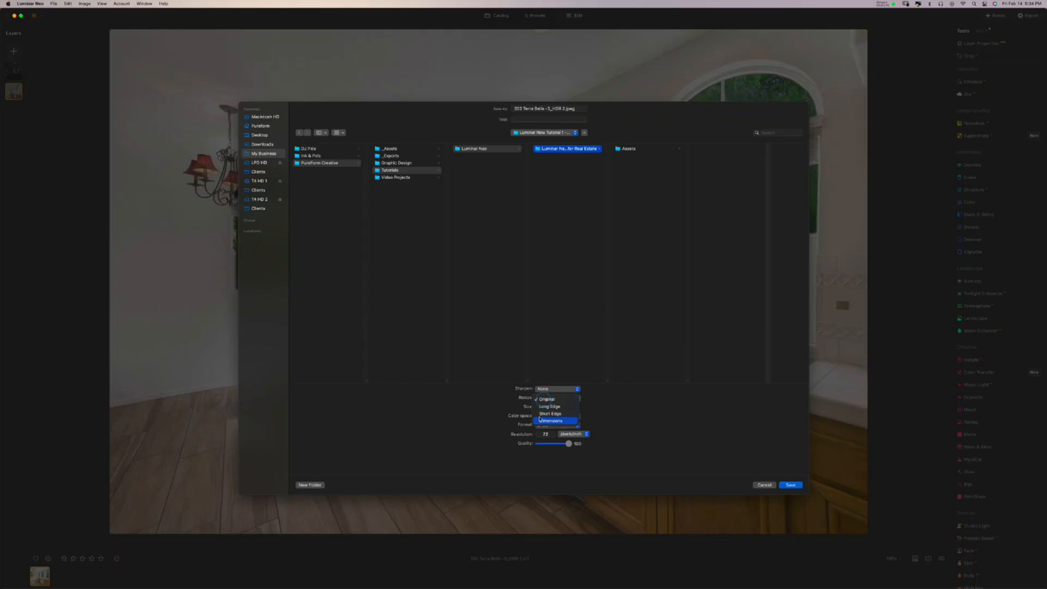
pyautogui.click(506, 400)
pyautogui.click(548, 398)
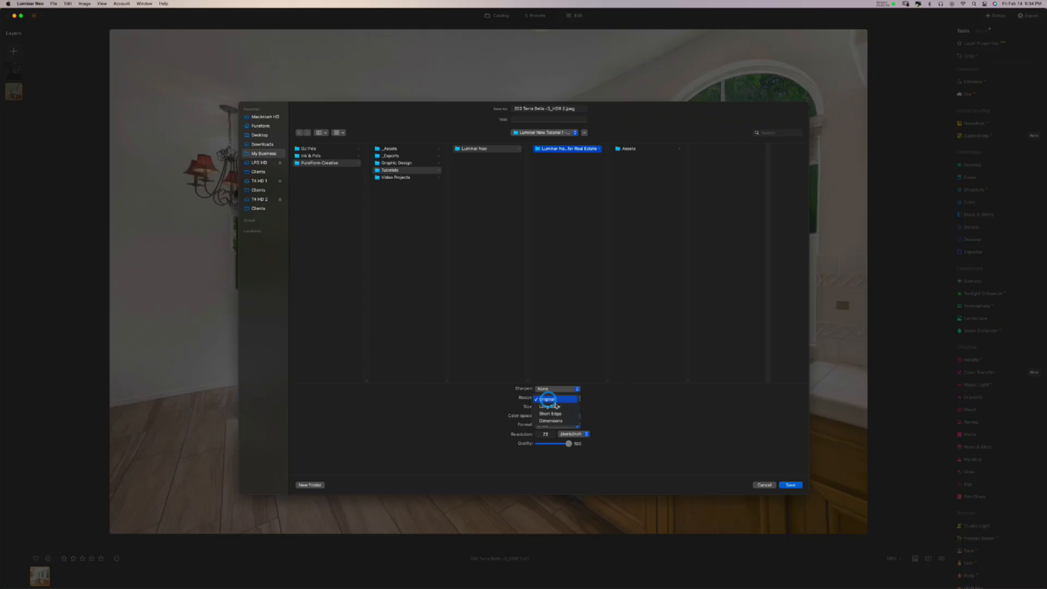
pyautogui.click(556, 407)
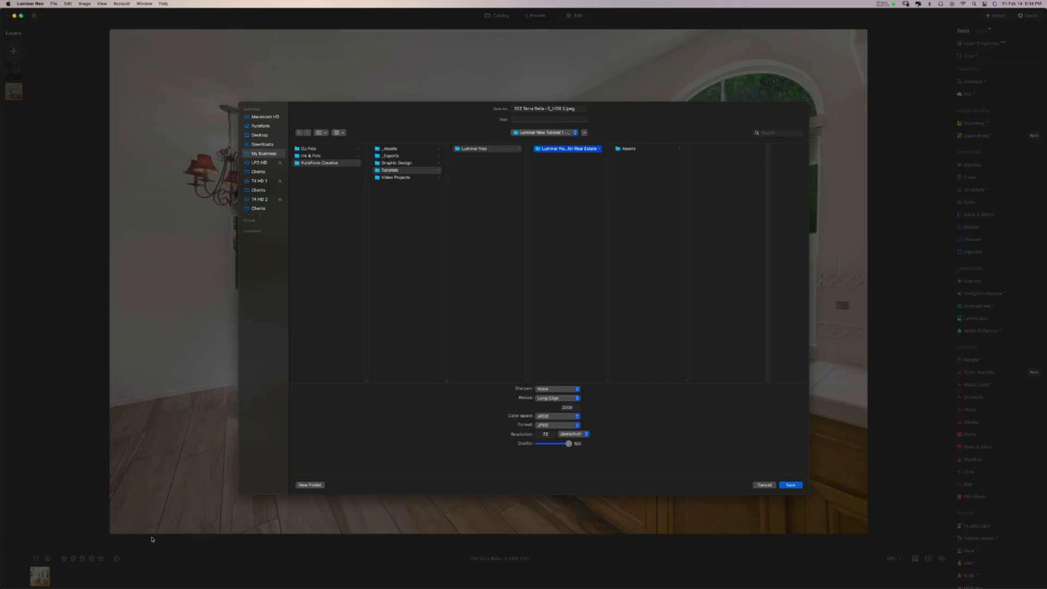
pyautogui.doubleClick(567, 407)
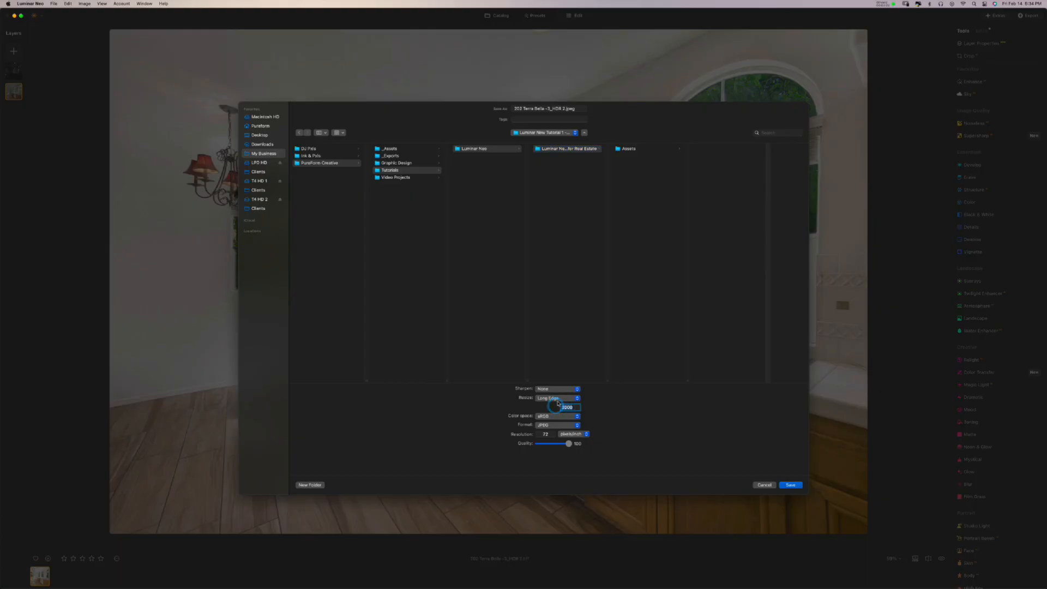
pyautogui.press('BackSpace')
pyautogui.write('400')
pyautogui.press('Tab')
pyautogui.click(561, 397)
pyautogui.click(562, 393)
pyautogui.click(561, 424)
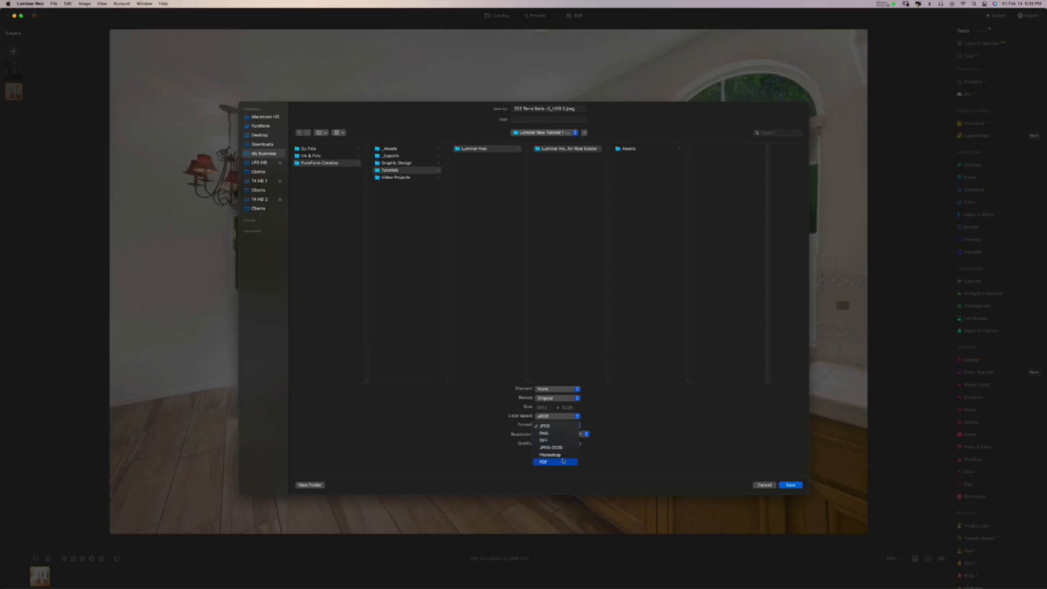
# - Keep JPEG format, set the resolution to 72 ppi and quality to 100
pyautogui.click(554, 426)
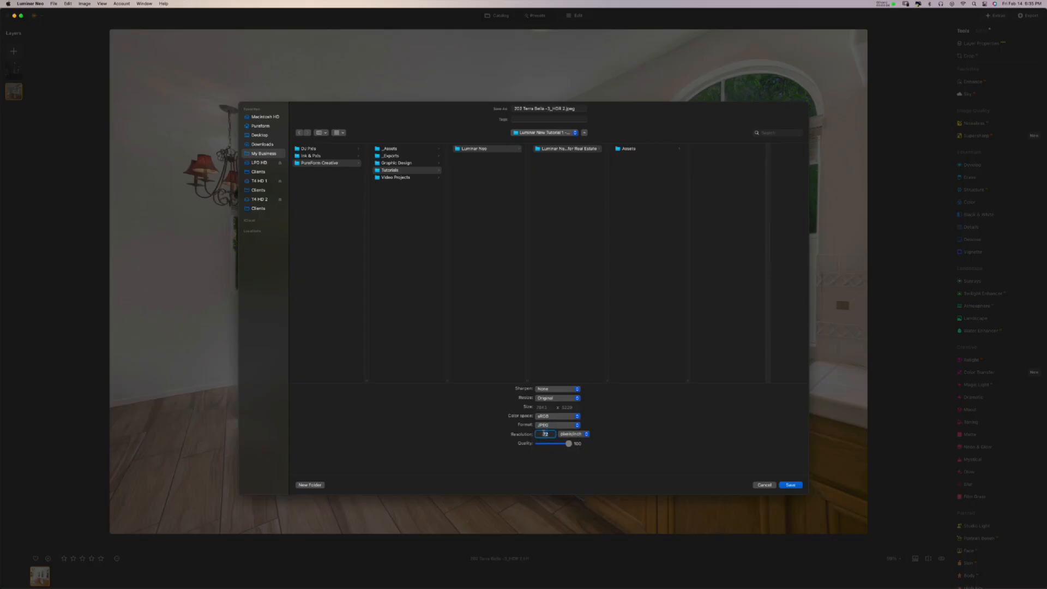
pyautogui.click(549, 434)
pyautogui.moveTo(549, 434); pyautogui.dragTo(539, 434)
pyautogui.write('300')
pyautogui.press('Tab')
pyautogui.click(545, 434)
pyautogui.write('7')
pyautogui.click(632, 447)
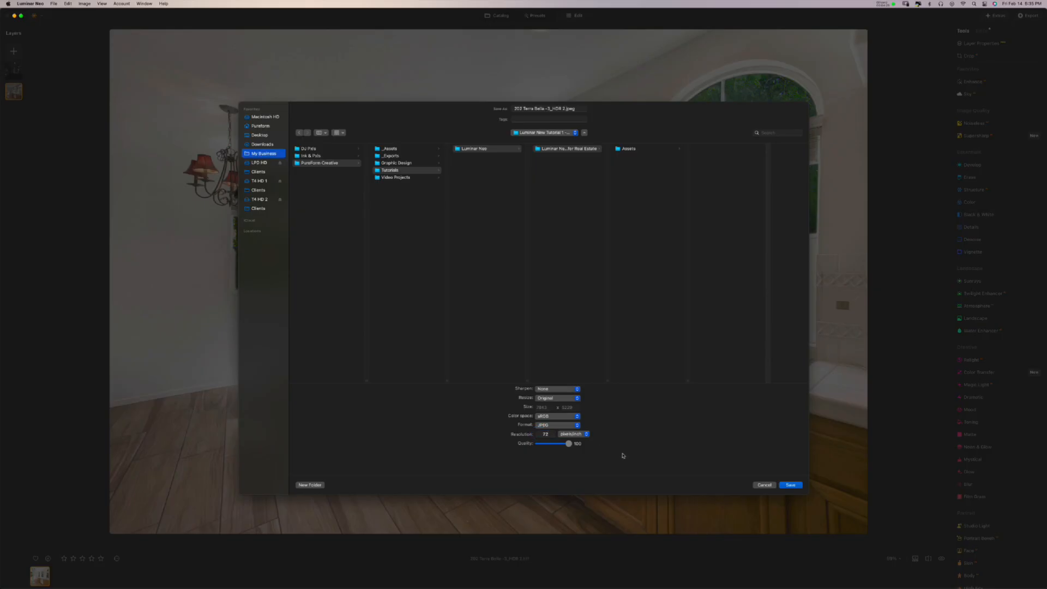
pyautogui.moveTo(568, 444)
pyautogui.mouseDown()
pyautogui.moveTo(552, 443)
pyautogui.moveTo(578, 448)
pyautogui.mouseUp()
pyautogui.moveTo(562, 108); pyautogui.dragTo(552, 108)
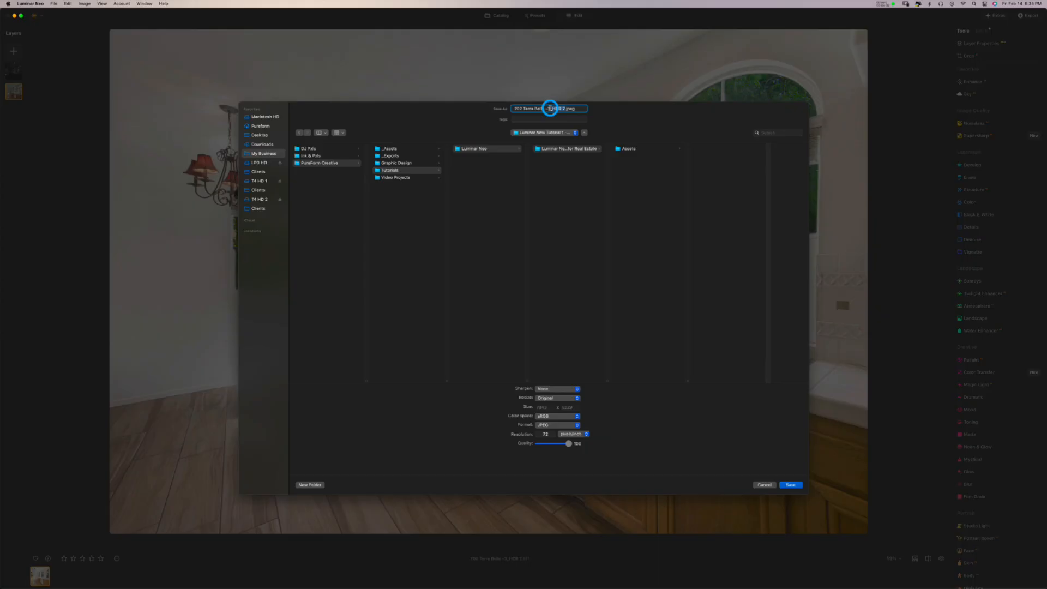
pyautogui.press('BackSpace')
pyautogui.write('final Edit')
pyautogui.click(791, 485)
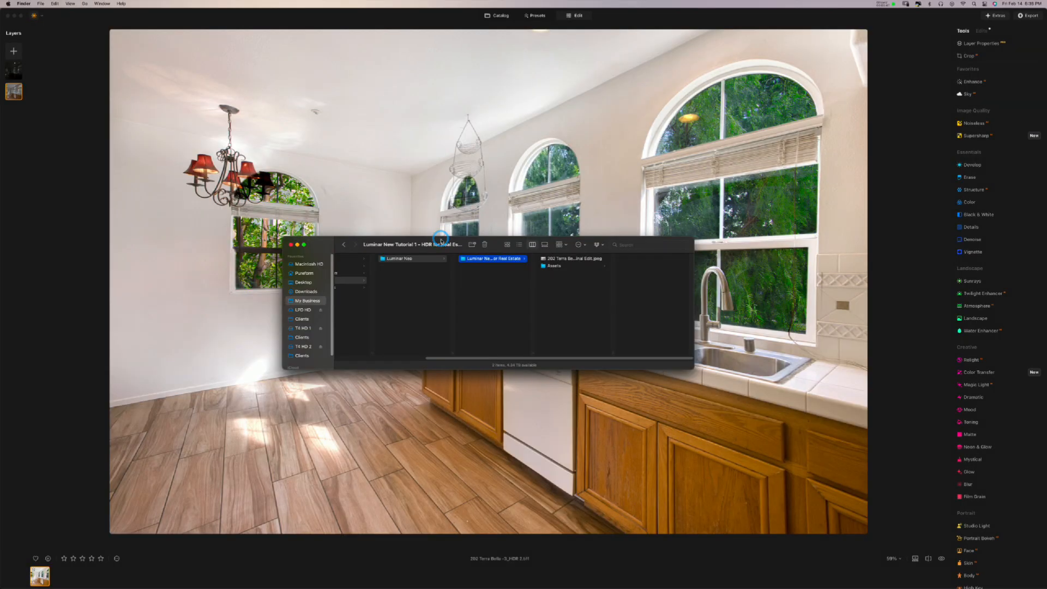
# - Select the exported Final Edit JPEG in Finder and bring its Preview window forward
pyautogui.click(544, 260)
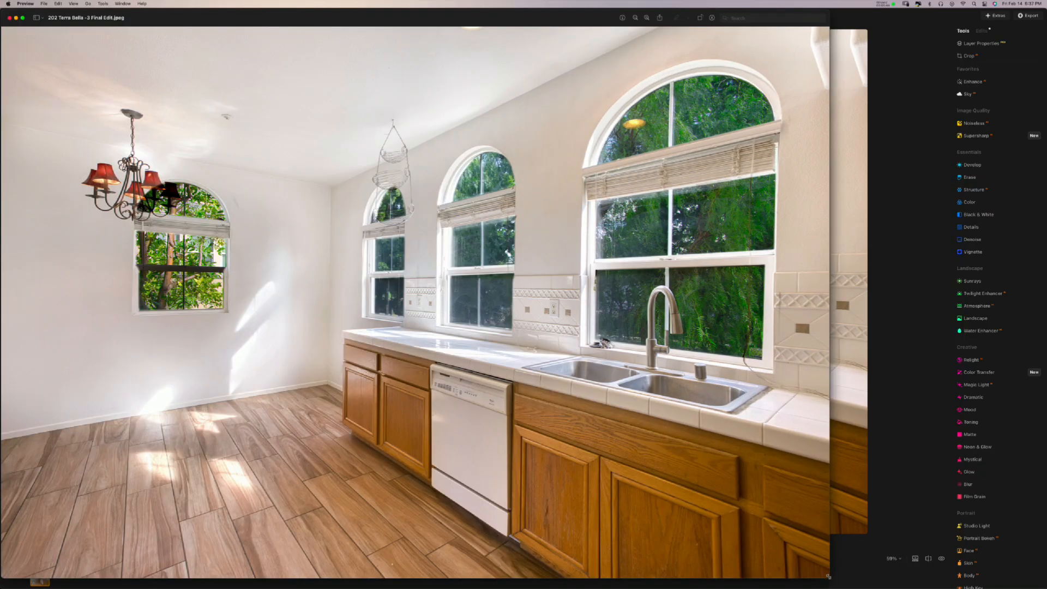
pyautogui.moveTo(828, 577); pyautogui.dragTo(482, 339)
pyautogui.click(508, 343)
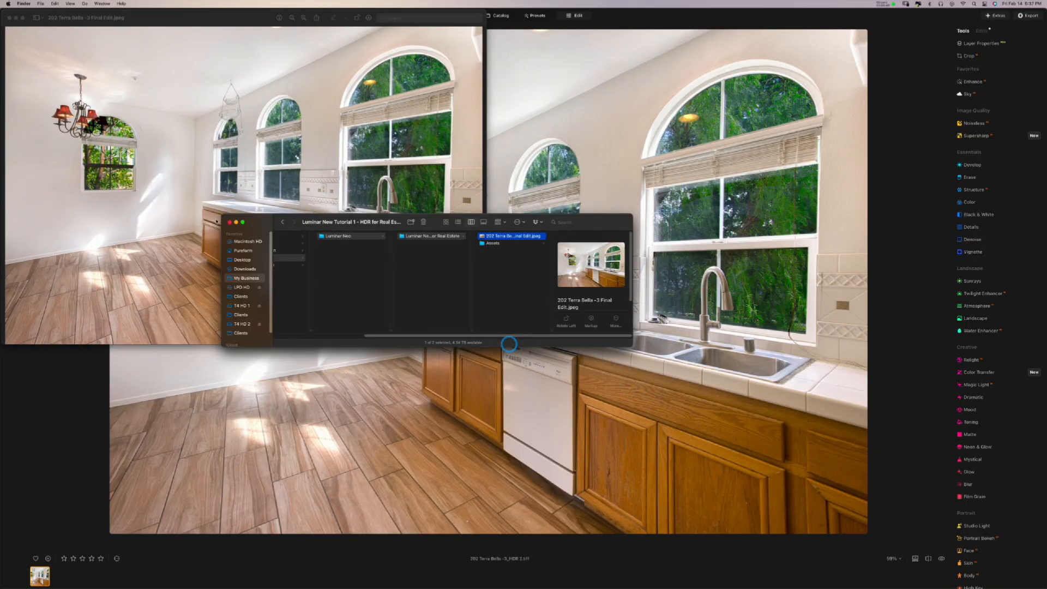
pyautogui.click(231, 223)
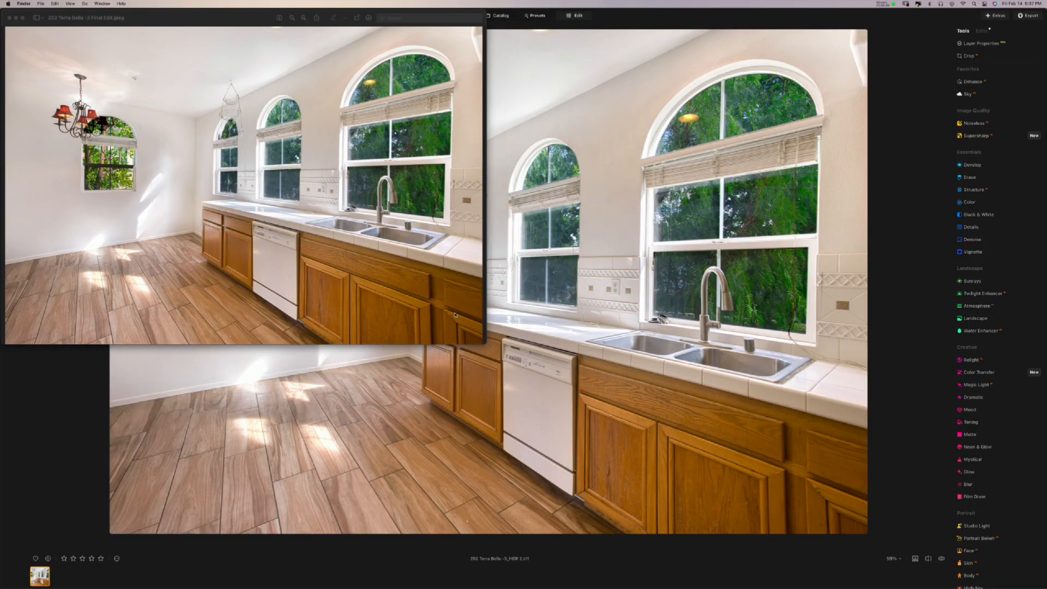
pyautogui.click(481, 344)
# - Resize and reposition the Preview window to inspect the exported photo, then close it
pyautogui.moveTo(482, 344); pyautogui.dragTo(430, 313)
pyautogui.moveTo(185, 22); pyautogui.dragTo(272, 89)
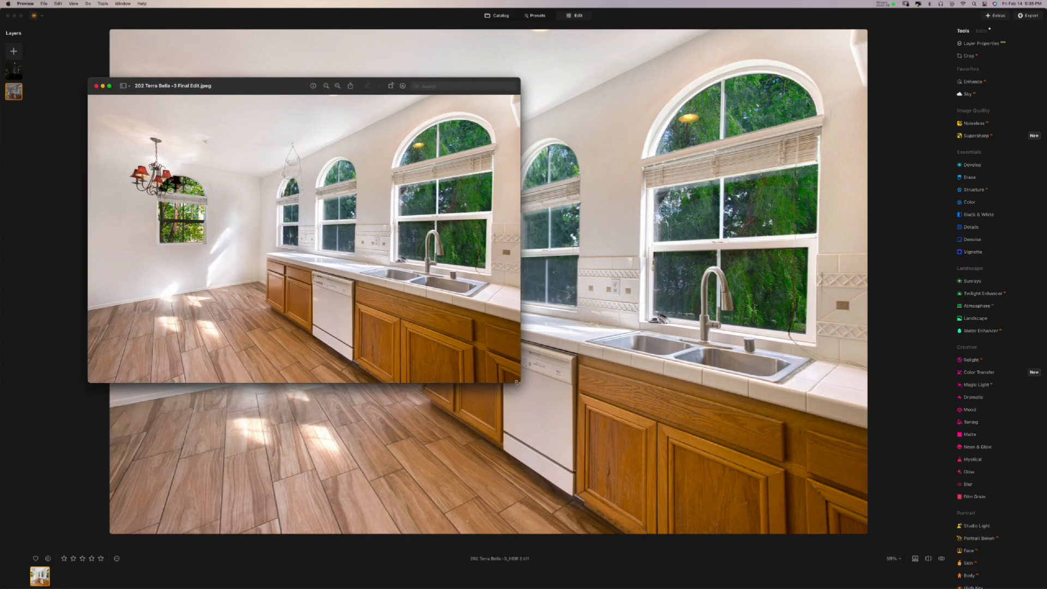
pyautogui.moveTo(517, 382); pyautogui.dragTo(795, 567)
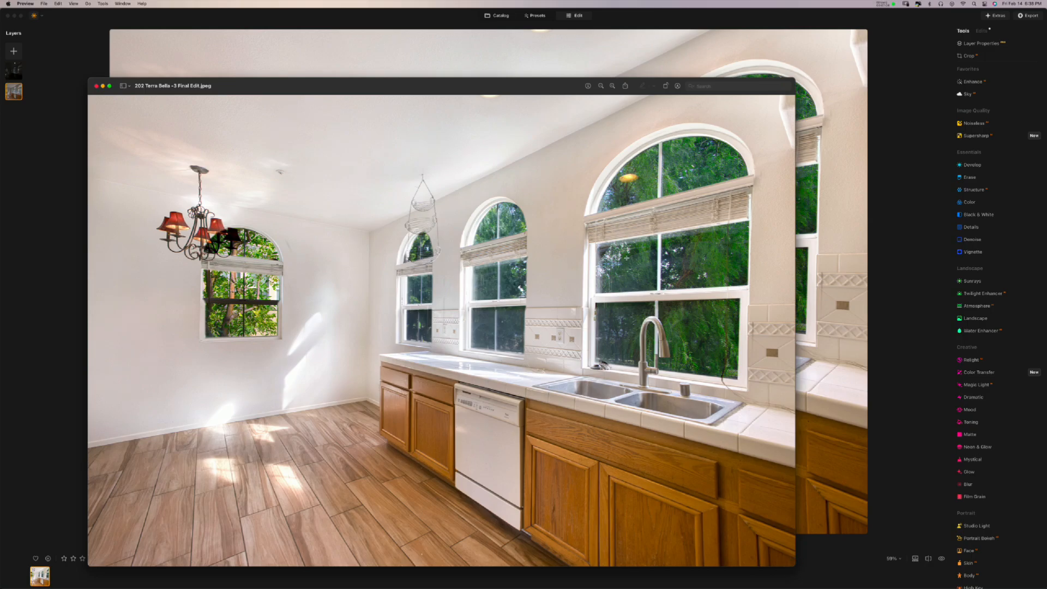
pyautogui.click(96, 88)
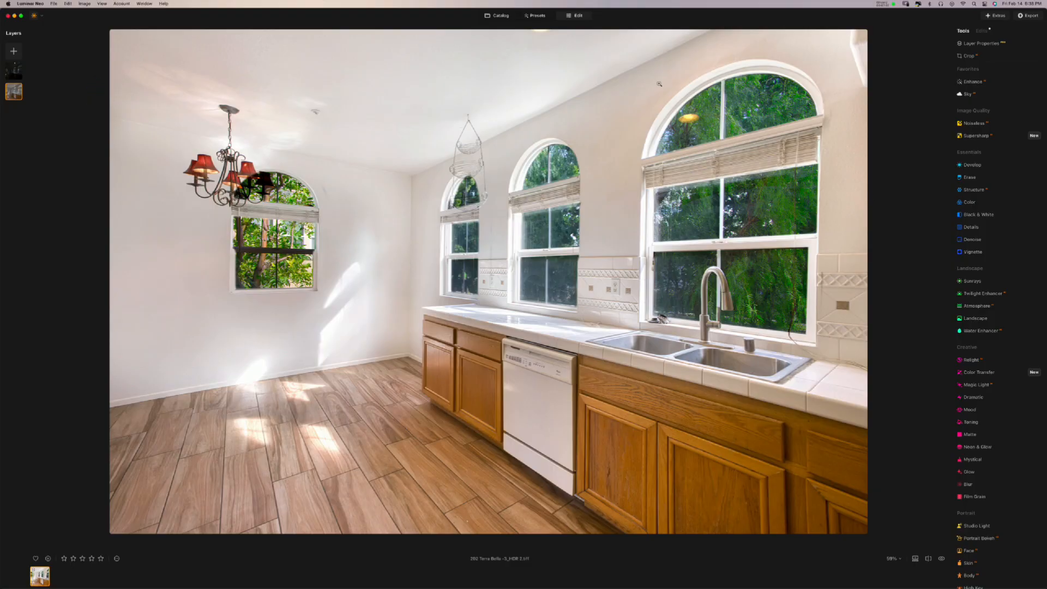
# - Create a virtual copy of the kitchen photo from the Catalog
pyautogui.click(501, 16)
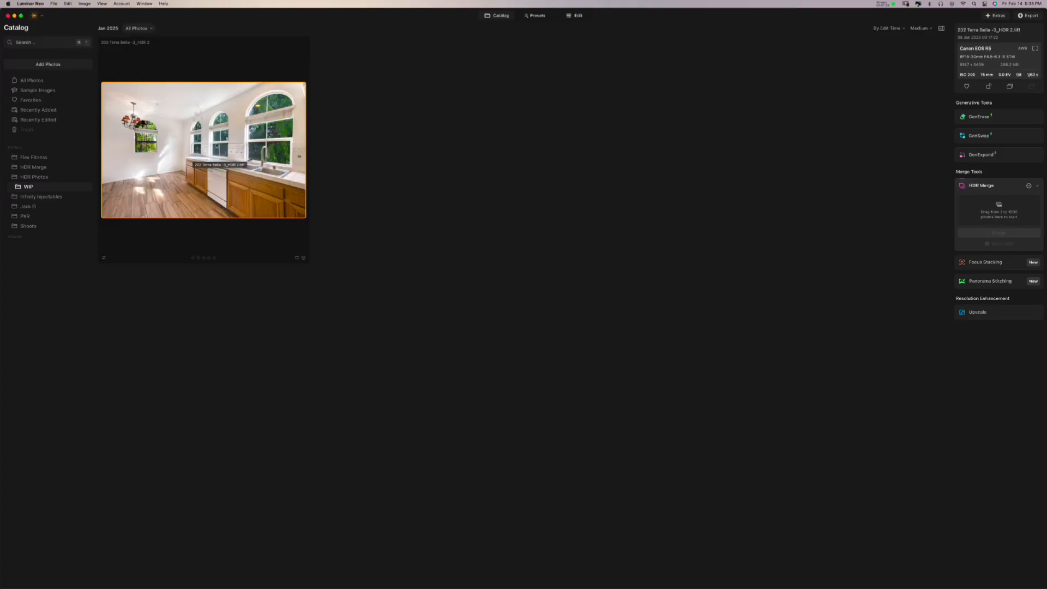
pyautogui.rightClick(208, 144)
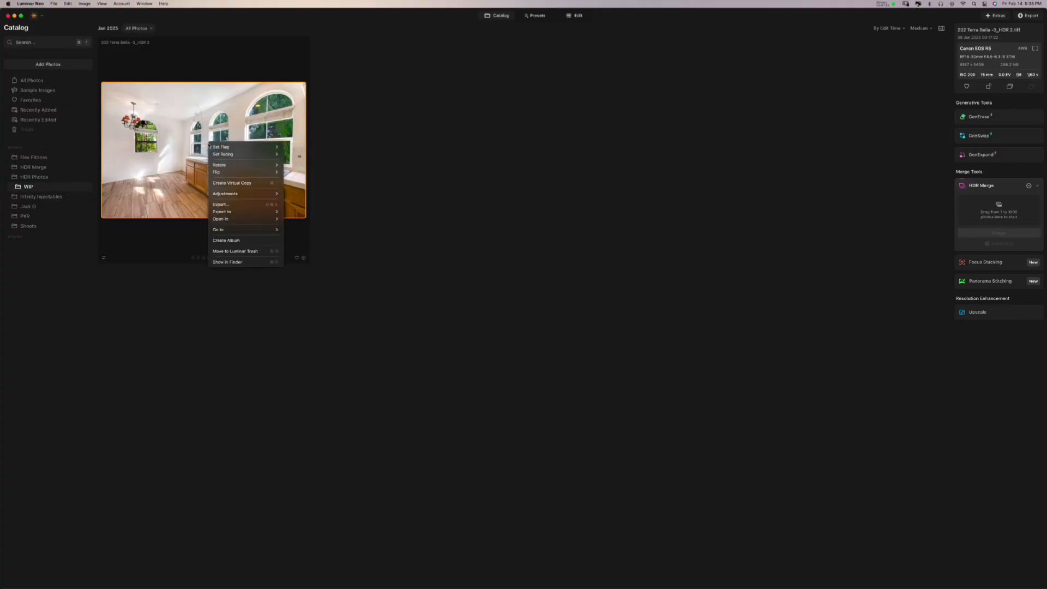
pyautogui.click(229, 184)
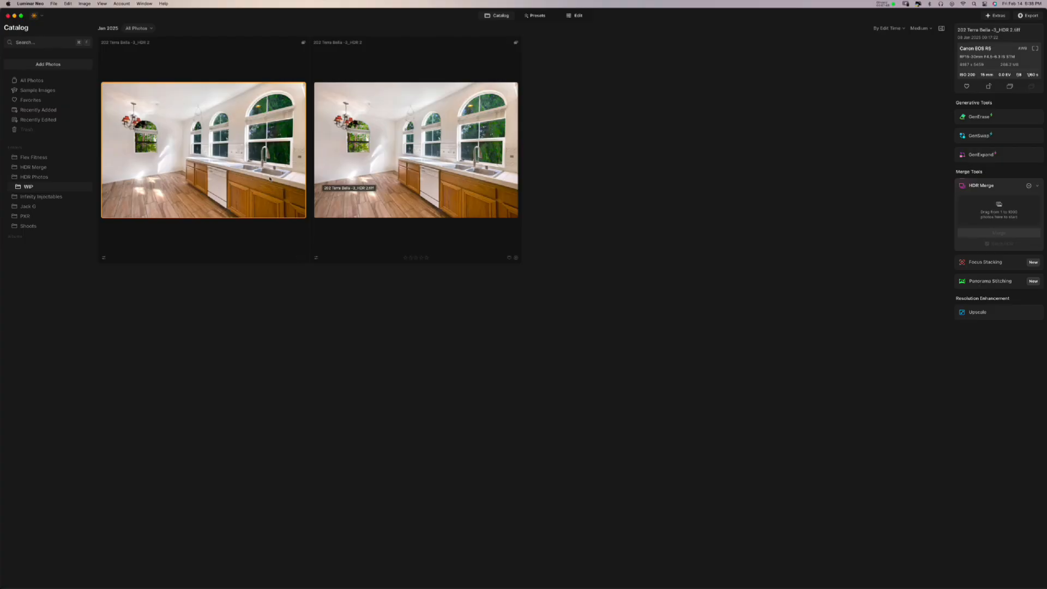
# - Revert the virtual copy to Original, then compare it with the edited photo
pyautogui.click(252, 175)
pyautogui.rightClick(241, 173)
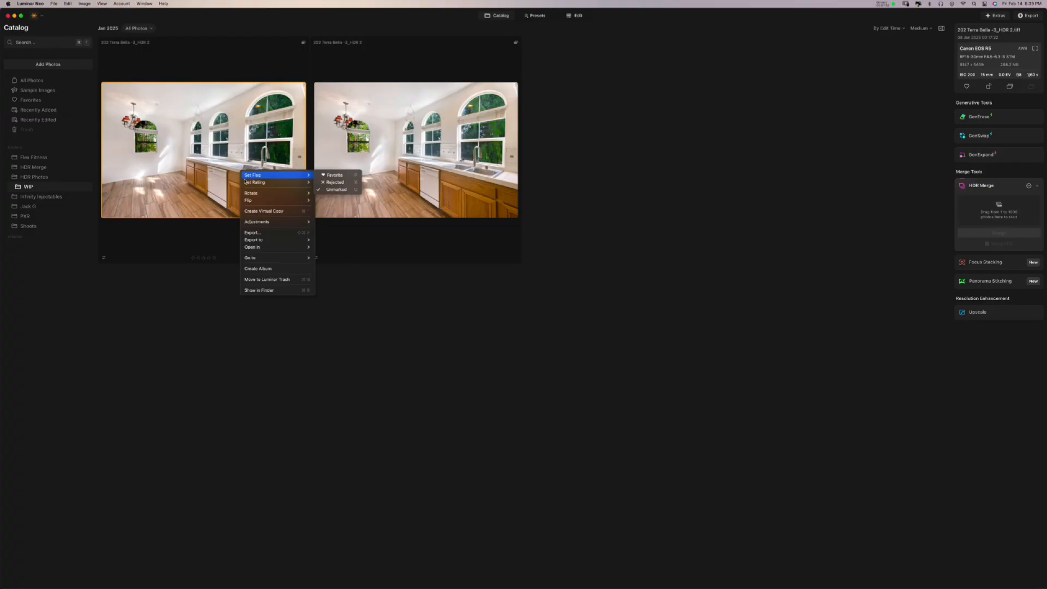
pyautogui.moveTo(255, 224)
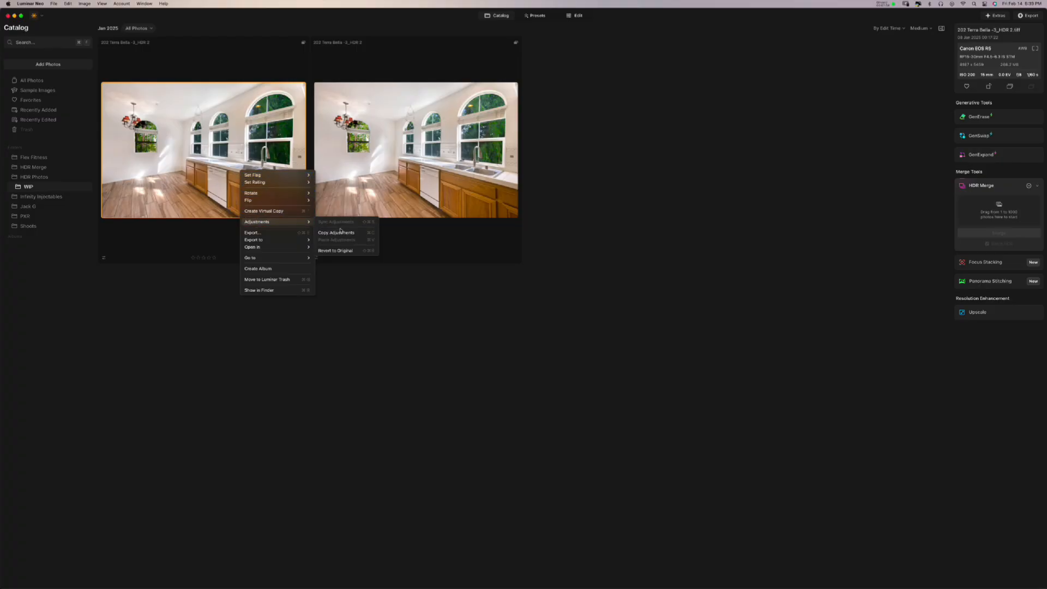
pyautogui.click(338, 250)
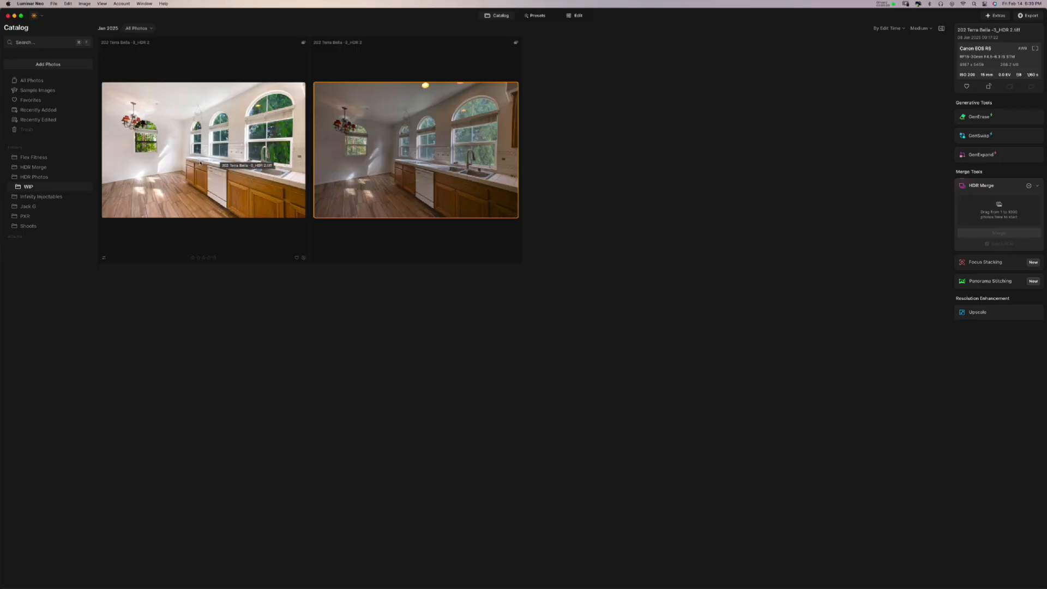
pyautogui.click(200, 162)
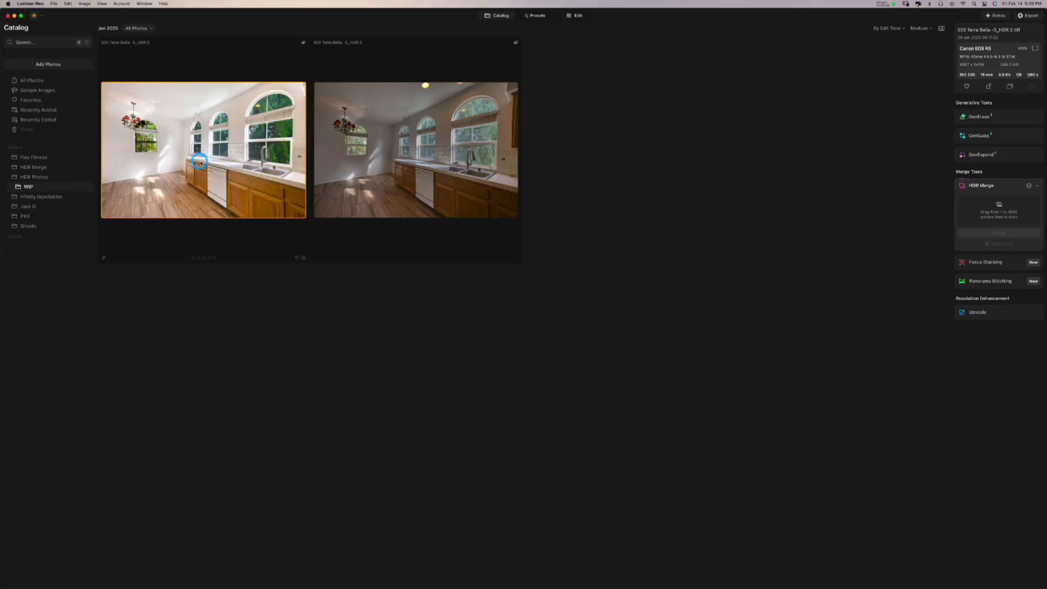
pyautogui.click(349, 160)
pyautogui.click(272, 161)
pyautogui.click(361, 156)
pyautogui.click(575, 16)
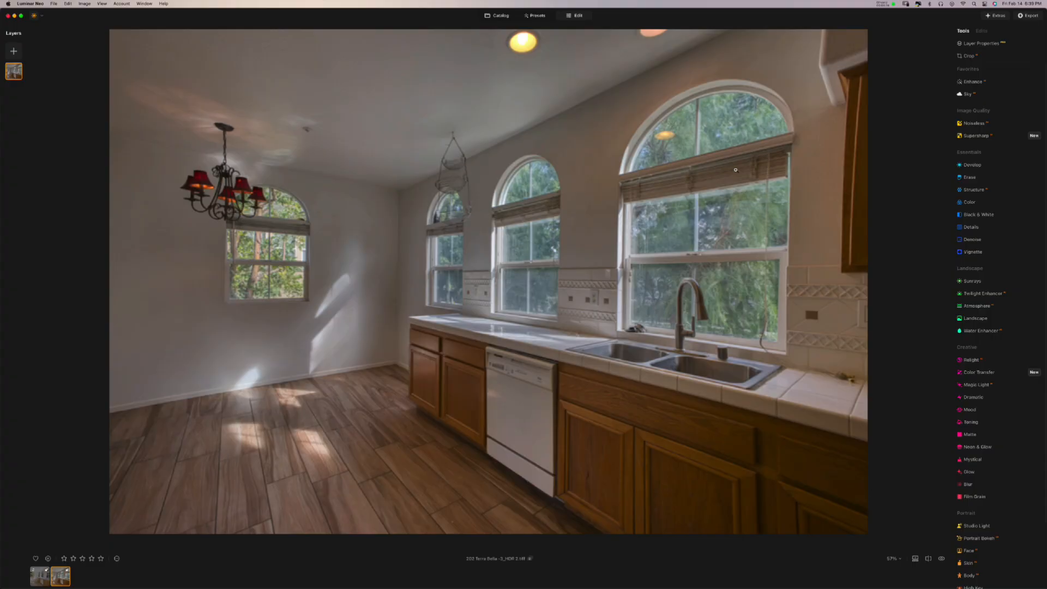
pyautogui.click(982, 32)
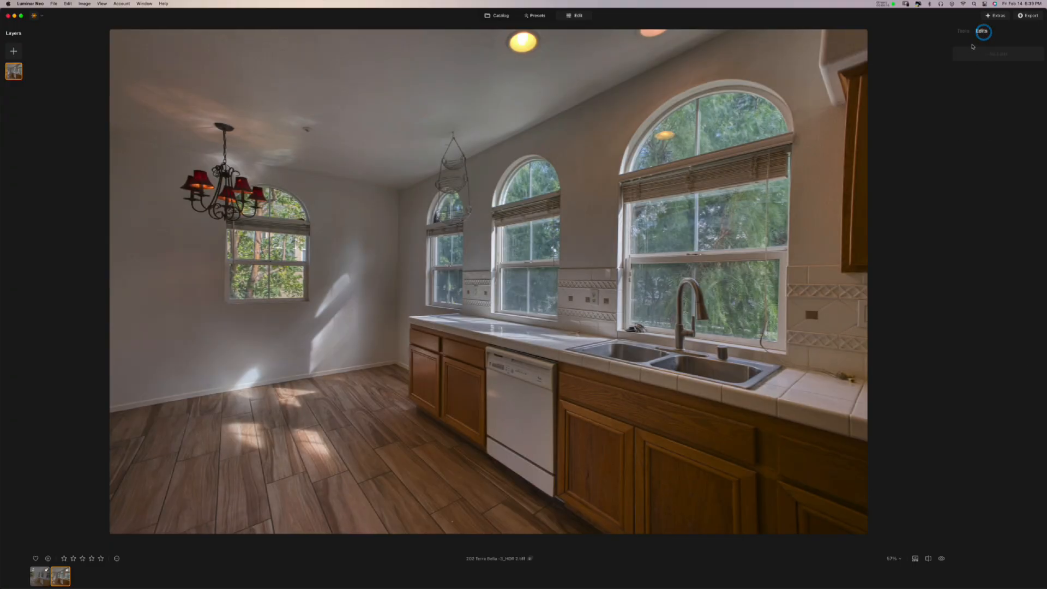
pyautogui.click(965, 31)
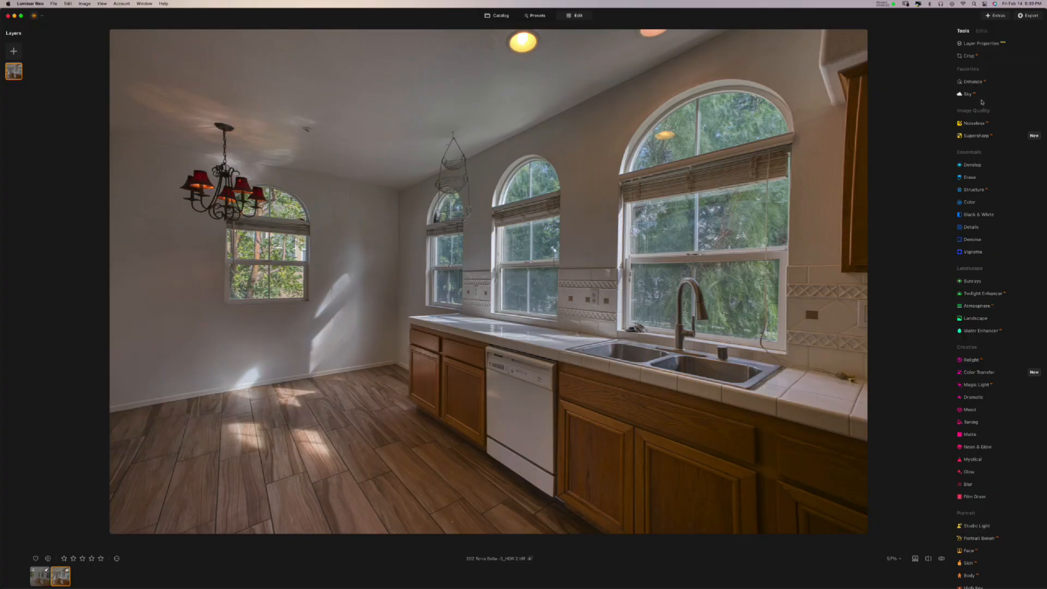
pyautogui.click(1028, 15)
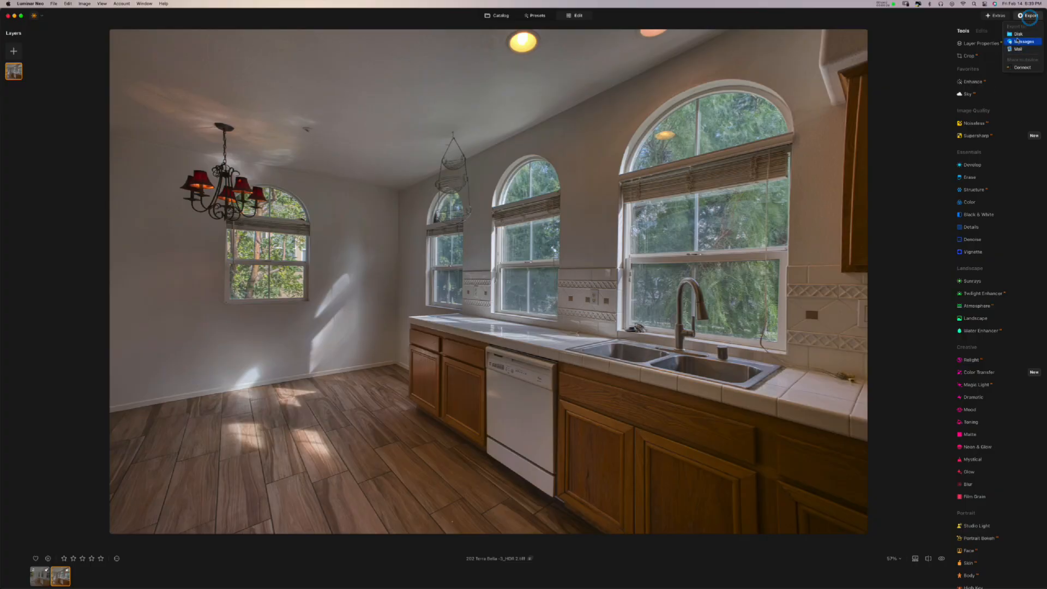
pyautogui.click(902, 103)
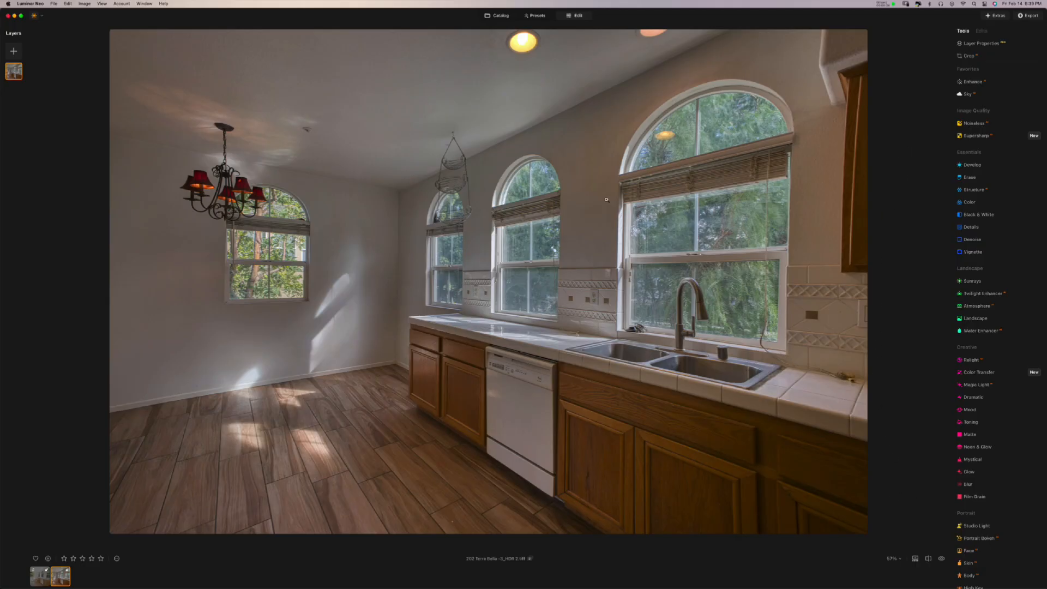
pyautogui.click(501, 16)
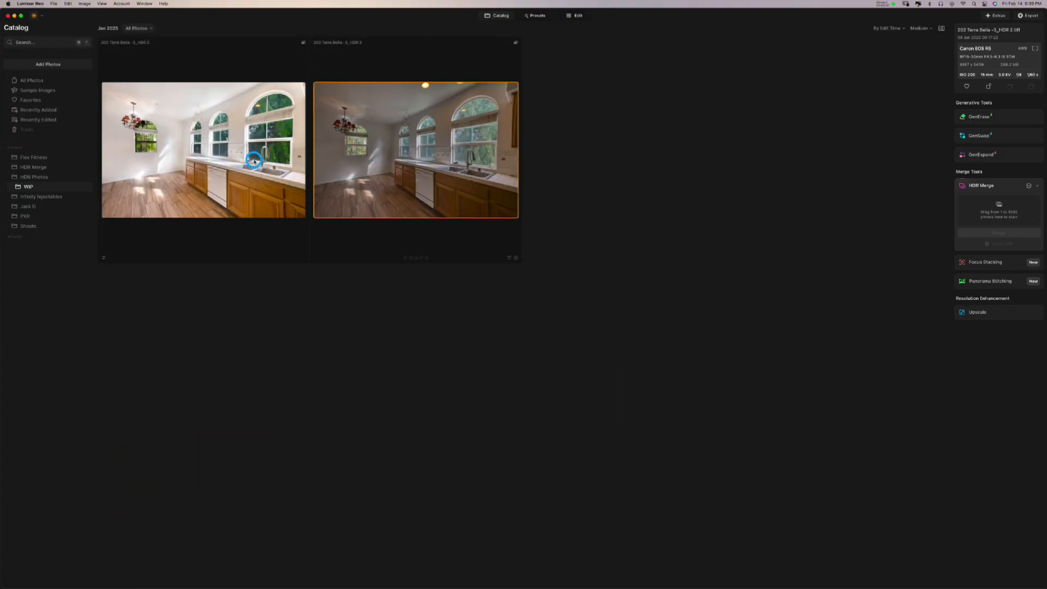
pyautogui.click(258, 160)
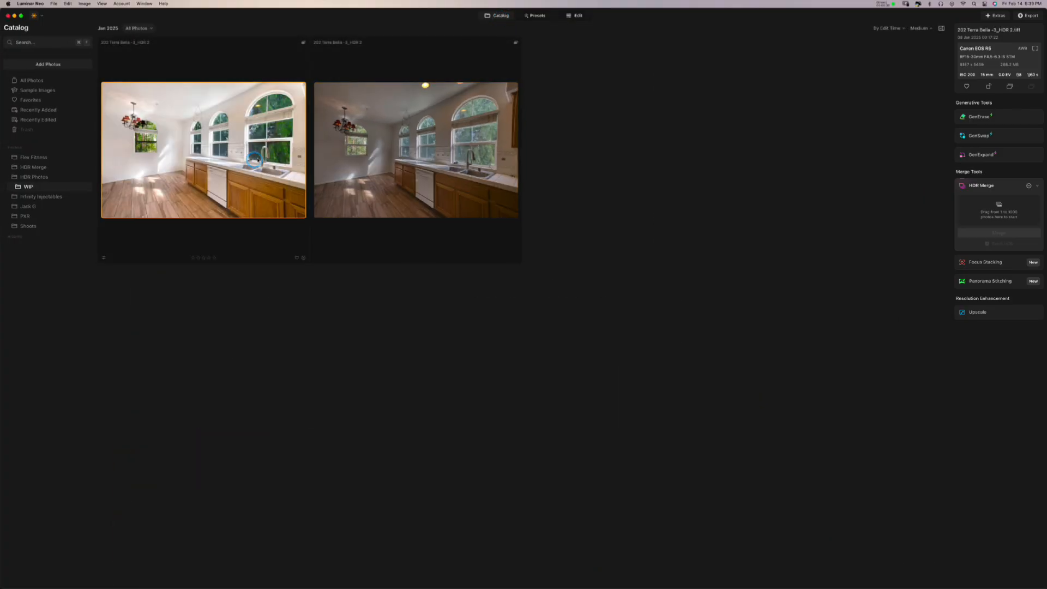
pyautogui.click(578, 16)
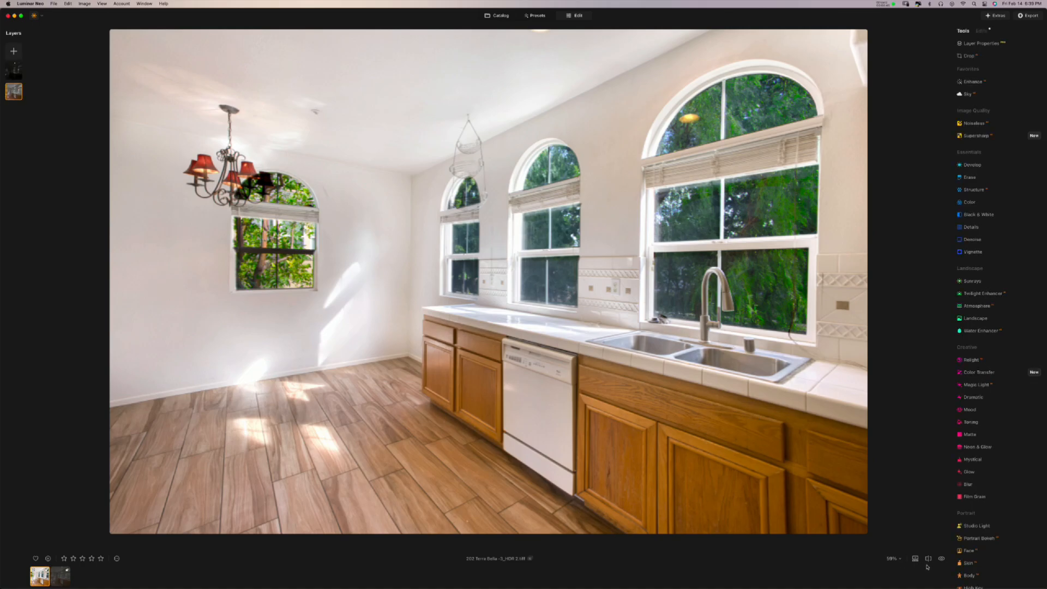
pyautogui.moveTo(916, 560); pyautogui.dragTo(915, 581)
pyautogui.click(61, 572)
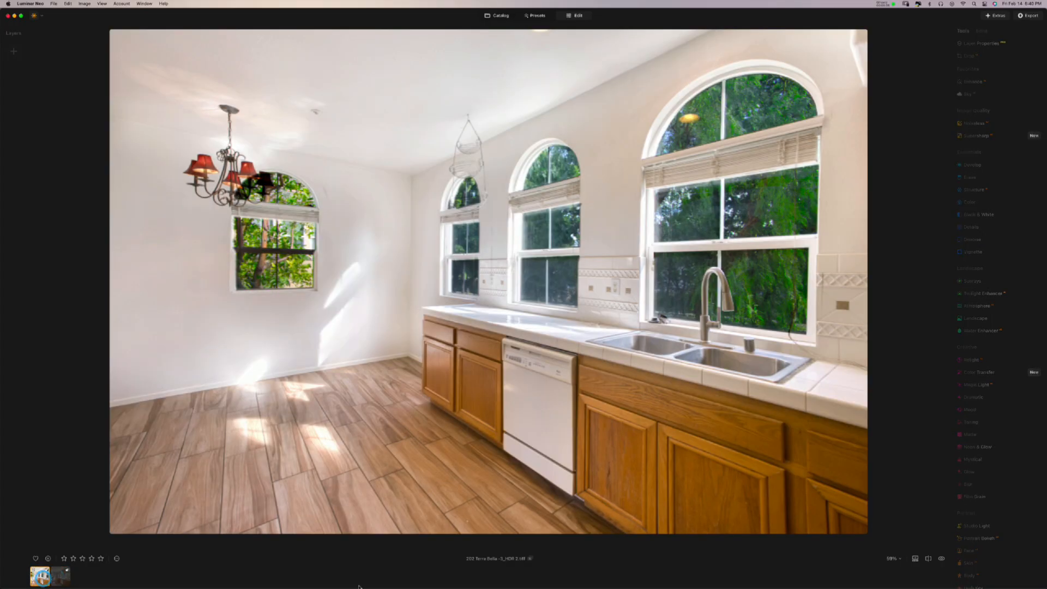
pyautogui.click(915, 559)
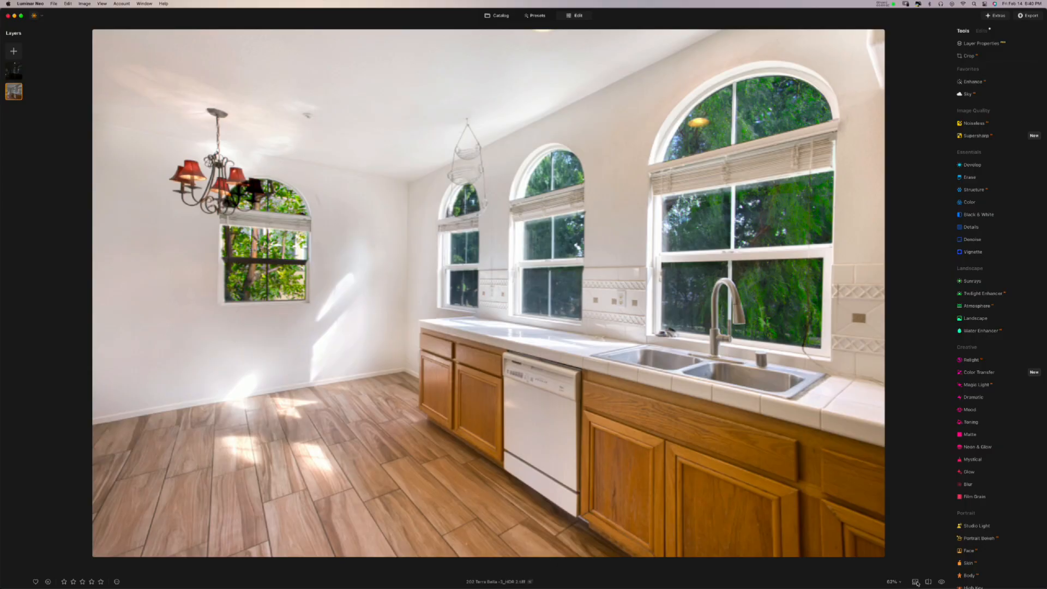
pyautogui.click(916, 581)
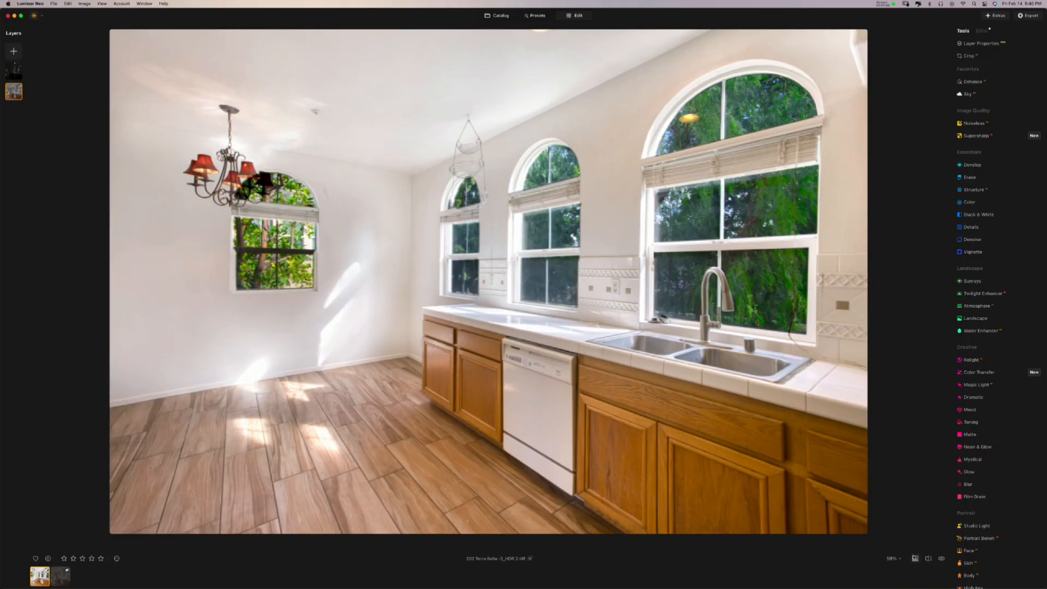
pyautogui.click(915, 558)
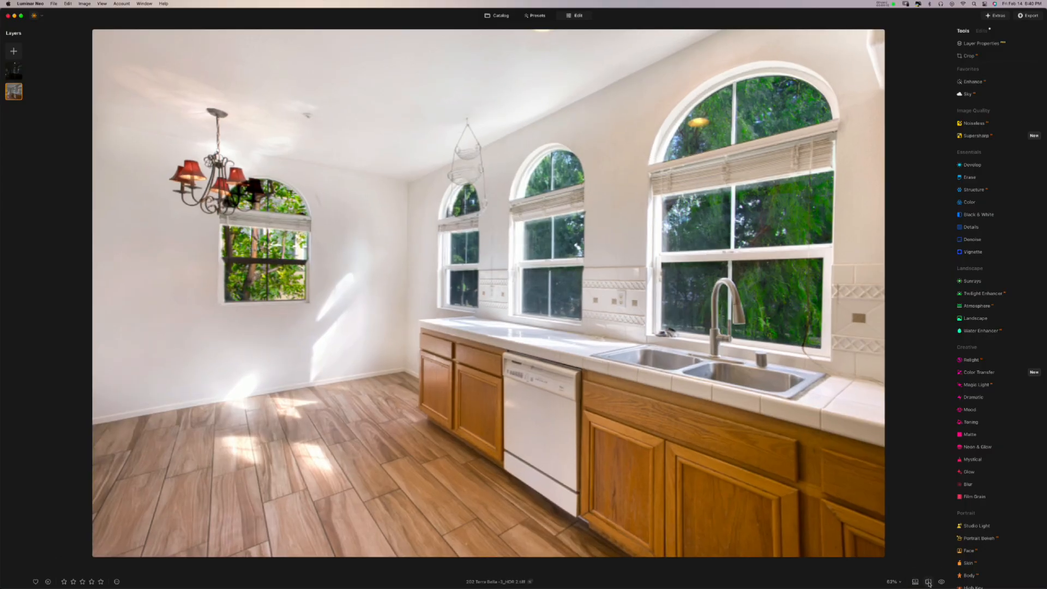
pyautogui.click(928, 582)
pyautogui.moveTo(488, 298)
pyautogui.mouseDown()
pyautogui.moveTo(470, 298)
pyautogui.moveTo(564, 290)
pyautogui.moveTo(470, 299)
pyautogui.mouseUp()
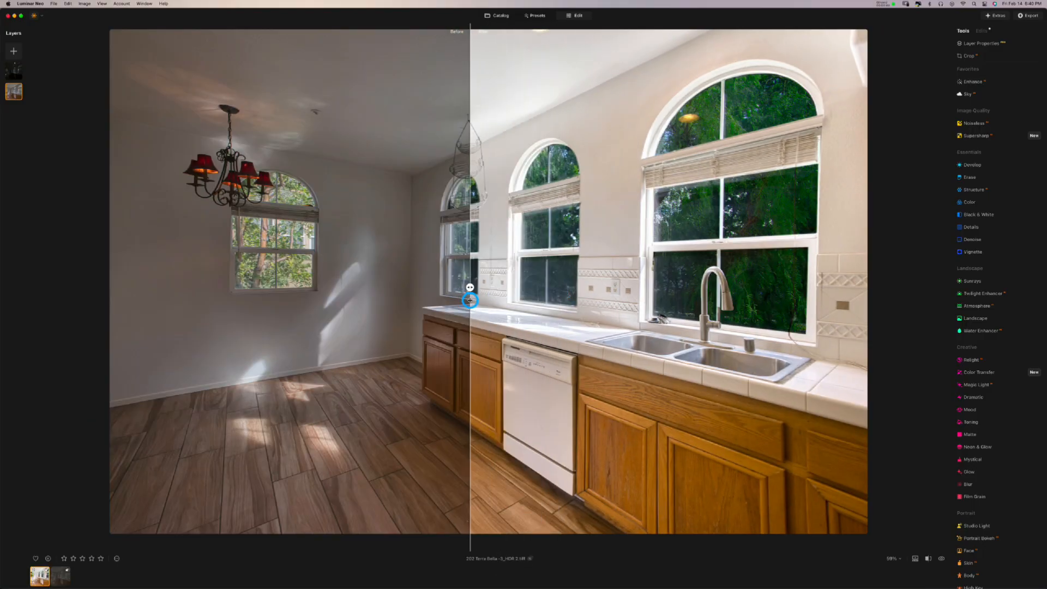
pyautogui.click(927, 559)
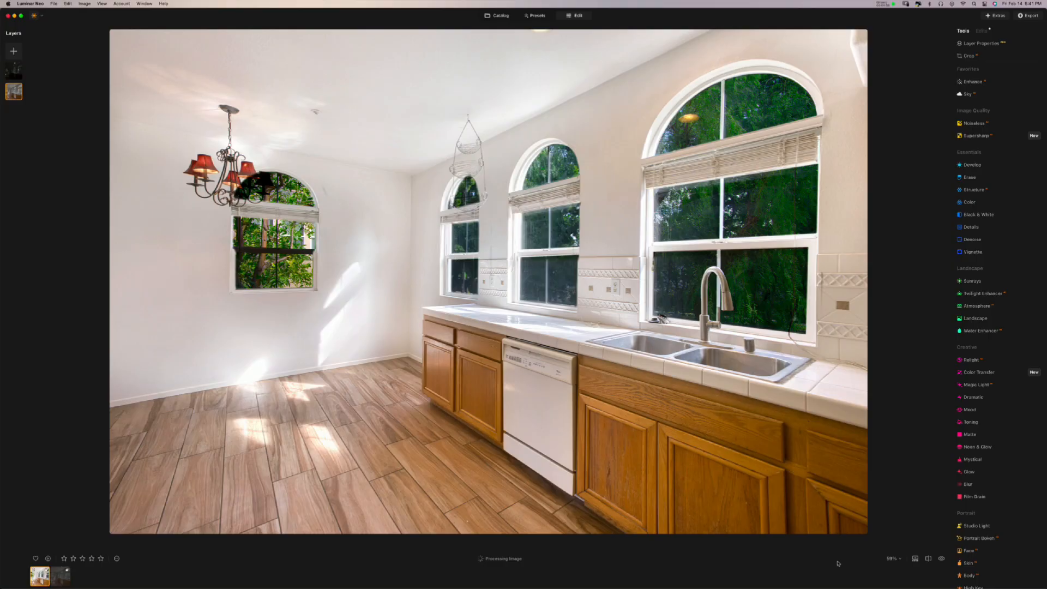
pyautogui.click(942, 560)
pyautogui.click(941, 560)
pyautogui.click(942, 560)
pyautogui.click(941, 560)
pyautogui.click(942, 560)
pyautogui.click(942, 560)
pyautogui.click(942, 560)
pyautogui.click(942, 560)
pyautogui.click(942, 560)
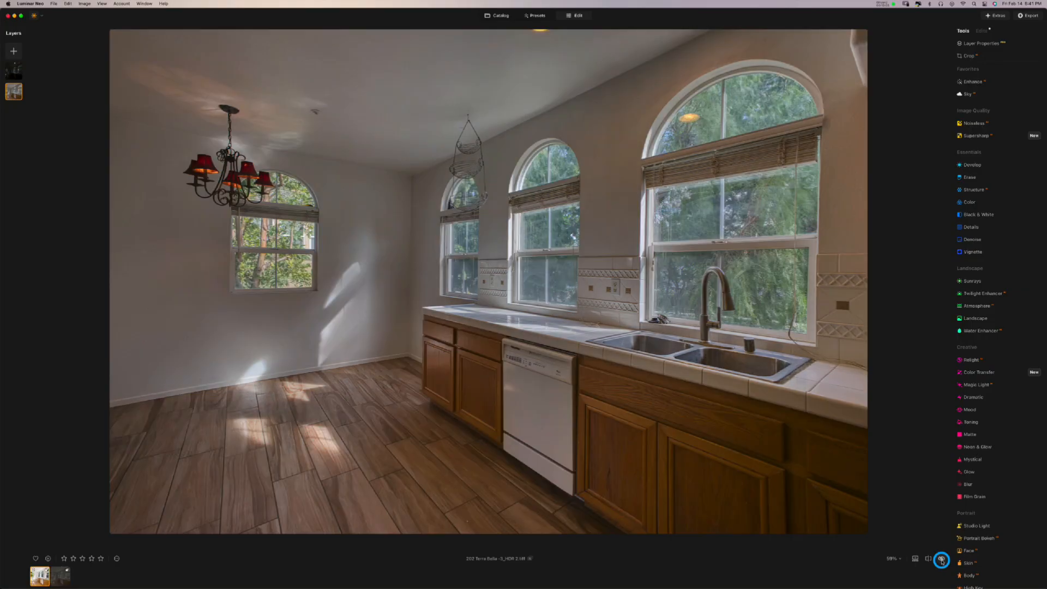
pyautogui.click(942, 560)
pyautogui.click(928, 559)
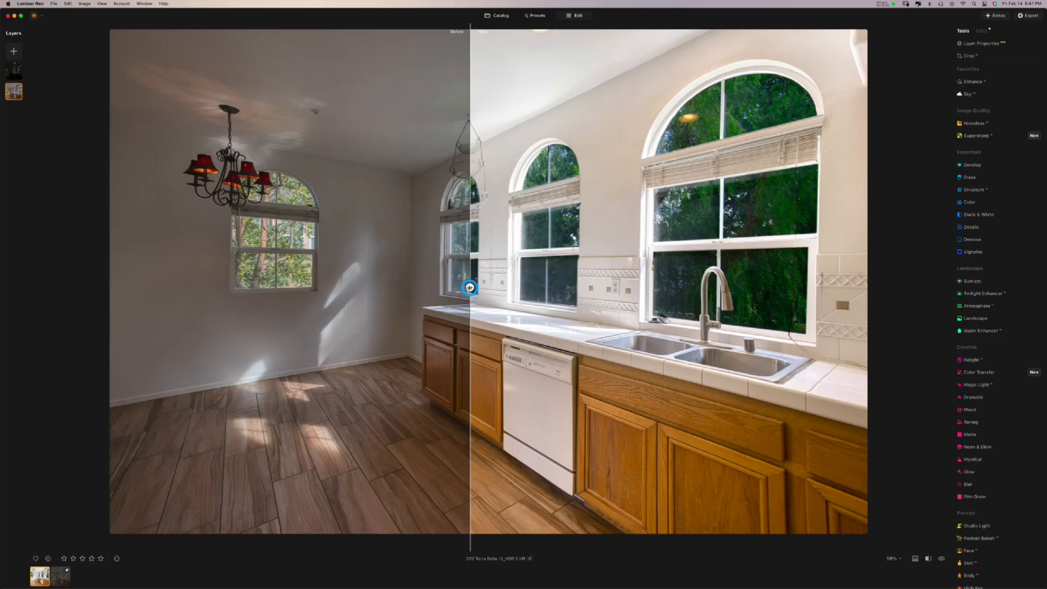
pyautogui.moveTo(470, 287); pyautogui.dragTo(528, 379)
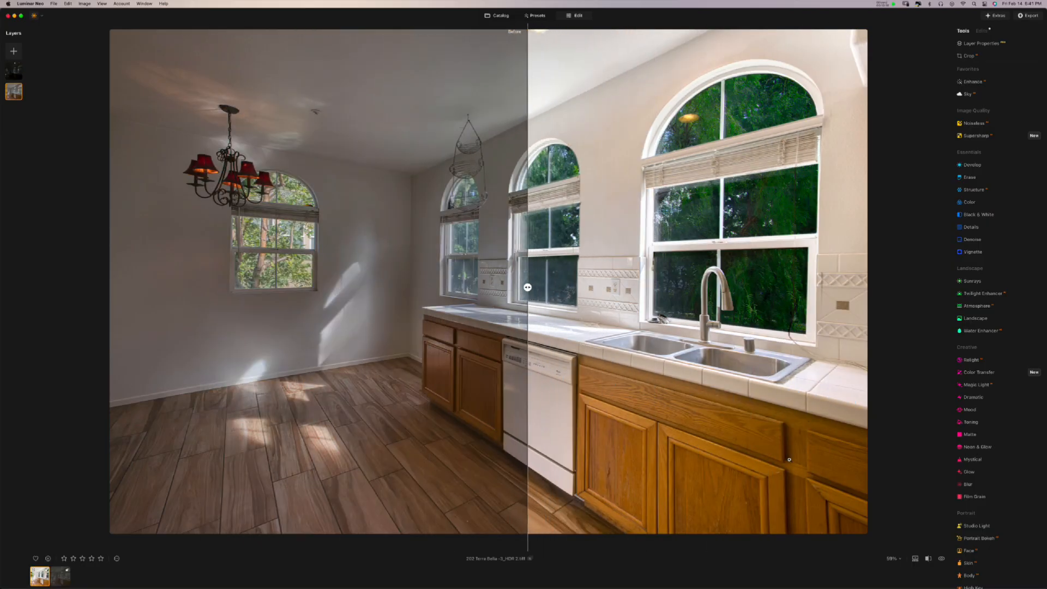
pyautogui.click(929, 560)
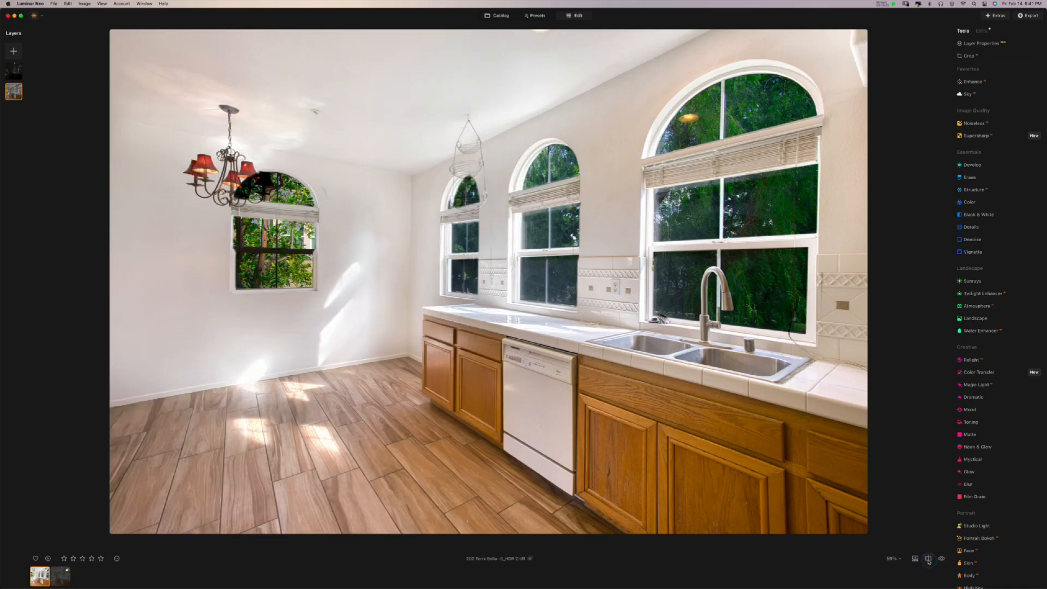
pyautogui.click(929, 560)
pyautogui.click(929, 560)
pyautogui.moveTo(938, 561); pyautogui.dragTo(942, 561)
pyautogui.click(894, 558)
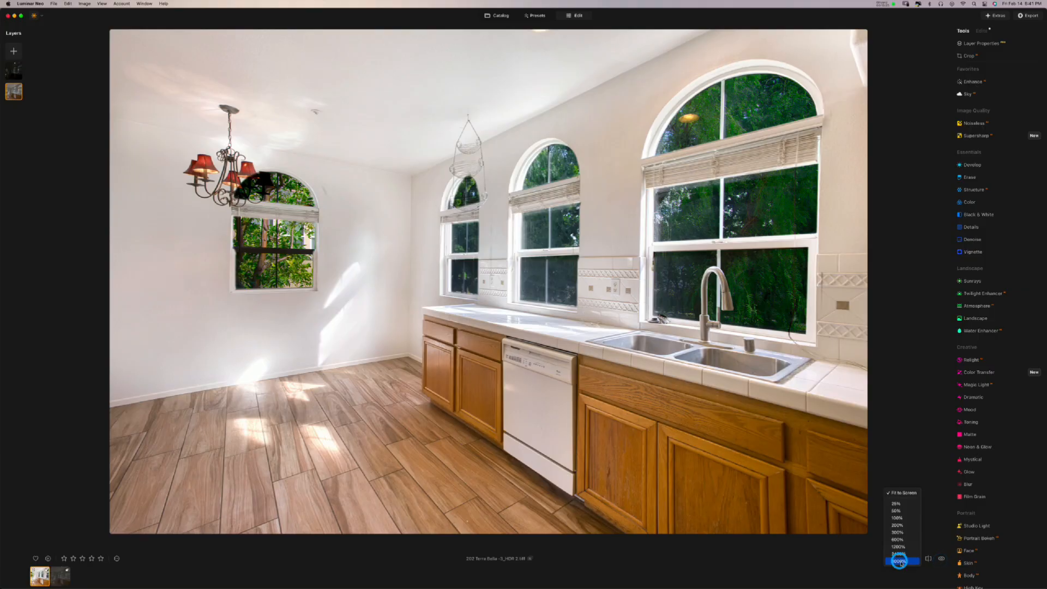
pyautogui.click(898, 533)
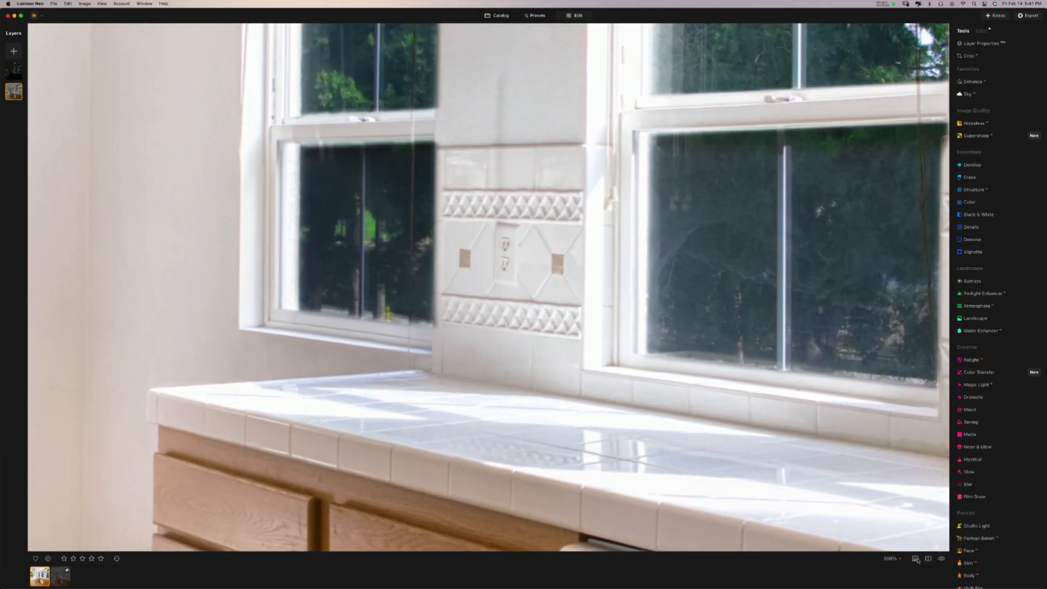
pyautogui.click(899, 560)
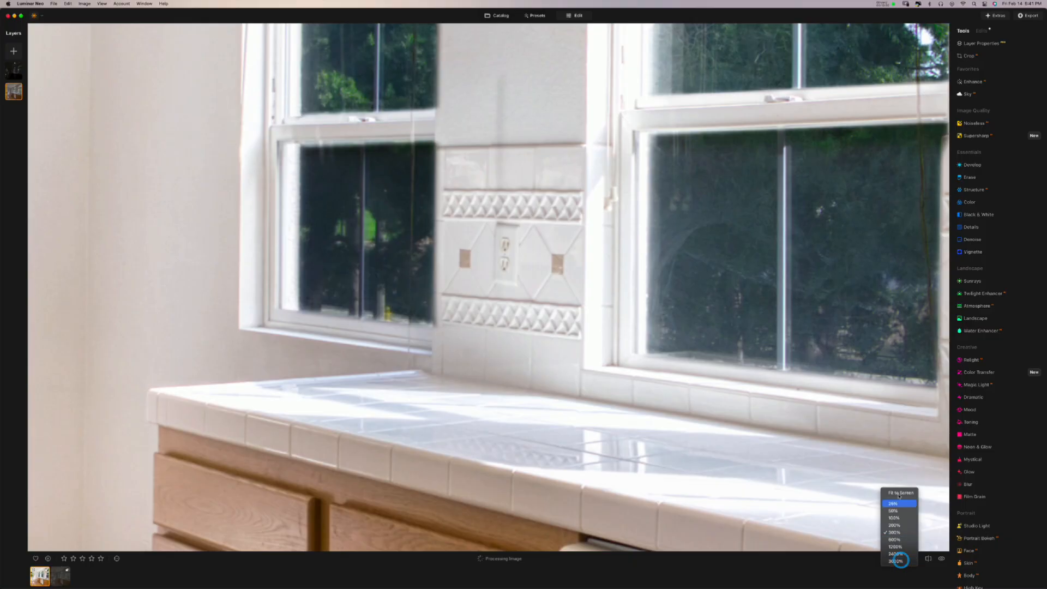
pyautogui.click(898, 492)
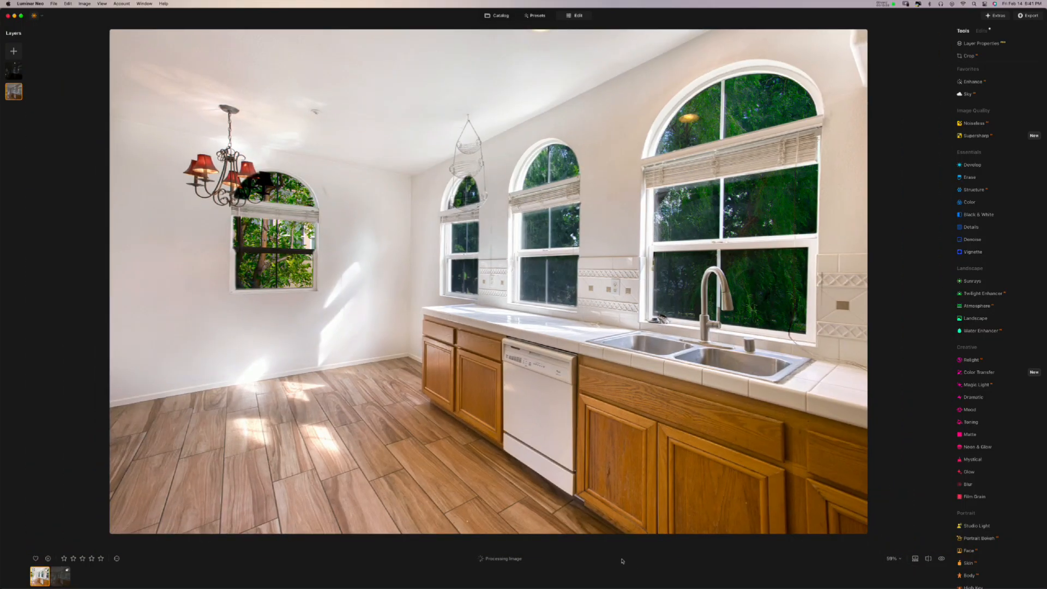
# - Try one- to three-star ratings, favorite the photo, and clear the star rating
pyautogui.click(64, 559)
pyautogui.click(73, 559)
pyautogui.click(83, 558)
pyautogui.click(73, 559)
pyautogui.click(64, 559)
pyautogui.click(35, 559)
pyautogui.click(73, 559)
pyautogui.click(64, 559)
pyautogui.click(64, 559)
# - Toggle the favorite heart, then open and dismiss the photo actions menu
pyautogui.click(36, 559)
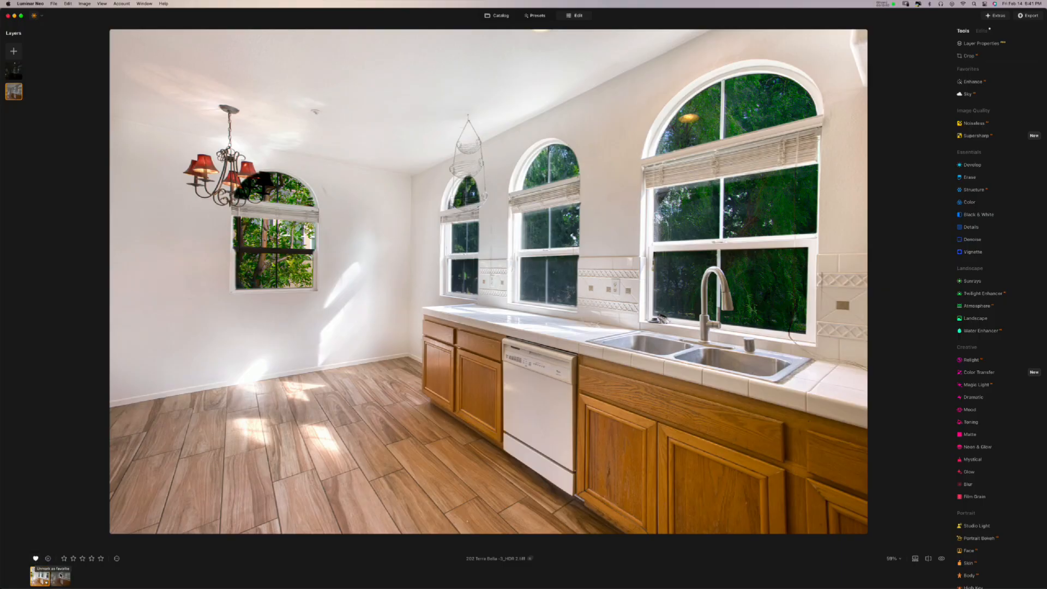
pyautogui.click(40, 576)
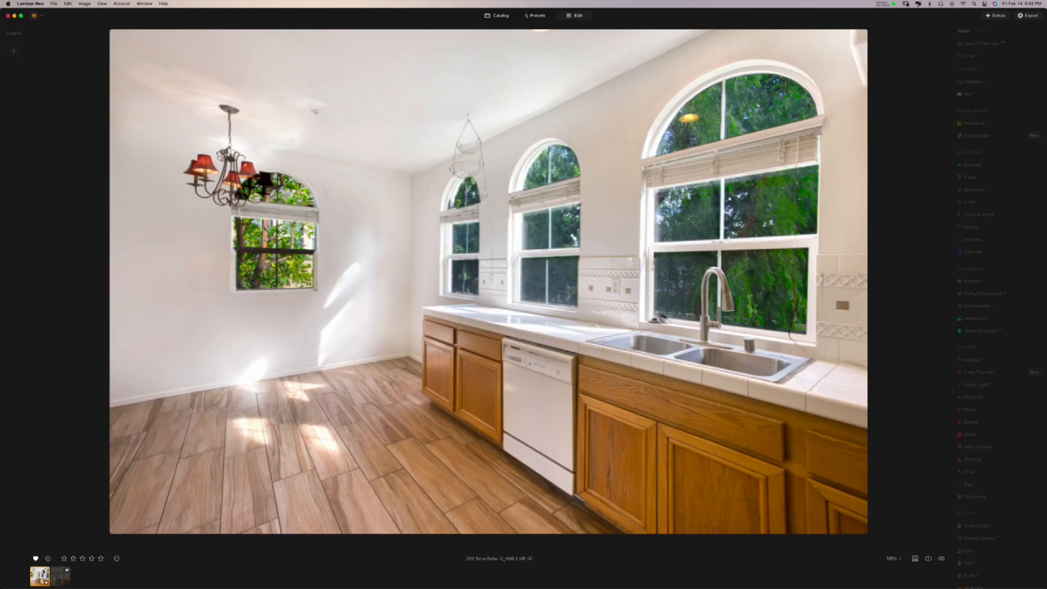
pyautogui.click(116, 559)
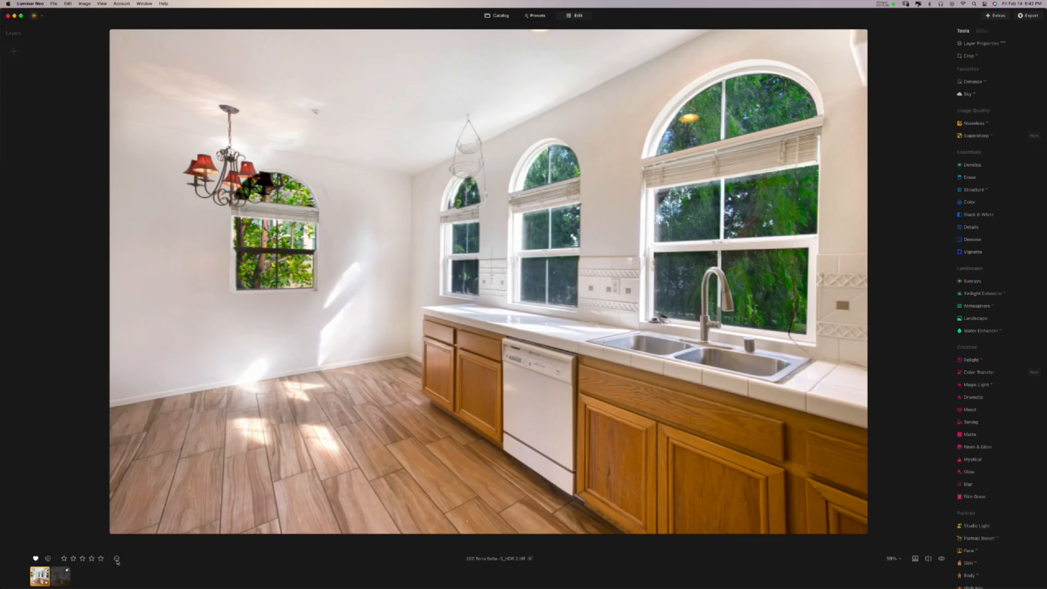
pyautogui.click(117, 560)
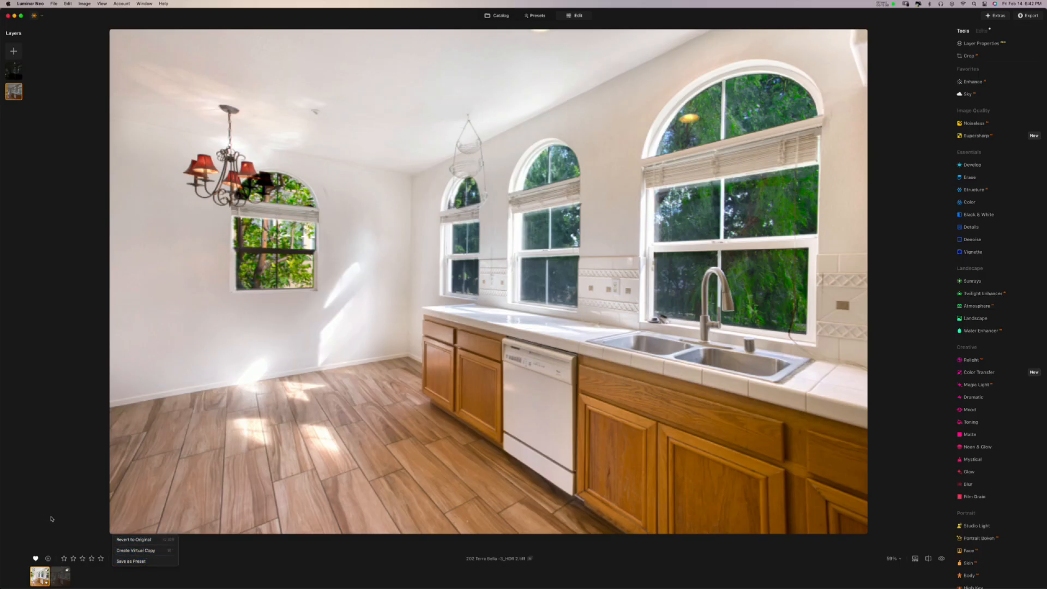
pyautogui.click(68, 519)
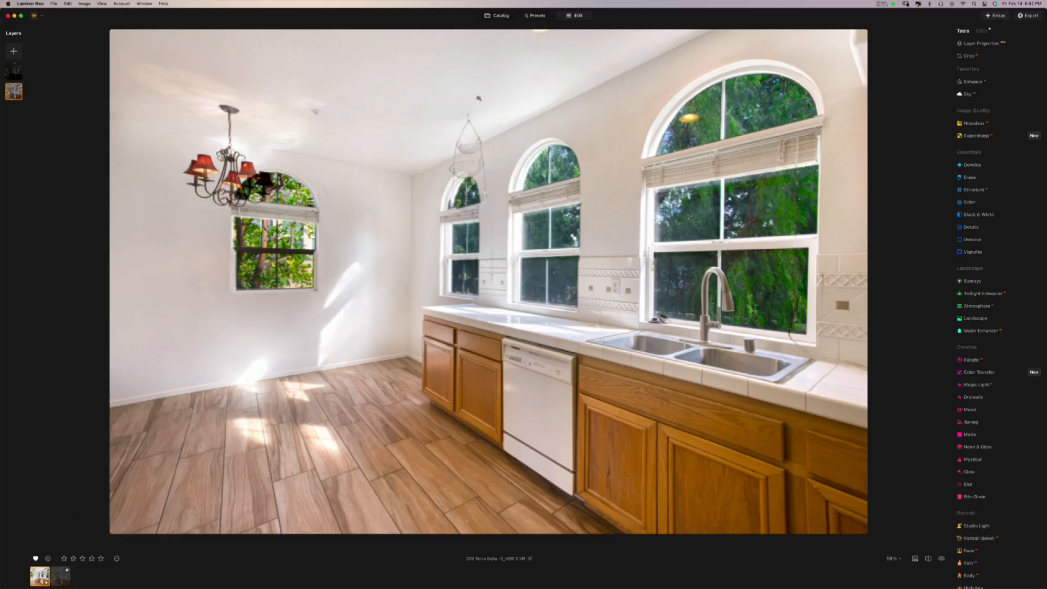
# - Glance at the Presets view, then return to the Catalog of edited and original photos
pyautogui.click(539, 19)
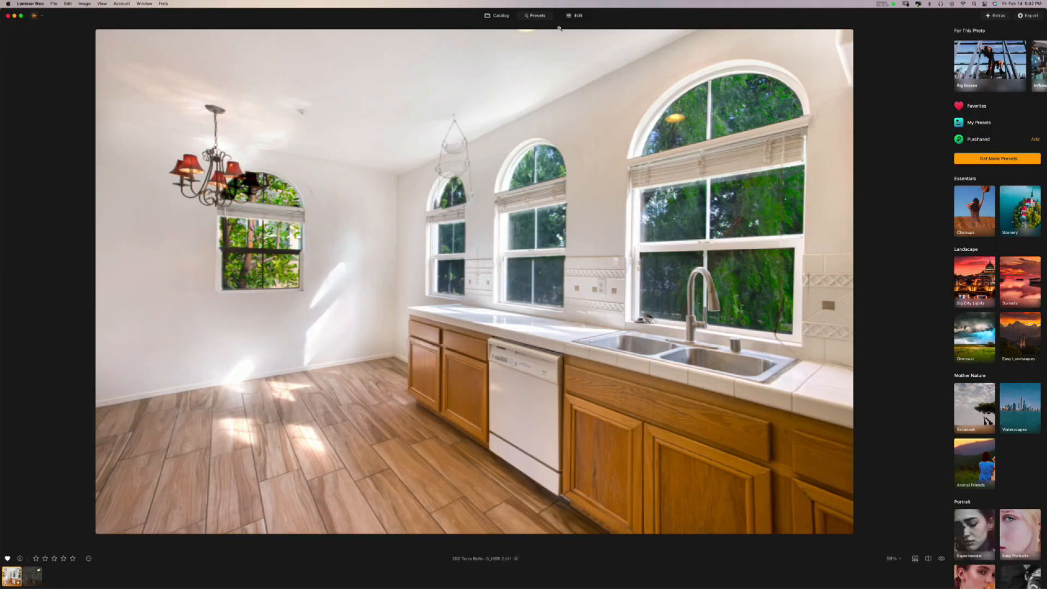
pyautogui.click(501, 15)
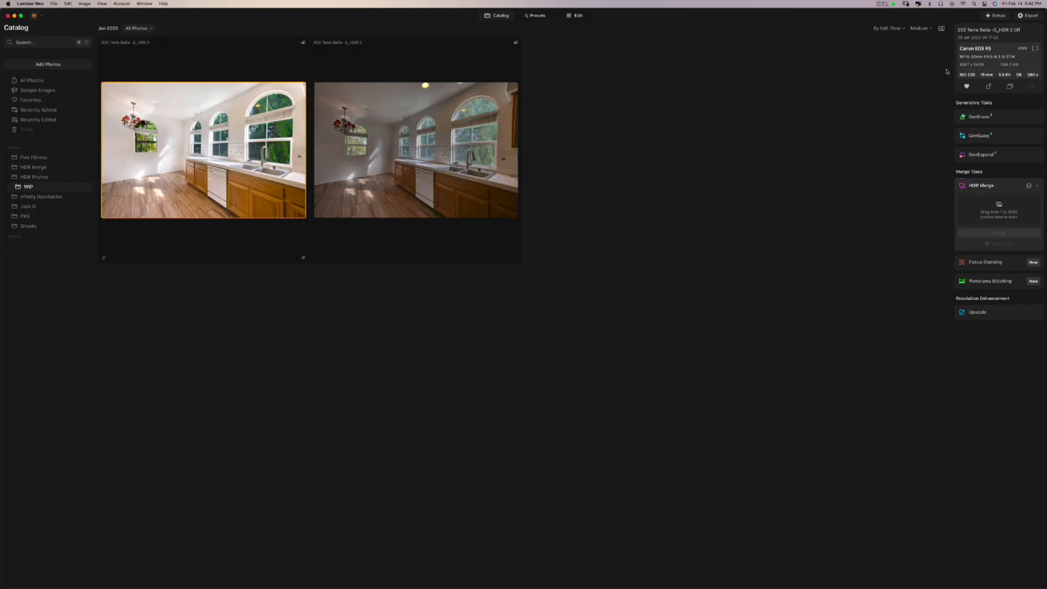
# - Switch the thumbnails from Small to Large and toggle the info panel off and on
pyautogui.click(930, 30)
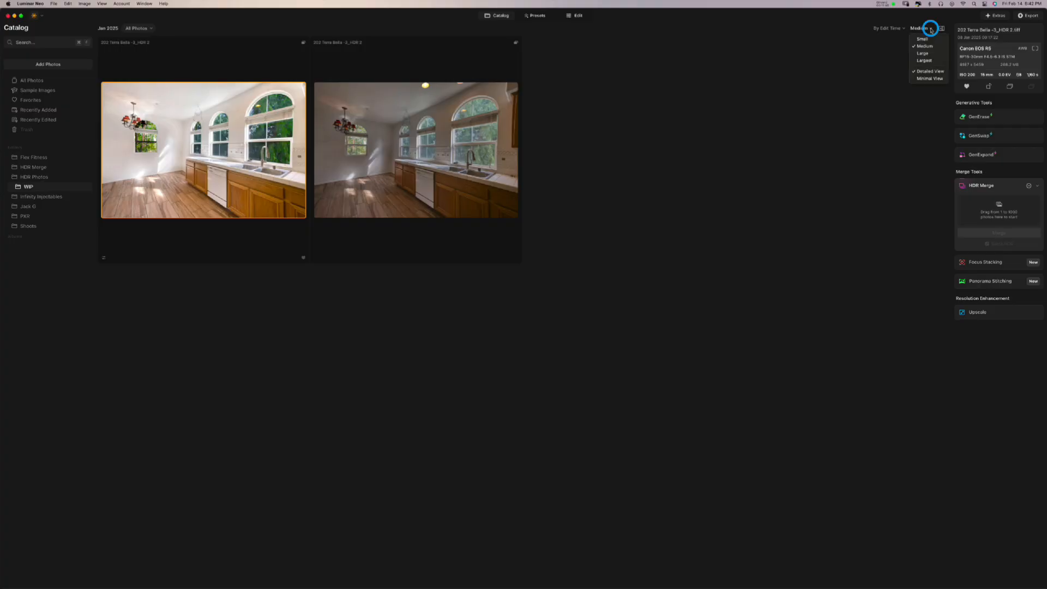
pyautogui.click(929, 38)
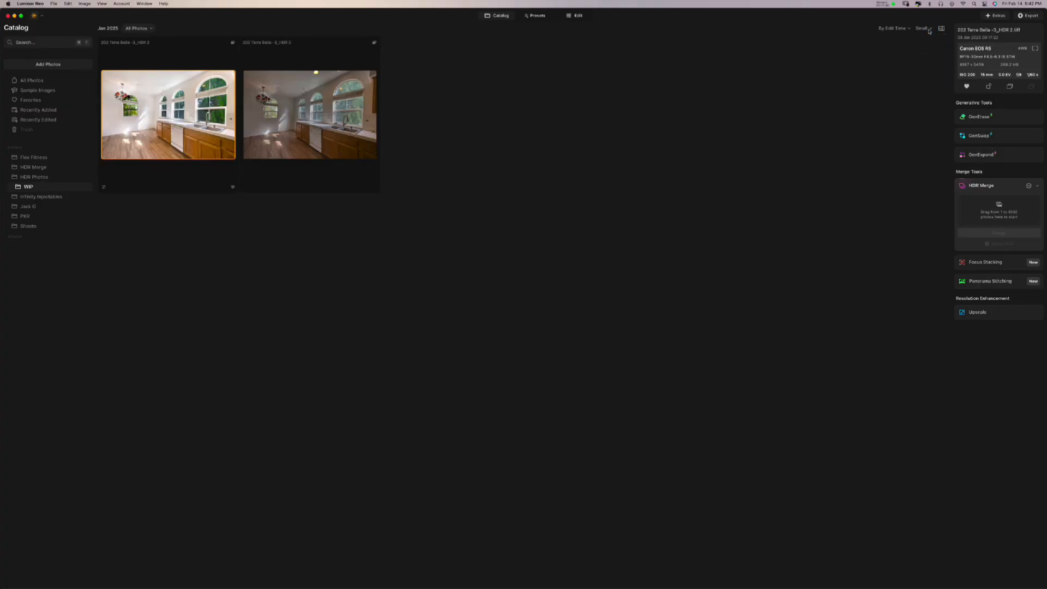
pyautogui.click(927, 28)
pyautogui.click(928, 53)
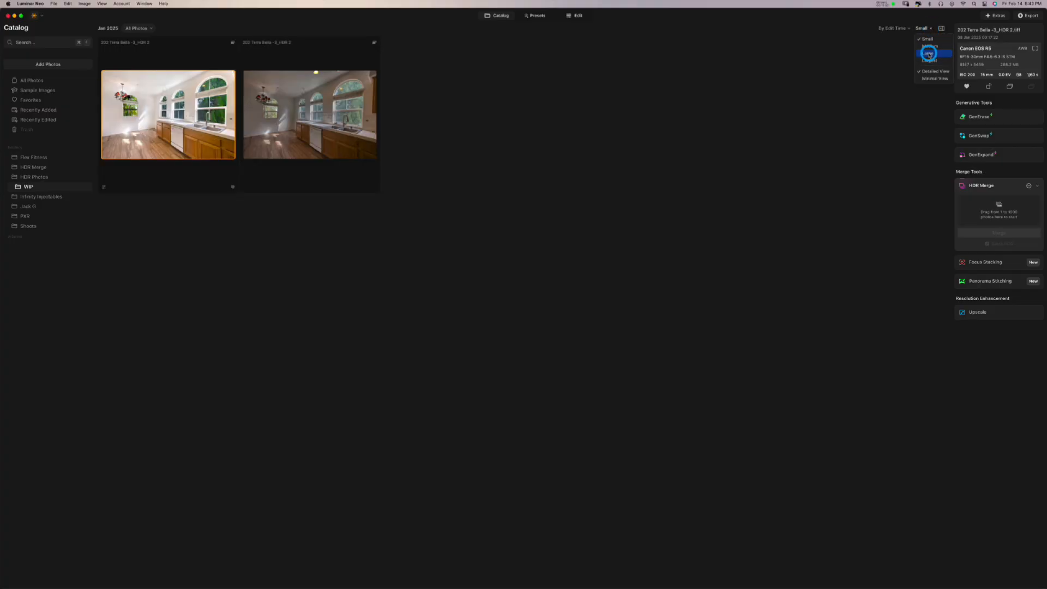
pyautogui.click(941, 30)
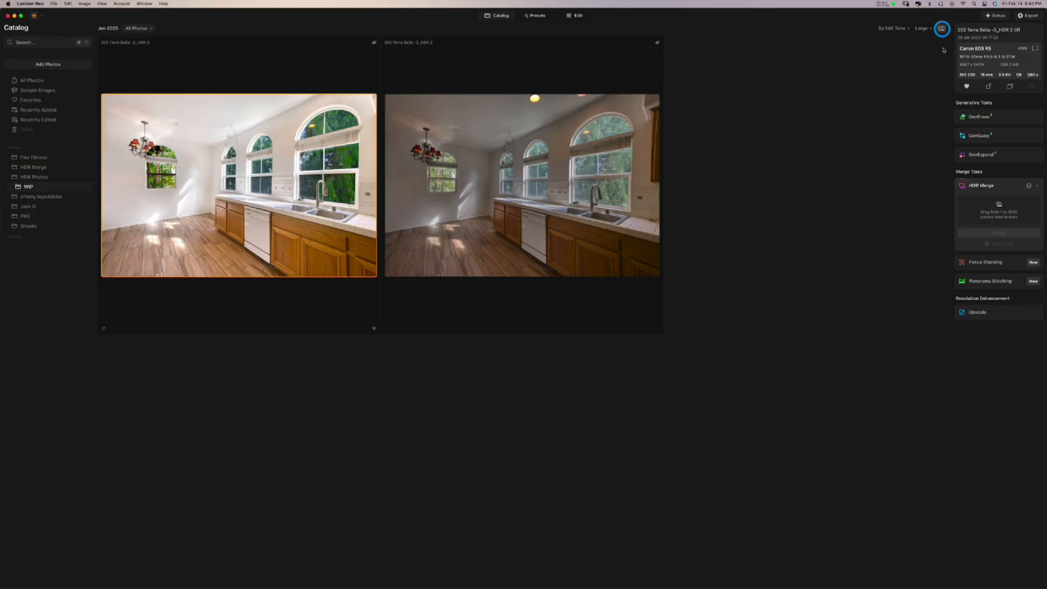
pyautogui.click(1039, 29)
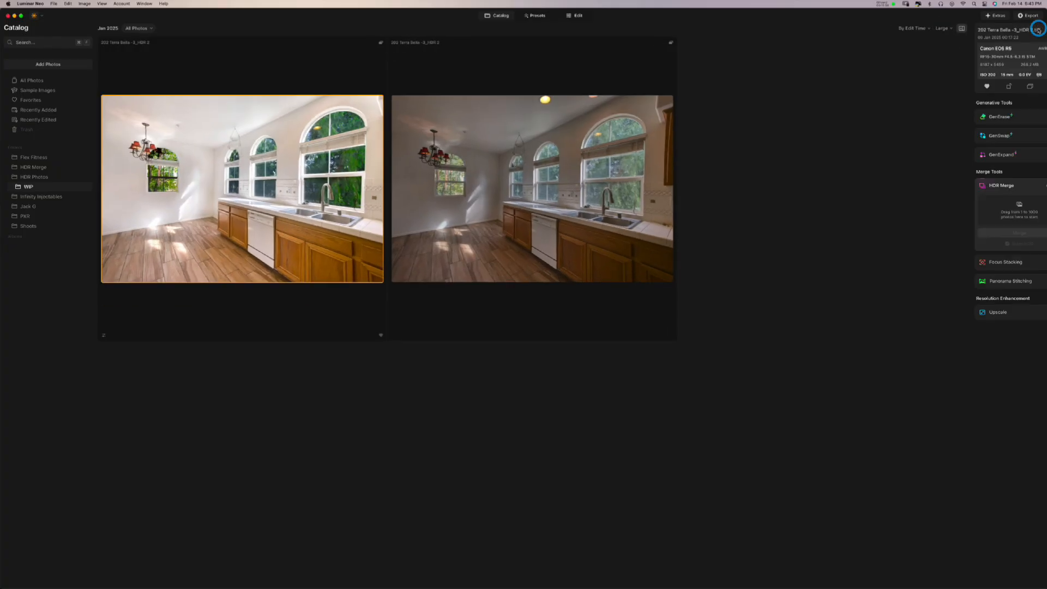
# - Sort the catalog Descending, try Capture Time, and settle on Edit Time
pyautogui.click(908, 29)
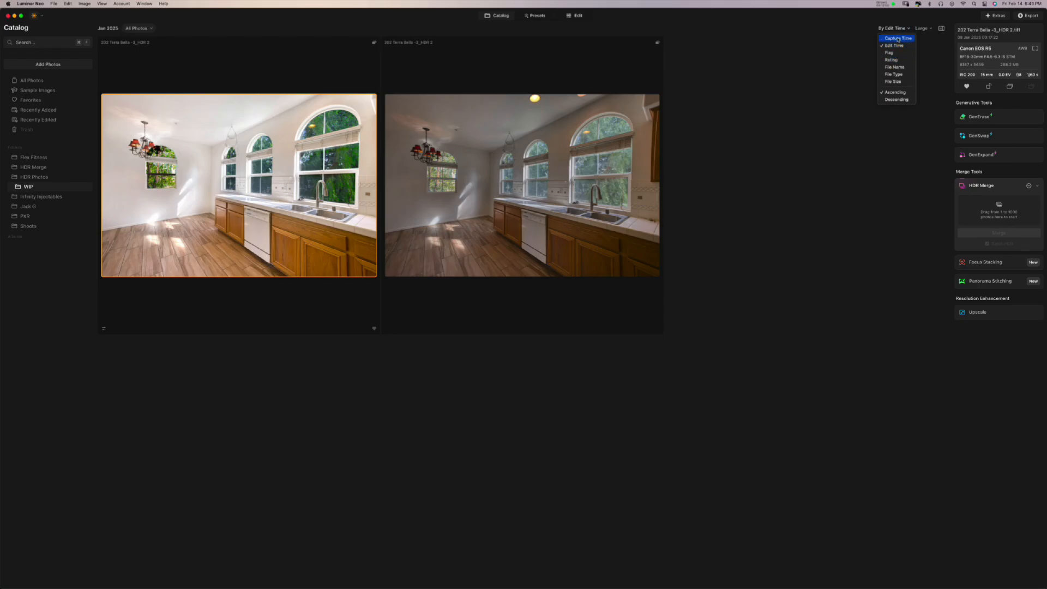
pyautogui.click(893, 100)
pyautogui.click(893, 28)
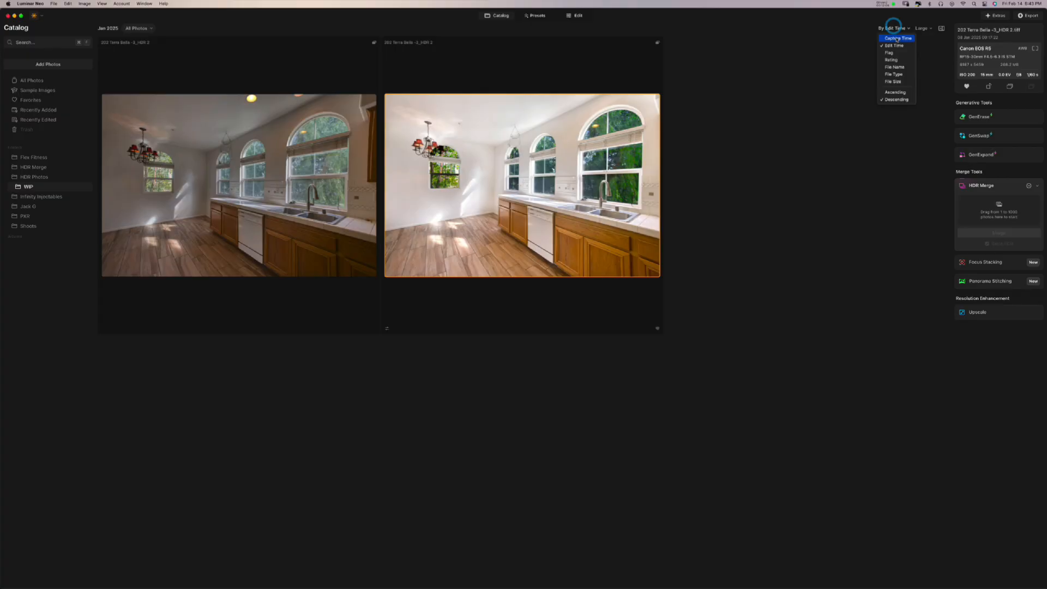
pyautogui.click(896, 38)
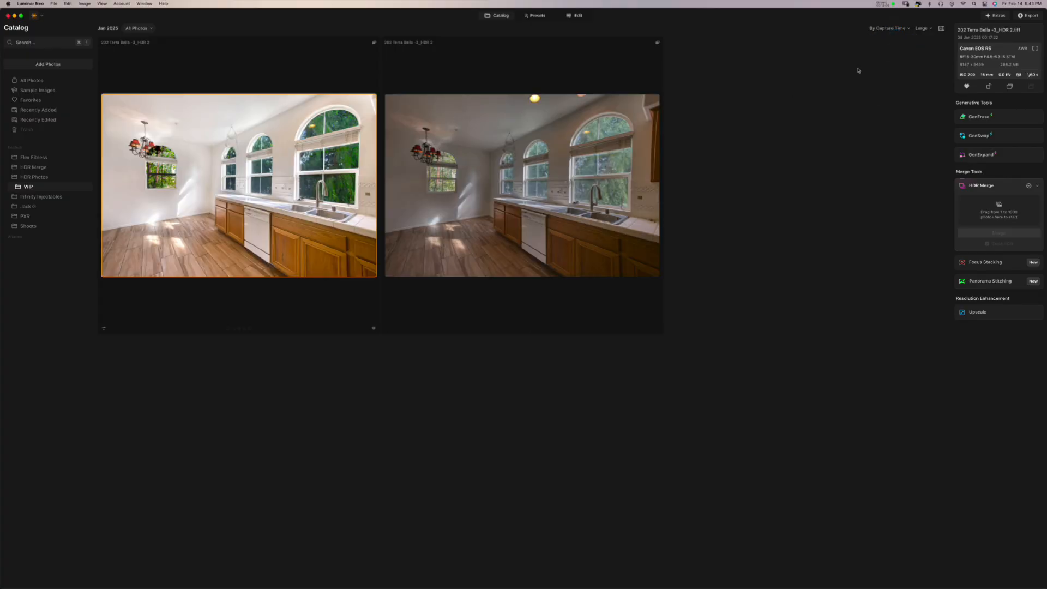
pyautogui.click(883, 27)
pyautogui.click(883, 47)
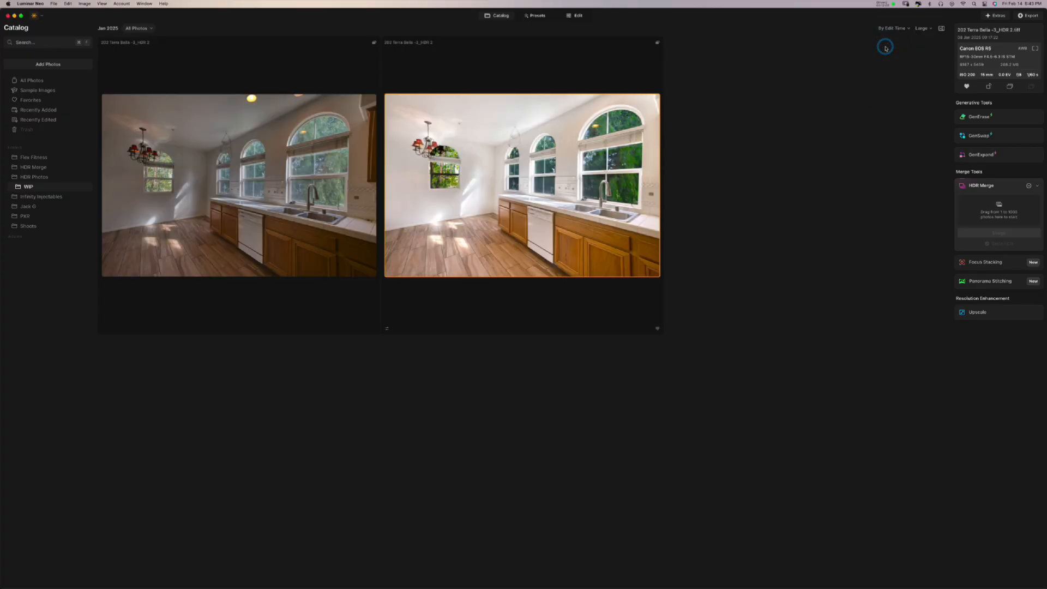
pyautogui.click(149, 30)
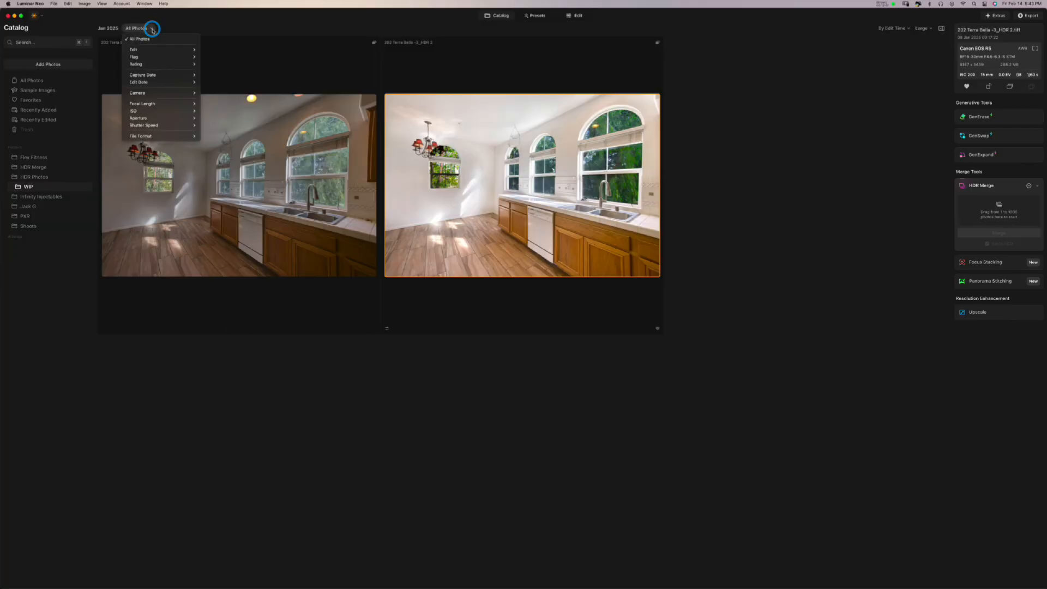
pyautogui.moveTo(152, 50)
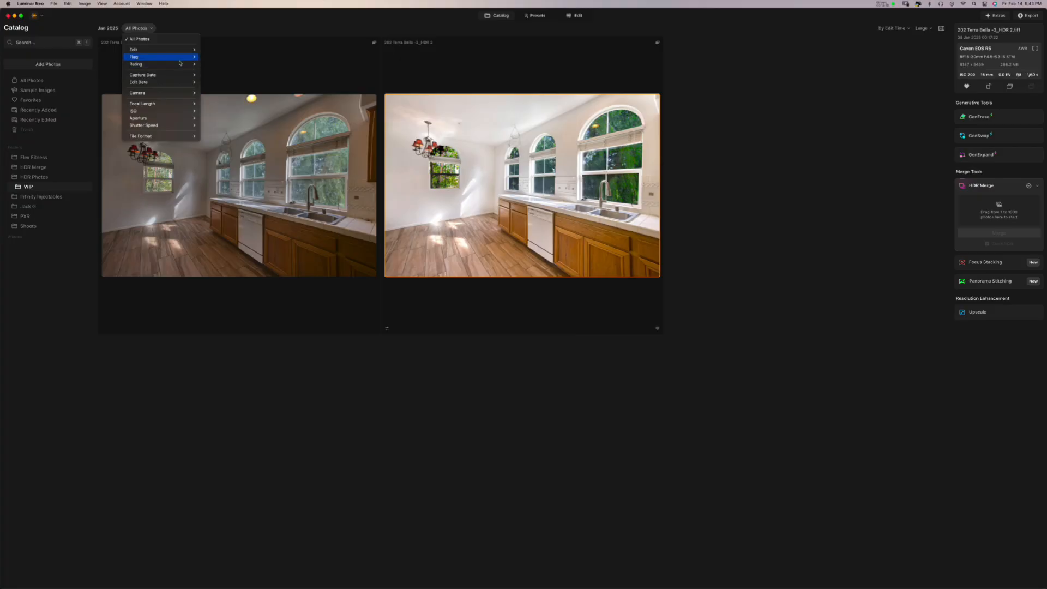
pyautogui.moveTo(167, 97)
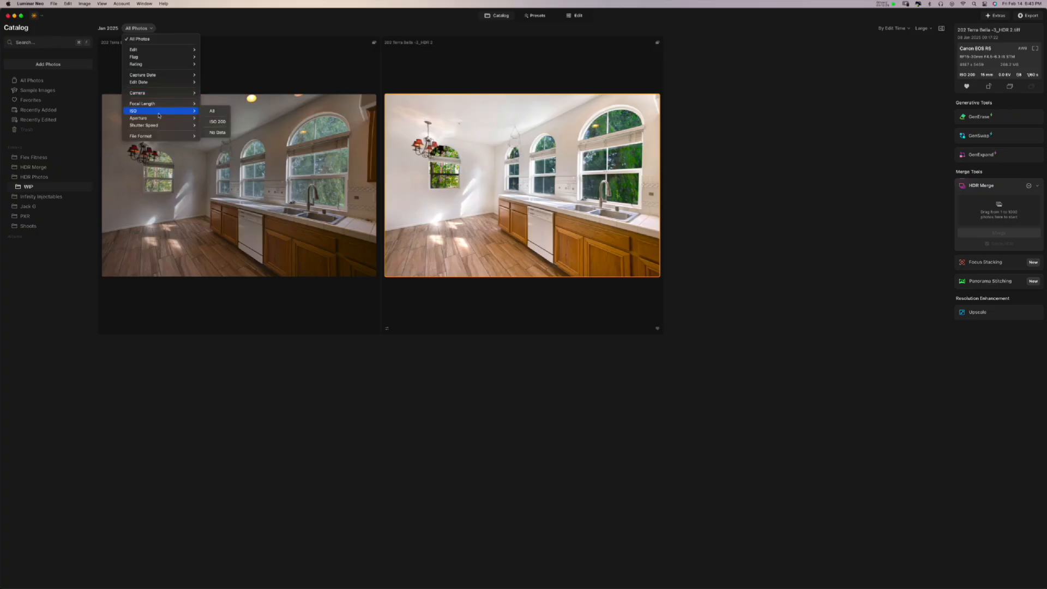
pyautogui.moveTo(155, 119)
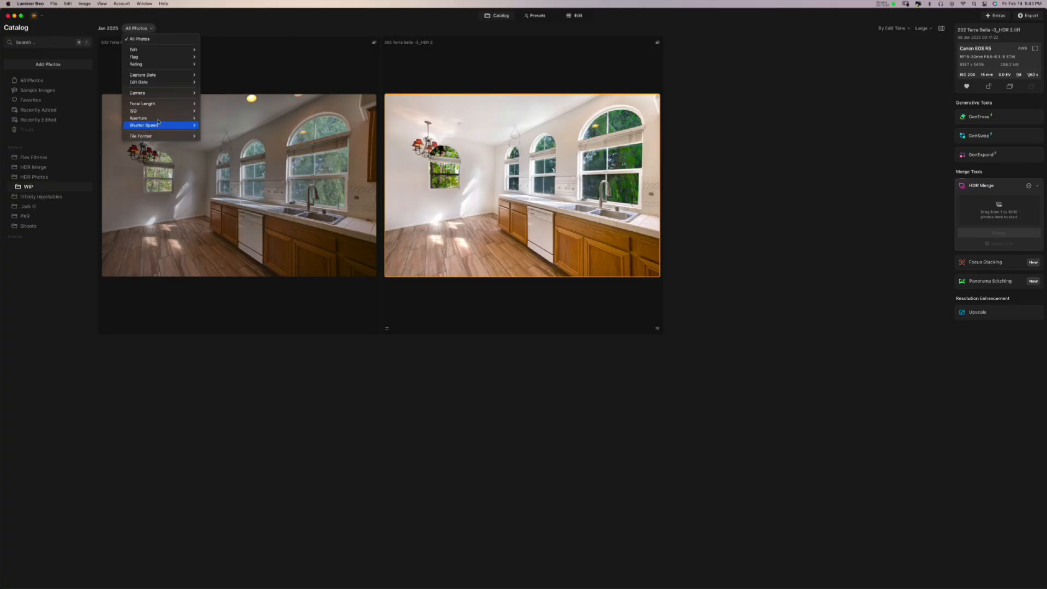
pyautogui.click(194, 358)
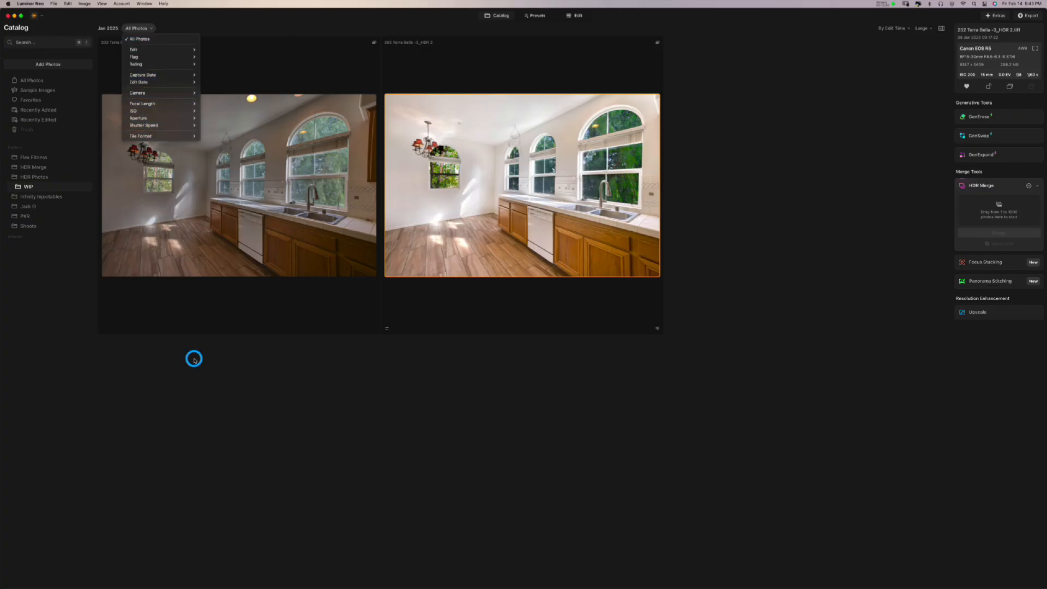